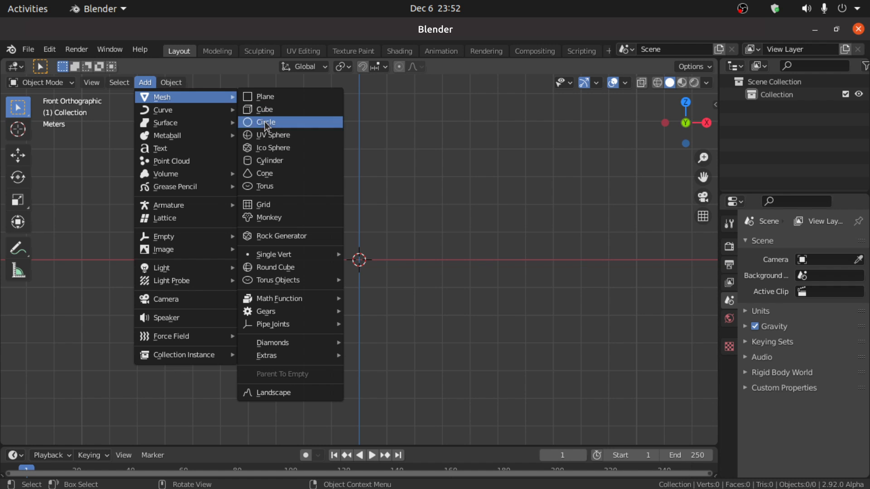
Add a UV sphere at the origin with 8 segments and 8 rings
click(268, 136)
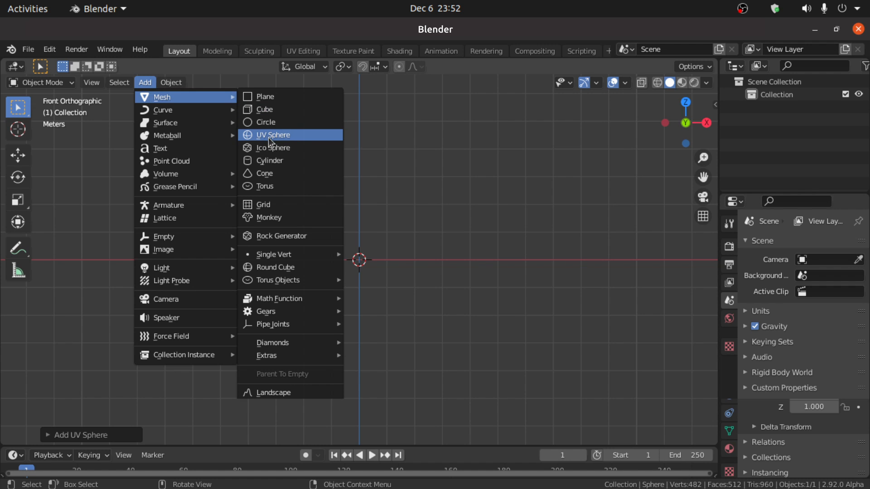
click(51, 434)
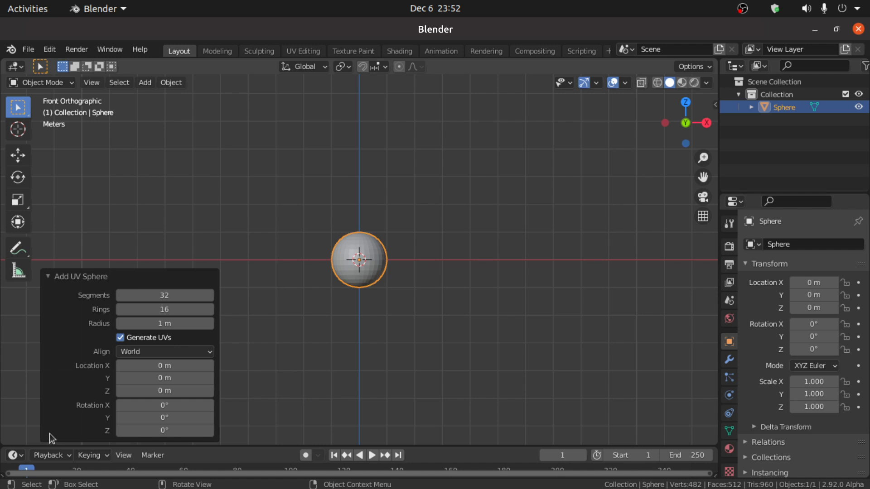
click(153, 295)
mouse_move(152, 294)
mouse_down()
mouse_move(136, 295)
mouse_move(159, 289)
mouse_move(160, 309)
mouse_up()
text(8)
key(Return)
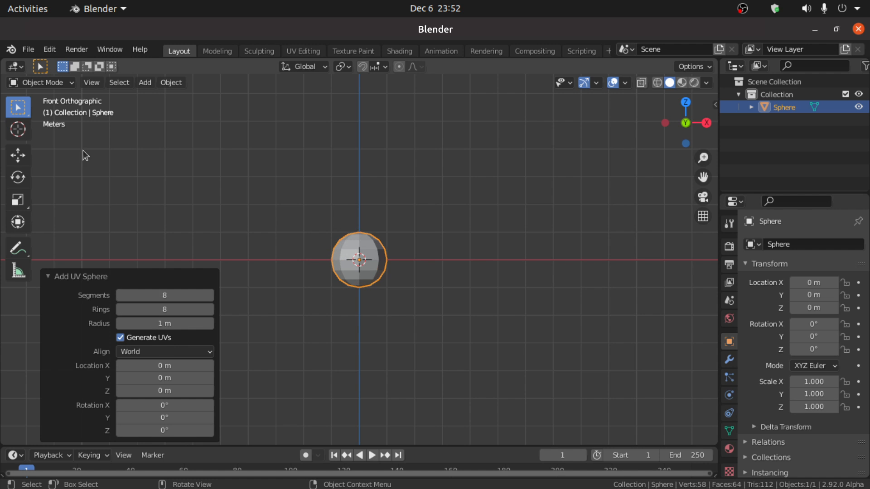
Enter Edit Mode and rotate the whole sphere mesh 22.5° about the global Z axis
click(57, 85)
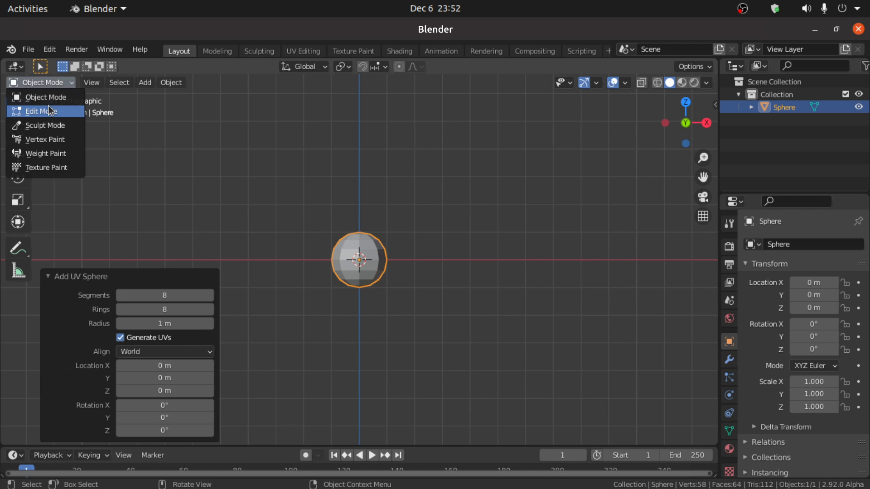
click(49, 112)
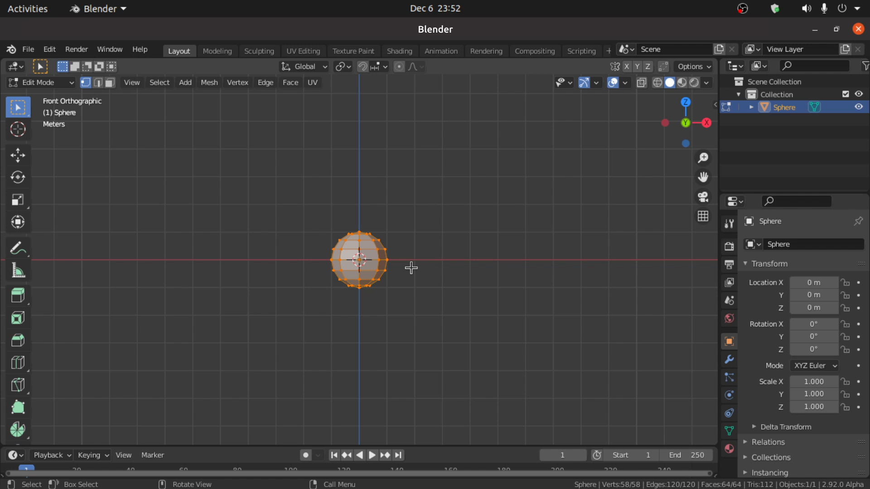
scroll(403, 285, up, 8)
key(KP_3)
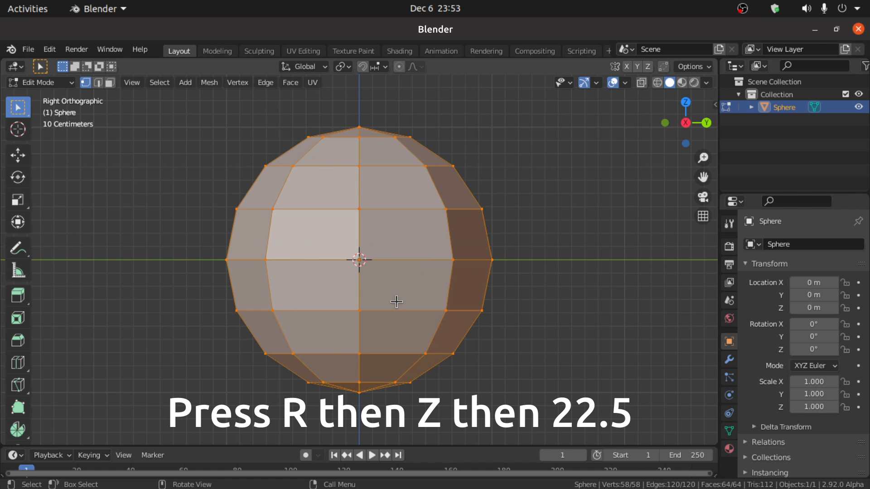
key(r)
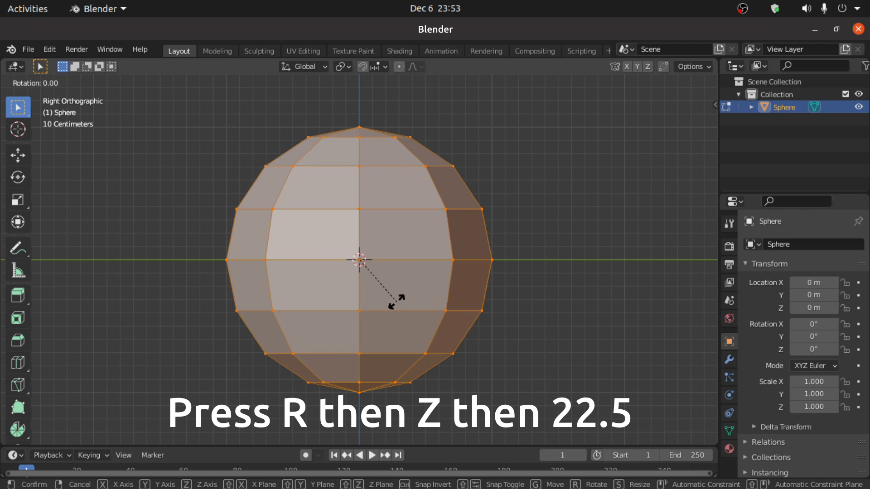
text(z22.5)
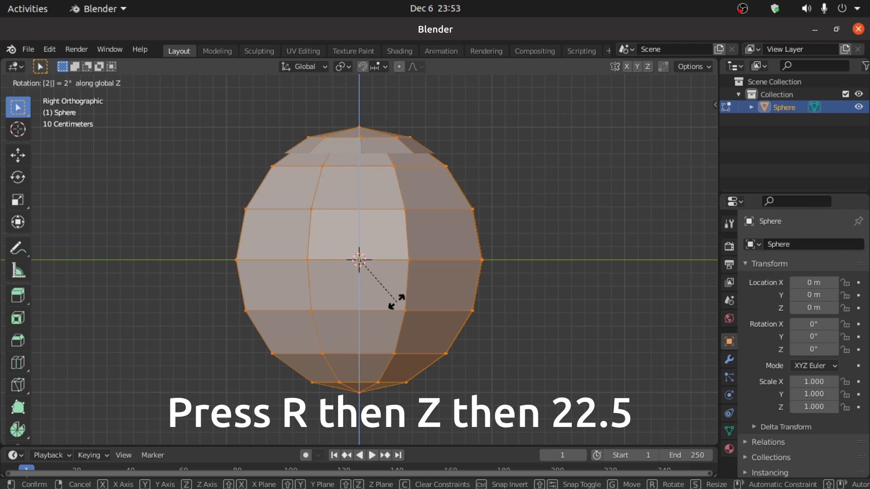
key(Return)
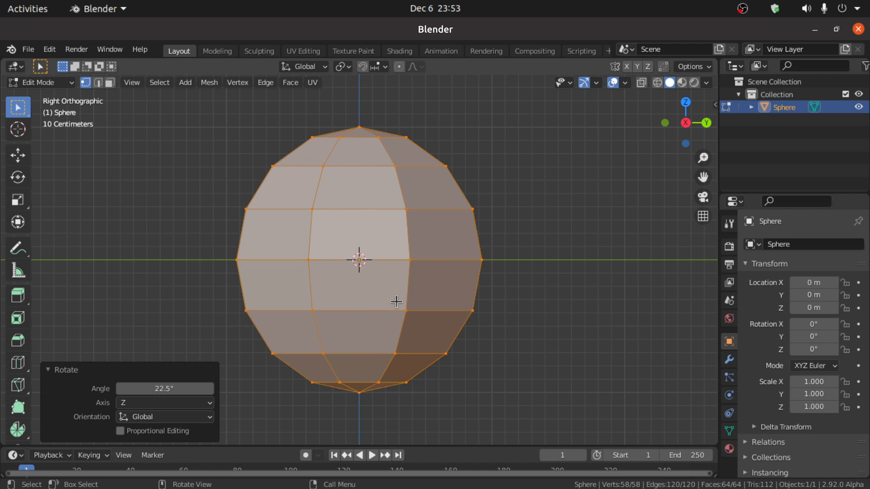
Delete all sphere faces except the single vertical strip on the +X side running from the upper pole to the lower pole
click(109, 82)
click(116, 152)
middle_drag(115, 152, 163, 231)
click(359, 135)
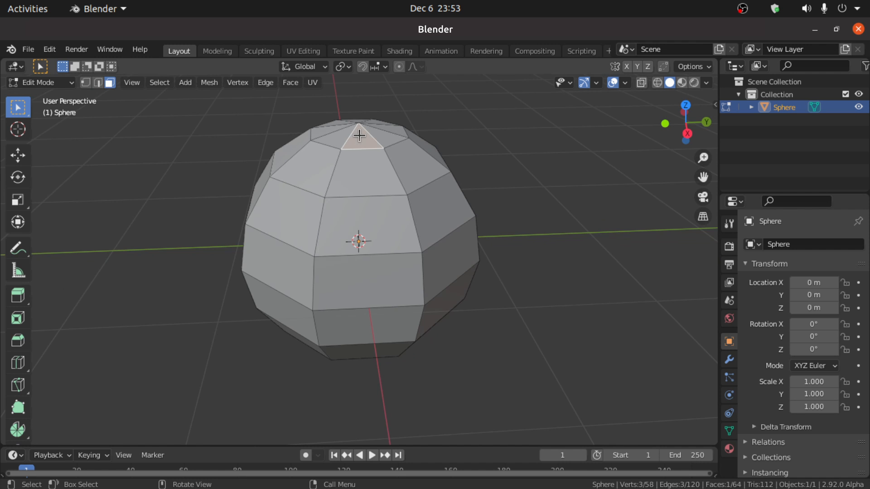
middle_drag(369, 271, 359, 175)
middle_drag(456, 331, 442, 229)
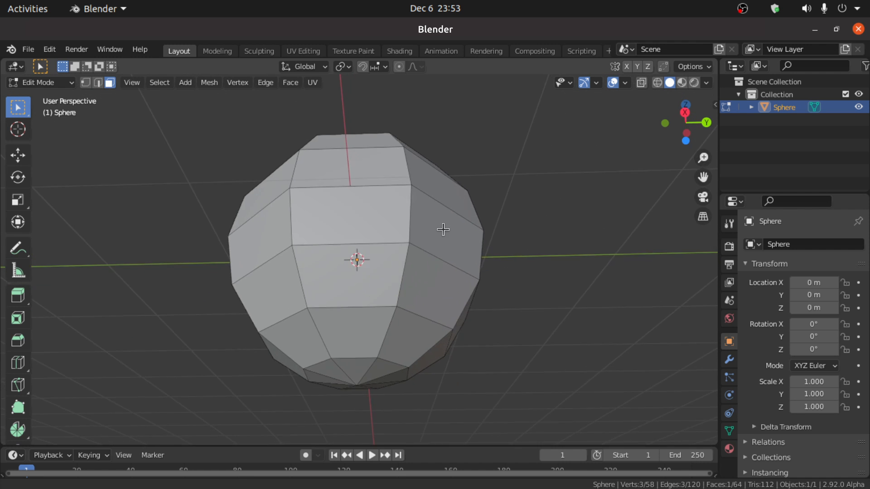
ctrl+click(354, 366)
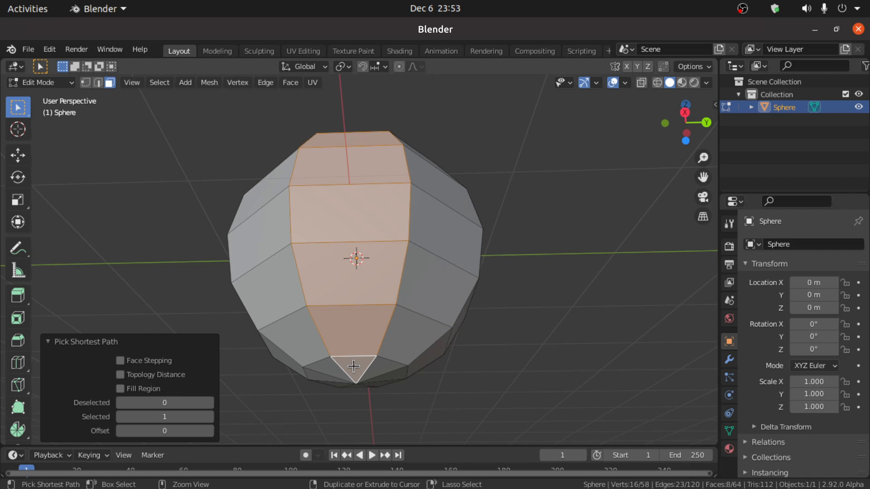
click(163, 85)
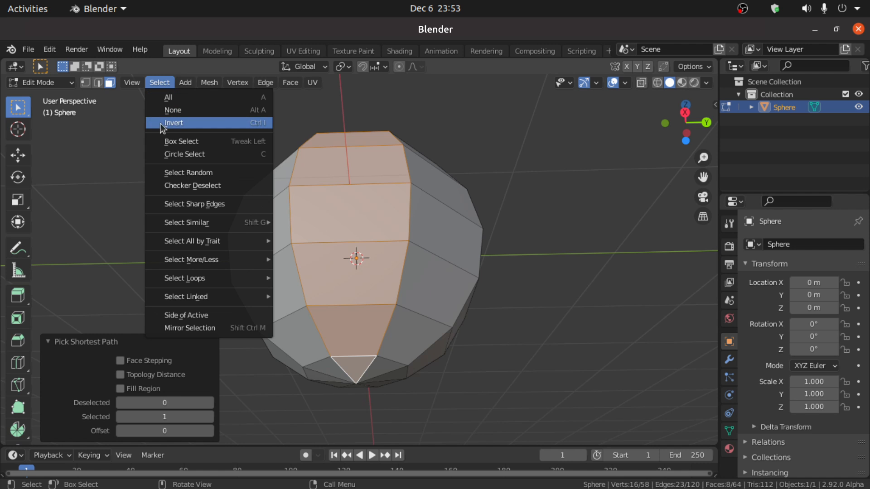
click(179, 129)
middle_drag(313, 233, 370, 264)
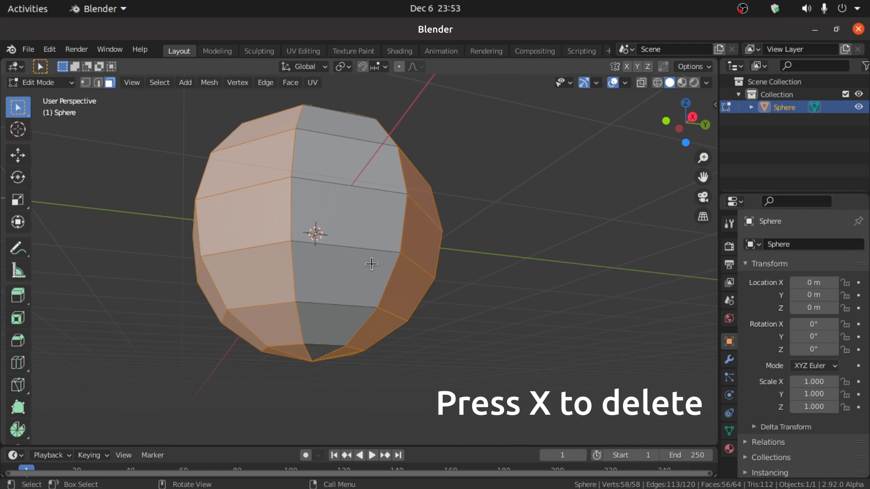
key(x)
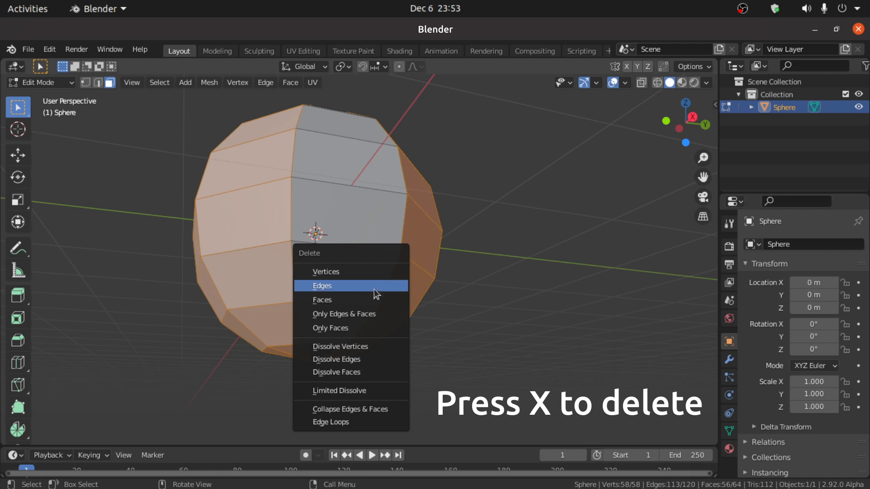
click(340, 300)
Set the transform pivot to the 3D cursor and scale the entire face strip along X to about 0.57
key(KP_1)
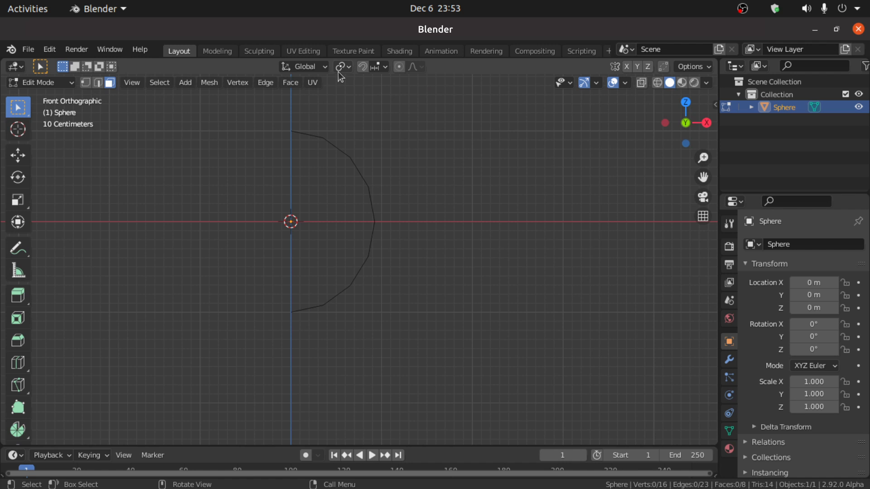
click(338, 72)
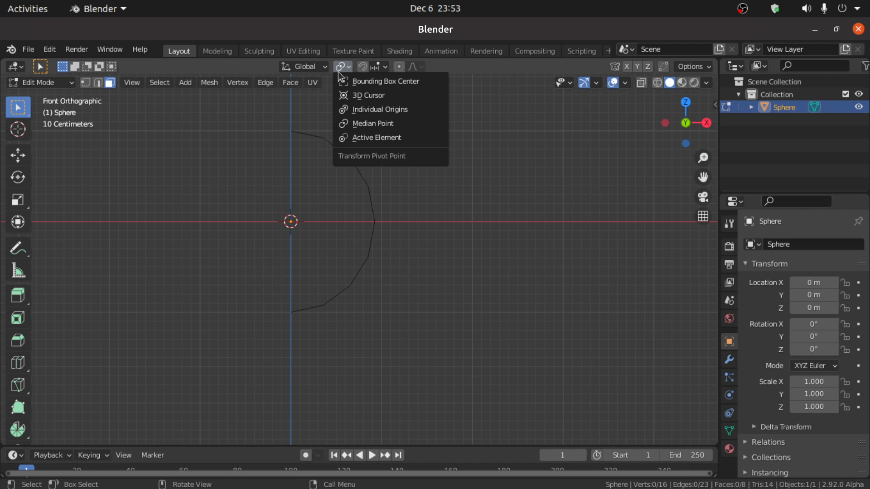
click(345, 95)
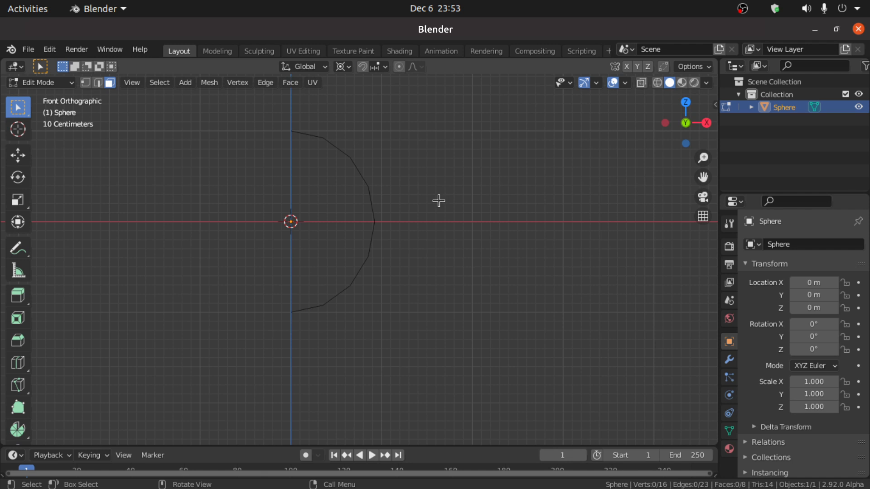
key(a)
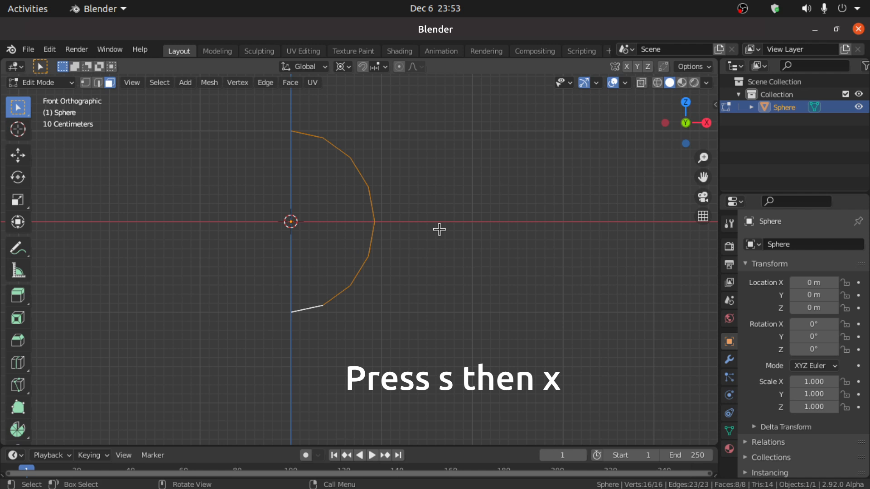
key(s)
key(x)
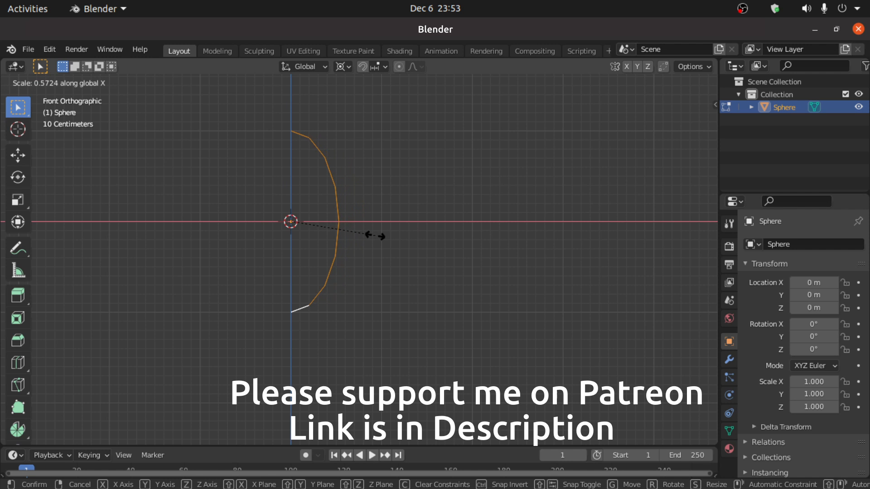
click(375, 235)
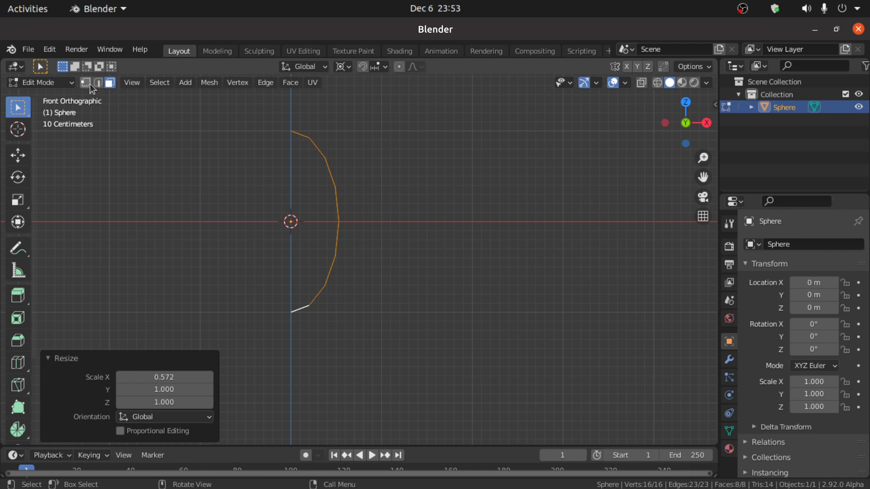
Move the strip's upper tip vertex about 0.49 m in X and 0.18 m in Z, using proportional editing with size 0.47
click(423, 210)
middle_drag(423, 210, 437, 283)
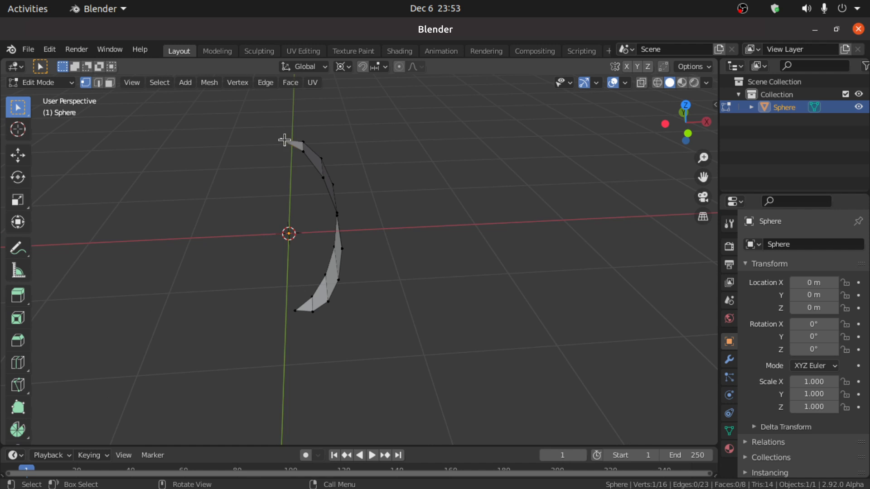
click(398, 69)
key(KP_1)
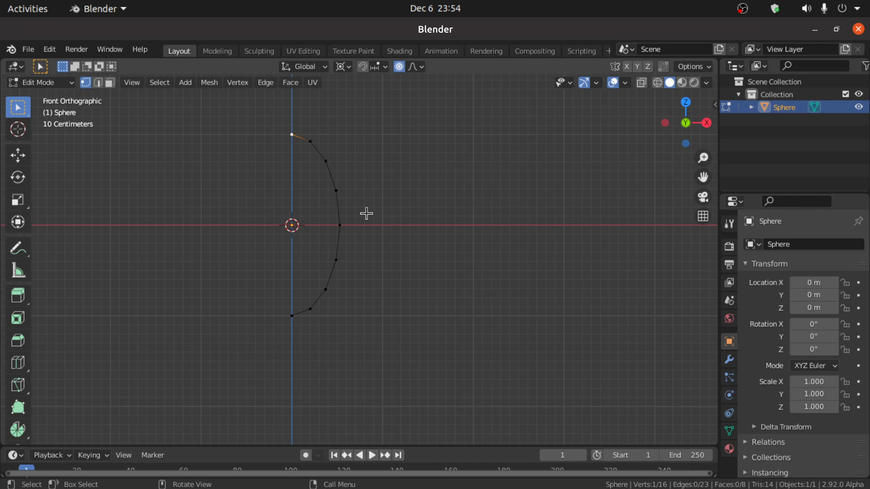
key(g)
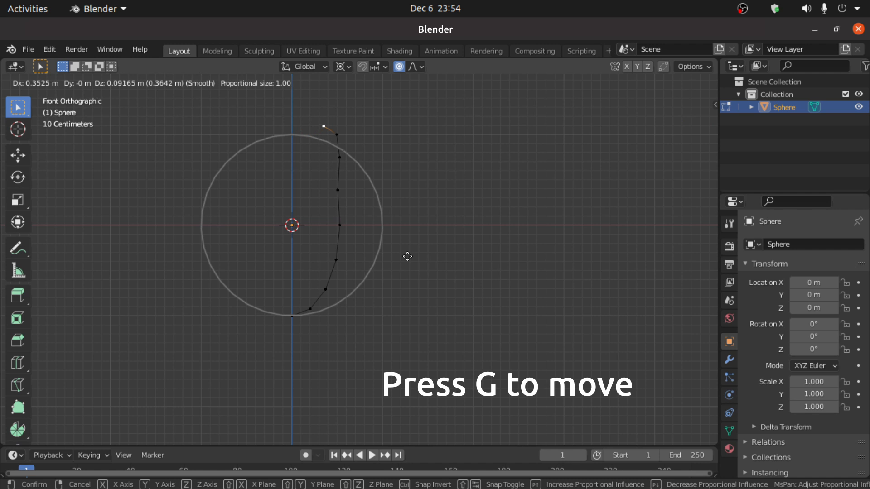
scroll(407, 256, down, 1)
scroll(408, 256, up, 7)
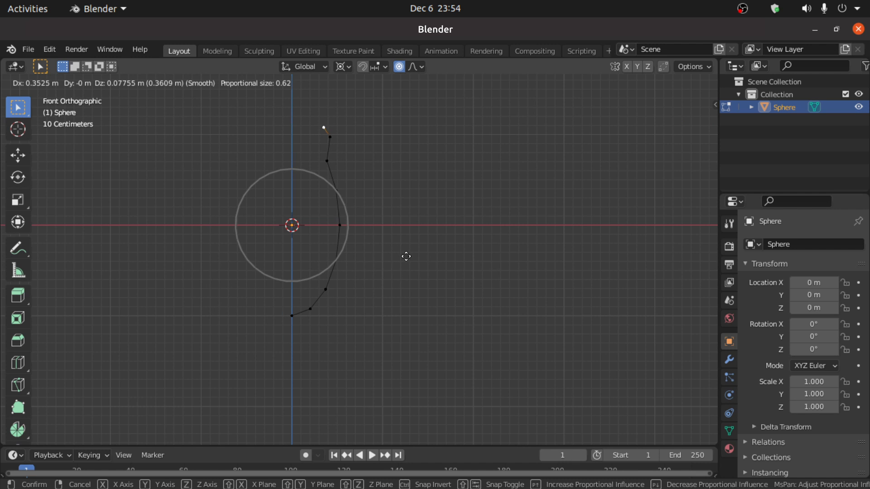
scroll(405, 257, up, 2)
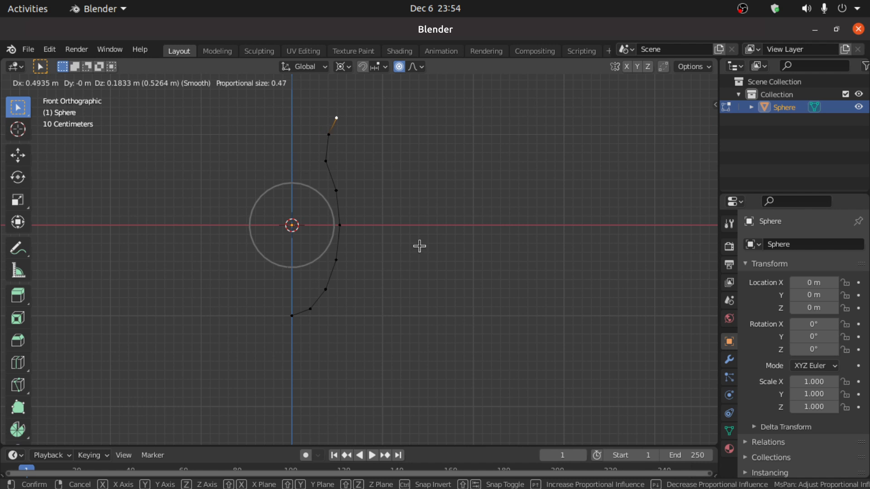
click(419, 253)
Connect the strip's upper and lower tip vertices with an edge path down the middle of its faces
middle_drag(419, 287, 395, 165)
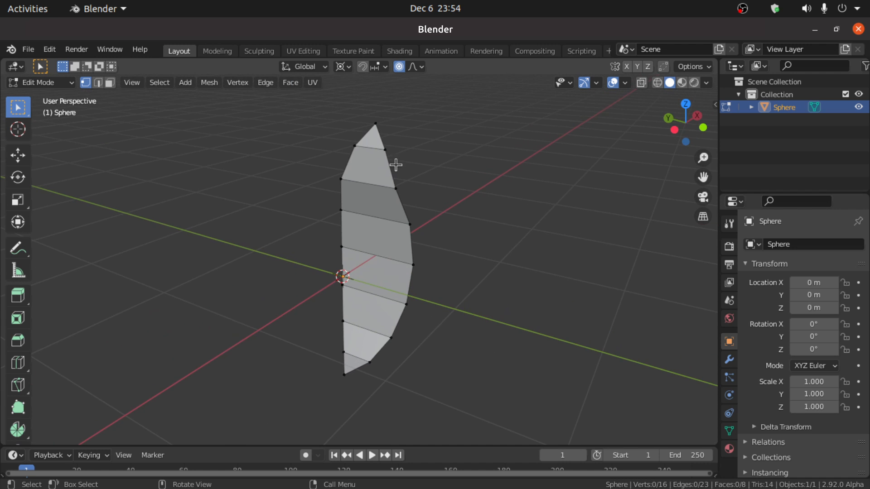
click(376, 123)
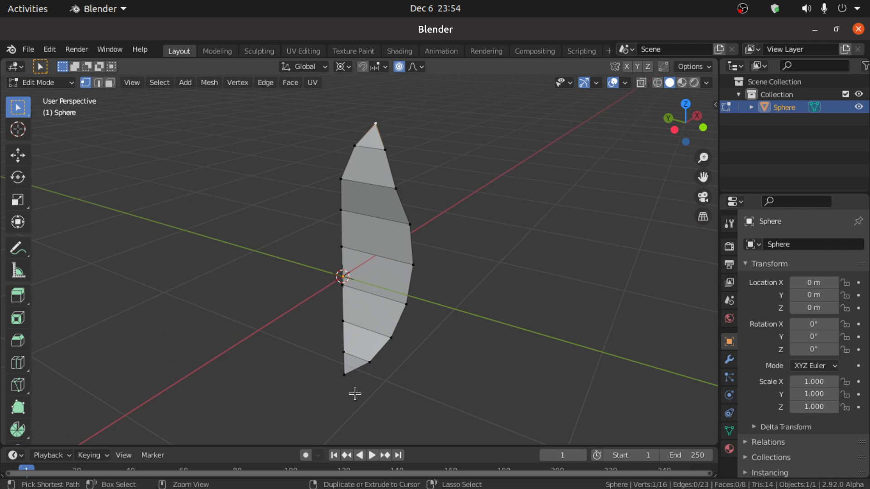
shift+click(344, 375)
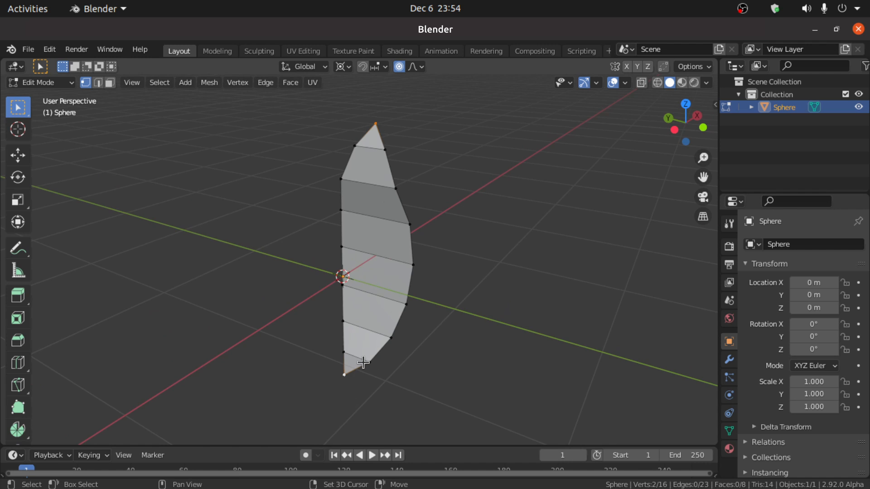
key(j)
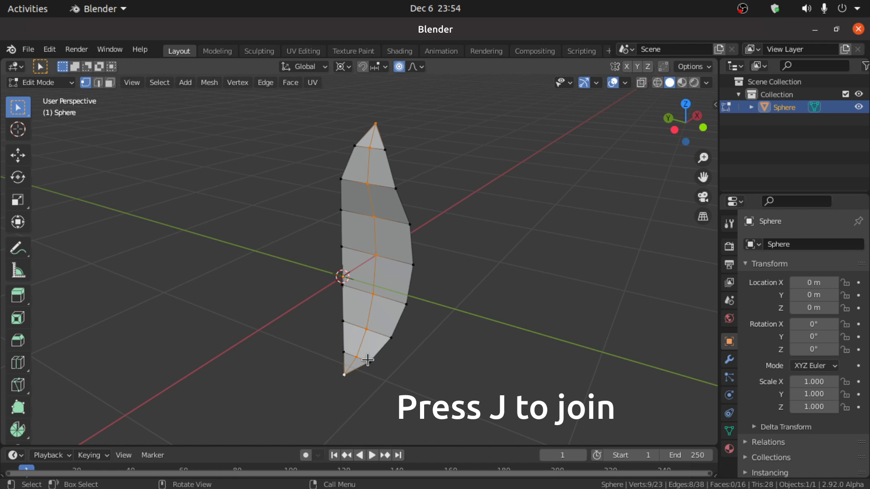
Move the strip's centre edge line about 0.11 m along X with proportional editing to crease the shape
middle_drag(386, 278, 330, 266)
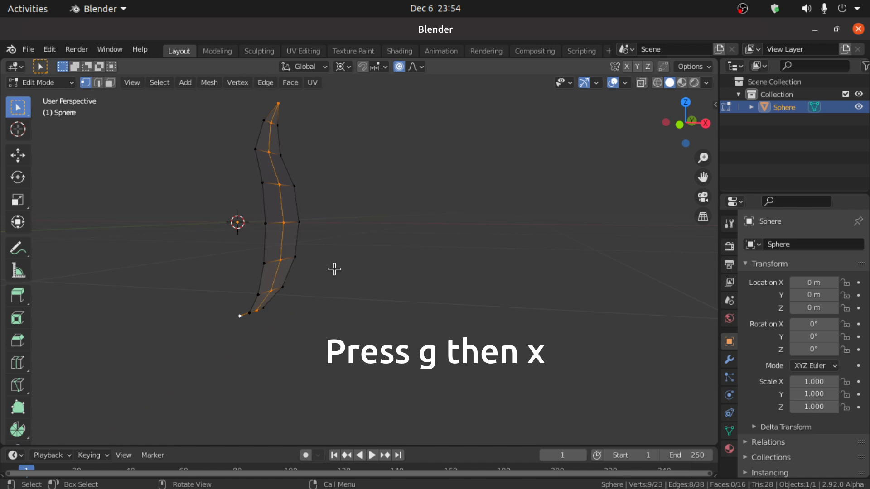
key(g)
key(x)
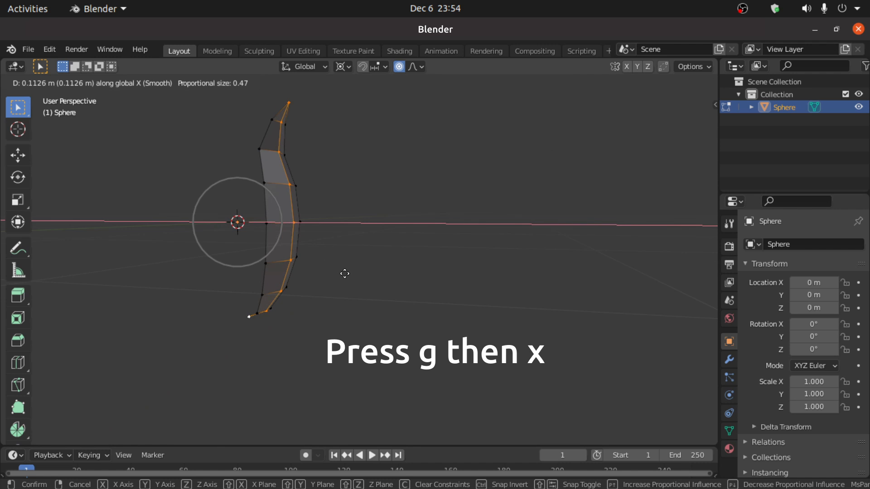
click(344, 274)
Select the strip's lower tip vertex and snap the 3D cursor to it
click(358, 307)
middle_drag(357, 307, 274, 295)
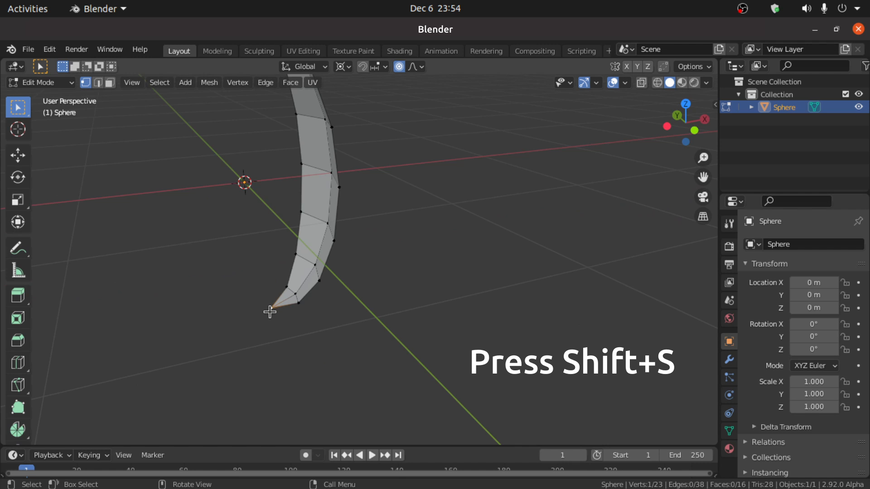
key(shift+s)
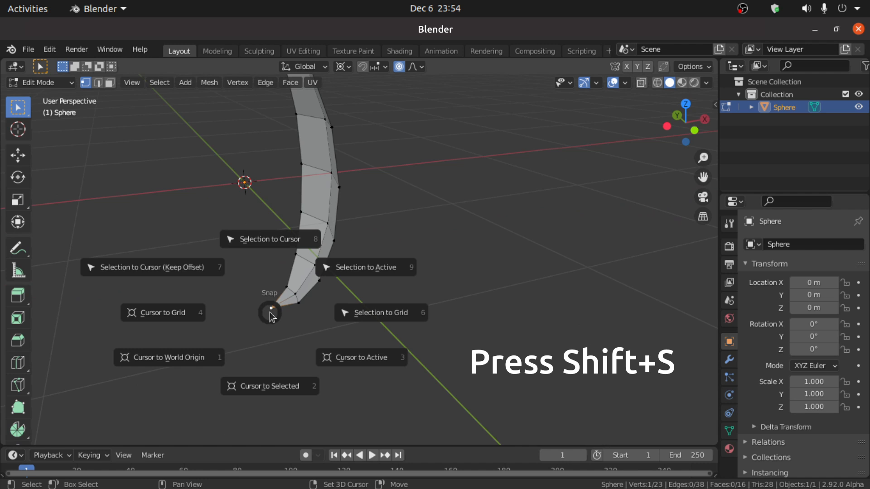
click(254, 387)
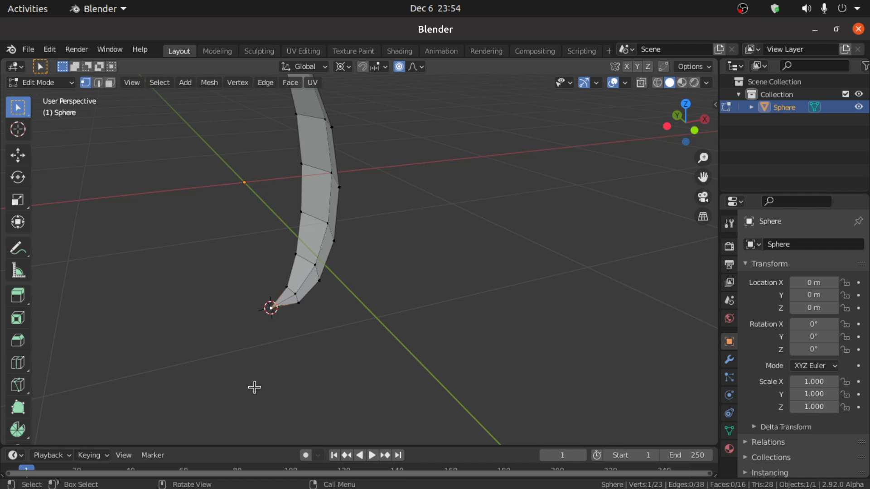
Return to Object Mode and set the strip's origin to the 3D cursor at its lower tip
click(40, 82)
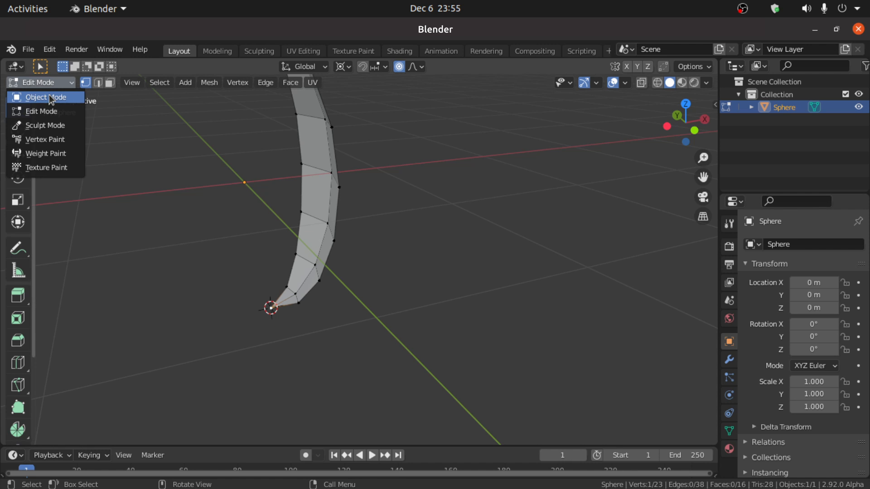
click(50, 98)
key(KP_1)
right_click(236, 157)
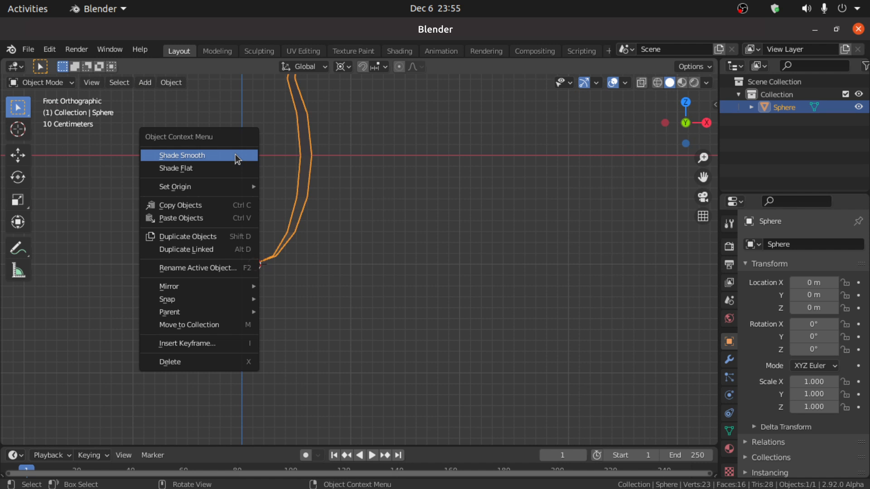
mouse_move(202, 189)
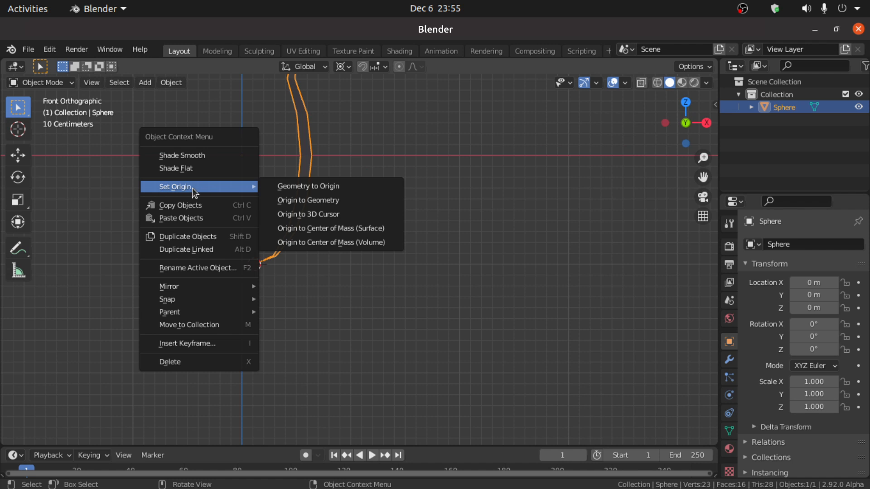
click(300, 211)
middle_drag(300, 211, 295, 219)
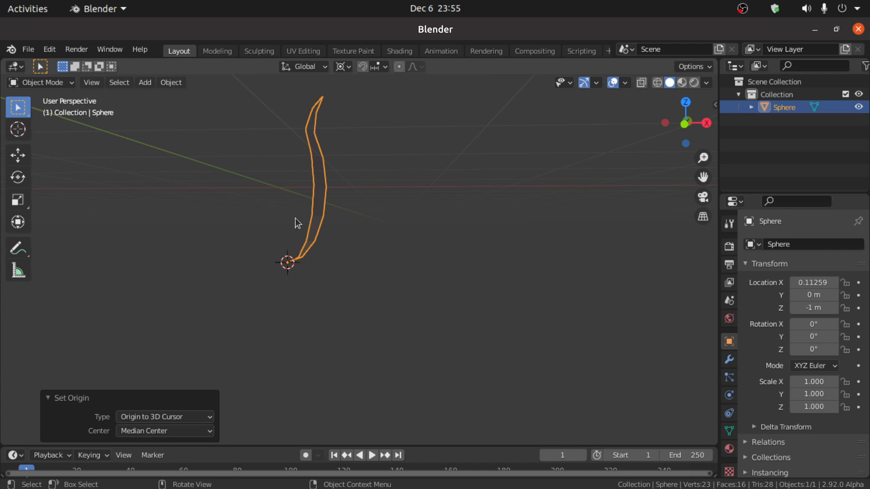
Duplicate the petal strip and rotate the copy about 69.3° around the global Y axis
key(KP_1)
scroll(311, 200, up, 2)
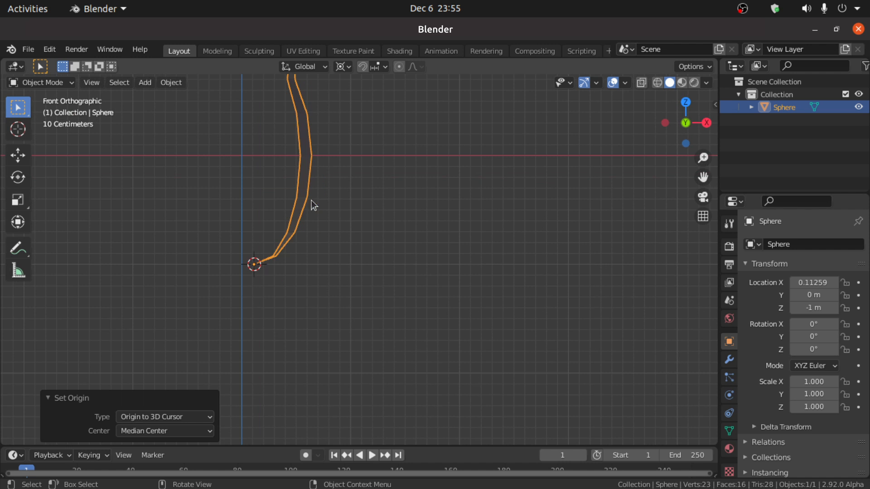
key(shift+d)
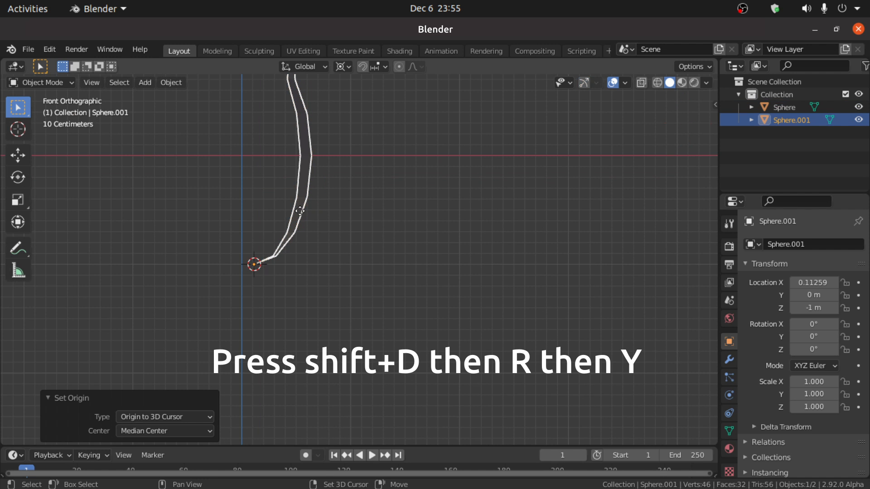
key(r)
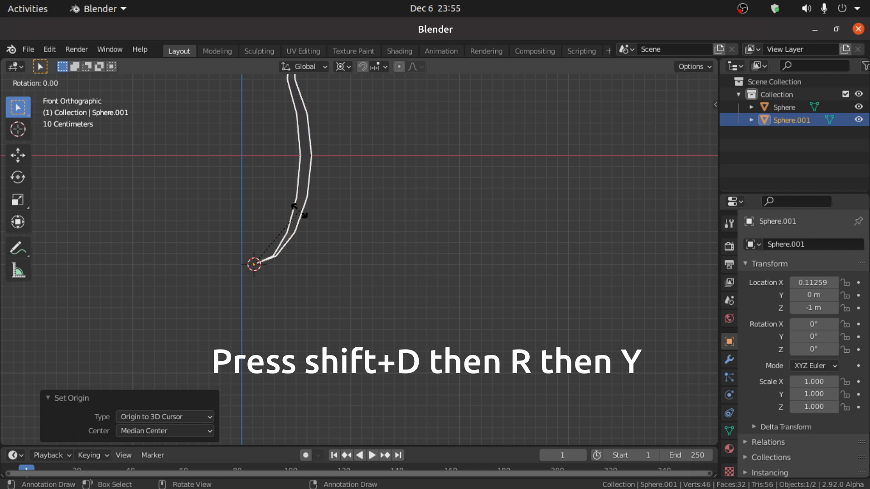
key(y)
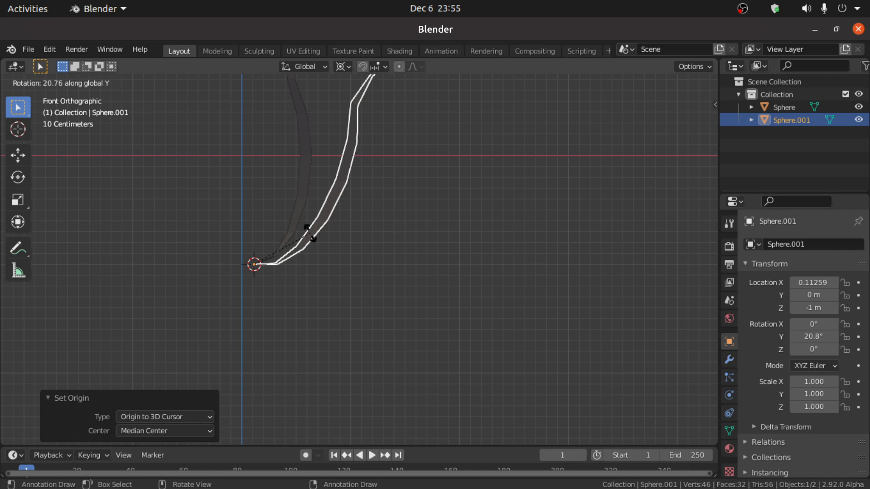
click(309, 279)
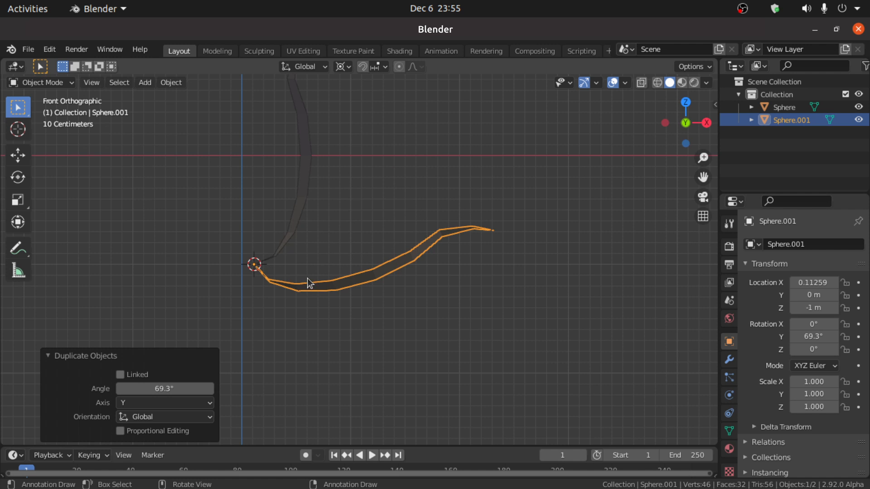
middle_drag(309, 279, 322, 306)
Enter Edit Mode on the rotated copy and flatten its whole mesh by scaling it to 0 along Z
click(51, 81)
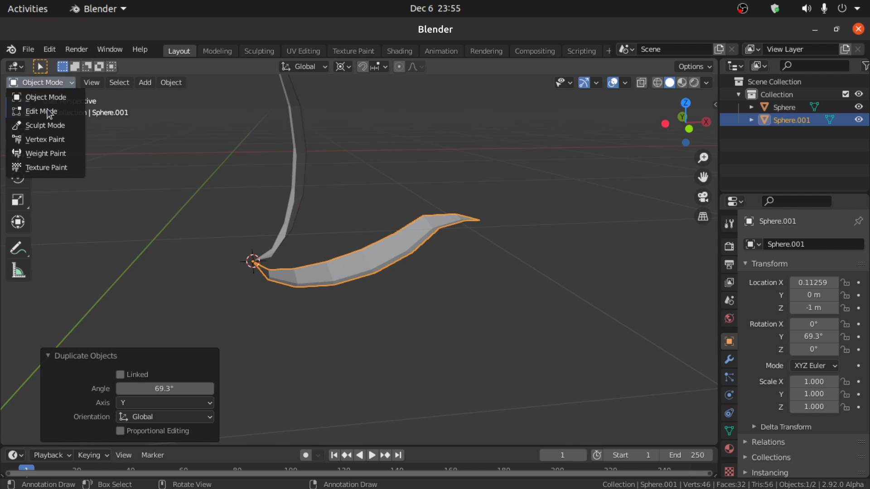
click(45, 112)
key(KP_1)
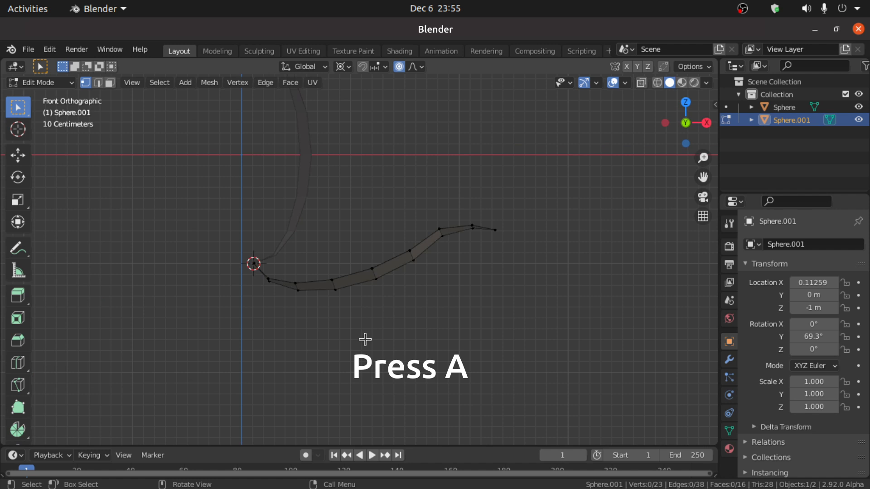
key(a)
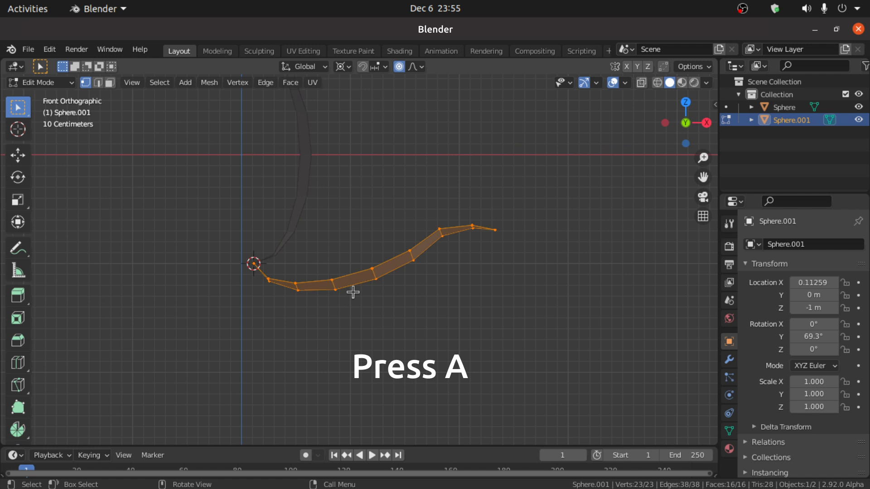
key(s)
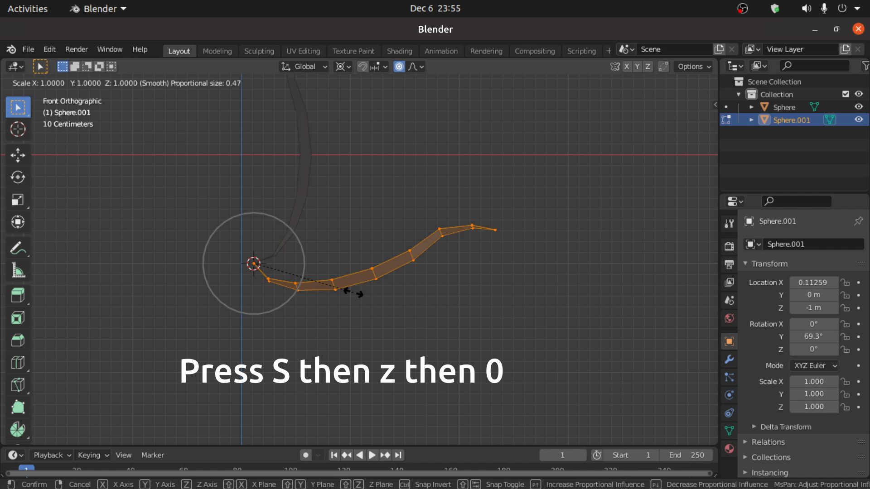
key(z)
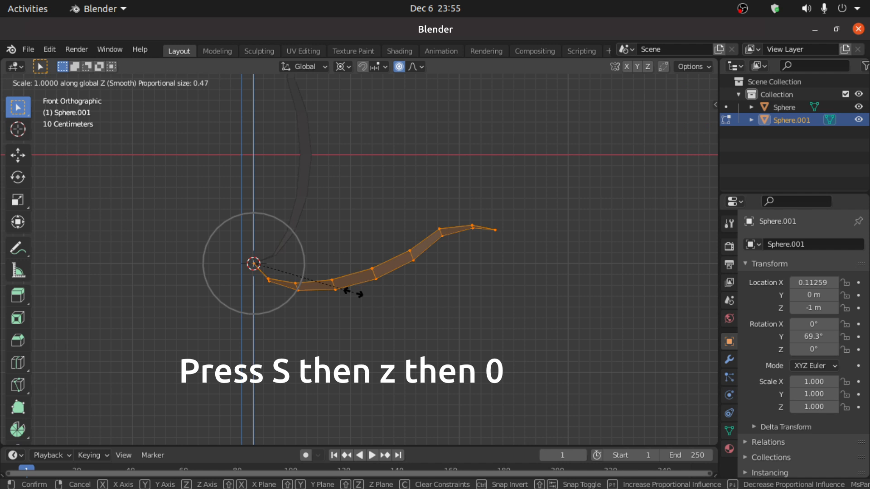
key(0)
key(Return)
middle_drag(352, 291, 377, 356)
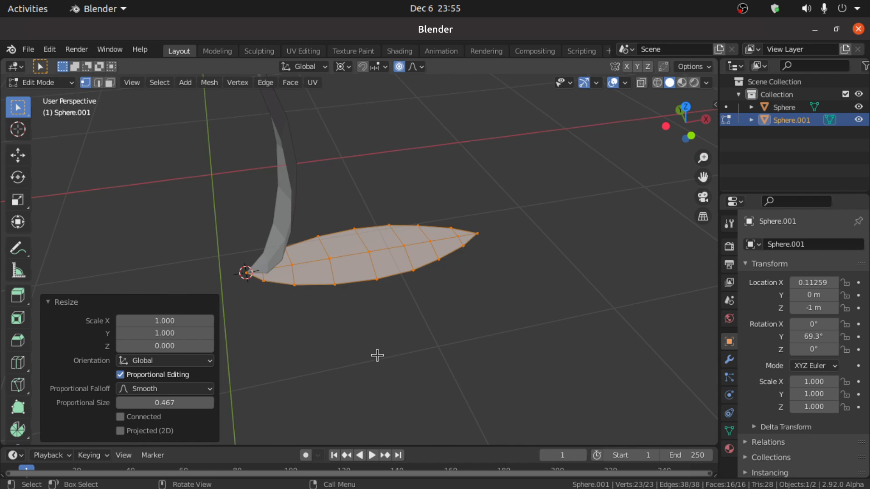
Scale the entire flattened petal mesh up uniformly by about a third in top view, and clear the selection
key(KP_7)
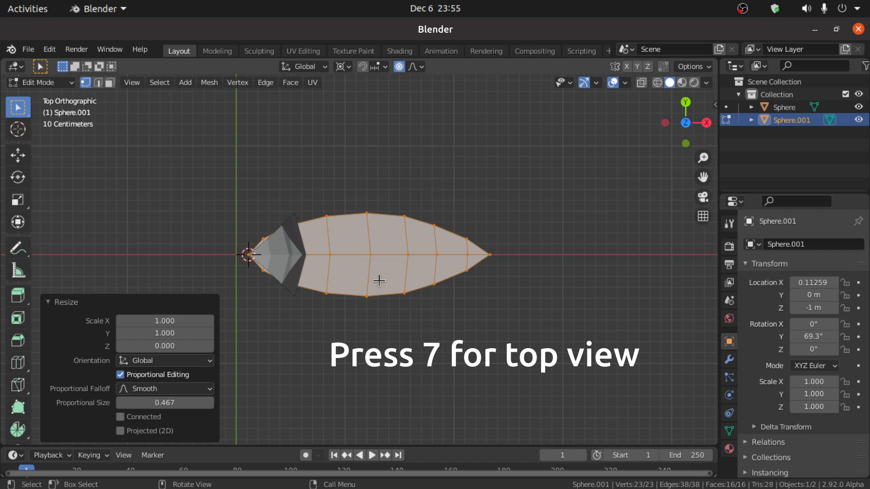
key(s)
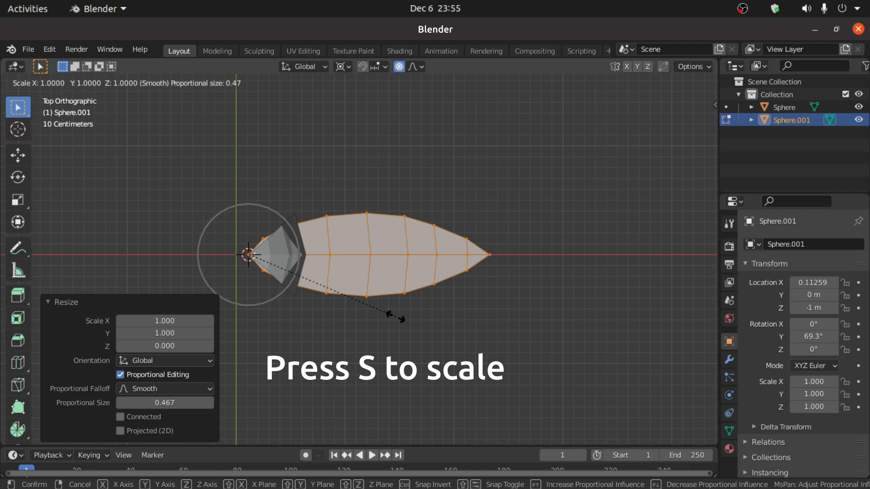
click(441, 346)
key(alt+a)
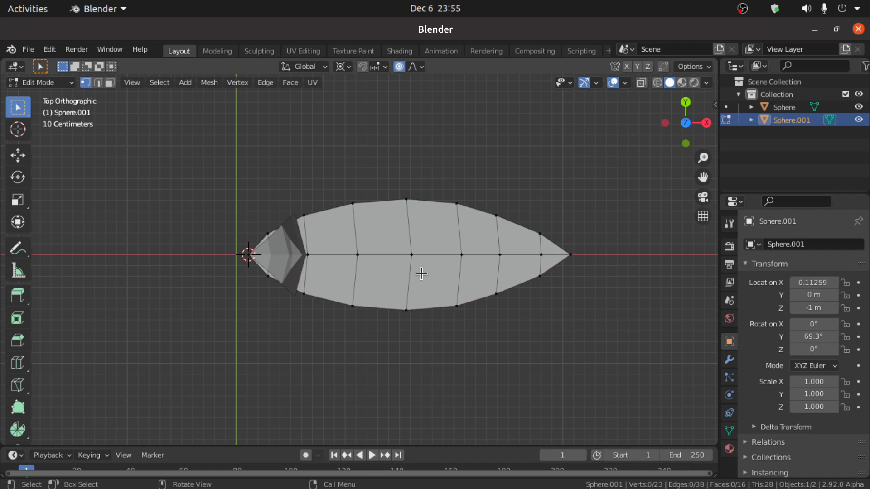
Widen the flat petal by scaling its two widest pairs of edge vertices about 1.2 along Y, with proportional size 0.75
click(406, 199)
shift+click(406, 310)
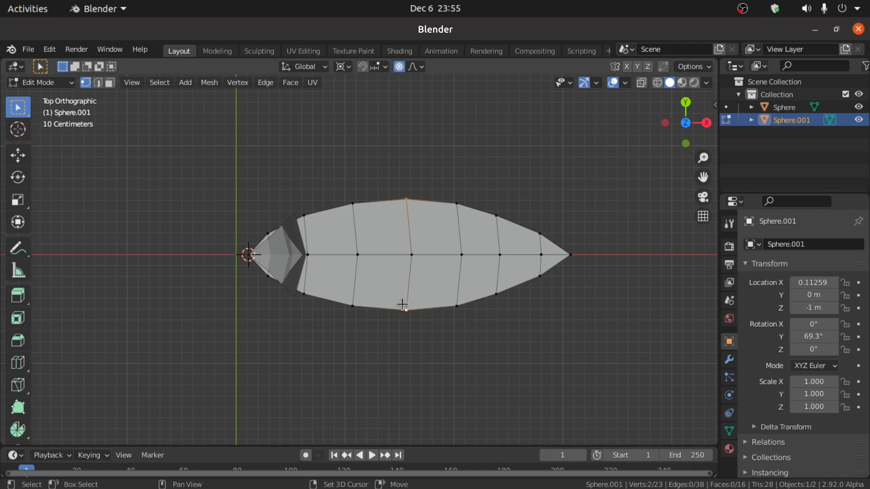
shift+click(354, 196)
shift+click(352, 299)
key(s)
key(y)
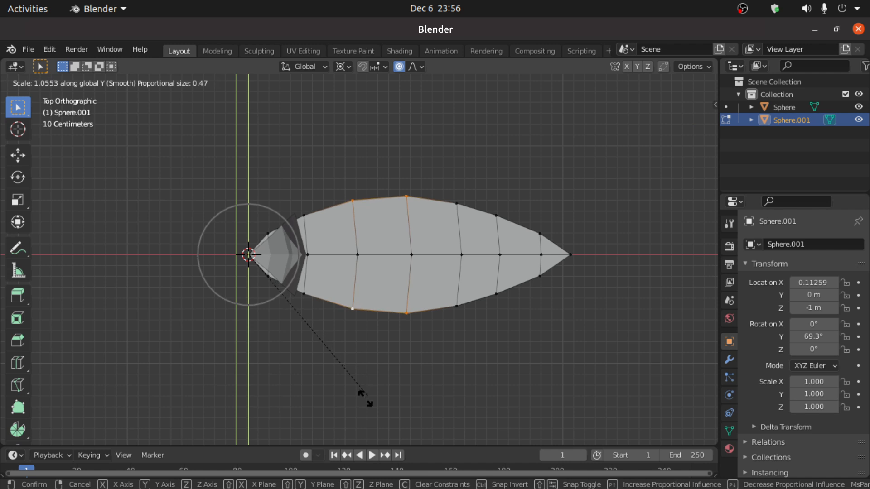
scroll(361, 426, down, 4)
scroll(361, 429, down, 1)
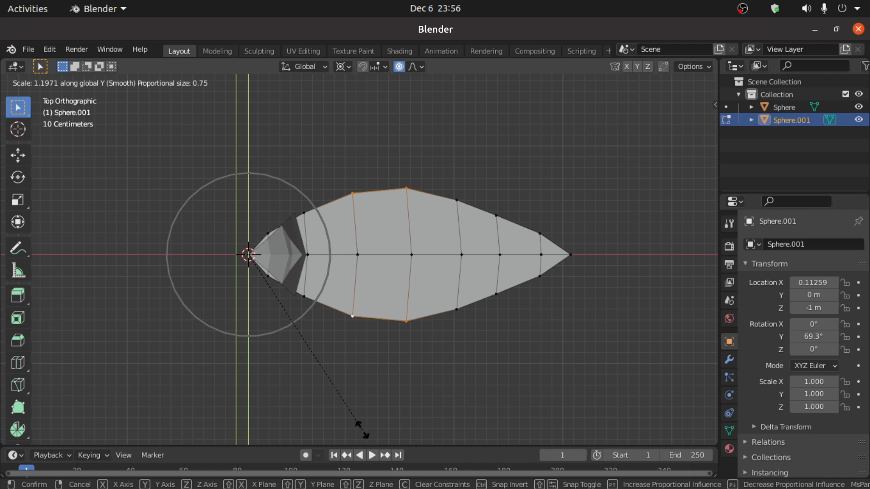
click(361, 433)
Move the flat petal's middle centre-line vertex about -0.25 m along Z, using proportional editing with size 1.21
middle_drag(439, 435, 415, 286)
click(419, 311)
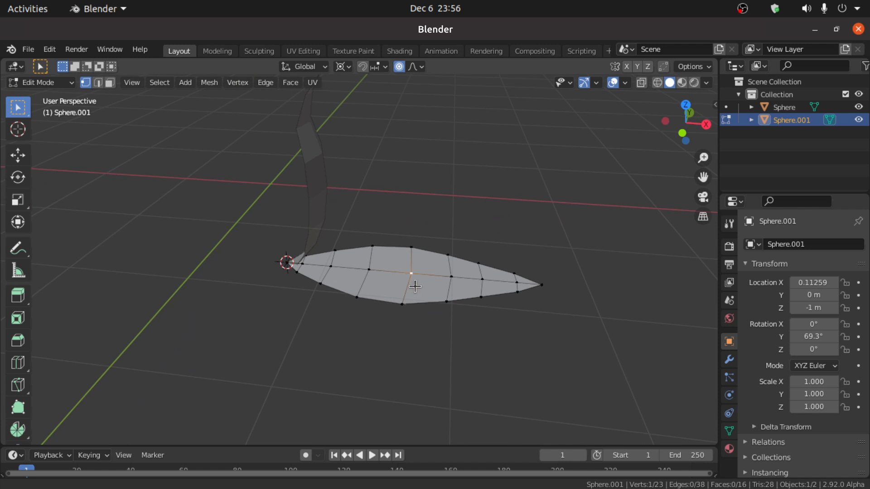
key(g)
key(z)
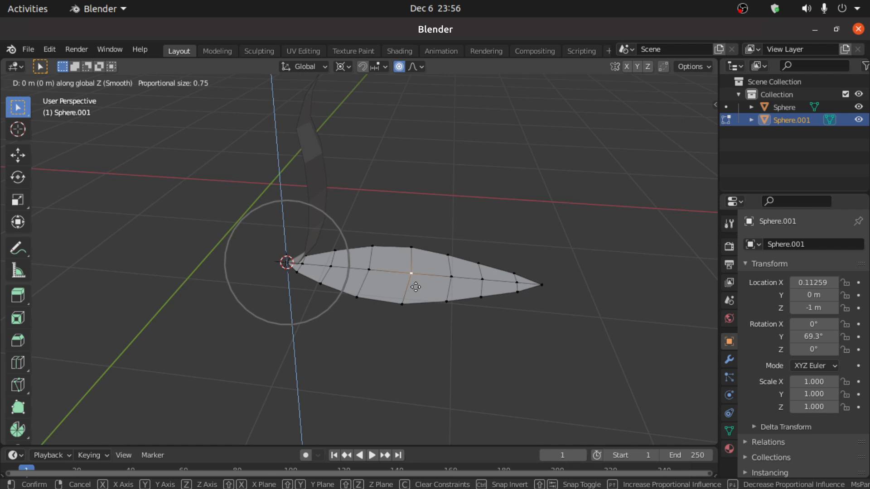
scroll(415, 297, down, 3)
scroll(416, 299, down, 2)
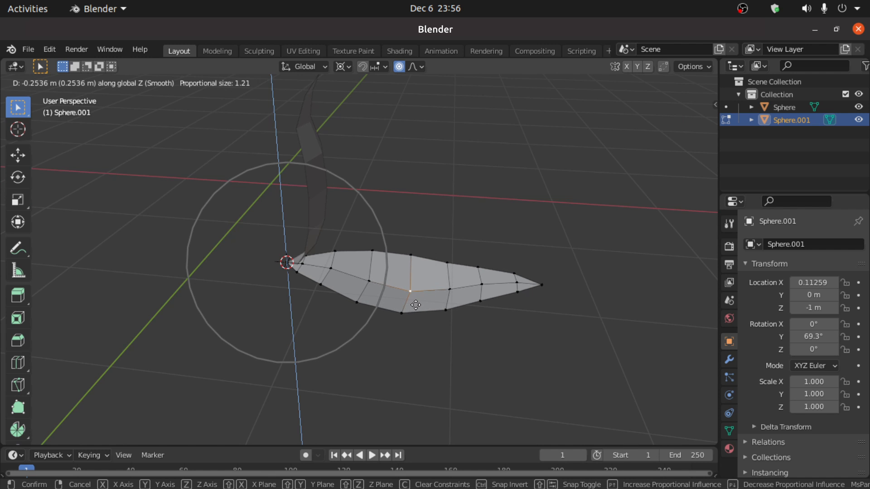
click(414, 301)
middle_drag(414, 303, 446, 282)
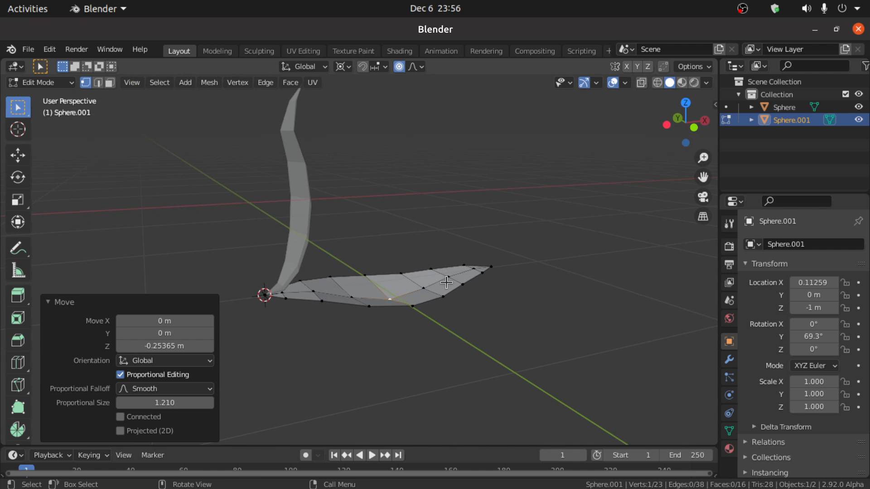
Return to Object Mode and apply the rotation of the flattened petal copy
click(68, 83)
click(41, 96)
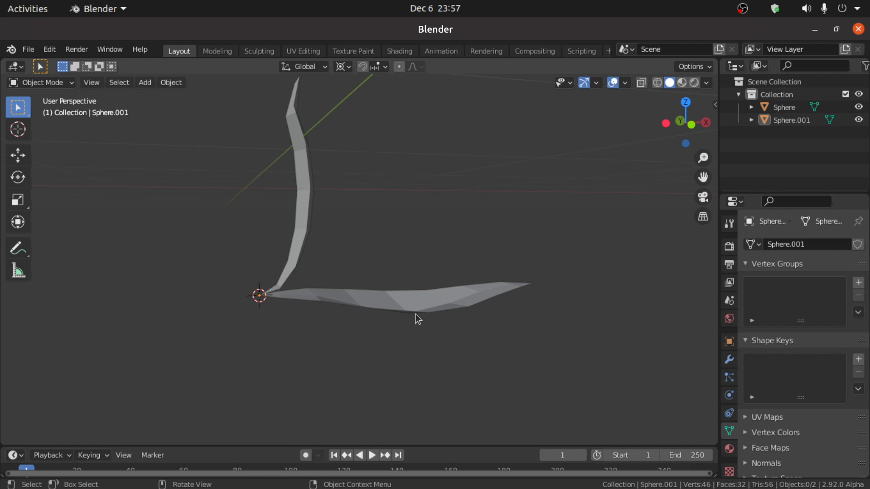
click(415, 313)
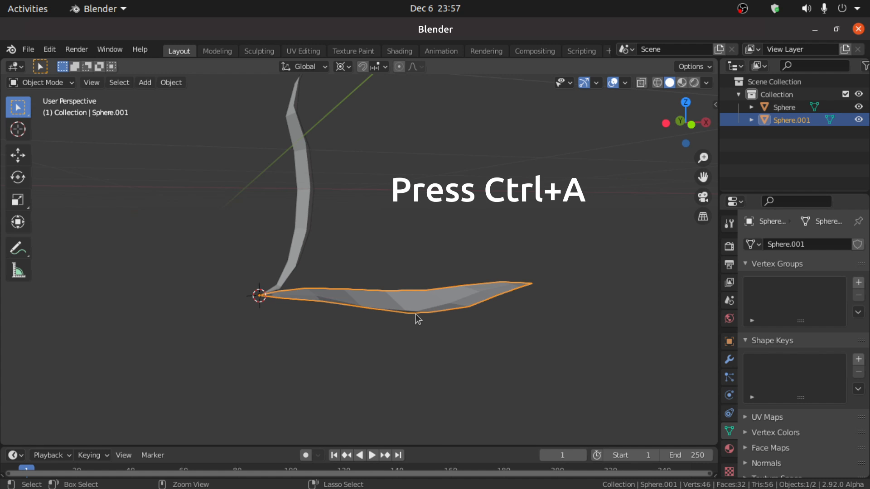
key(ctrl+a)
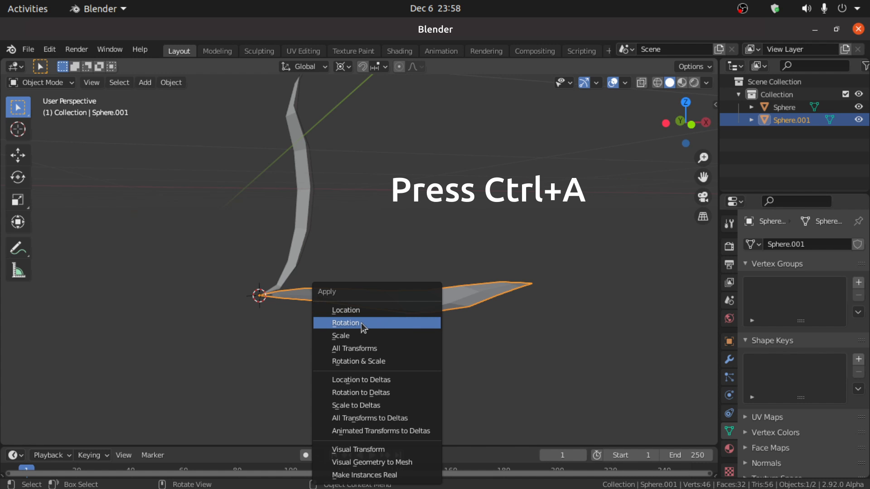
click(379, 323)
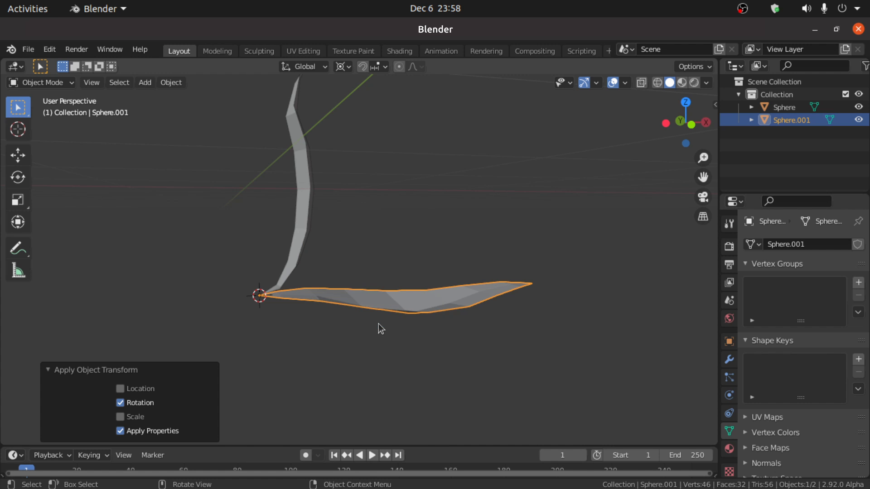
Join the flattened petal into the upright original as a shape key with Join as Shapes, and select only the original
key(KP_1)
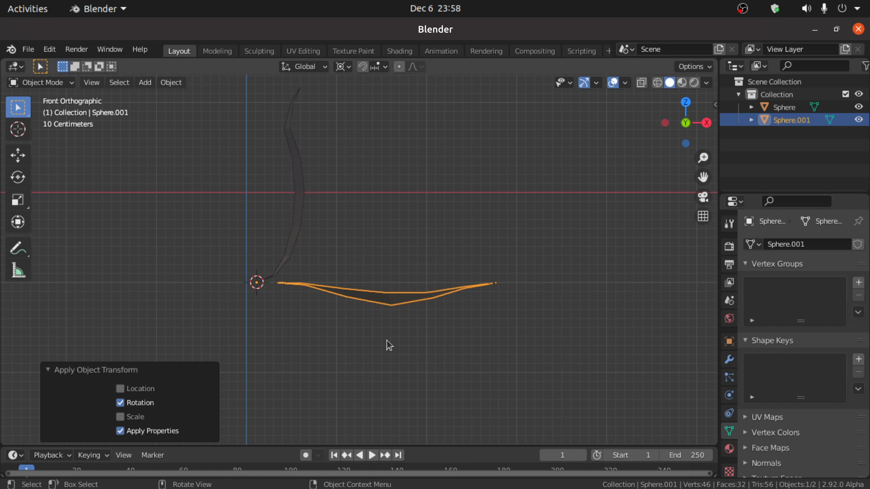
click(387, 340)
click(371, 302)
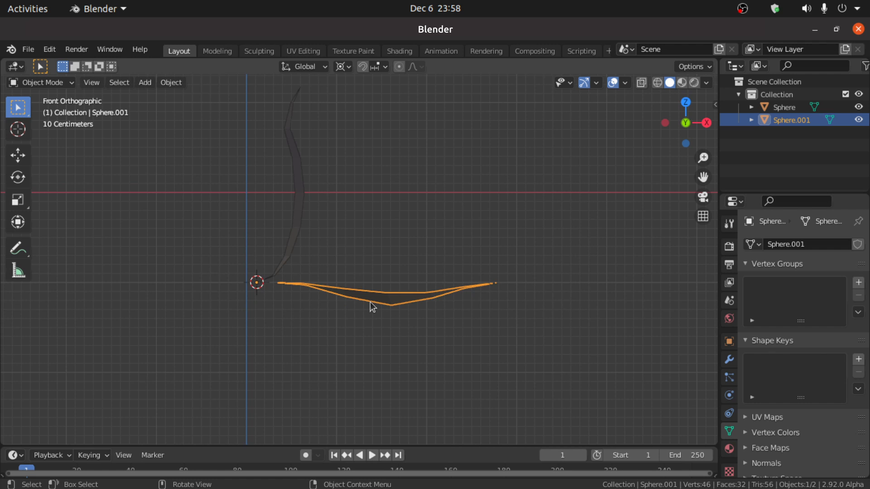
shift+click(299, 217)
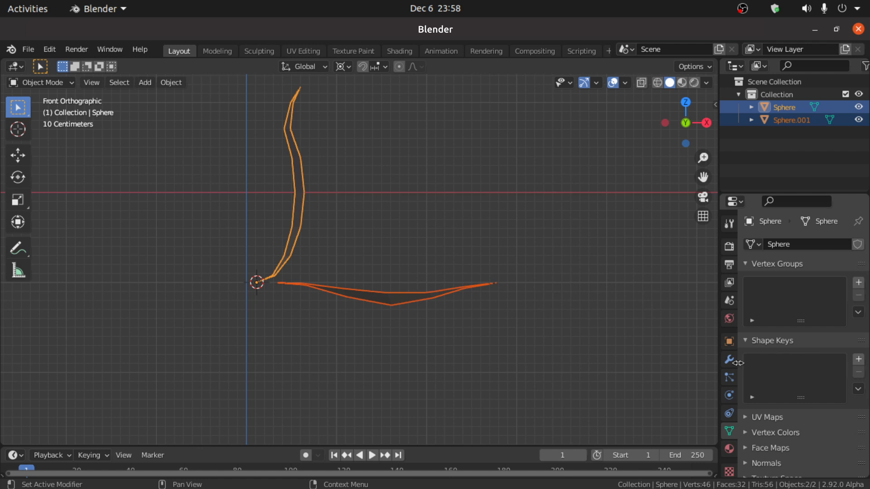
click(857, 391)
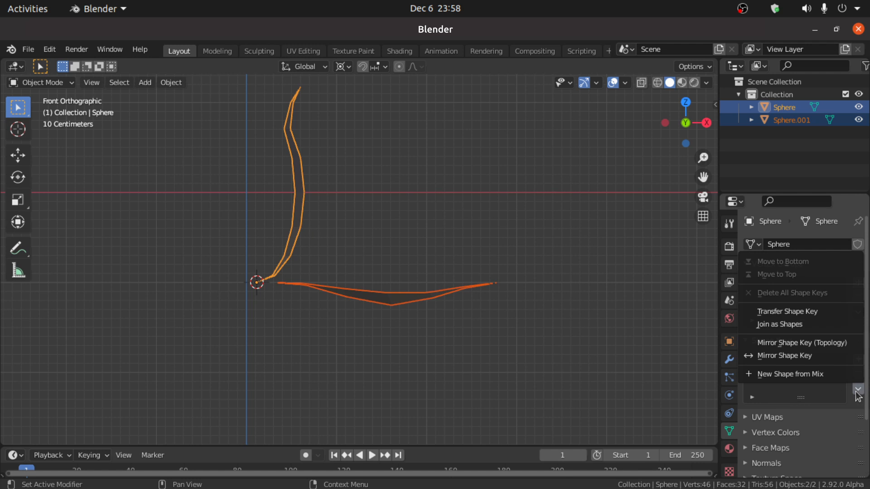
click(773, 325)
click(512, 368)
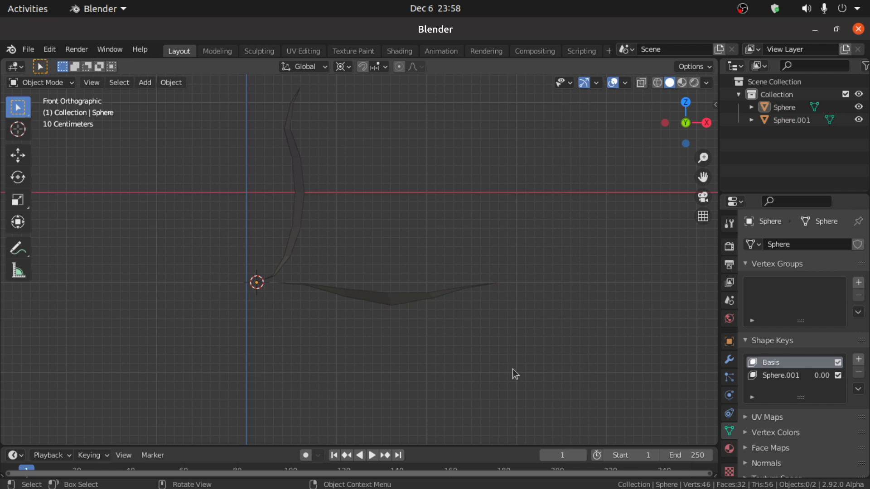
click(290, 184)
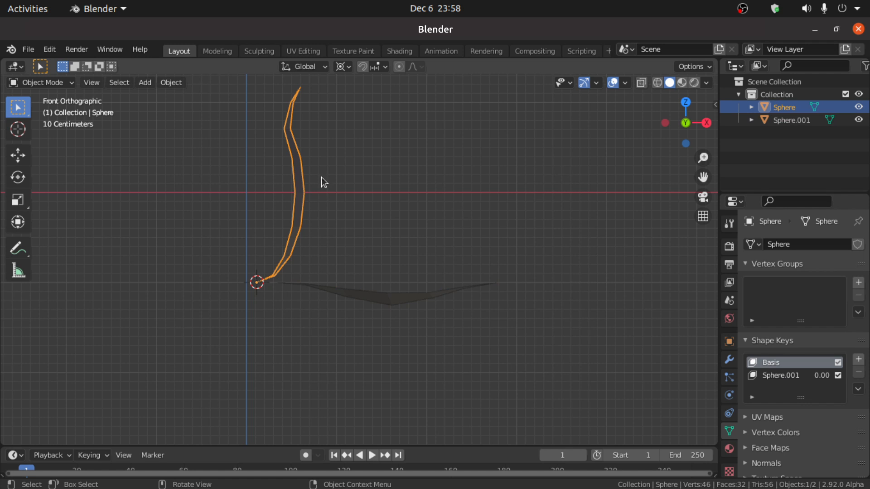
Delete the flattened petal copy, keeping the upright petal that holds the shape keys
click(365, 301)
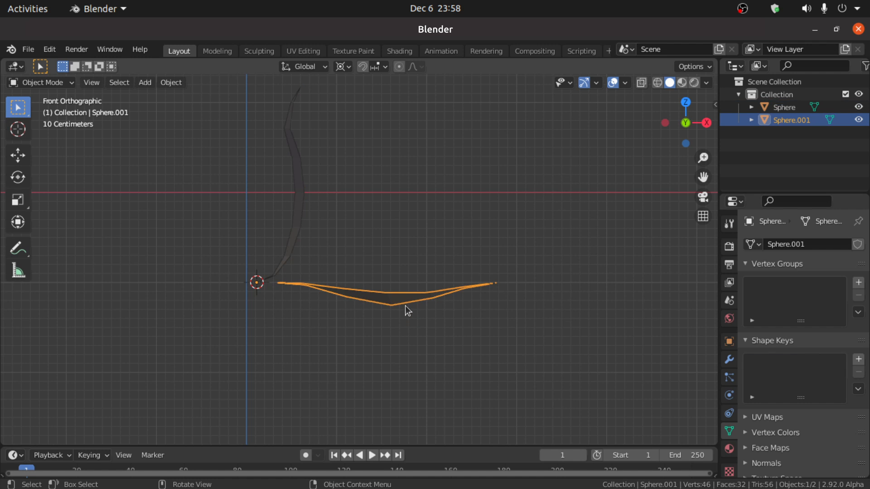
key(x)
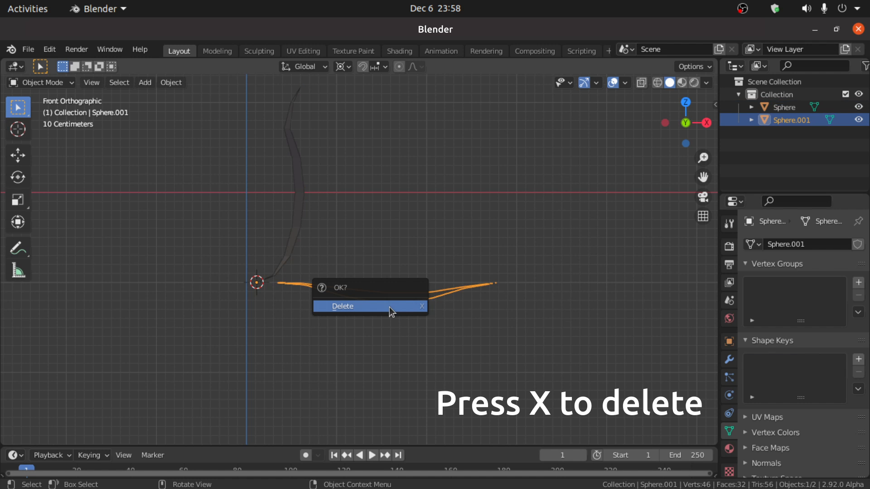
click(366, 308)
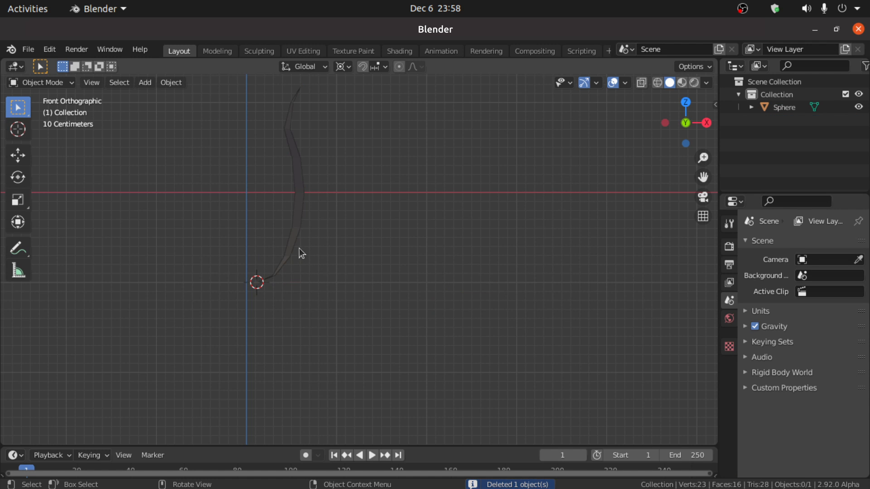
Select the upright petal's Sphere.001 shape key and preview its opening by varying the value, returning it to 0
click(295, 236)
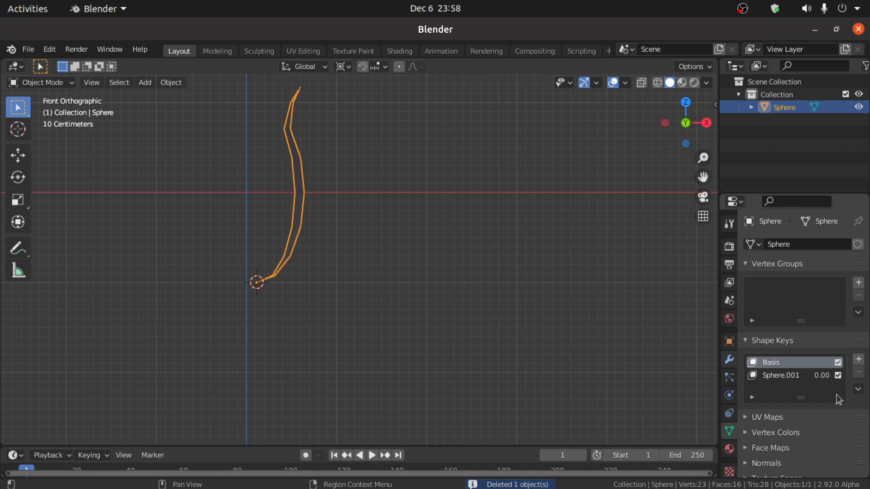
scroll(765, 344, down, 3)
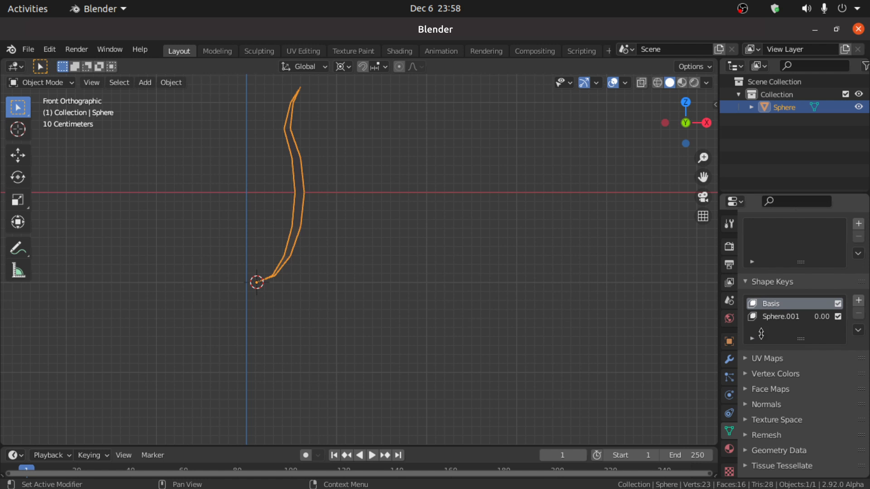
click(770, 317)
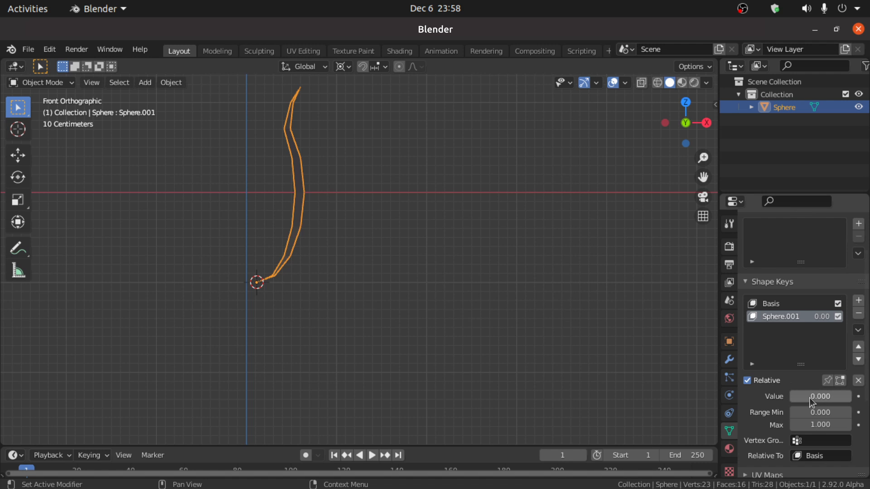
mouse_move(804, 398)
mouse_down()
mouse_move(863, 399)
mouse_move(798, 399)
mouse_up()
middle_drag(521, 317, 372, 280)
key(KP_1)
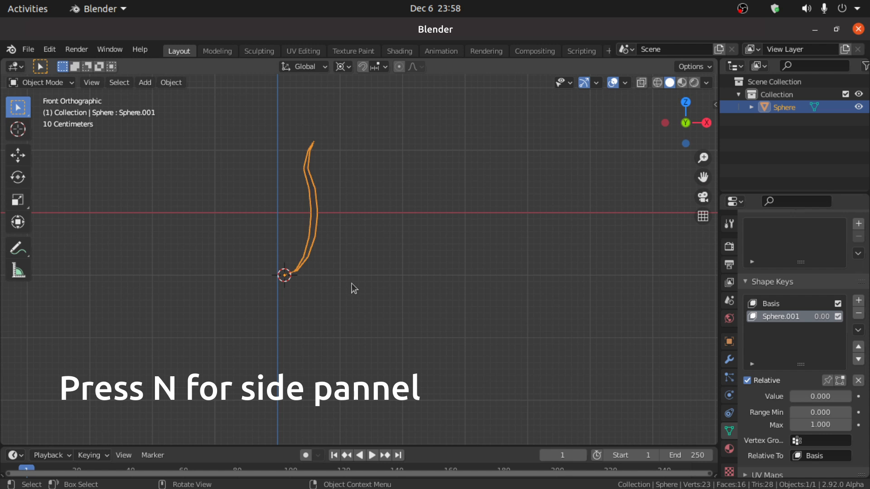
Place the petal at the world origin by setting its X and Z locations to 0 m
key(n)
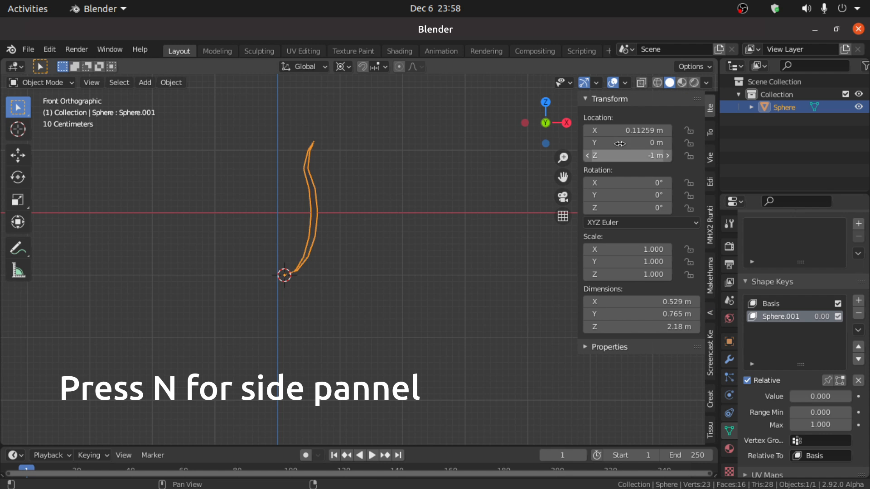
click(634, 130)
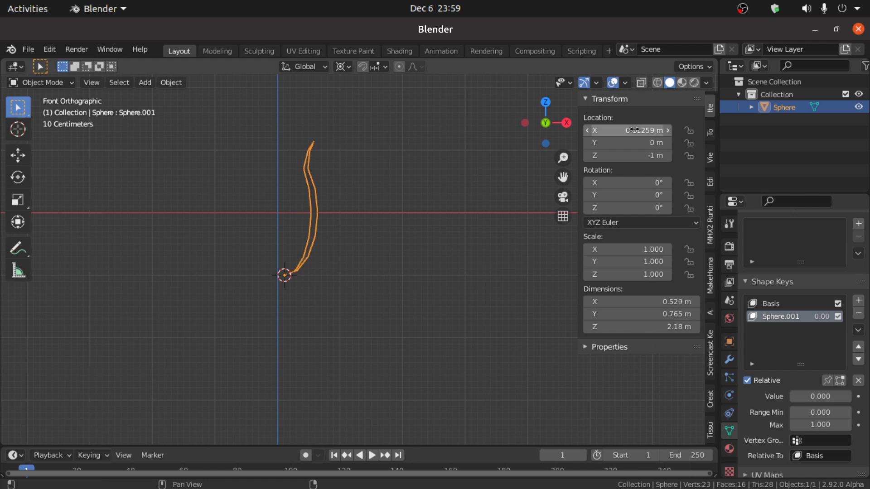
text(0)
key(Return)
key(BackSpace)
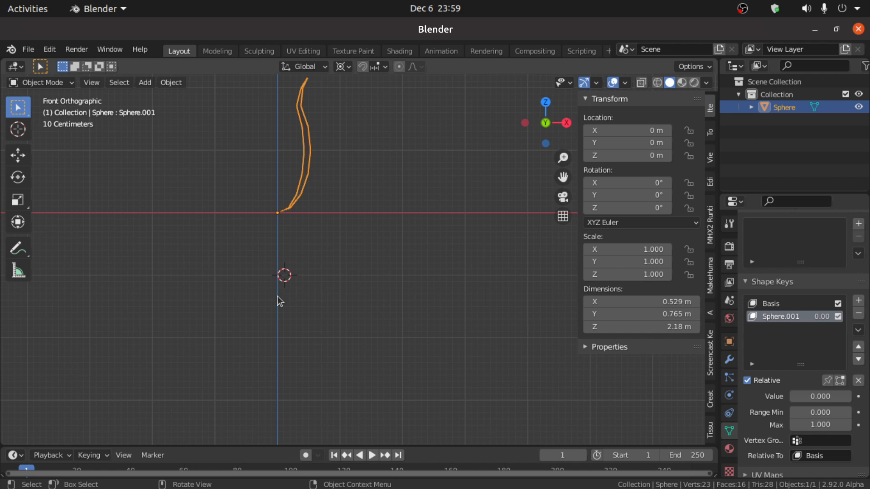
Set the 3D cursor's location to 0 m on X, Y and Z, and hide the sidebar
click(709, 159)
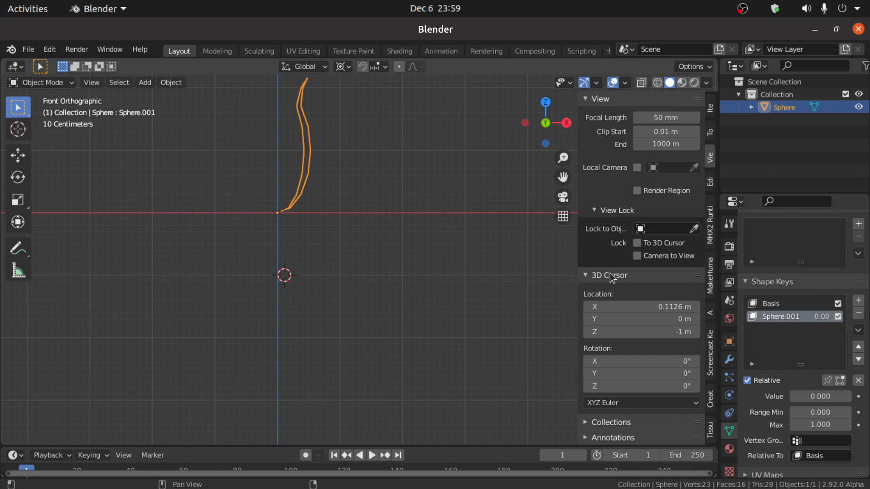
drag(620, 305, 635, 332)
text(0)
key(Return)
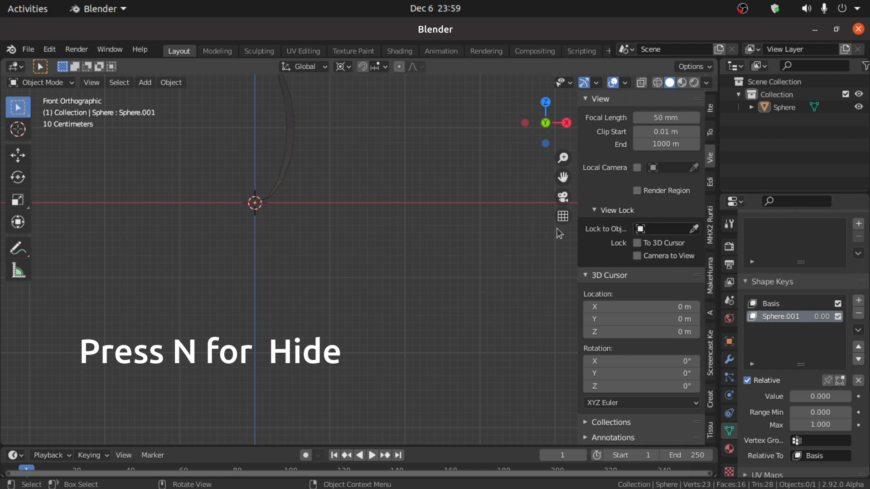
key(n)
key(n)
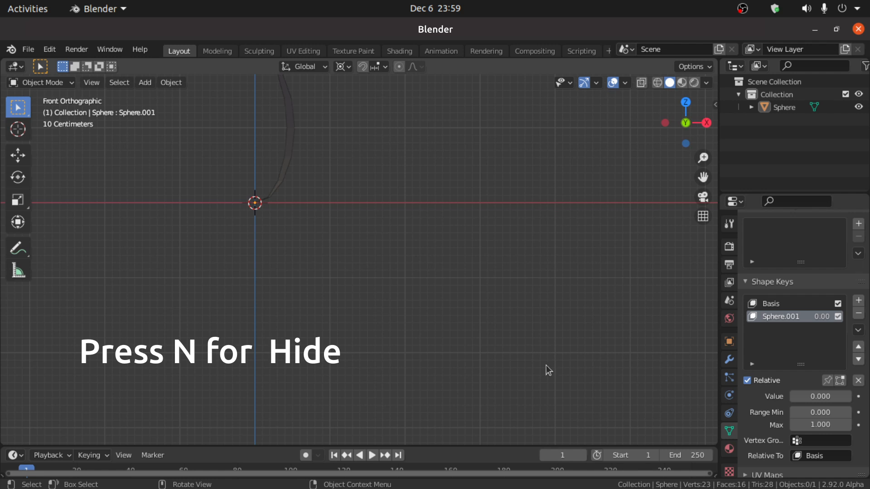
Add a Subdivision Surface modifier to the petal with the viewport level set to 2
click(294, 148)
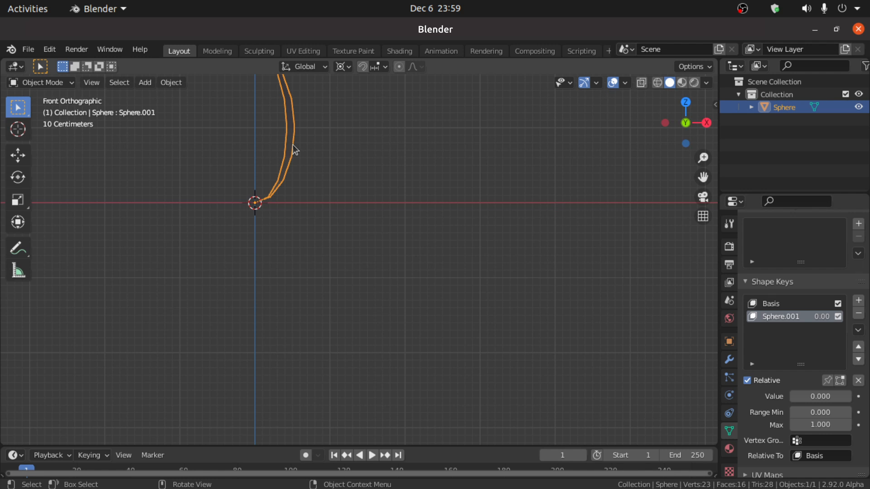
click(728, 360)
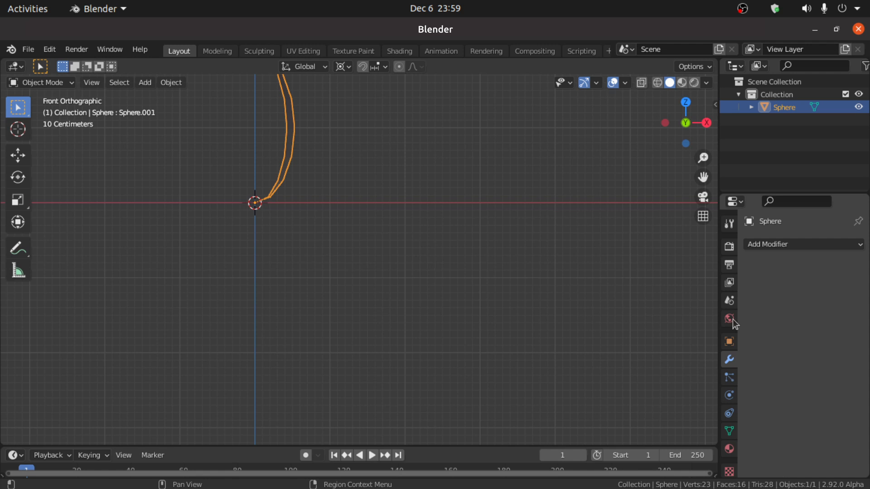
click(776, 248)
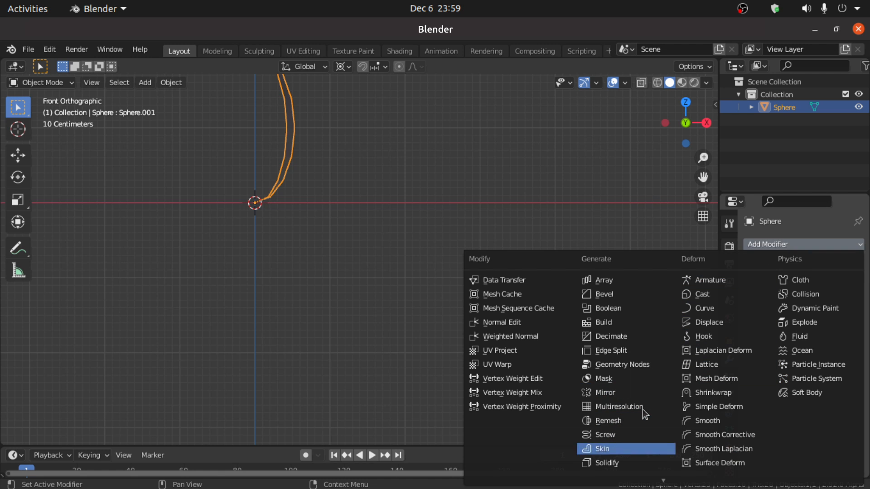
scroll(639, 422, down, 1)
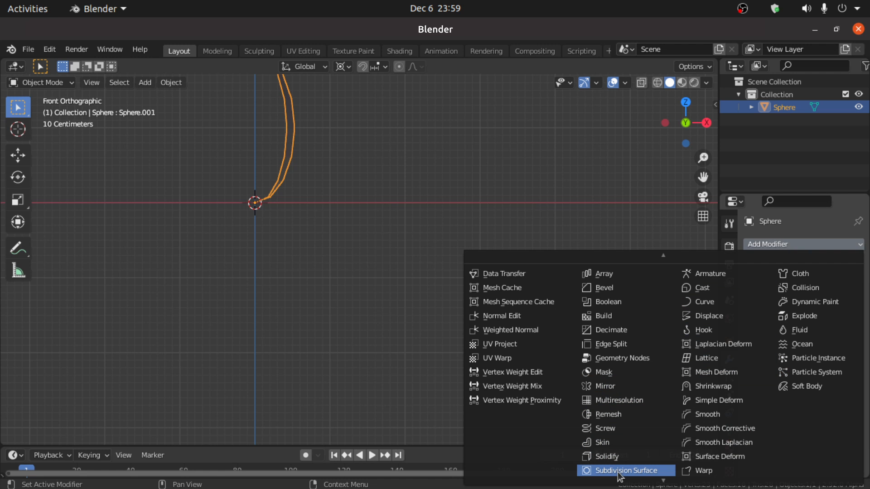
click(632, 472)
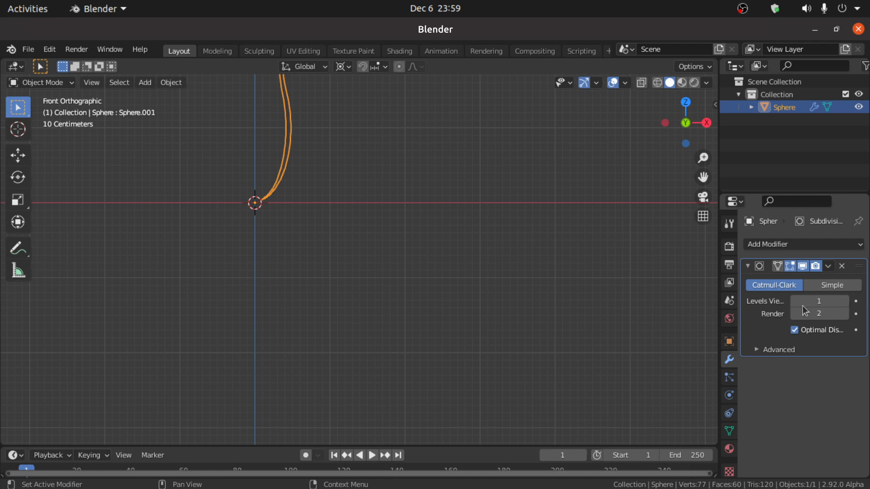
click(846, 302)
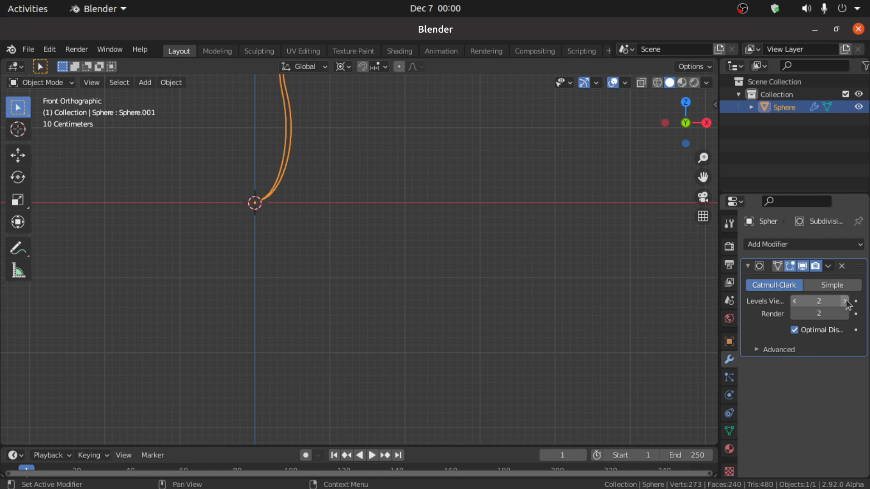
Add an Array modifier to the petal with a count of 6, using Object Offset instead of Relative Offset
click(763, 244)
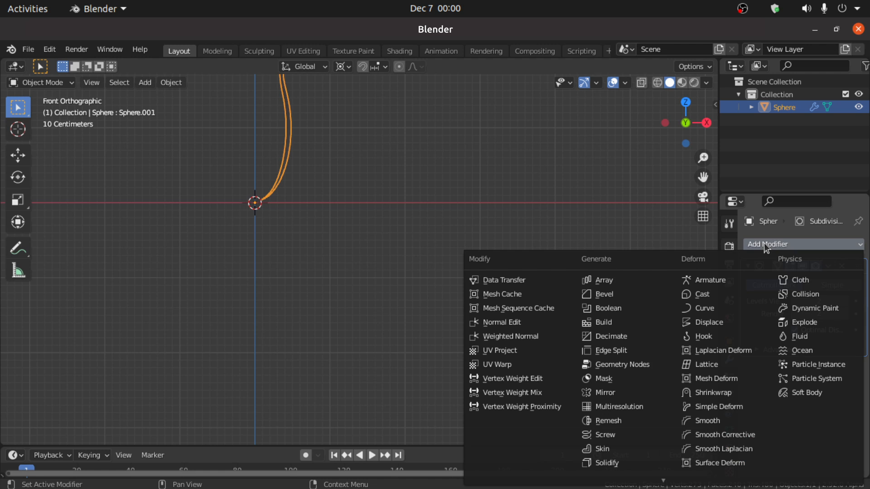
click(619, 279)
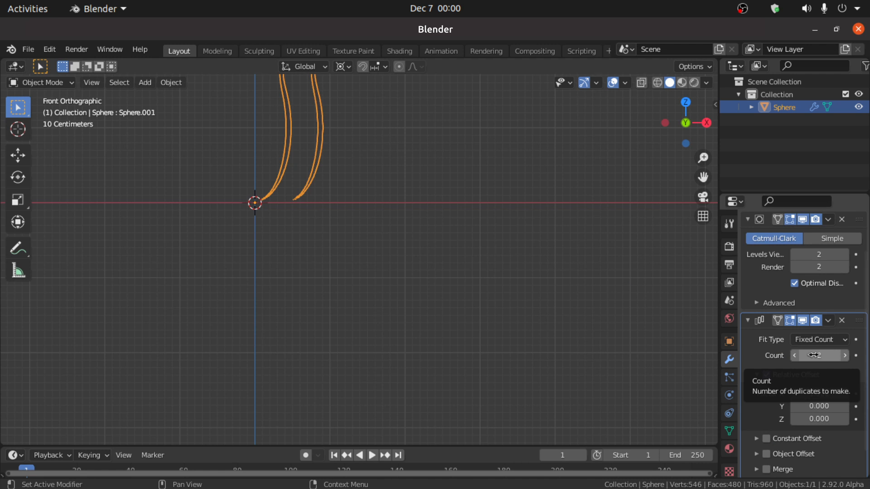
click(810, 355)
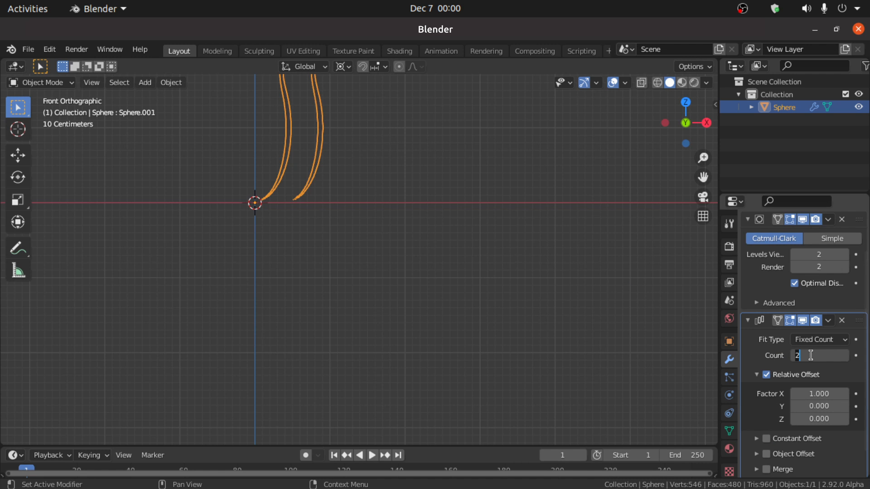
text(6)
key(Return)
scroll(811, 365, down, 1)
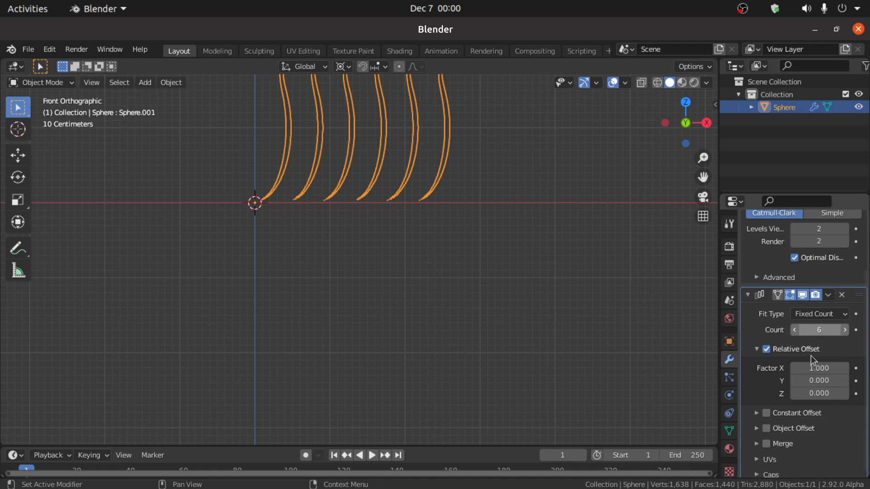
click(766, 350)
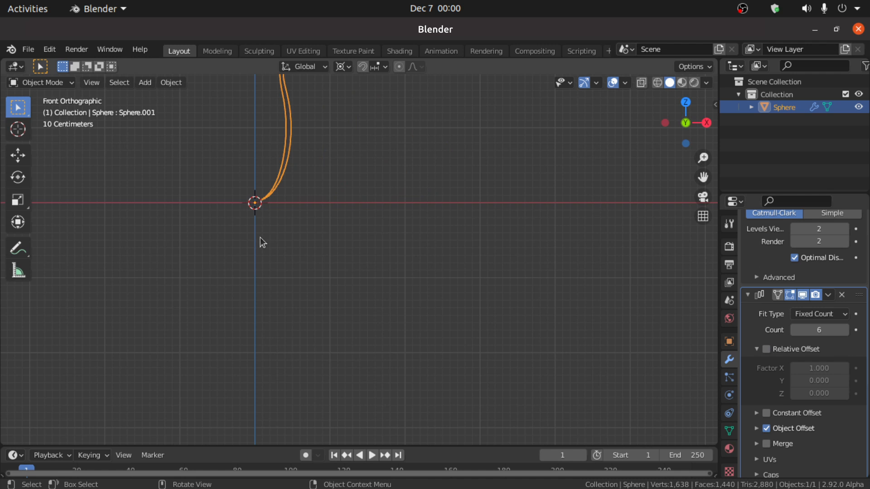
Add a Plain Axes empty at the world origin
key(shift+a)
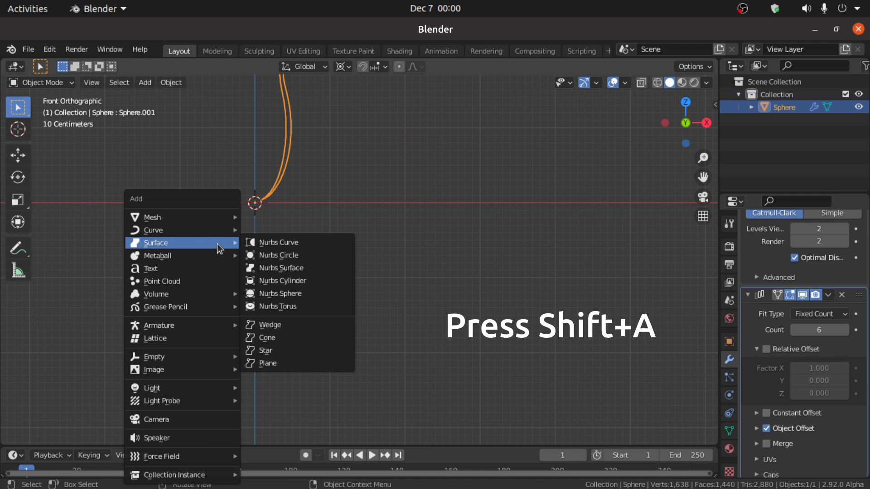
mouse_move(152, 358)
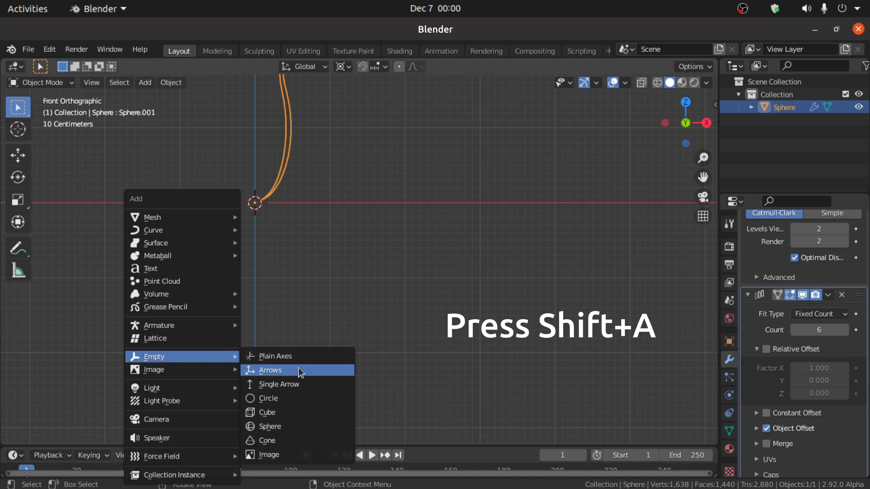
click(271, 356)
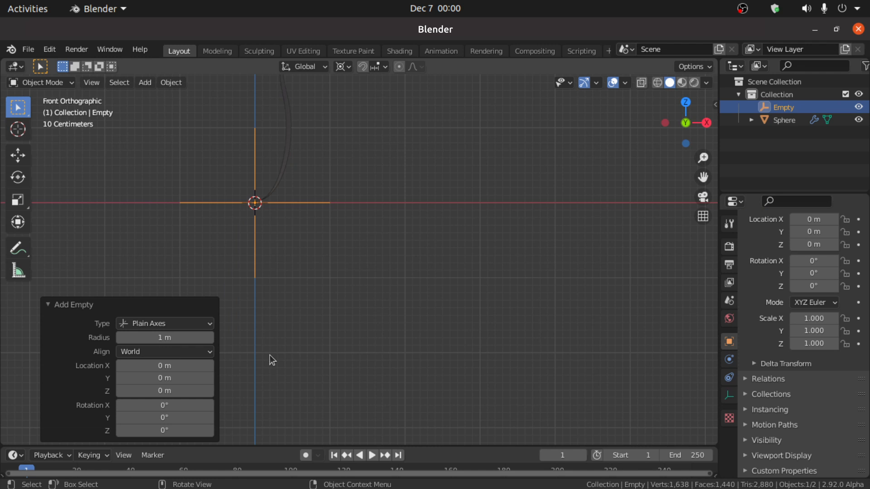
Assign the empty as the Object Offset target of the petal's Array modifier
click(279, 180)
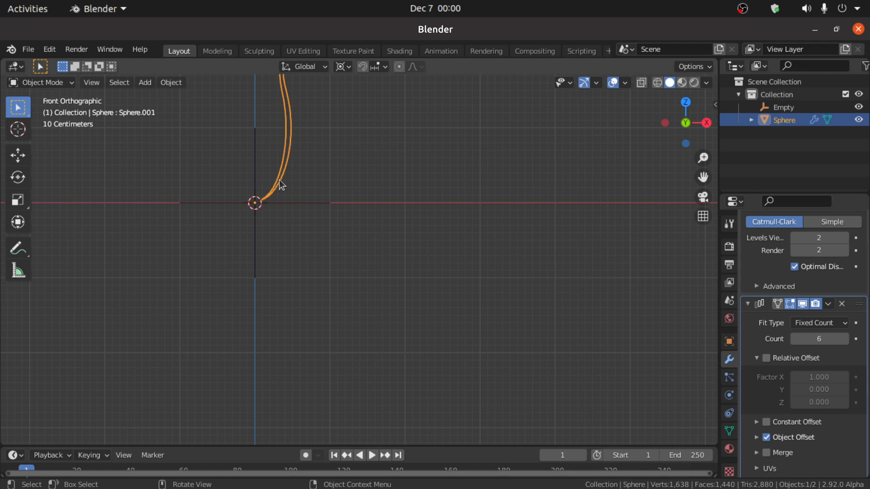
scroll(797, 372, down, 1)
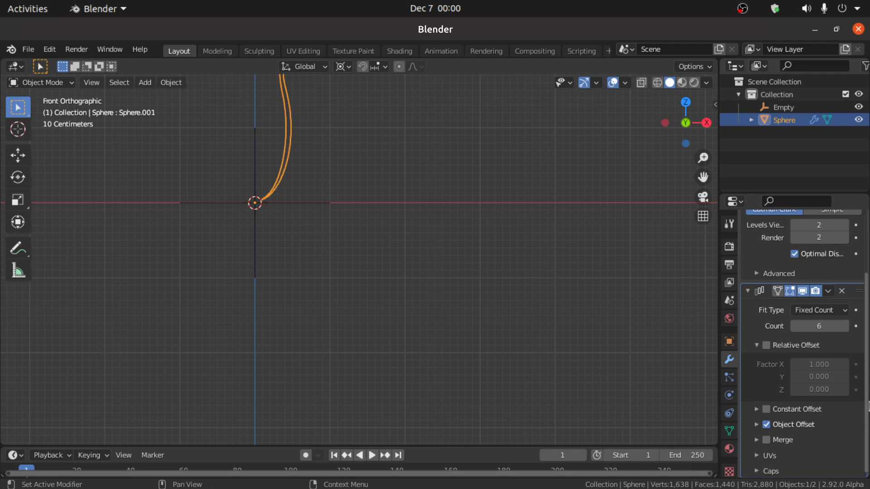
click(756, 425)
scroll(765, 434, down, 1)
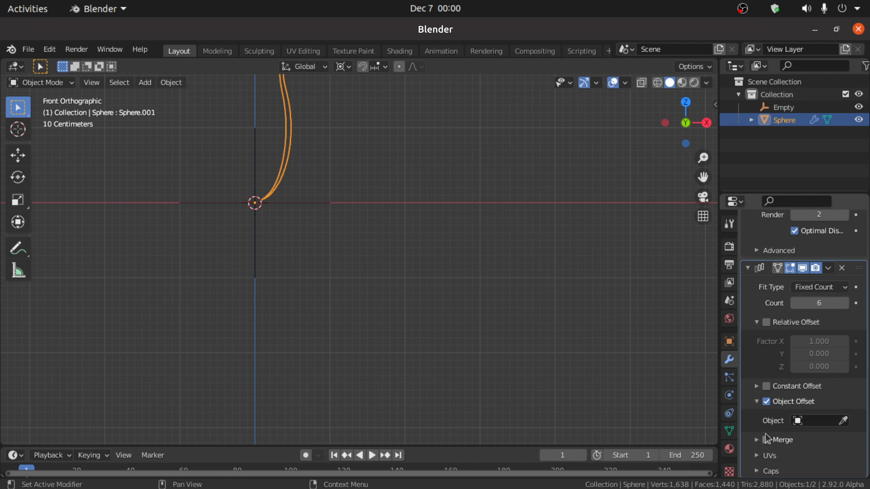
click(811, 421)
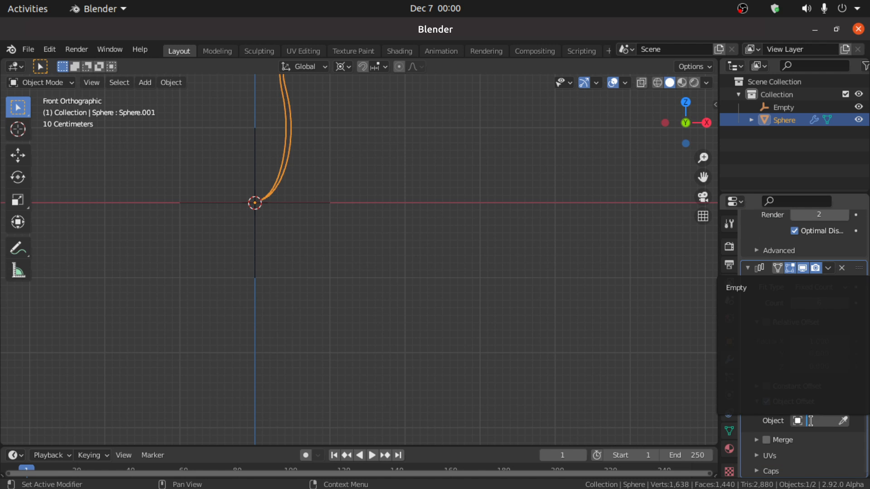
click(745, 289)
Rotate the empty 60° about the global Z axis
middle_drag(346, 238, 355, 260)
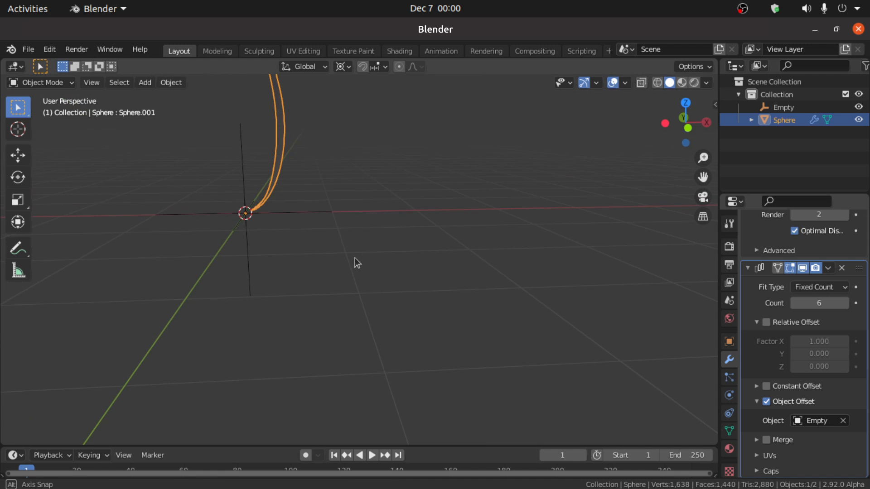
click(251, 262)
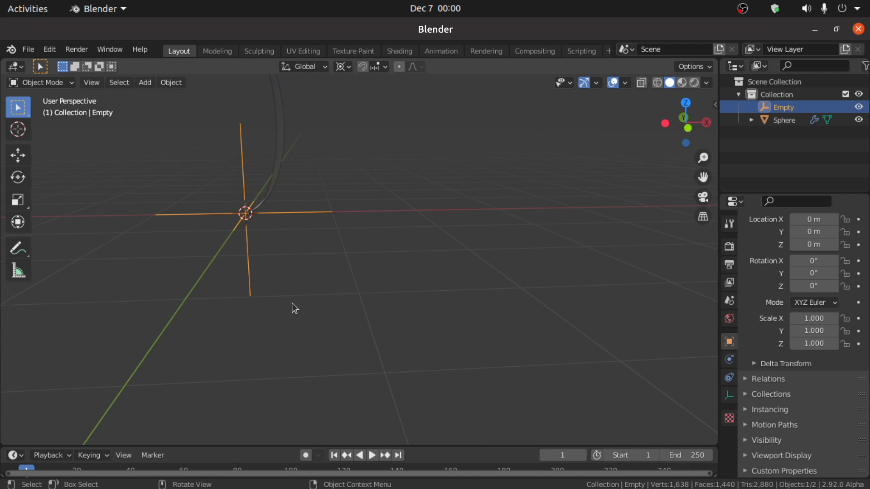
mouse_move(292, 303)
middle_down()
mouse_move(279, 286)
mouse_move(291, 292)
middle_up()
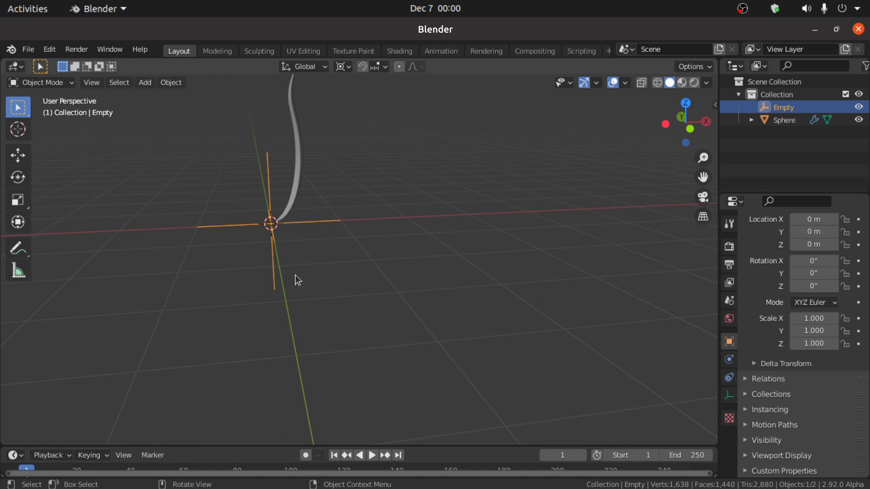
key(r)
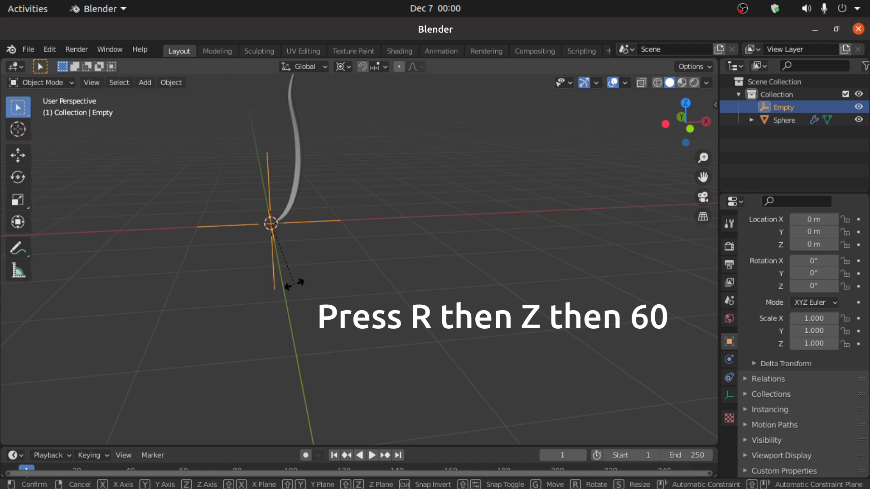
text(z)
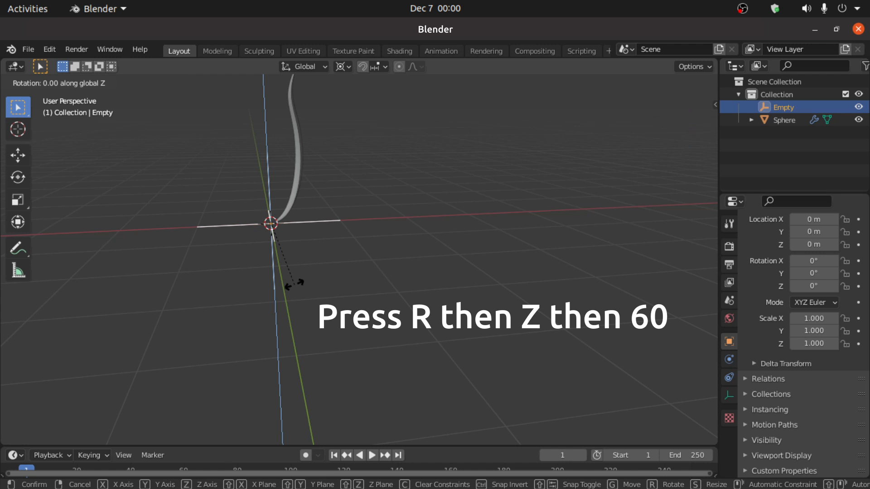
text(60)
key(Return)
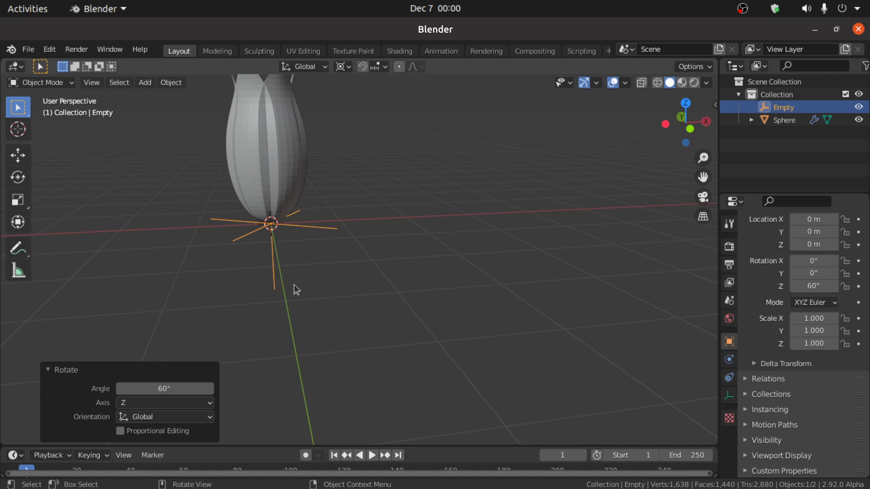
Put the petal into Edit Mode and turn on Shape Key Edit Mode for the Sphere.001 key
mouse_move(294, 285)
middle_down()
mouse_move(286, 301)
mouse_move(306, 306)
mouse_move(236, 268)
mouse_move(271, 267)
mouse_move(294, 299)
middle_up()
scroll(306, 306, up, 2)
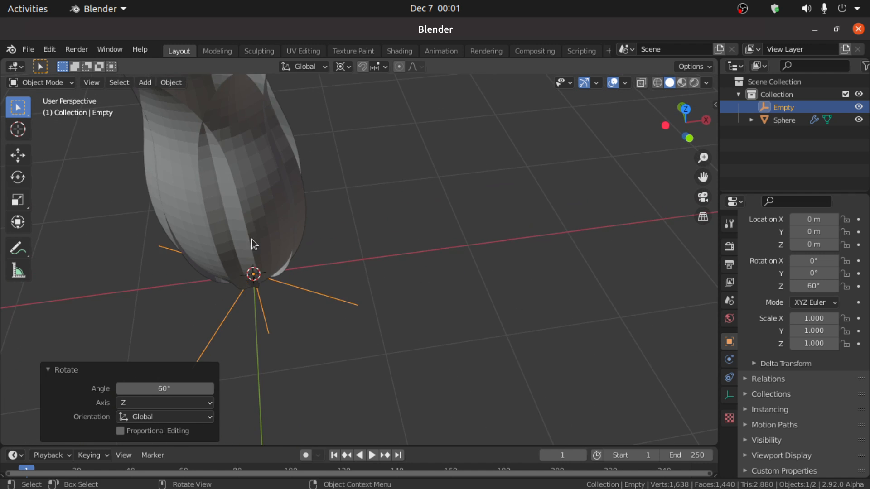
key(KP_7)
middle_drag(335, 351, 302, 269)
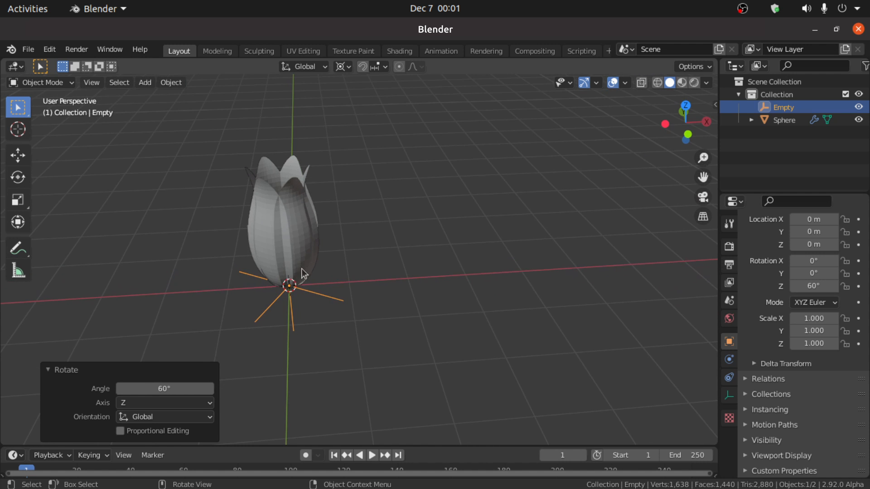
click(295, 243)
click(295, 243)
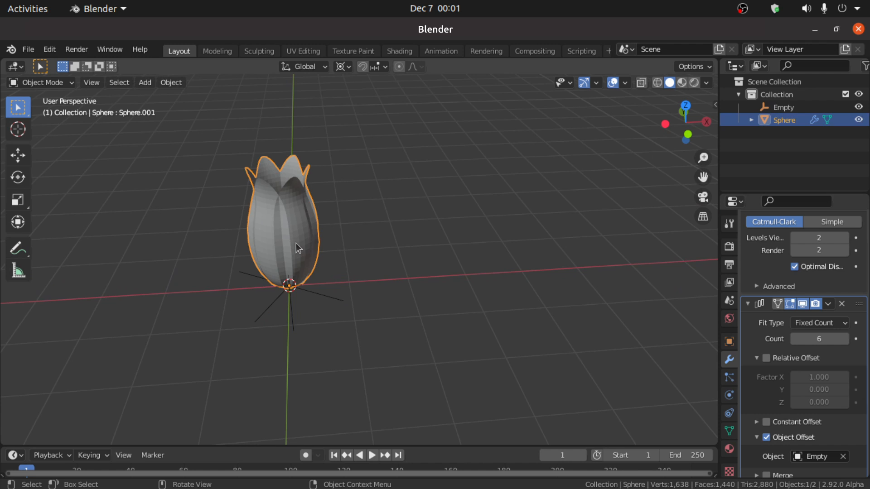
click(729, 433)
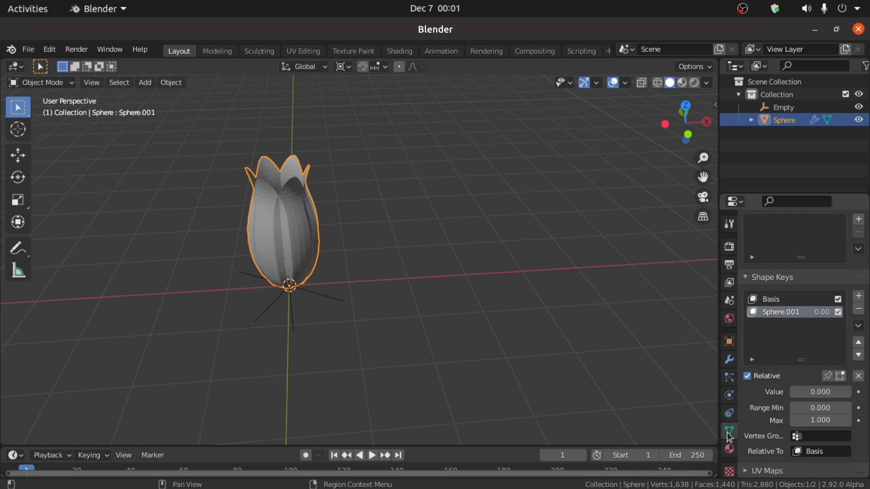
click(60, 84)
click(56, 113)
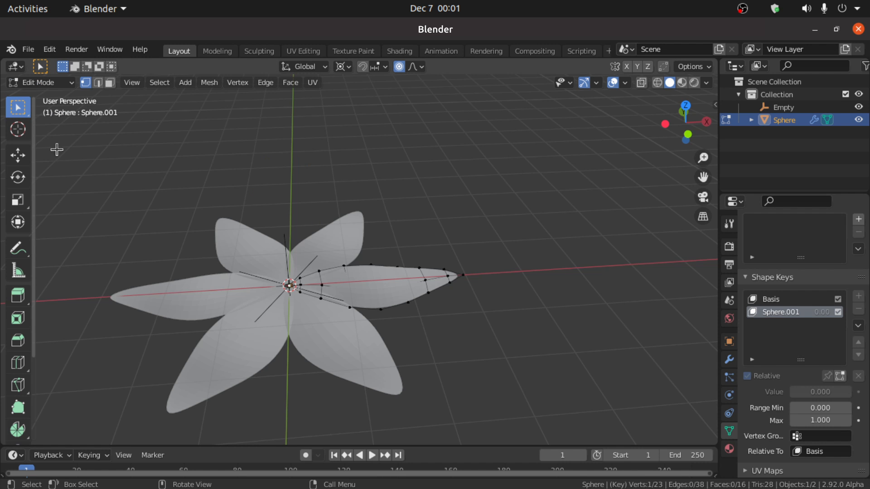
click(840, 377)
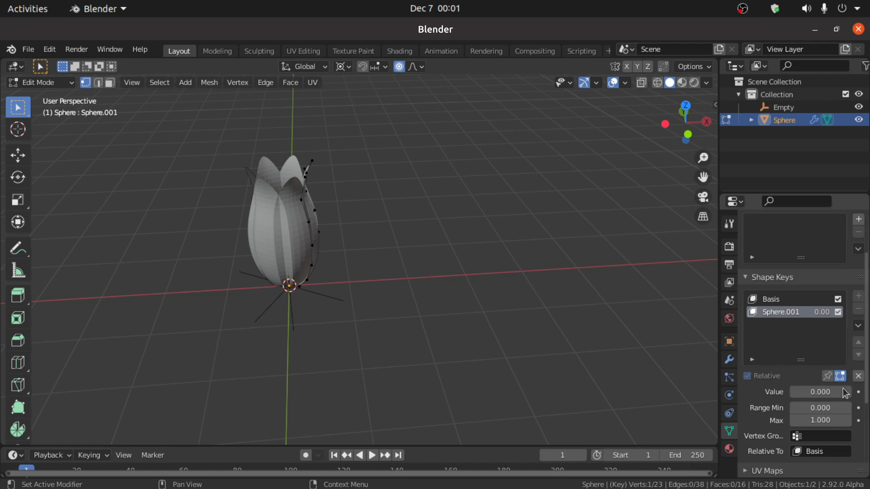
In the Basis shape key, move the whole petal mesh outward about 0.22 m along X
click(782, 301)
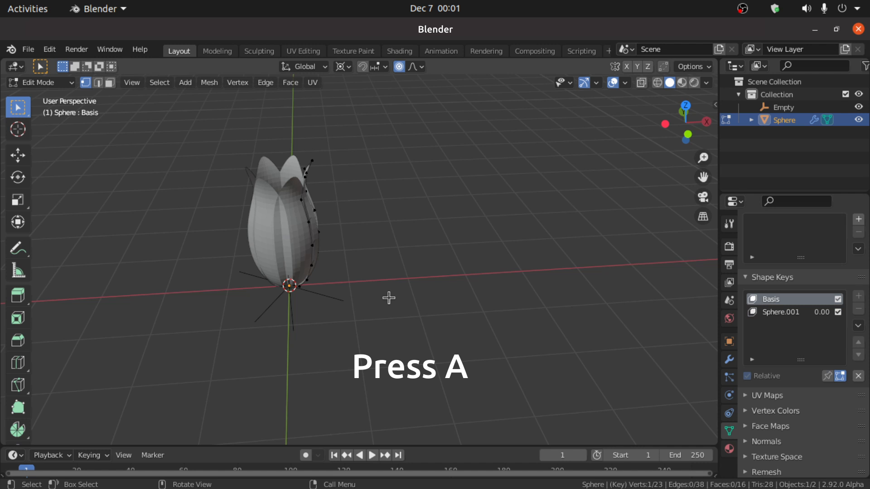
key(a)
scroll(341, 307, up, 2)
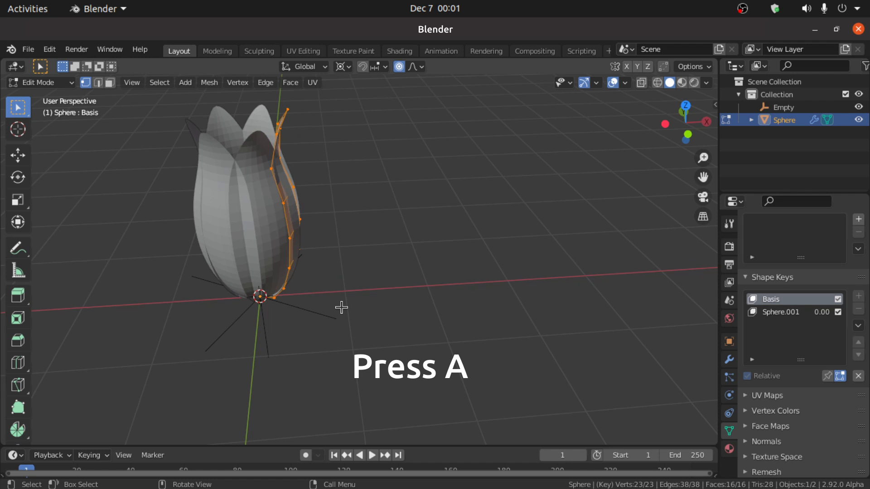
key(g)
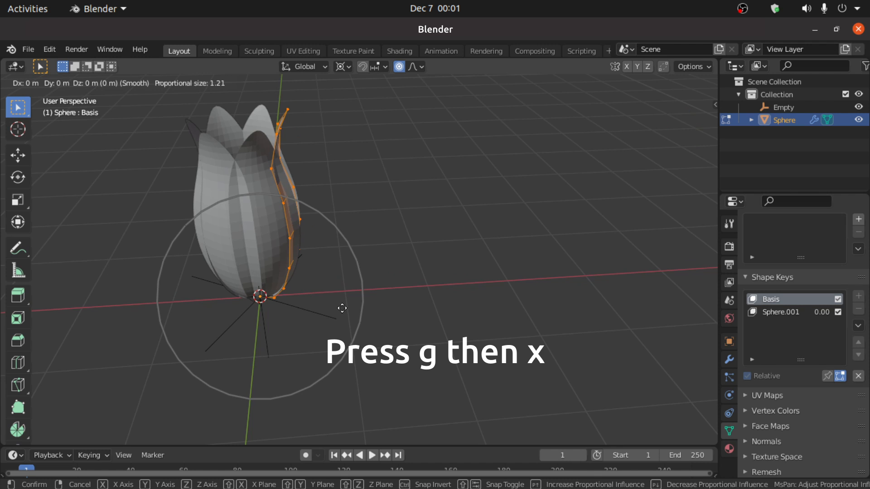
key(x)
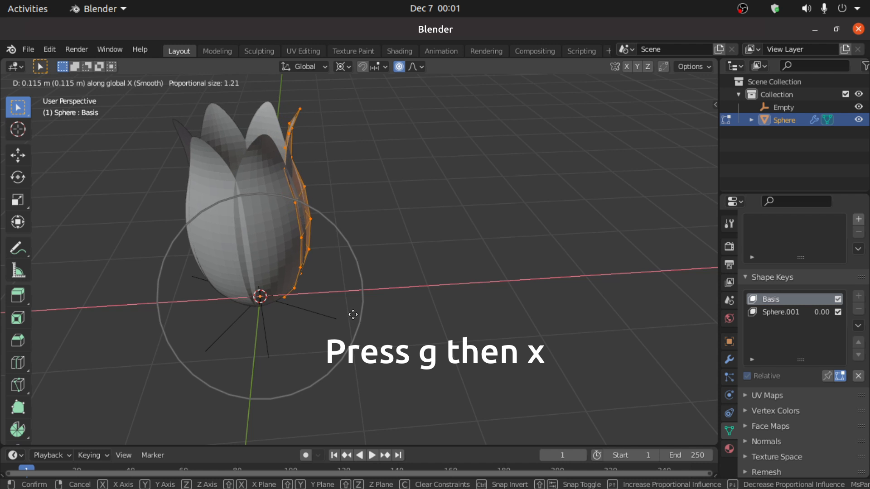
click(361, 316)
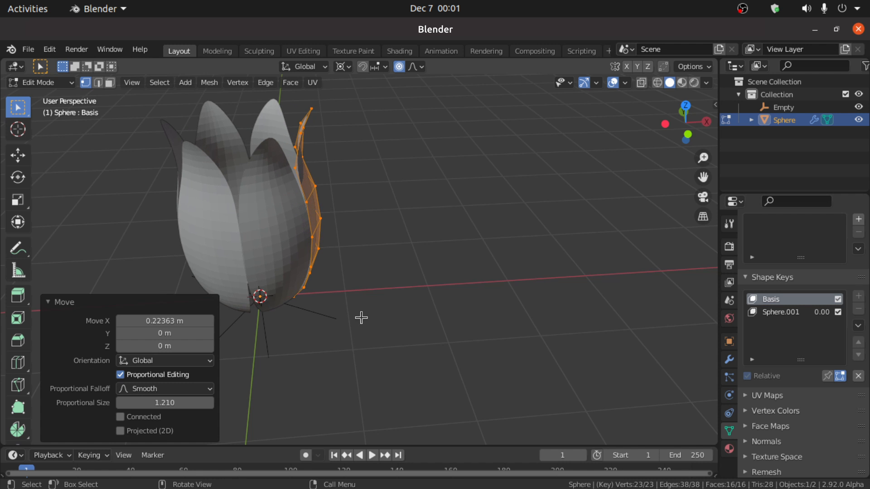
From the top view, move the petal's base vertex about -0.29 m along X with a proportional size of about 0.42
middle_drag(361, 316, 400, 315)
key(KP_7)
click(396, 321)
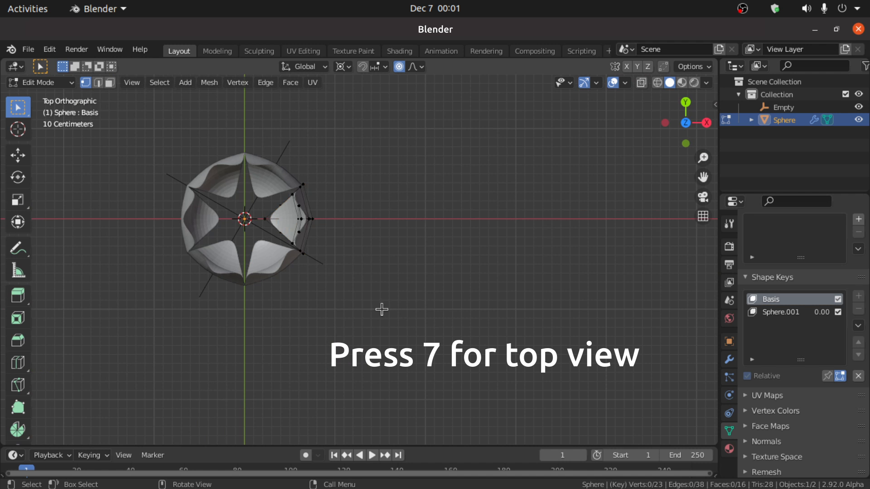
scroll(303, 279, up, 3)
shift+middle_drag(303, 280, 412, 313)
scroll(408, 310, up, 3)
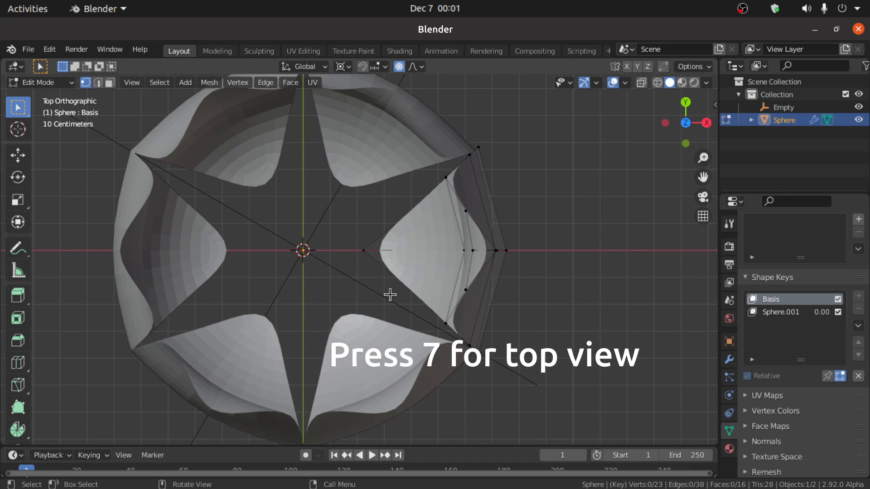
click(364, 251)
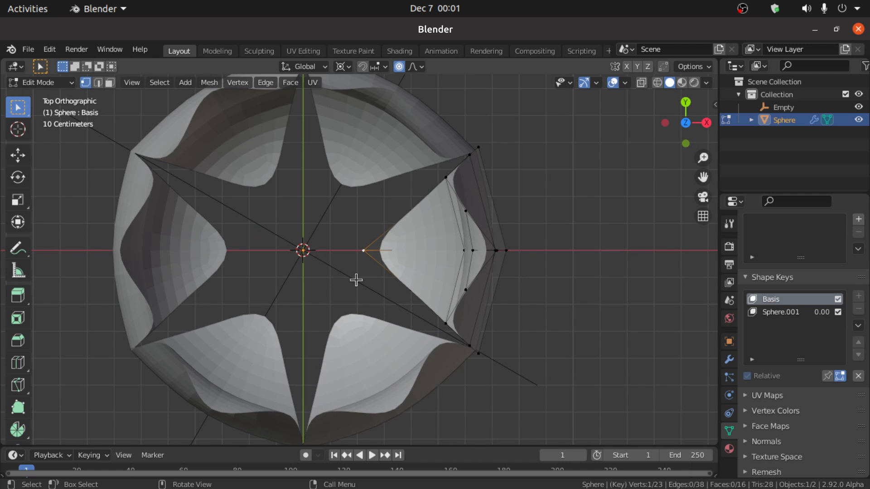
key(g)
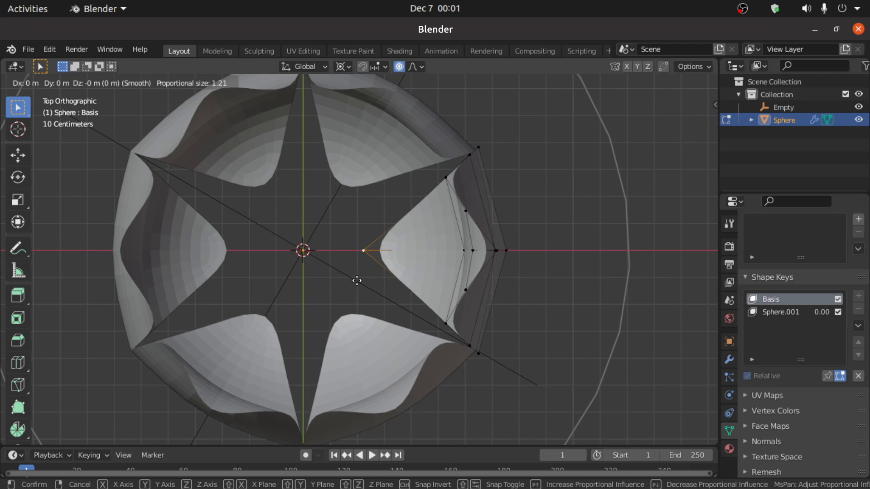
key(x)
scroll(351, 281, down, 2)
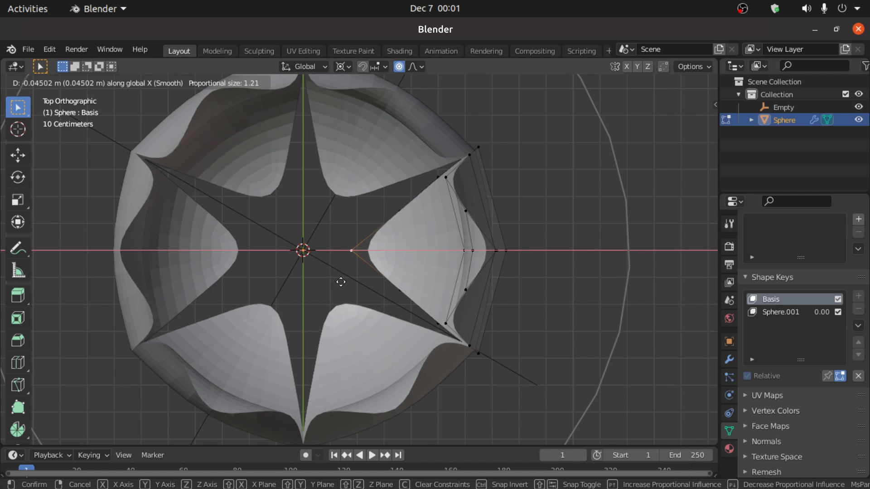
scroll(330, 281, up, 10)
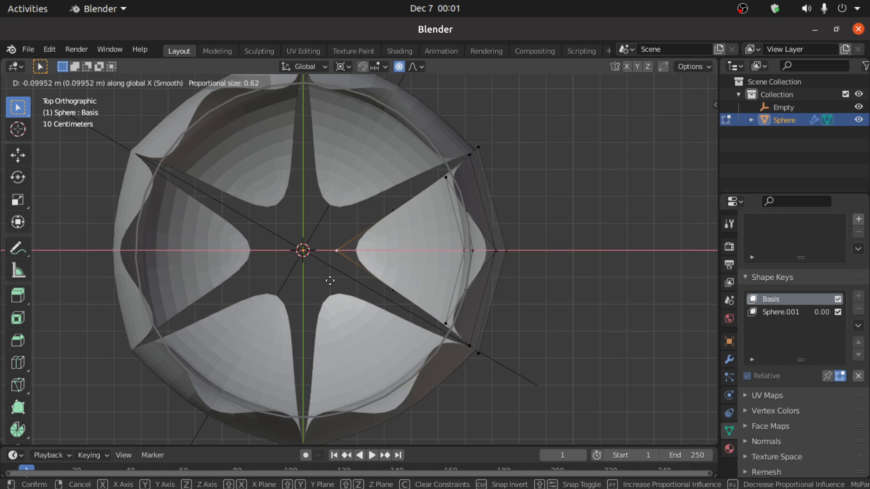
scroll(330, 281, up, 3)
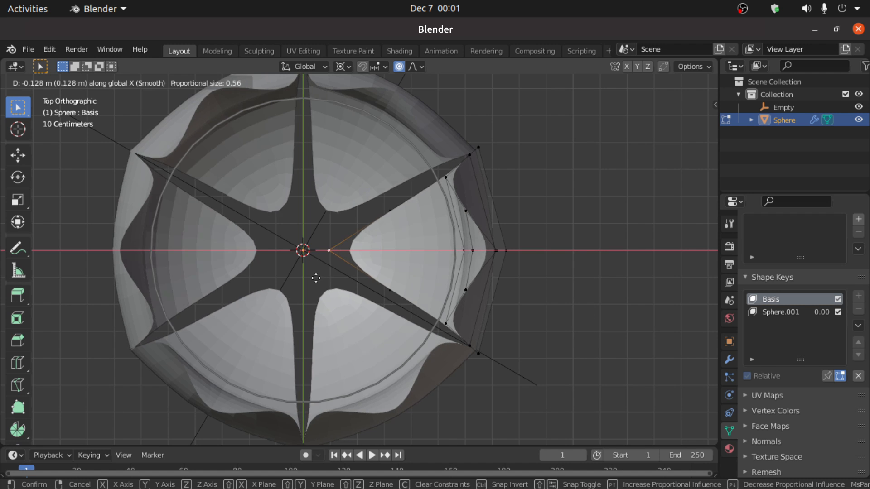
click(301, 274)
Make the Sphere.001 shape key active and set its value to 1.000
middle_drag(301, 274, 348, 289)
click(780, 312)
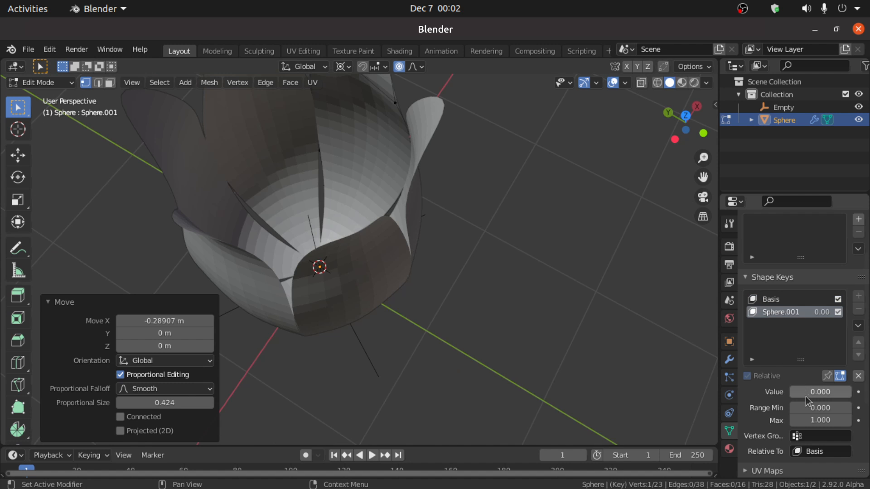
drag(801, 391, 851, 390)
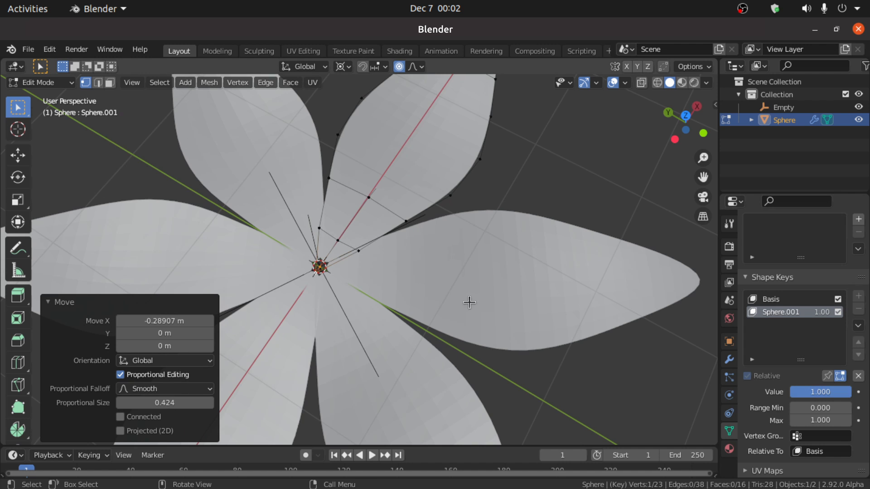
From the top view, scale the two outer edge vertices nearest the petal's base to about 0.77 along Y
key(KP_7)
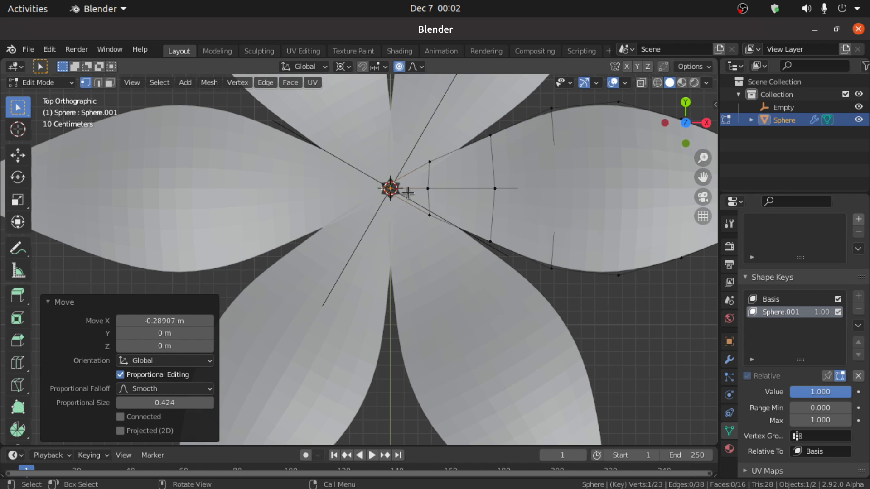
click(392, 190)
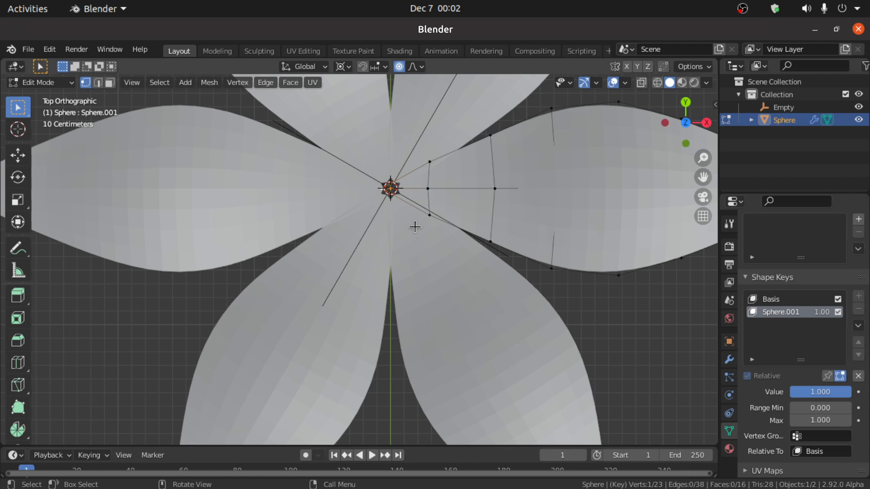
click(429, 164)
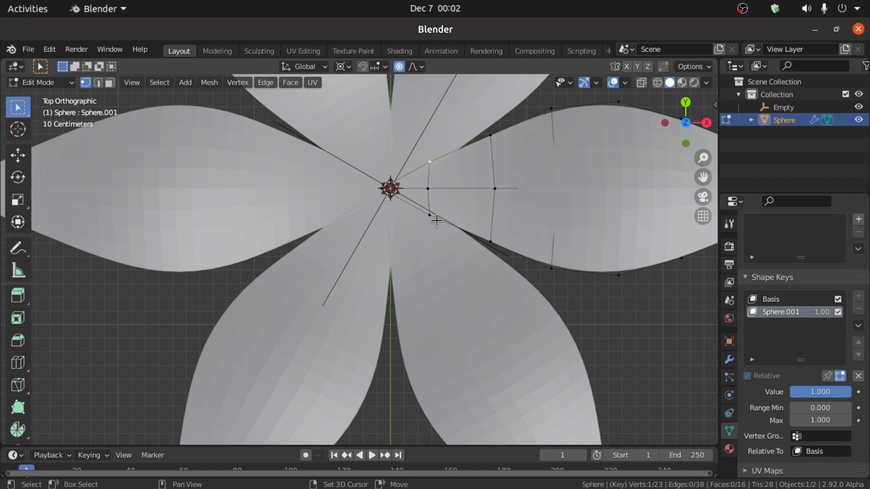
shift+click(436, 221)
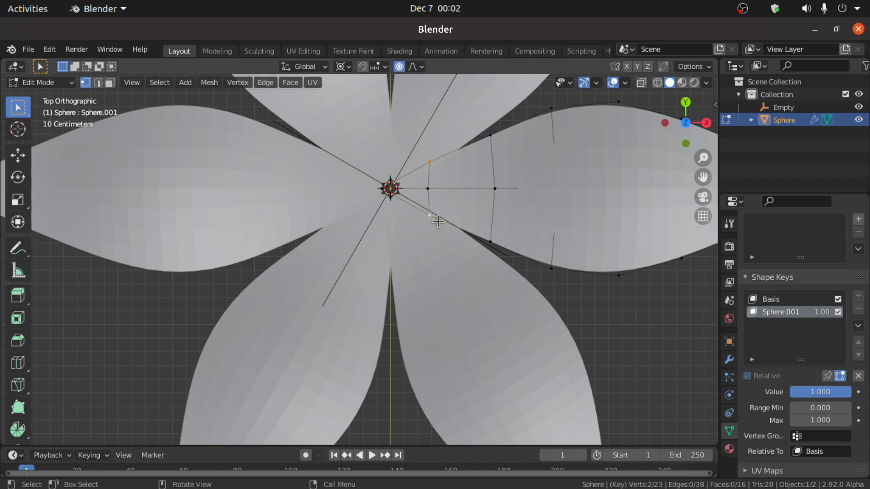
key(s)
key(y)
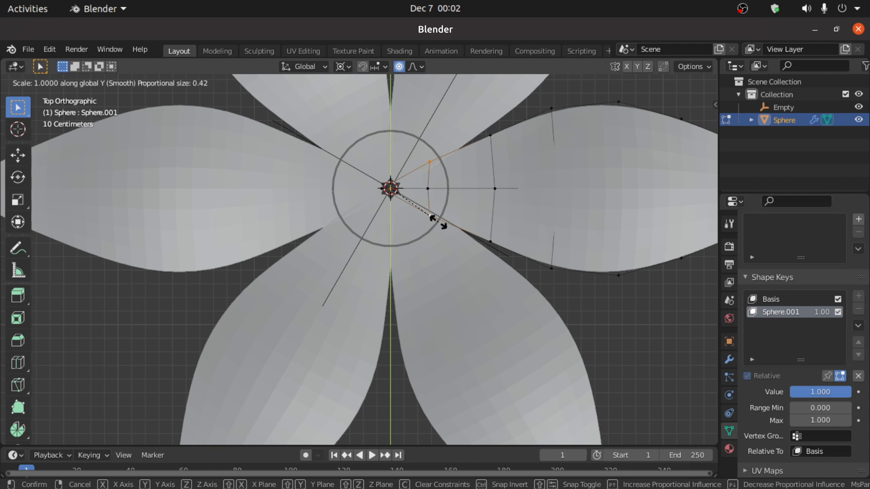
click(428, 211)
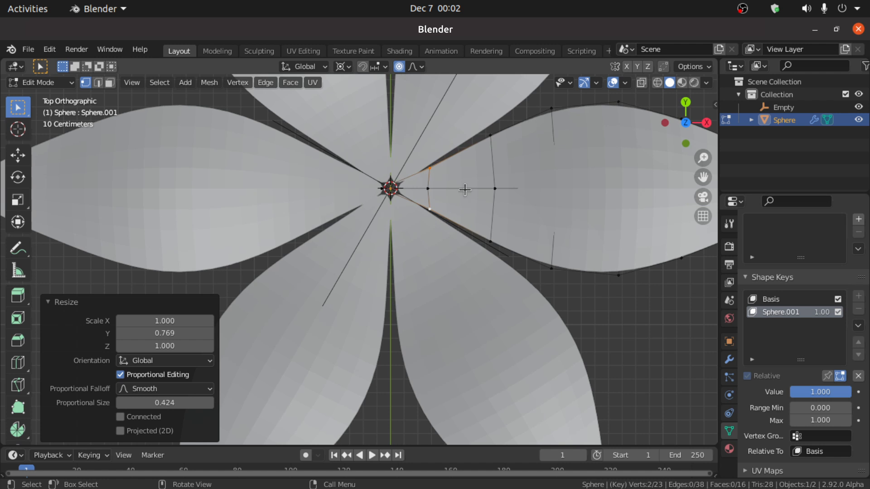
Scale the next pair of outer edge vertices from the petal's base to about 1.08 along Y, and return to Object Mode
click(490, 135)
shift+click(493, 234)
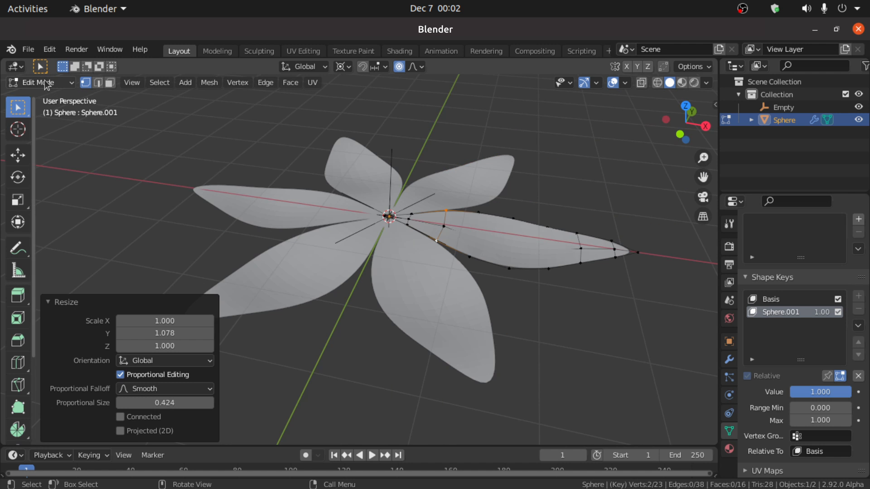
click(45, 83)
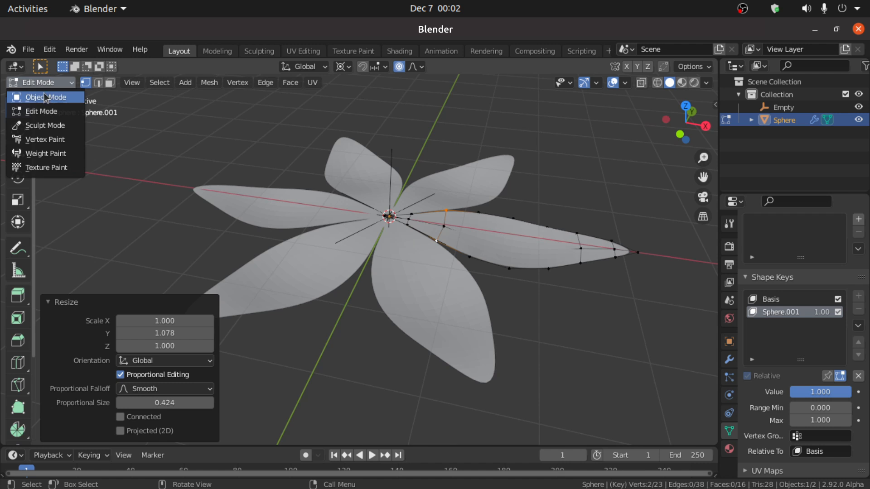
click(44, 102)
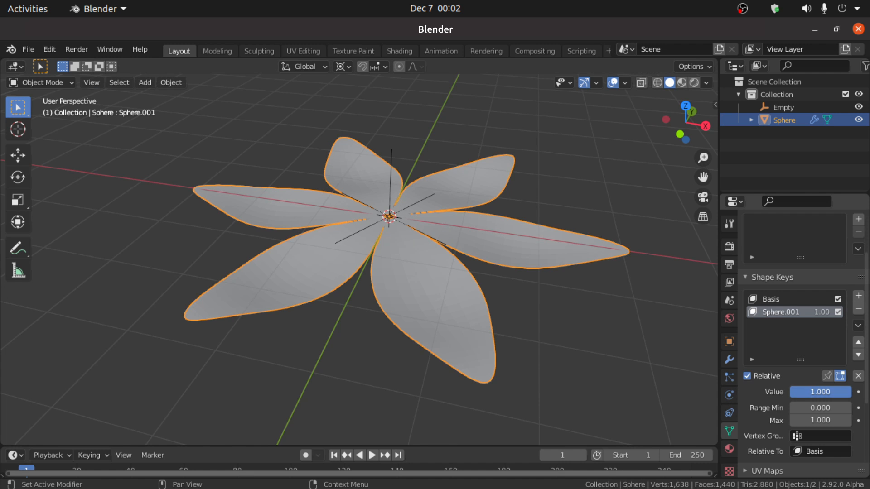
Set the Sphere.001 shape key value to 0.000 and duplicate the petals together with their empty in place
drag(820, 392, 772, 392)
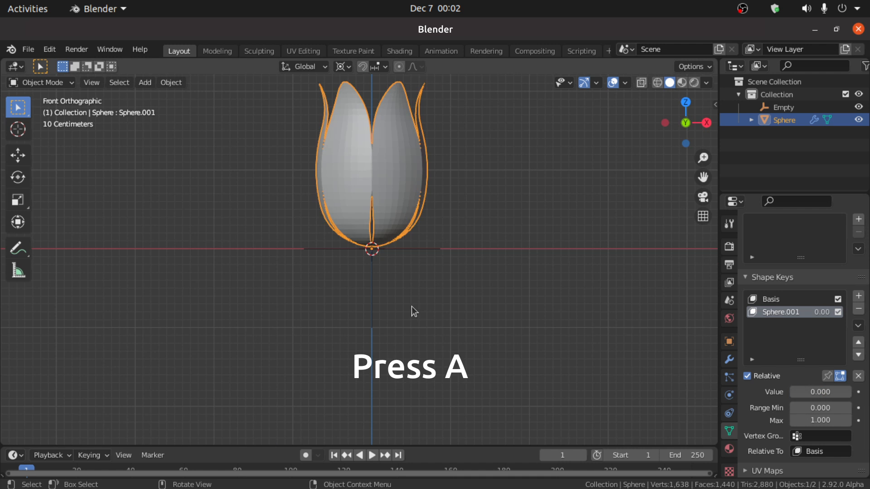
key(a)
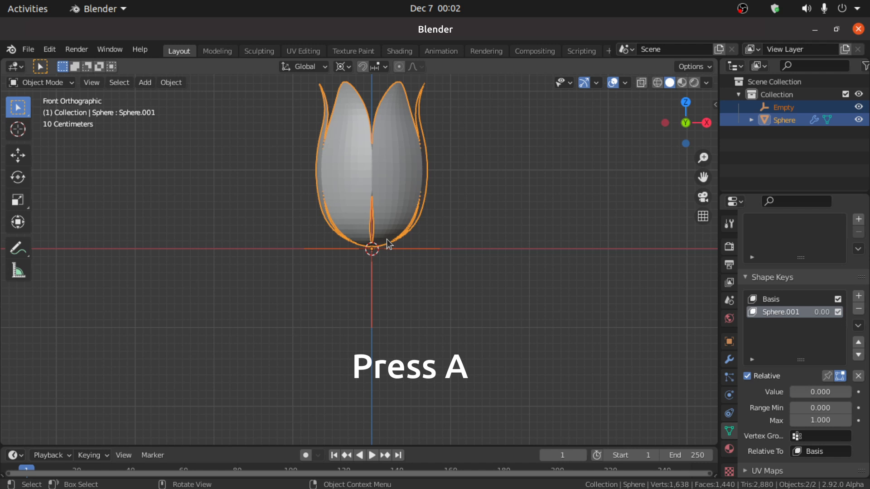
key(shift+d)
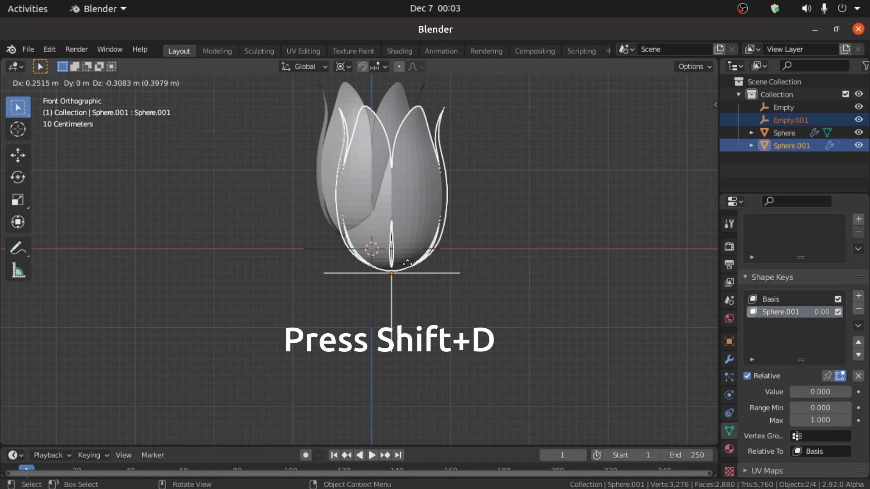
right_click(408, 264)
Rotate the duplicated petals and empty 30° about the global Z axis
middle_drag(403, 249, 420, 344)
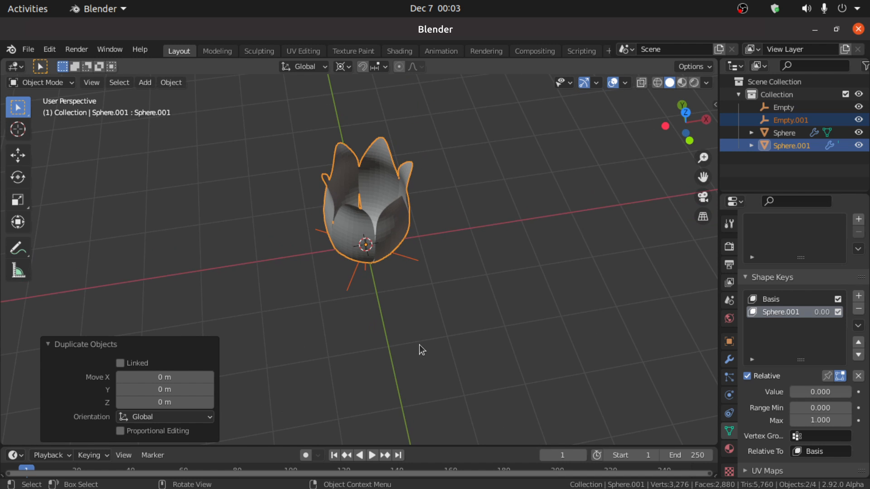
key(r)
key(z)
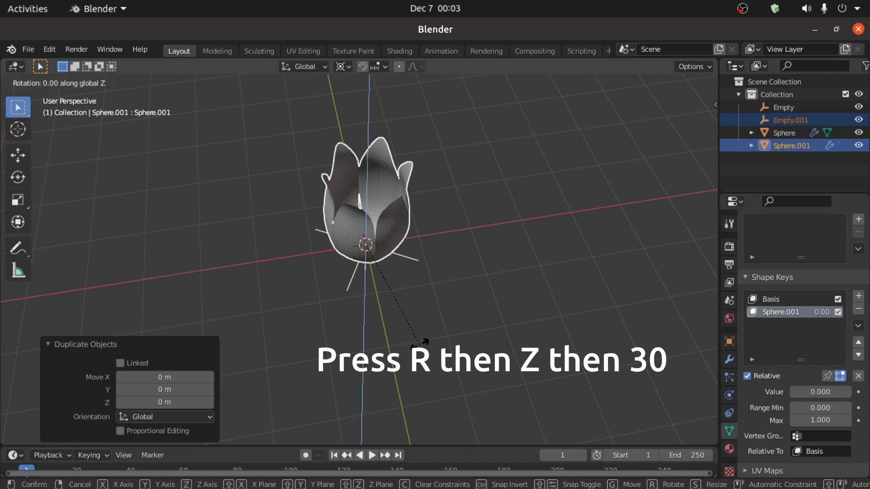
text(30)
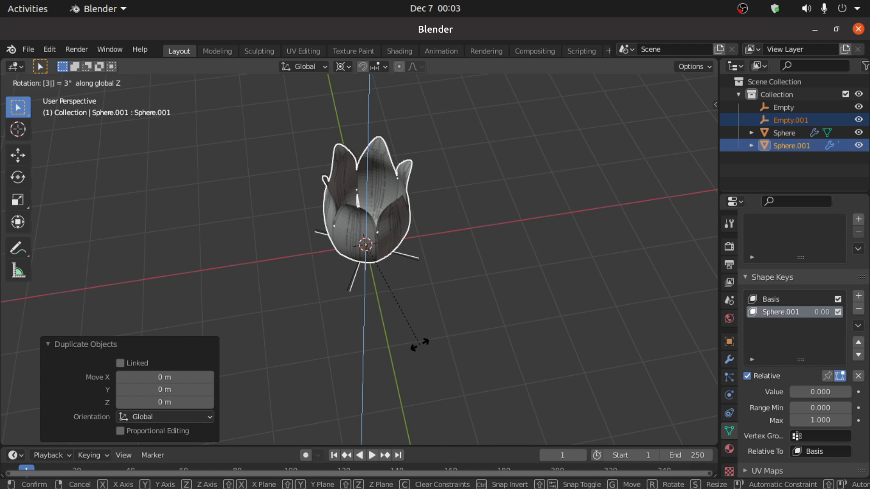
key(Return)
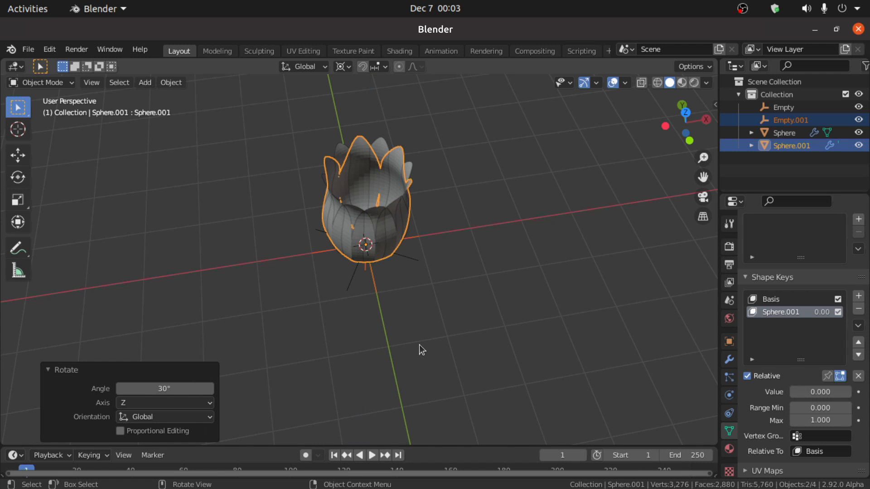
Scale the duplicated petals and empty to about 1.071 and move them about -0.093 m along Z
key(s)
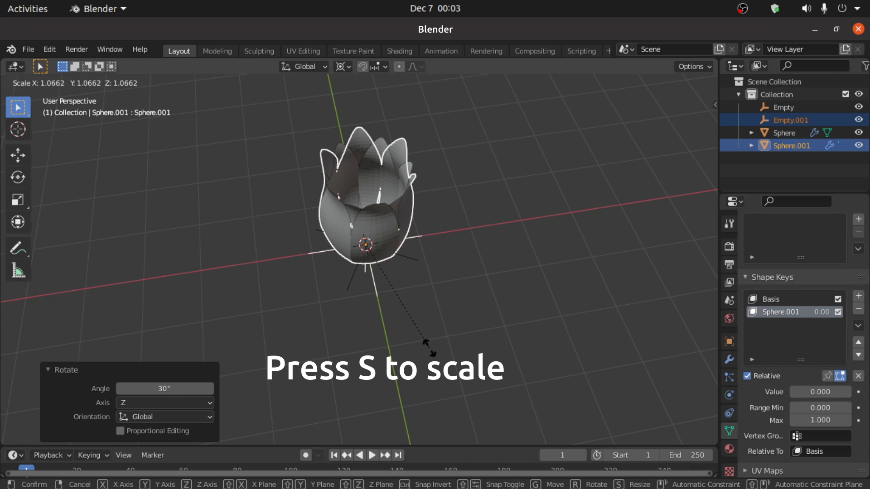
click(429, 352)
key(KP_1)
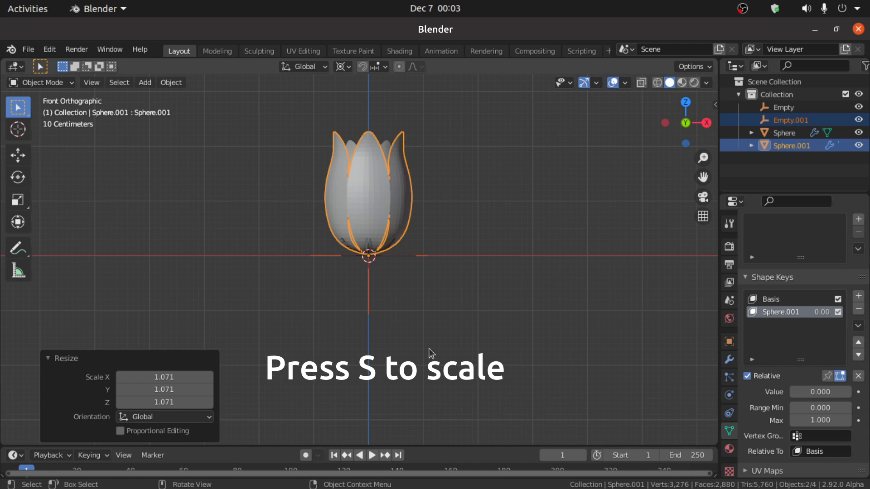
key(g)
key(z)
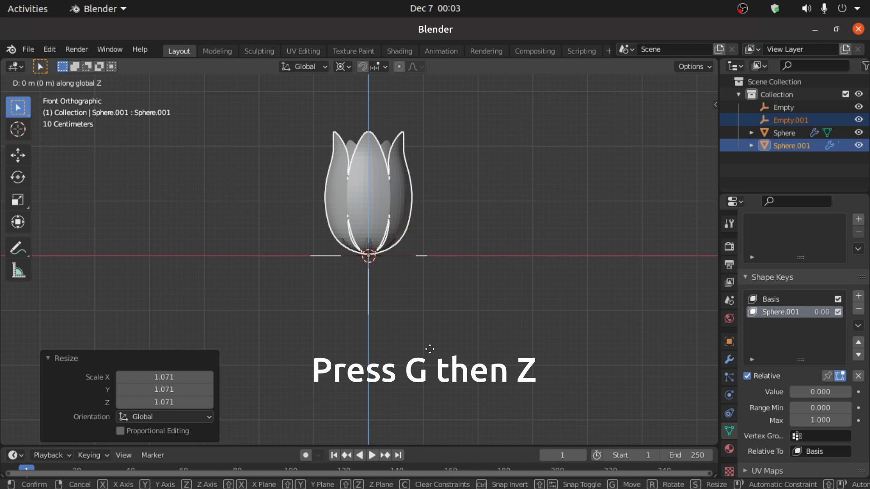
click(427, 354)
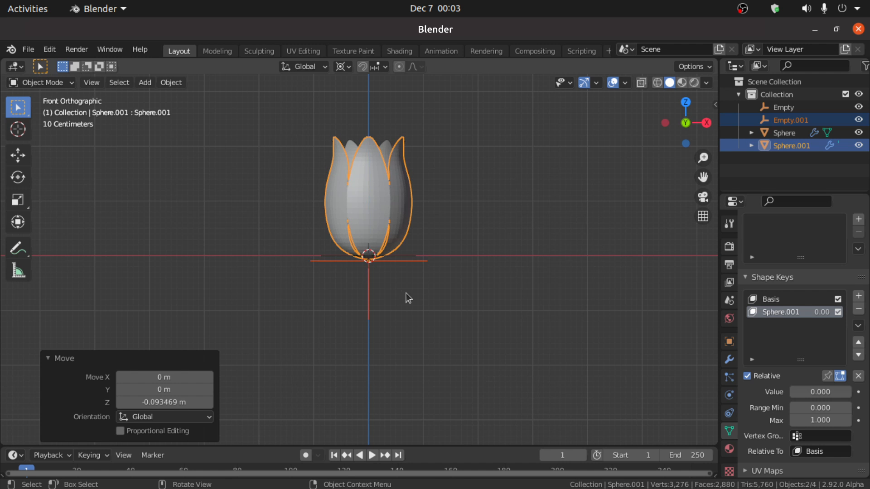
middle_drag(406, 293, 405, 325)
key(KP_1)
scroll(383, 278, up, 4)
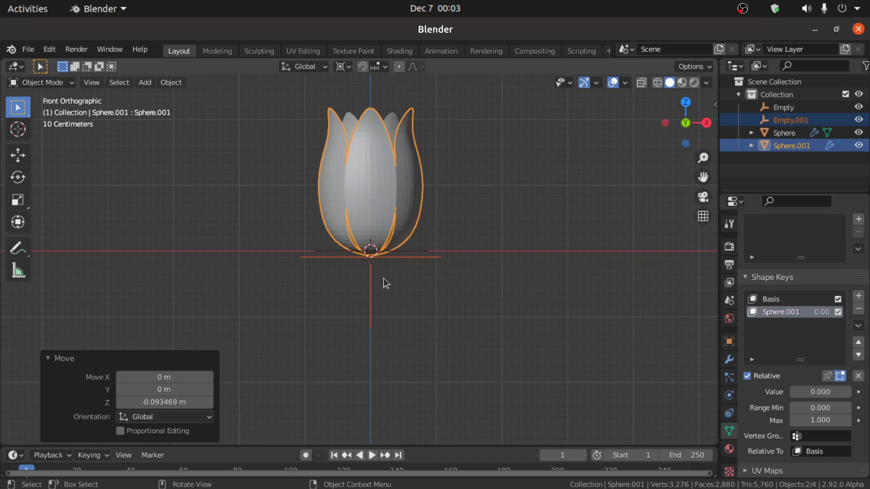
Apply smooth shading to both the inner and the outer petal rings
click(372, 323)
middle_drag(372, 323, 387, 252)
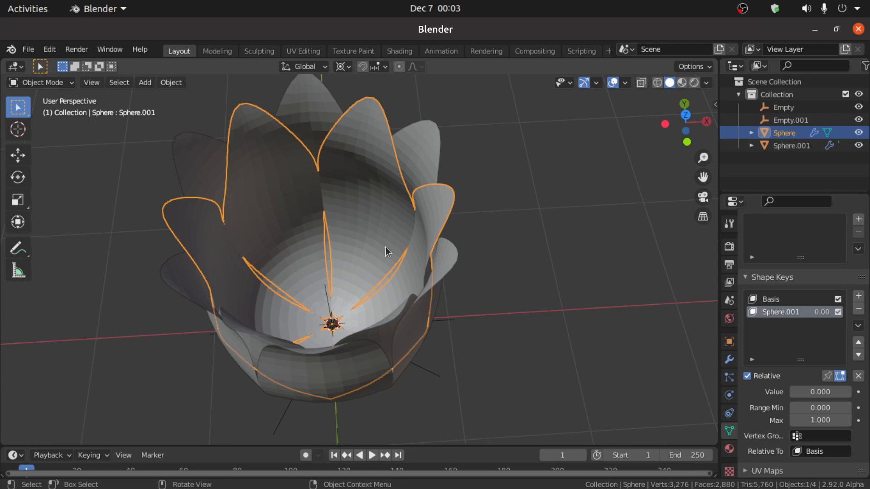
right_click(354, 178)
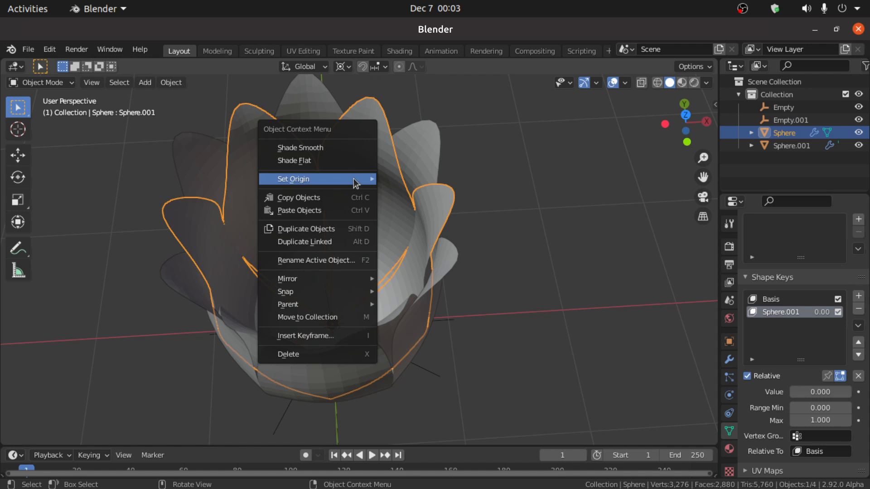
click(311, 152)
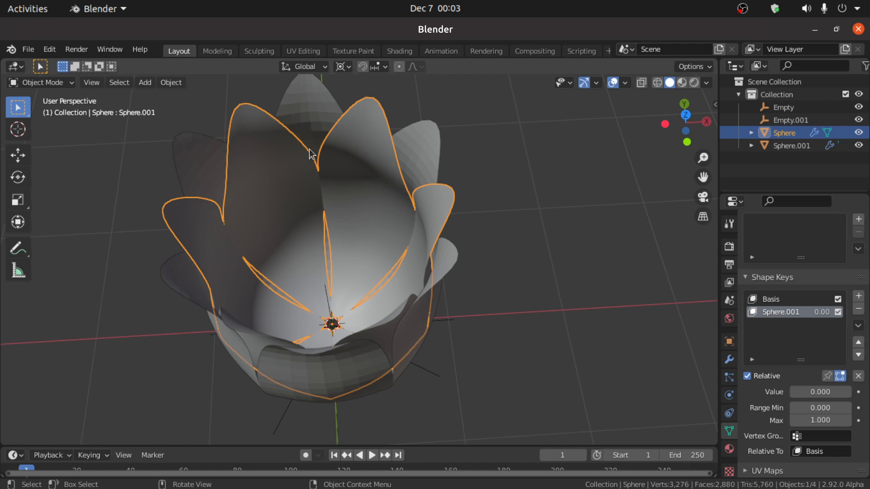
click(315, 122)
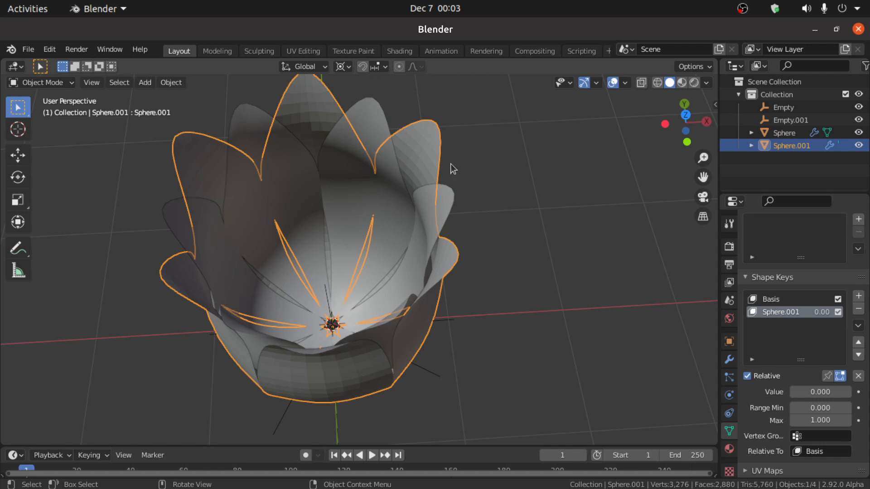
right_click(362, 184)
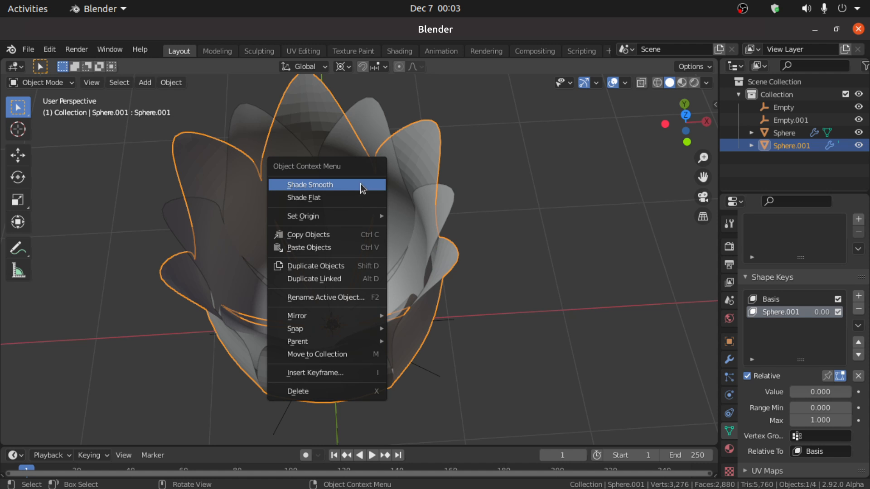
click(310, 185)
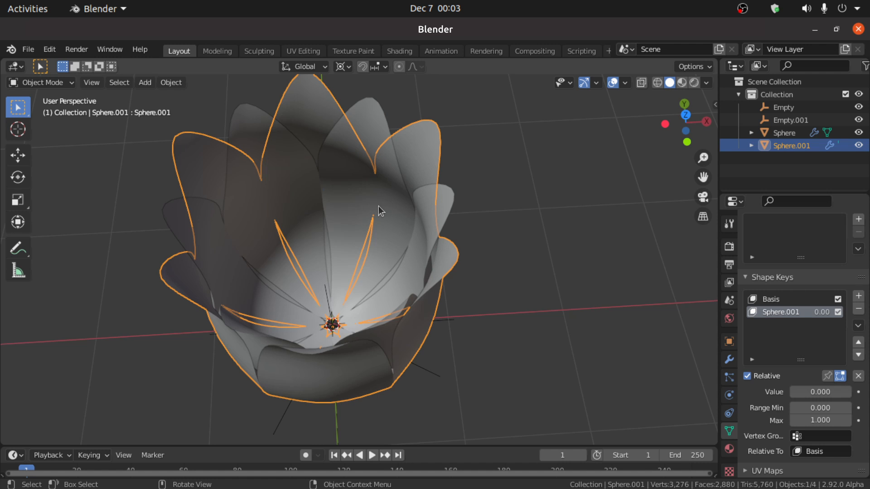
Set the Sphere.001 shape key value to 1.000 so the petals are fully open
click(484, 238)
scroll(468, 243, down, 3)
click(355, 230)
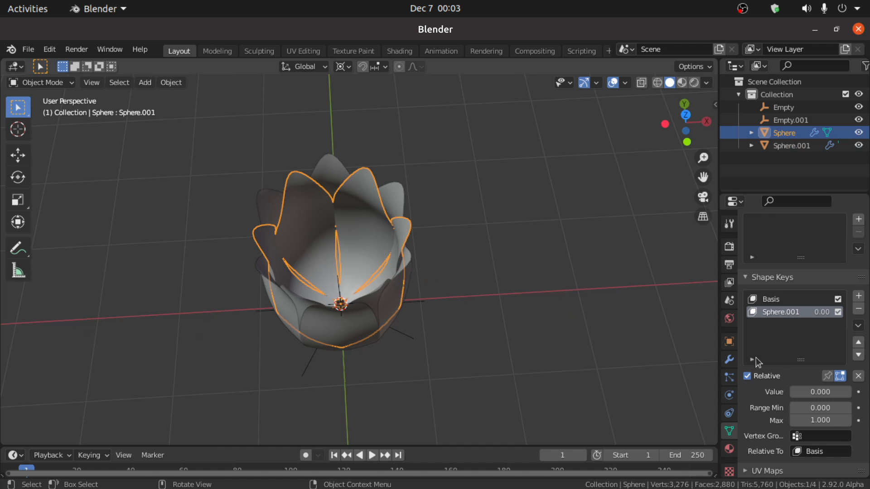
drag(817, 392, 850, 392)
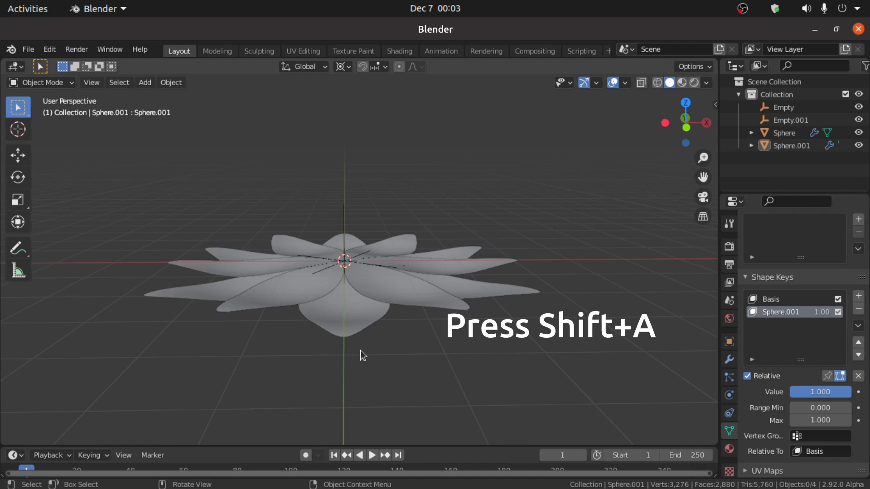
Add a Plain Axes empty at the world origin
key(shift+a)
mouse_move(331, 349)
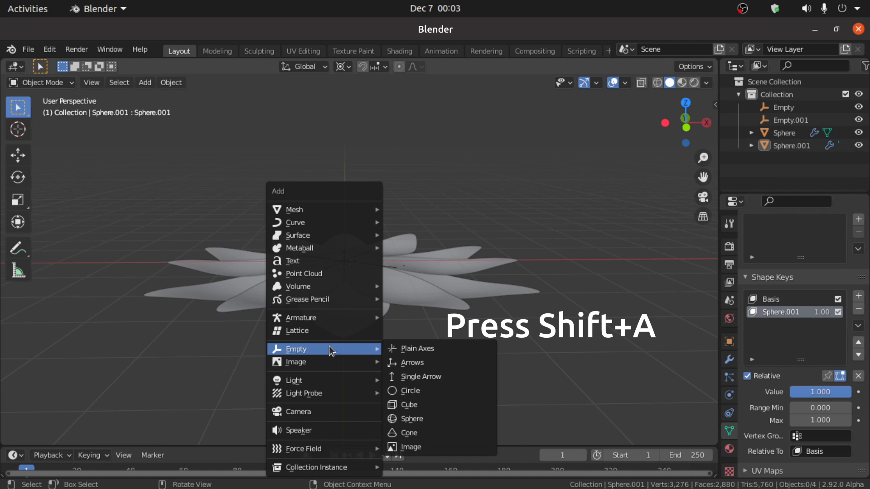
click(407, 353)
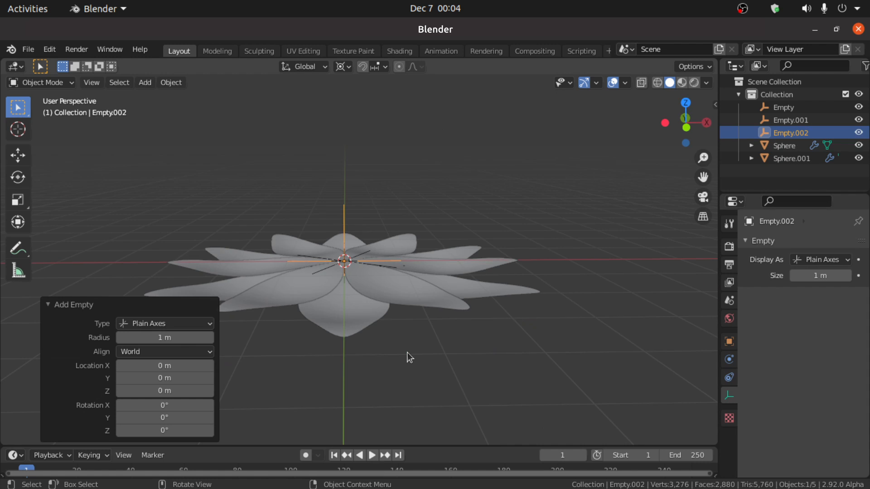
Add a driver to the inner petals' Sphere.001 shape key value, using Empty.002's world-space X Location as its variable
click(432, 309)
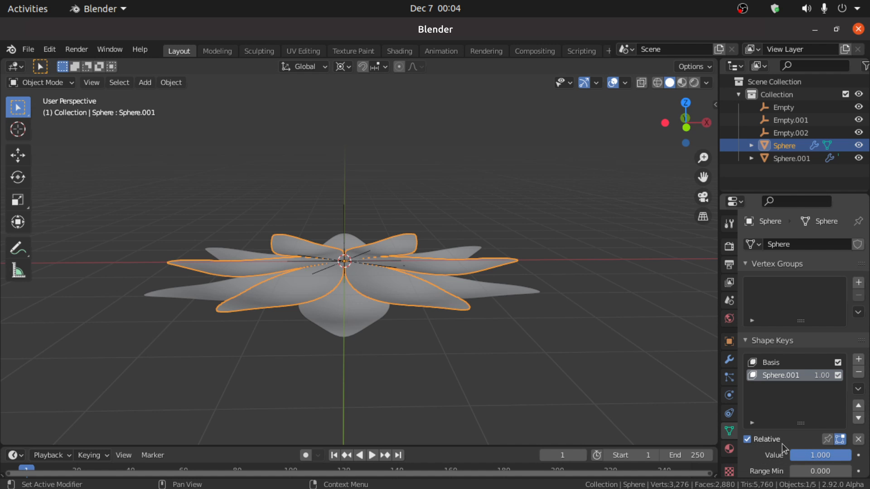
right_click(811, 456)
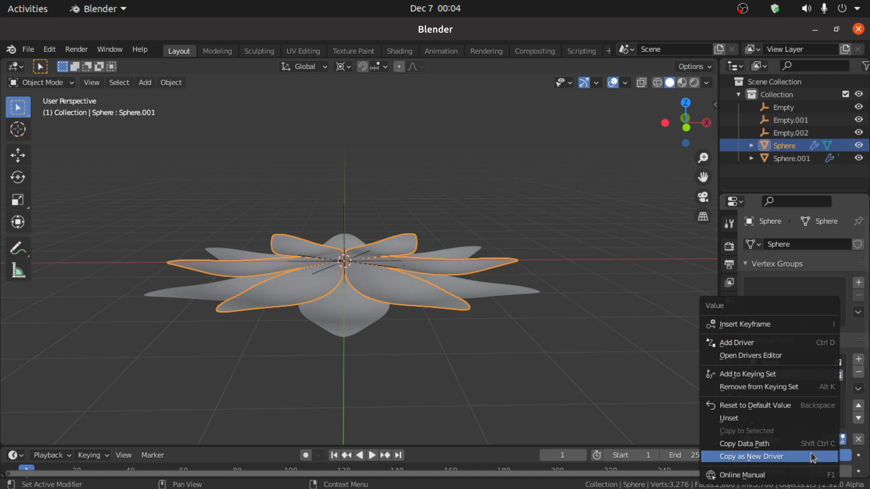
click(740, 343)
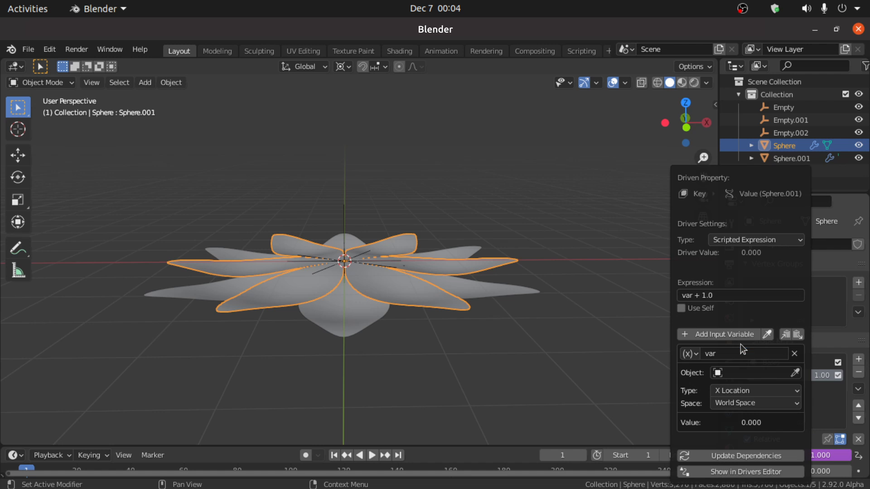
click(738, 373)
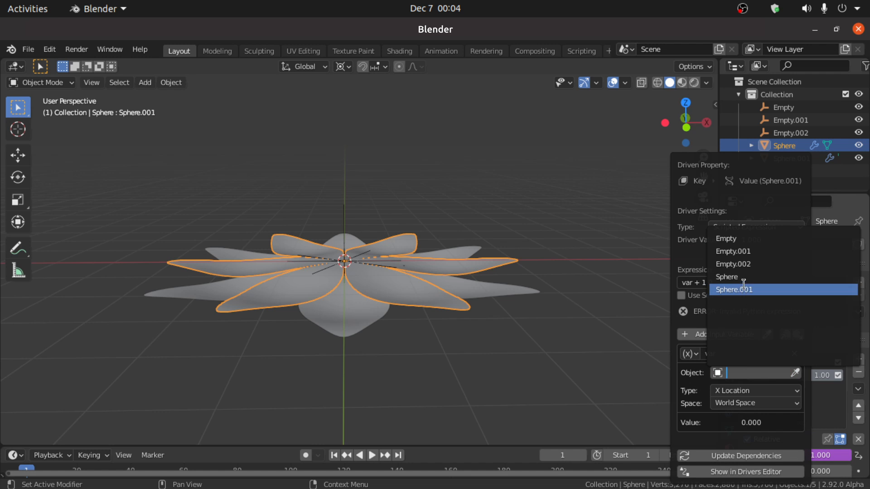
click(732, 264)
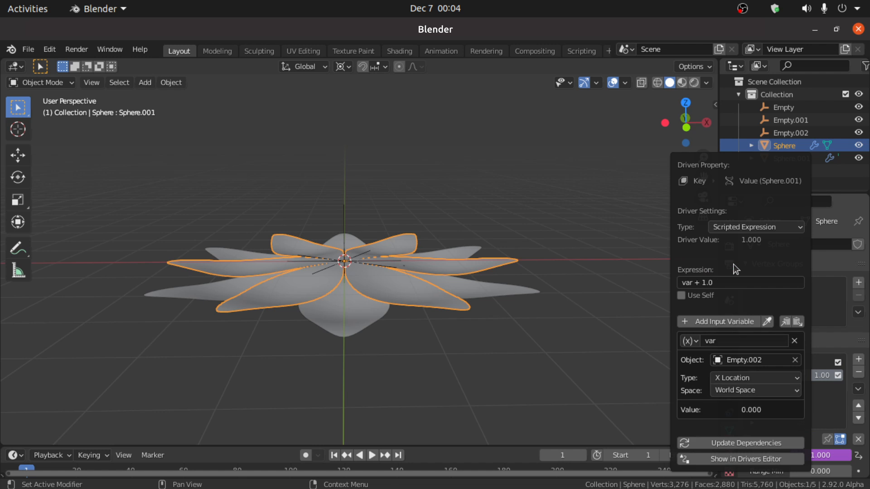
click(359, 349)
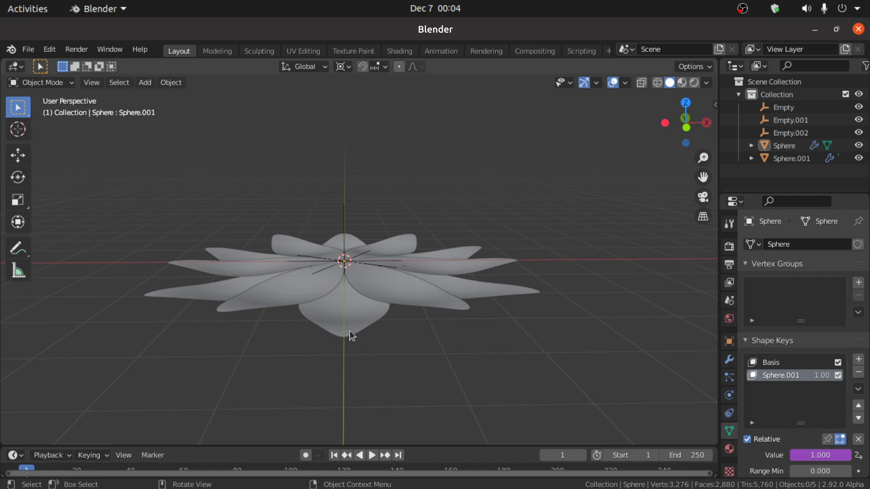
Add a driver to the outer petals' Sphere.001 shape key value, with Empty.002's world-space X Location as its variable
click(349, 330)
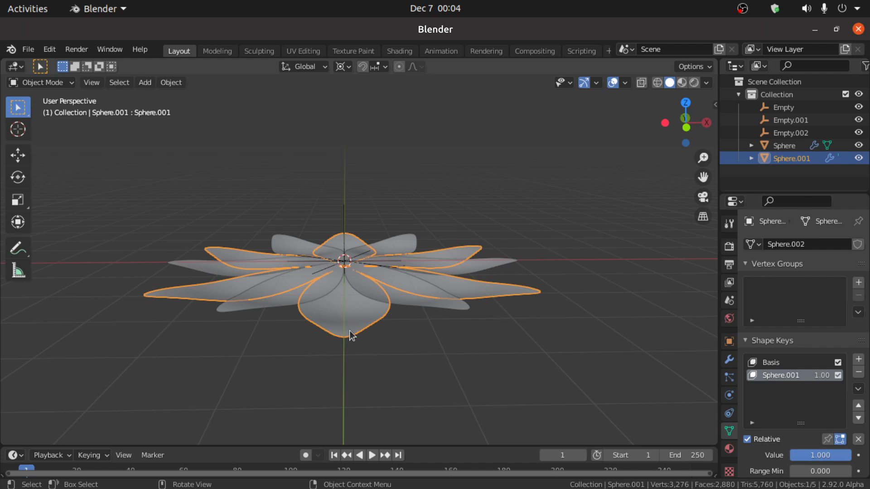
right_click(800, 454)
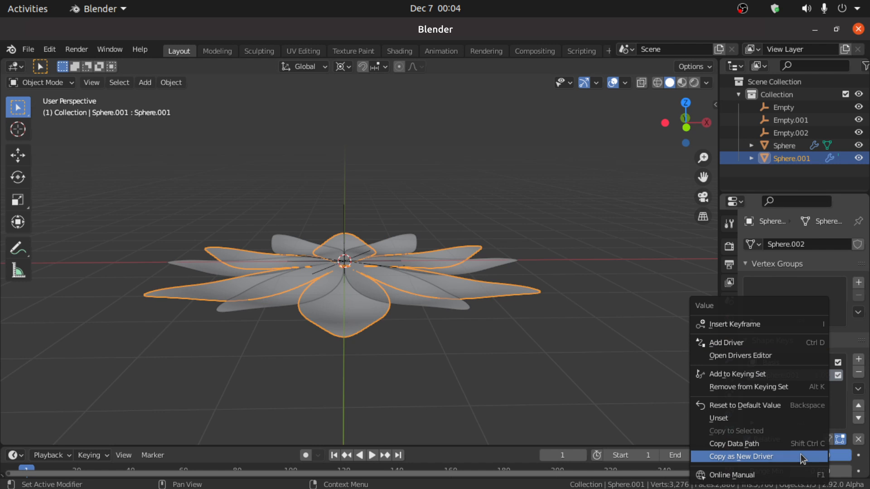
click(726, 343)
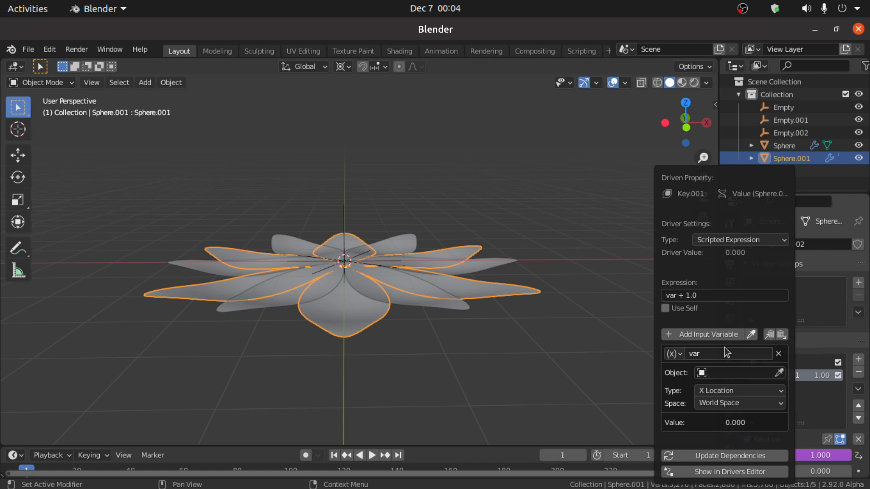
click(718, 372)
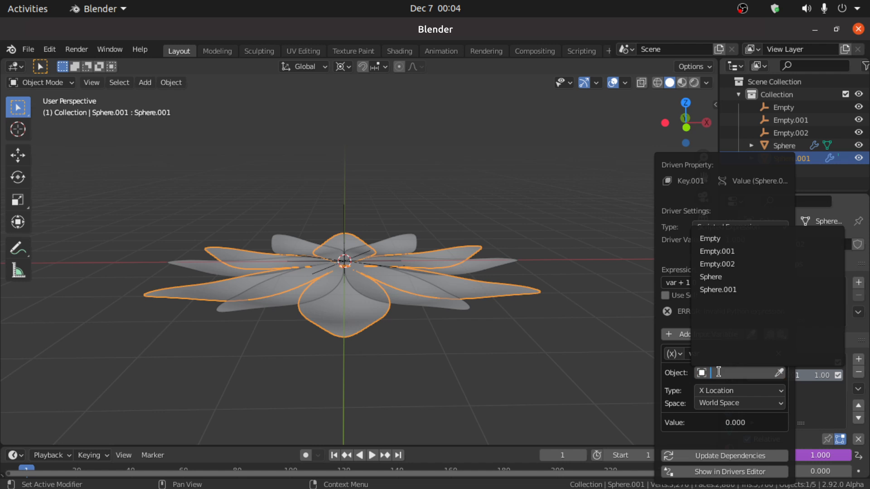
click(718, 264)
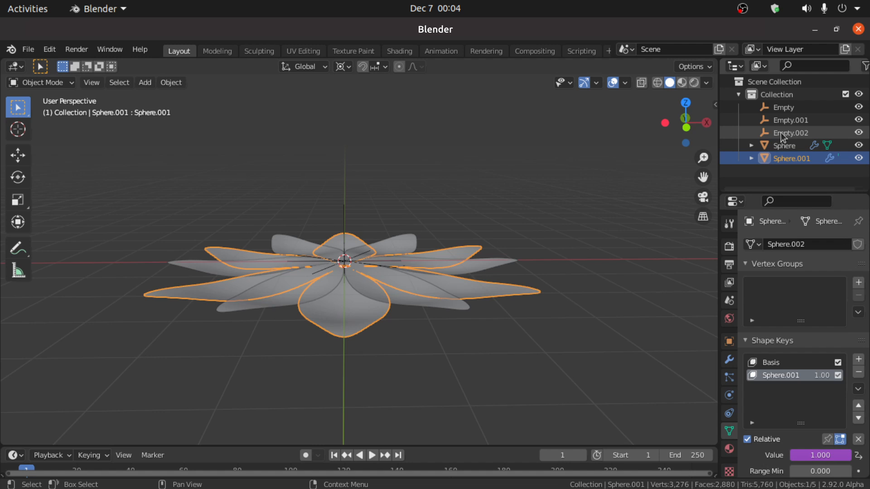
Move Empty.002 along the X axis to test the driven opening of the petals
click(781, 134)
key(g)
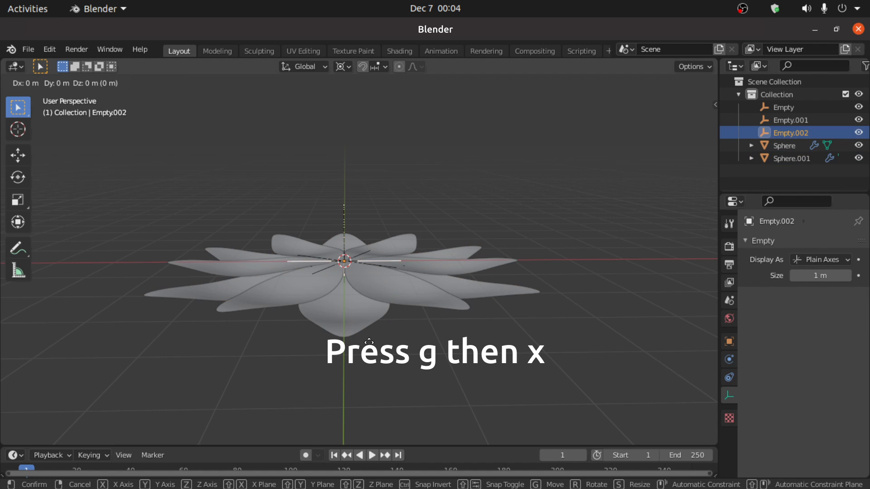
key(x)
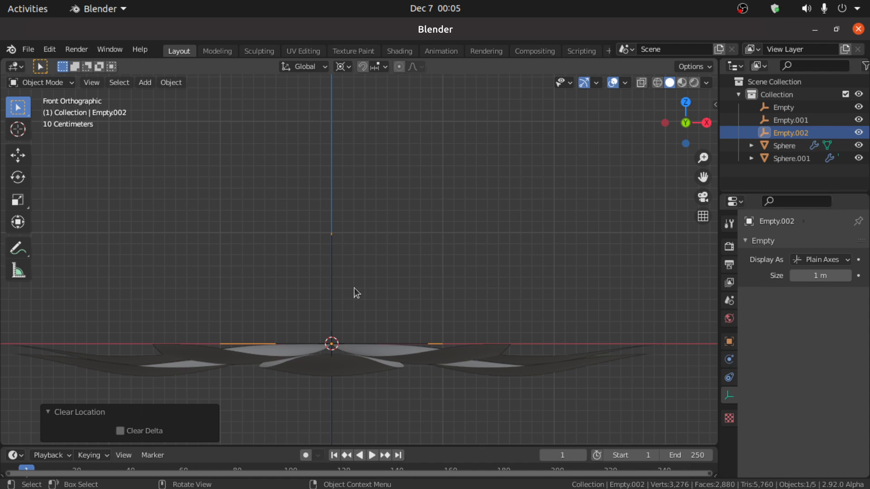
Add a UV sphere at the world origin with 32 segments and 32 rings
key(shift+a)
mouse_move(266, 216)
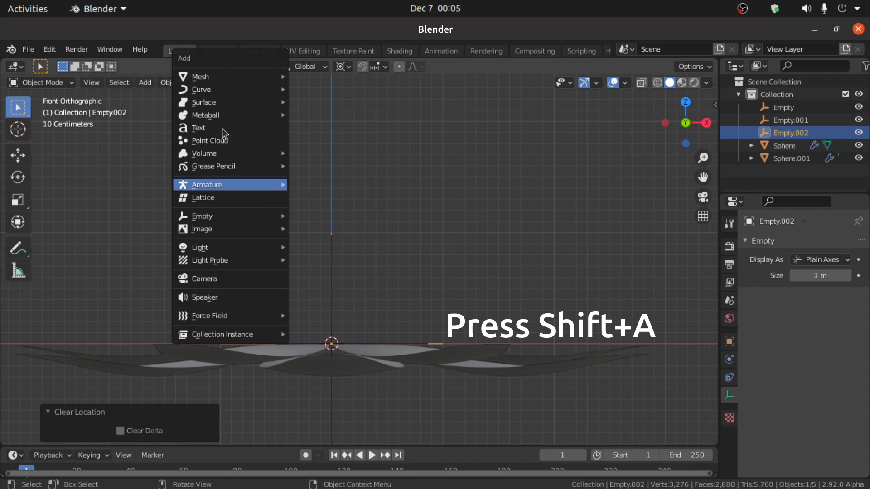
mouse_move(213, 81)
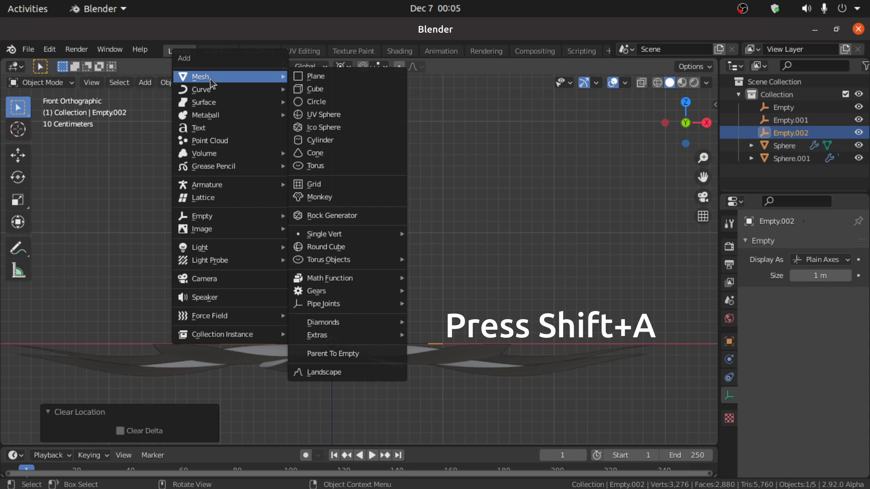
click(308, 114)
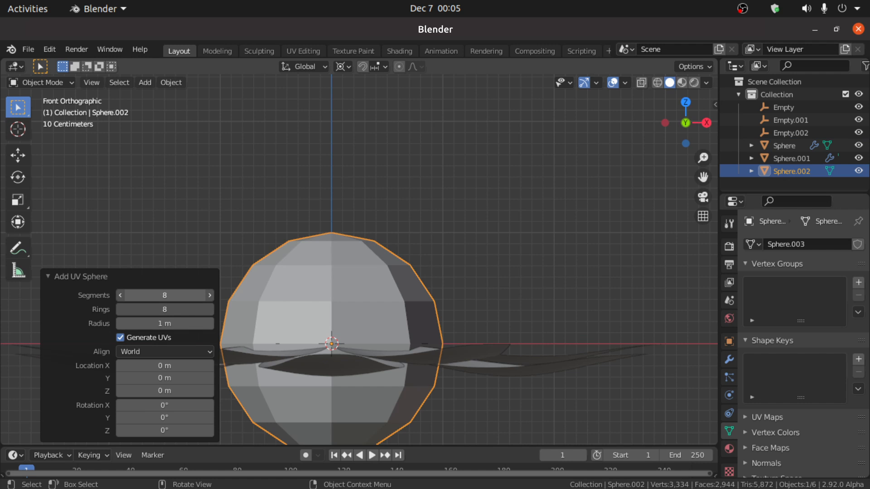
click(147, 292)
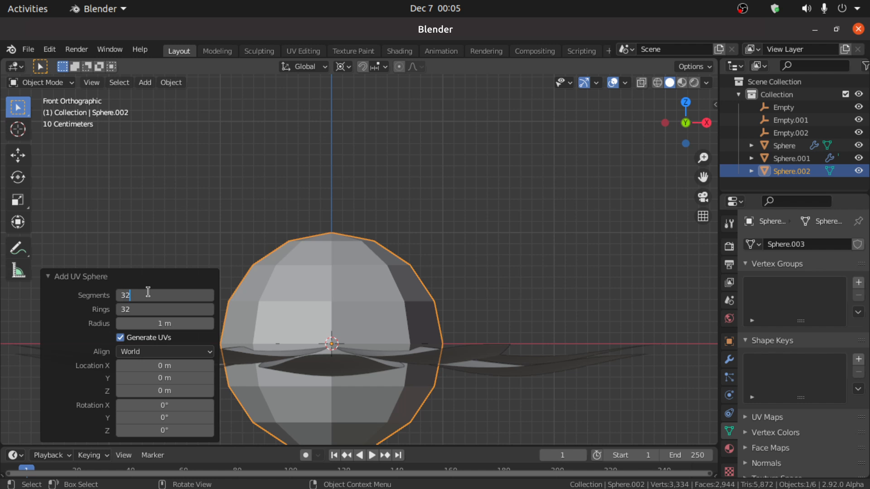
key(Return)
Move the new sphere up about 1 m along Z so it rests on the flower's center
key(g)
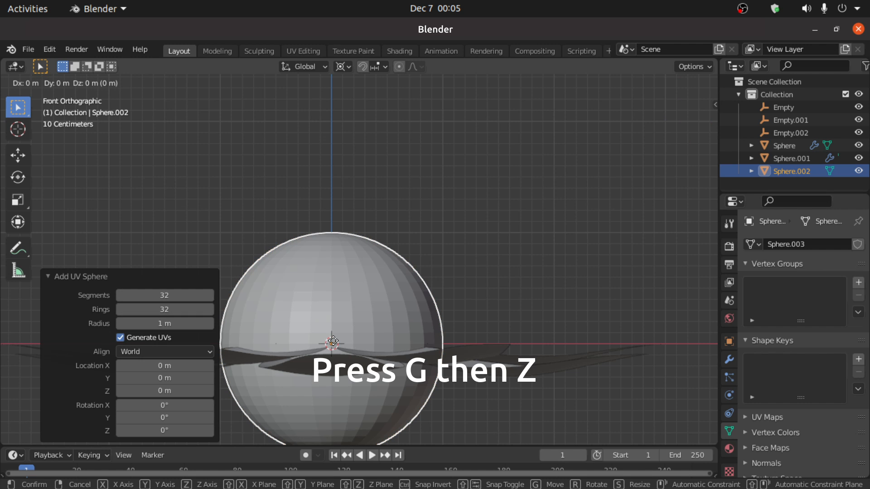
key(z)
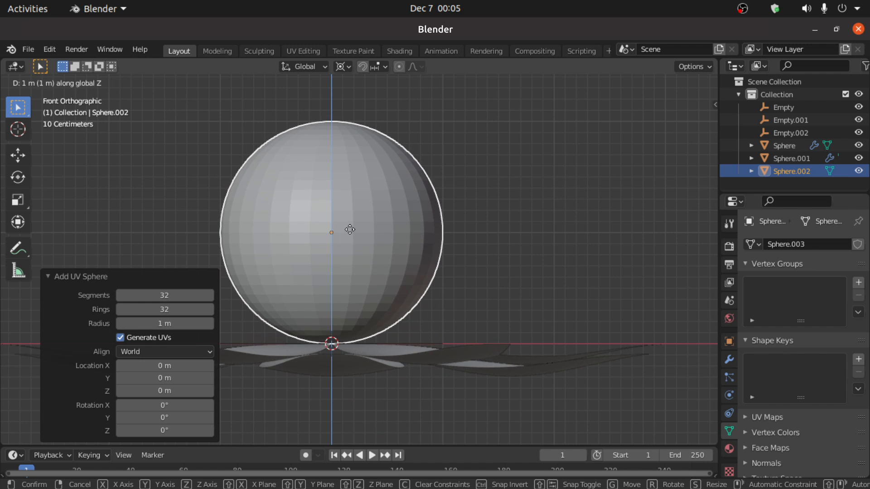
click(349, 229)
Flatten the sphere along Z to about 0.387, and scale it uniformly to about 0.287
key(s)
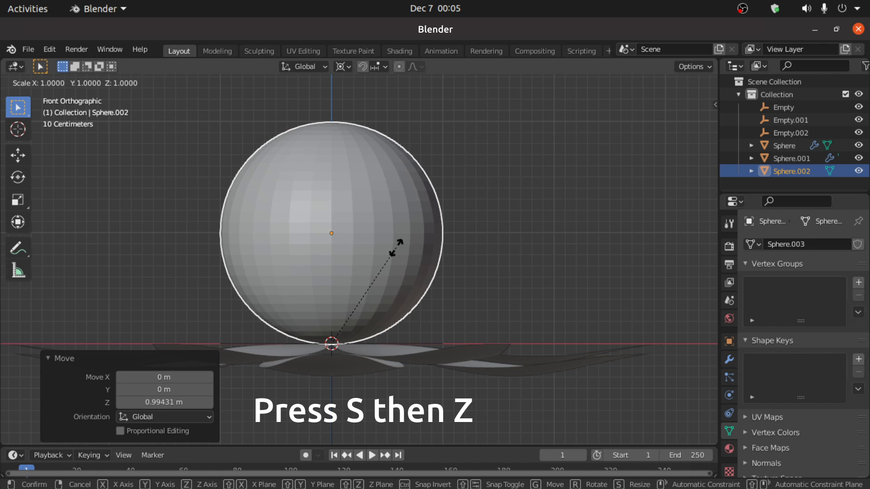
key(z)
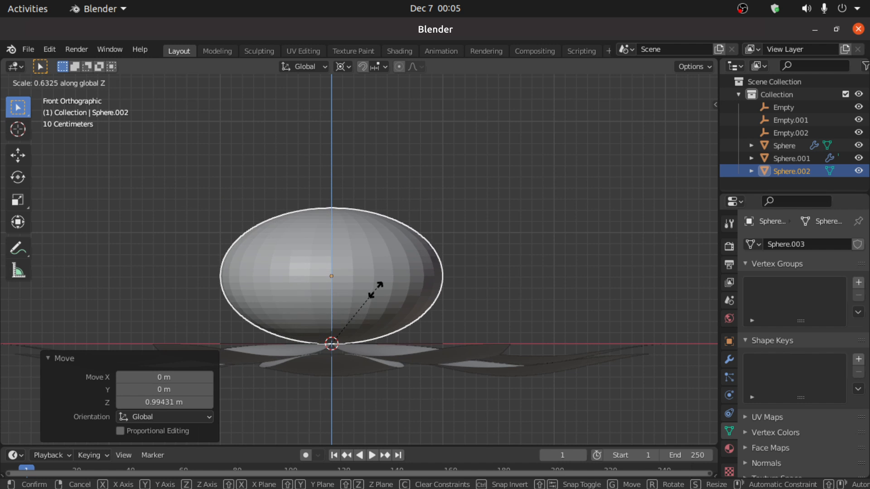
click(368, 317)
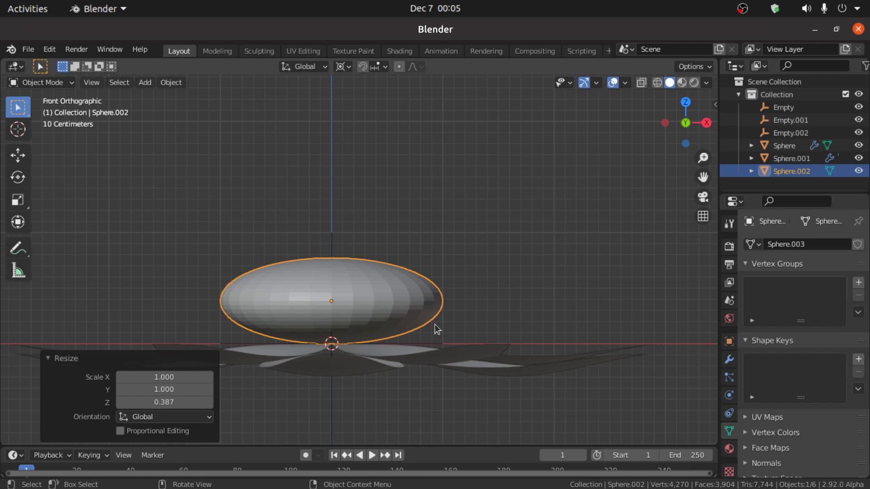
key(s)
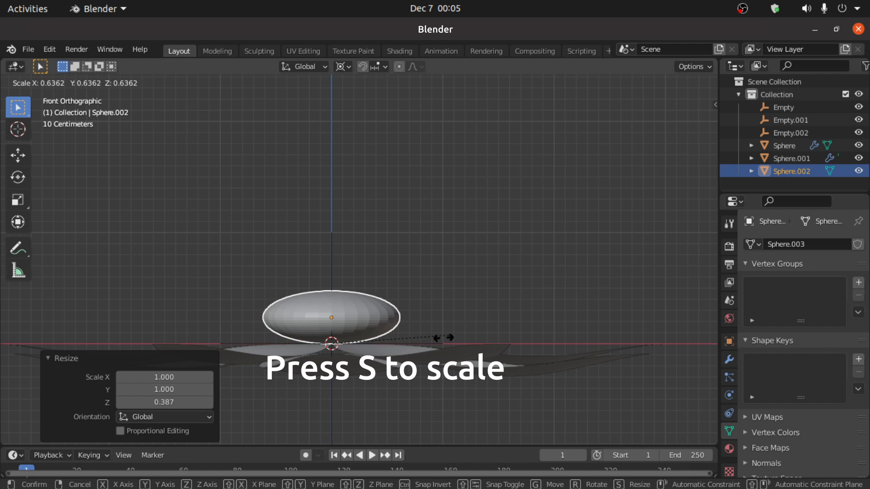
click(389, 350)
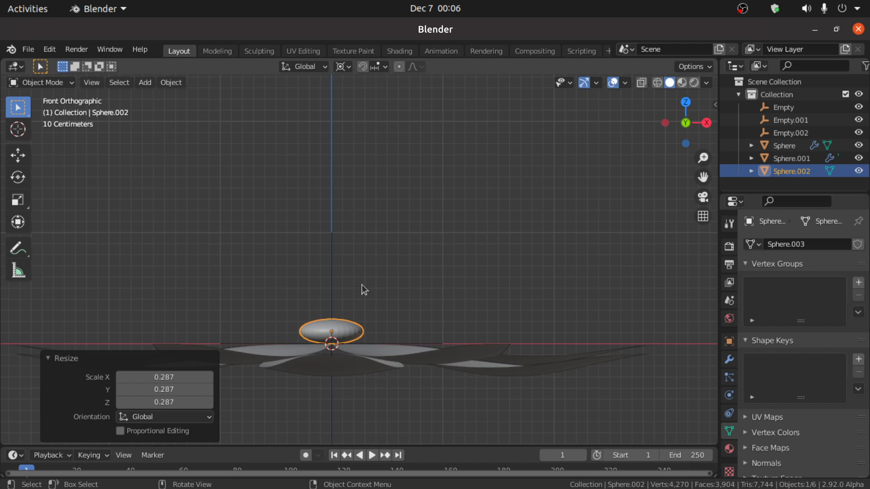
Shade the flattened center sphere smooth and apply its scale
middle_drag(362, 285, 382, 284)
scroll(383, 284, up, 2)
right_click(384, 282)
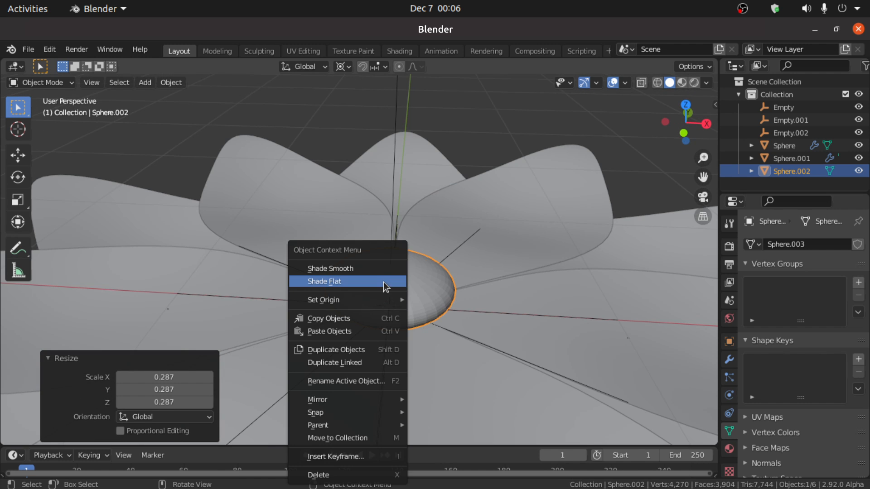
click(348, 269)
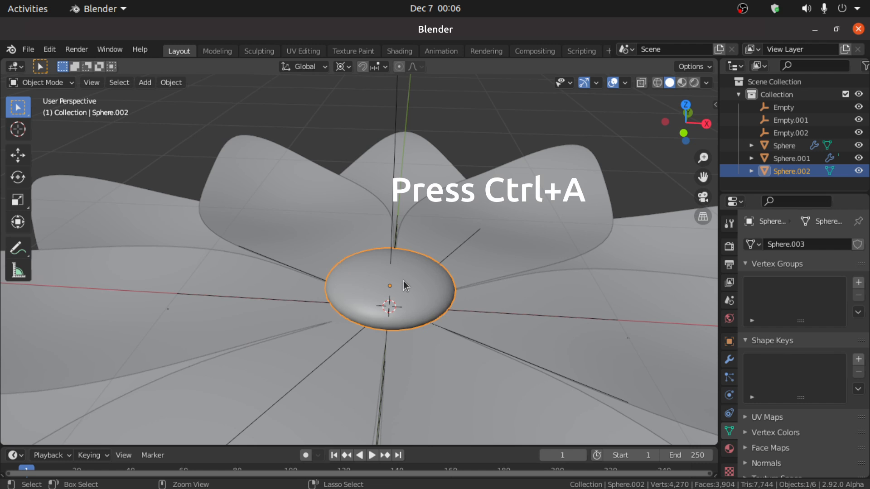
key(ctrl+a)
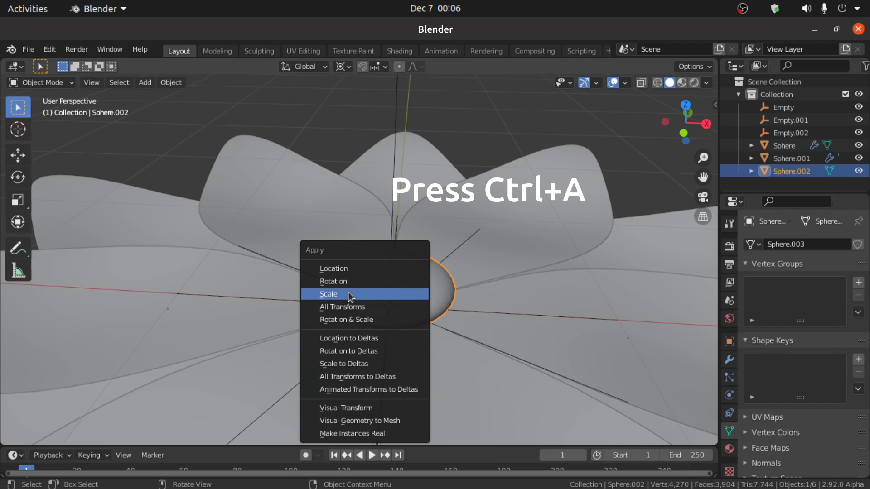
click(361, 293)
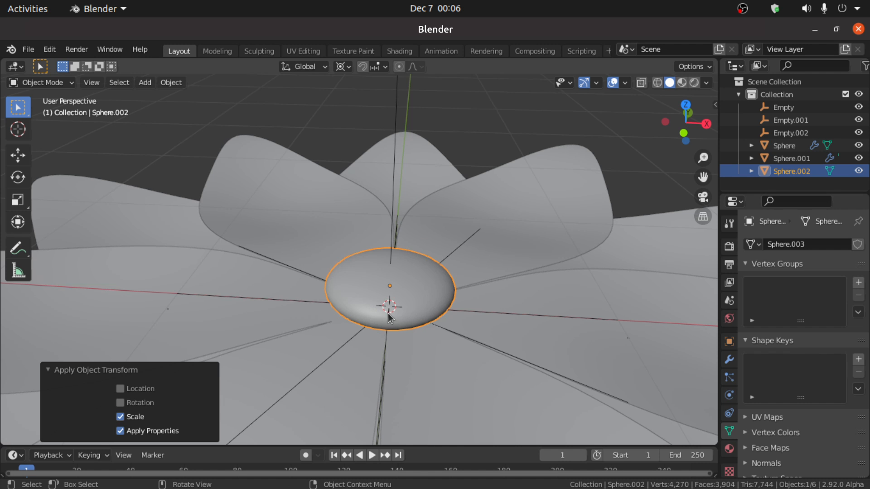
Add a particle system to the center sphere and set its type to Hair
scroll(388, 314, up, 3)
mouse_move(391, 319)
middle_down()
mouse_move(382, 287)
mouse_move(406, 295)
mouse_move(405, 317)
middle_up()
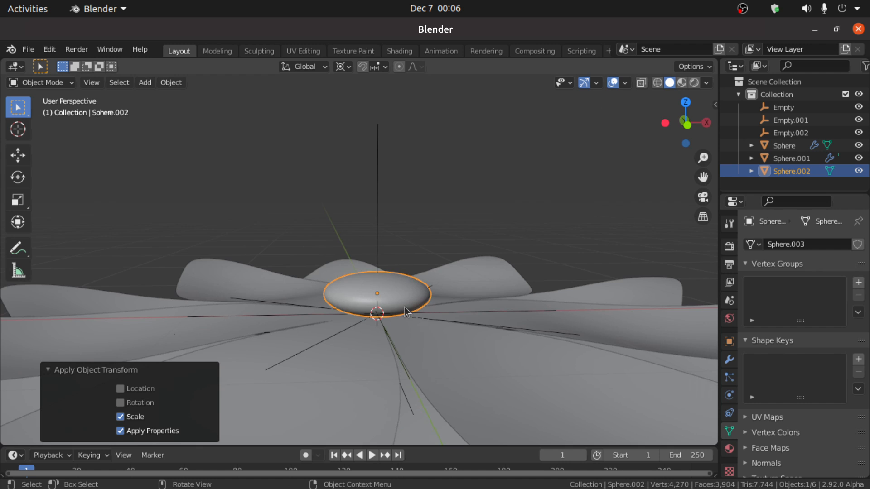
key(KP_1)
shift+middle_drag(435, 364, 400, 309)
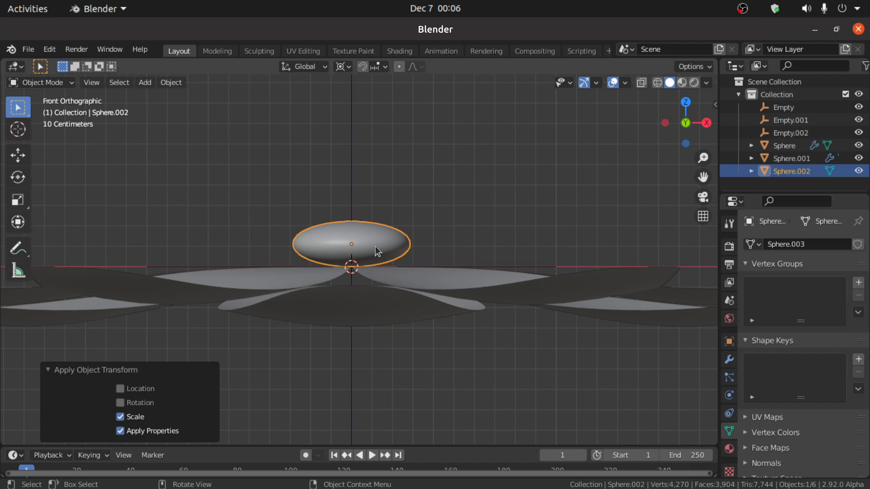
click(730, 378)
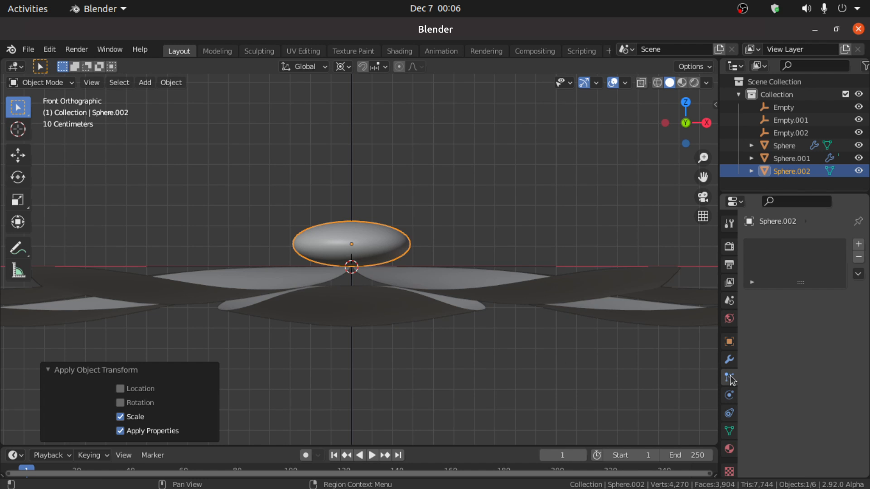
click(858, 245)
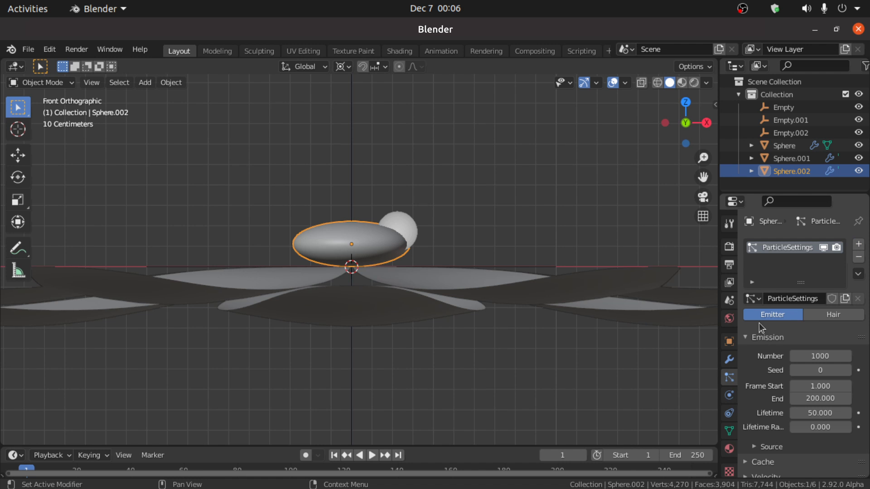
click(834, 315)
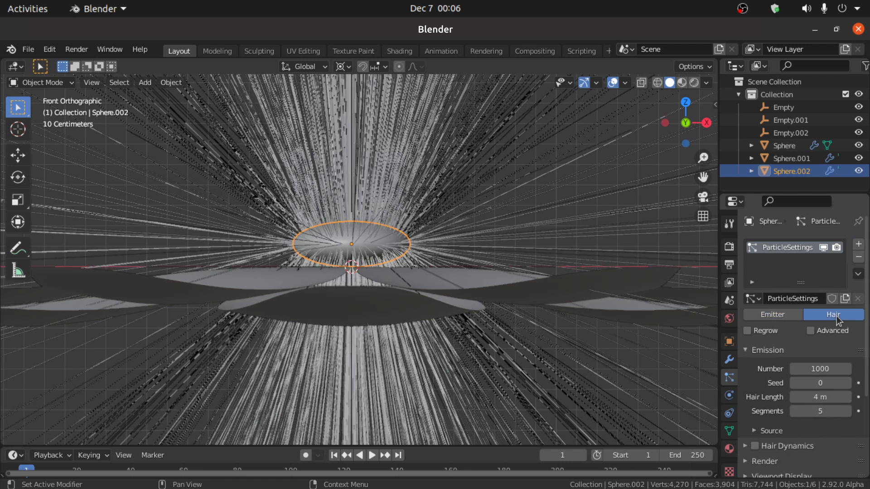
scroll(836, 317, down, 3)
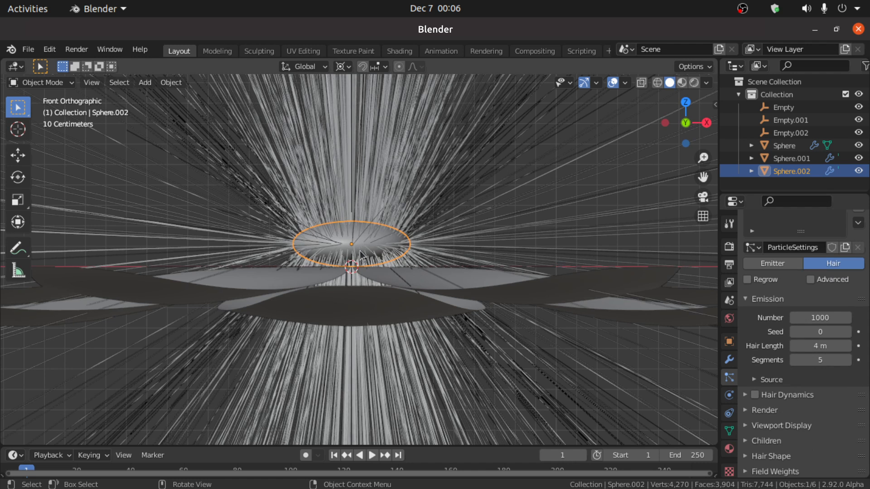
In Edit Mode, select only the third and fourth edge loops out from the sphere's upper pole
key(Tab)
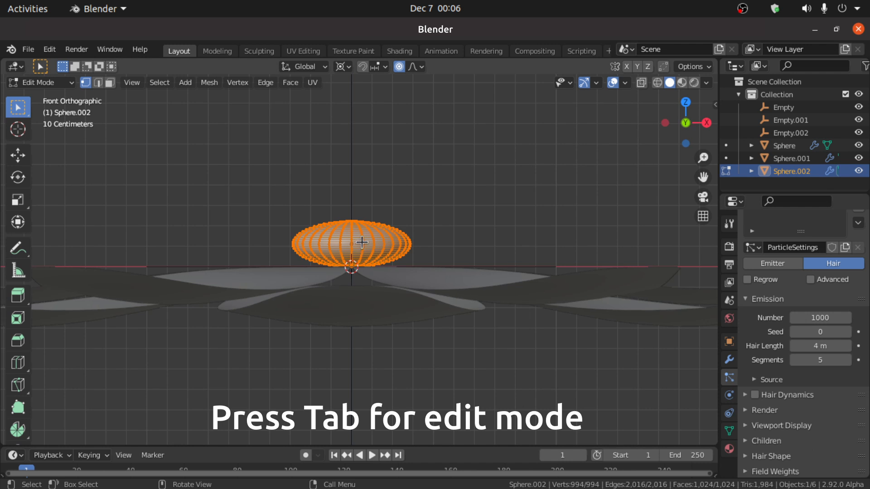
middle_drag(361, 243, 428, 217)
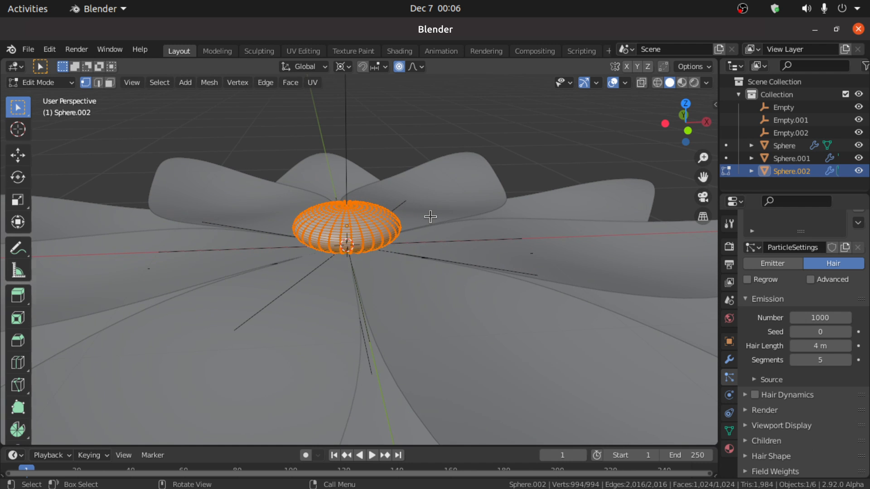
key(KP_7)
scroll(428, 213, up, 3)
shift+middle_drag(409, 250, 406, 331)
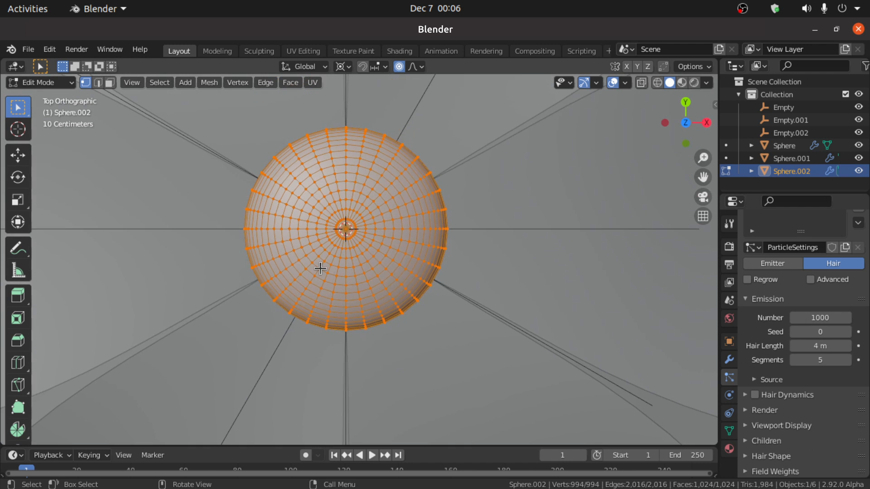
scroll(320, 267, up, 4)
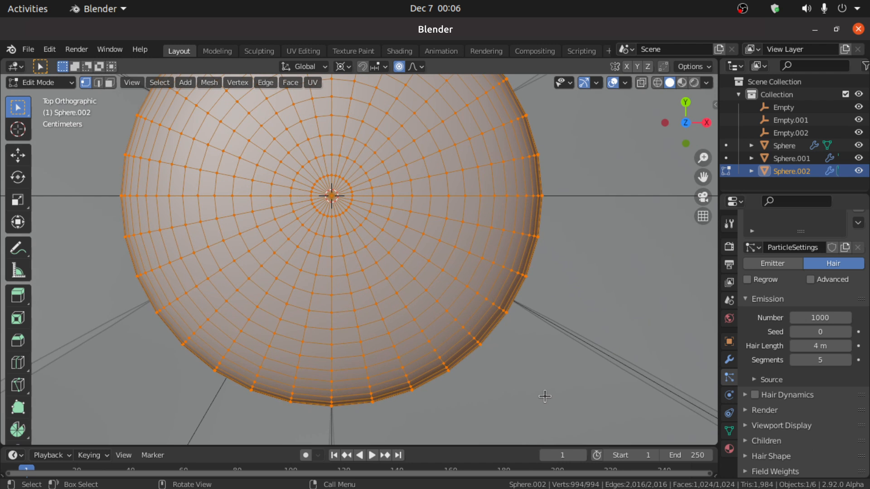
key(alt+a)
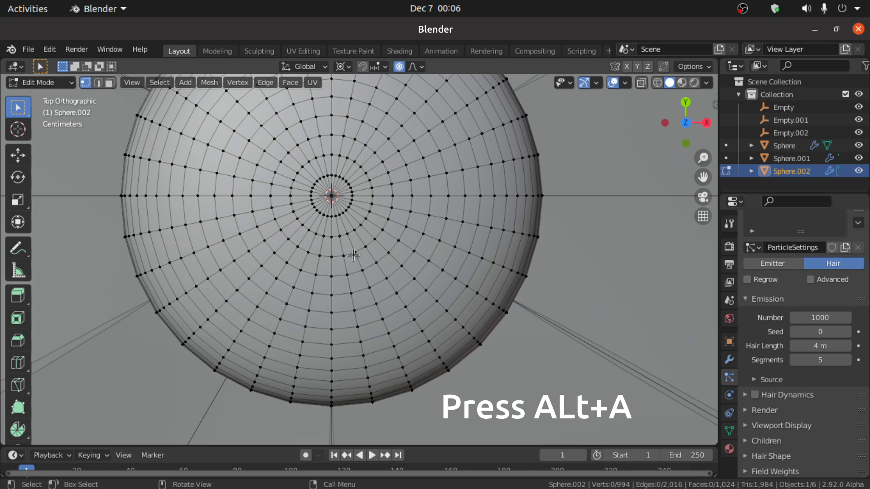
alt+click(283, 235)
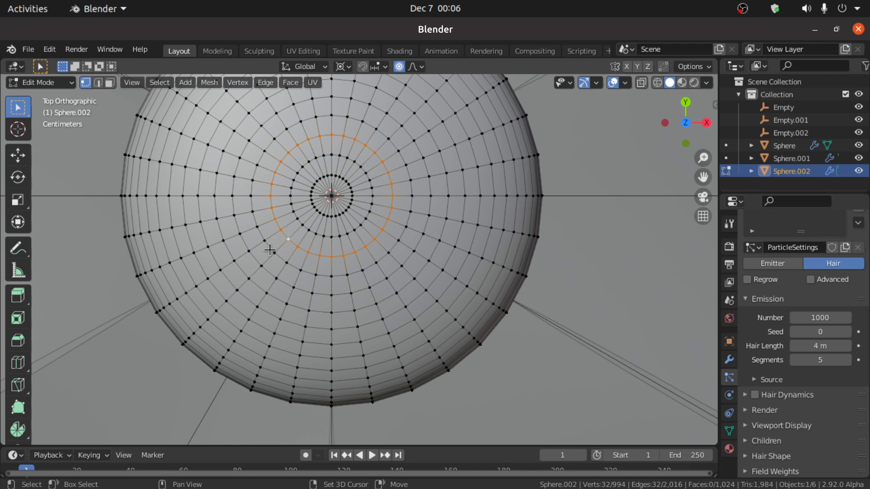
alt+shift+click(272, 249)
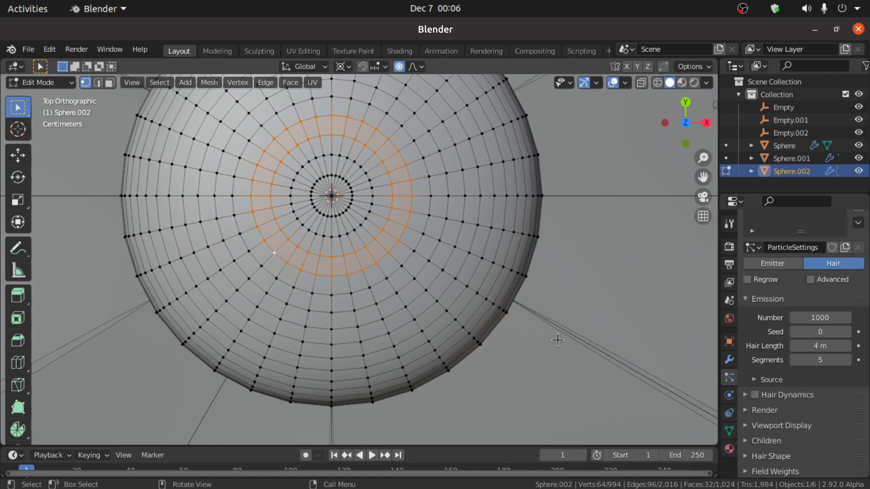
Create a vertex group on the sphere and assign the two selected edge loops to it at weight 1.000
click(729, 431)
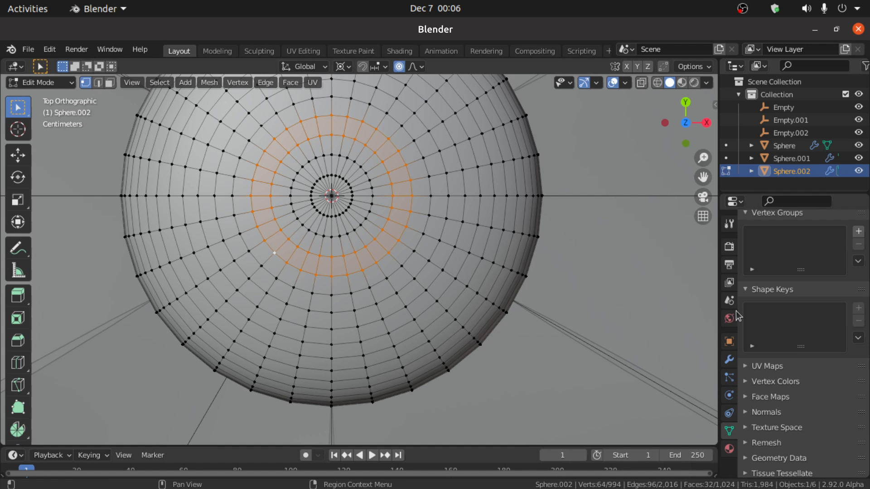
click(858, 231)
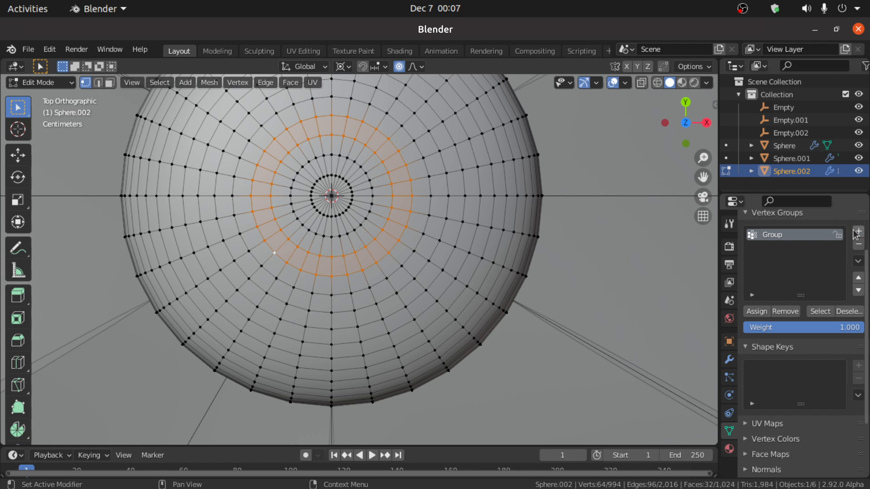
click(759, 312)
Clear the selection and select only the edge loop around the center sphere's equator
key(KP_1)
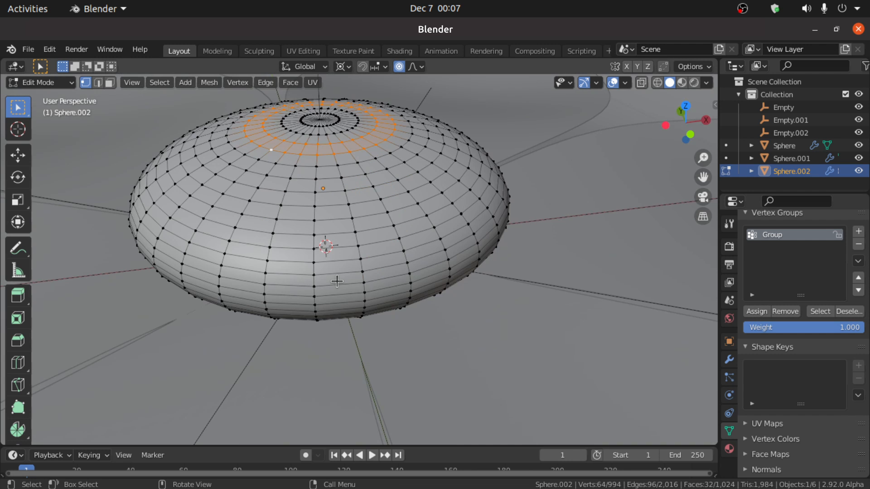
key(alt+a)
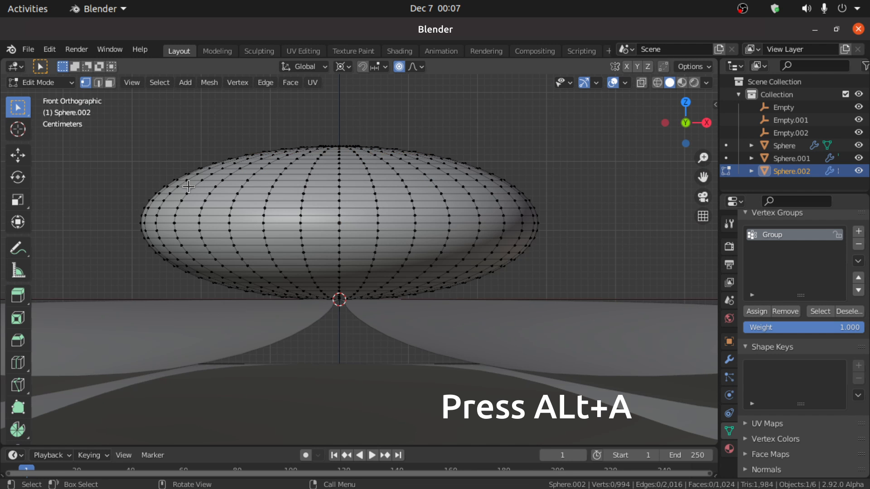
scroll(236, 223, up, 1)
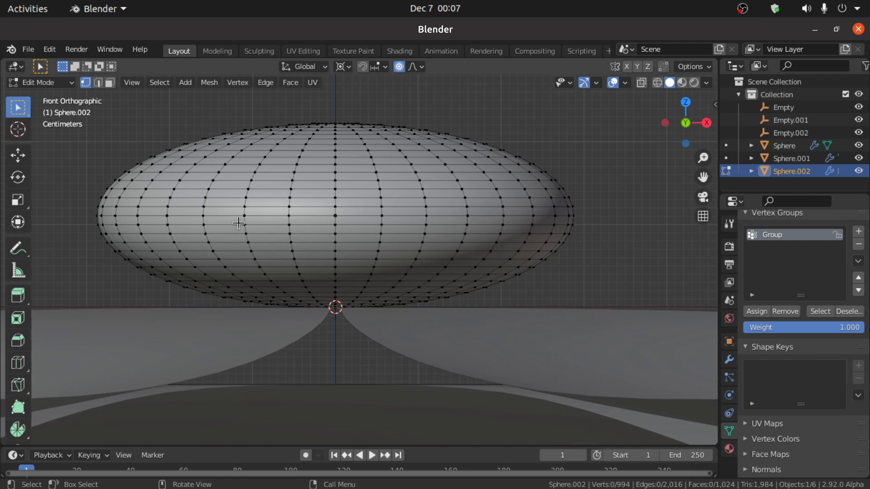
alt+click(308, 213)
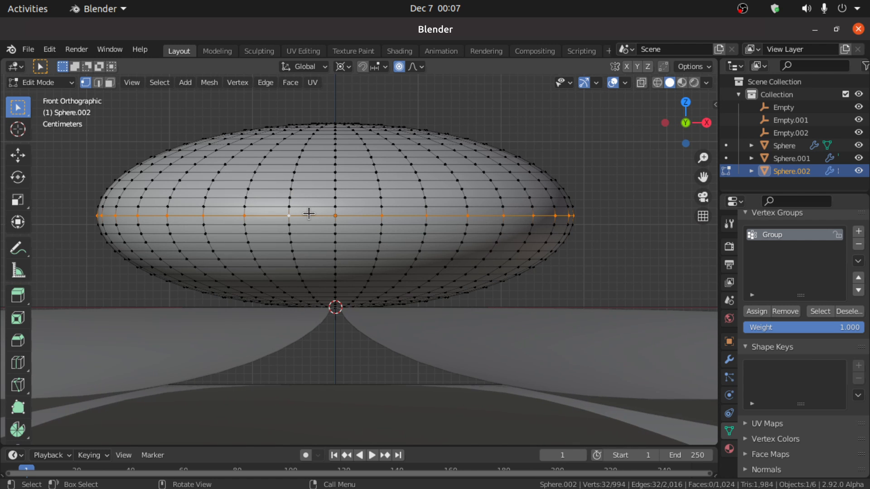
Create a second vertex group, assign the equator loop to it at weight 1.000, and return to Object Mode
click(856, 233)
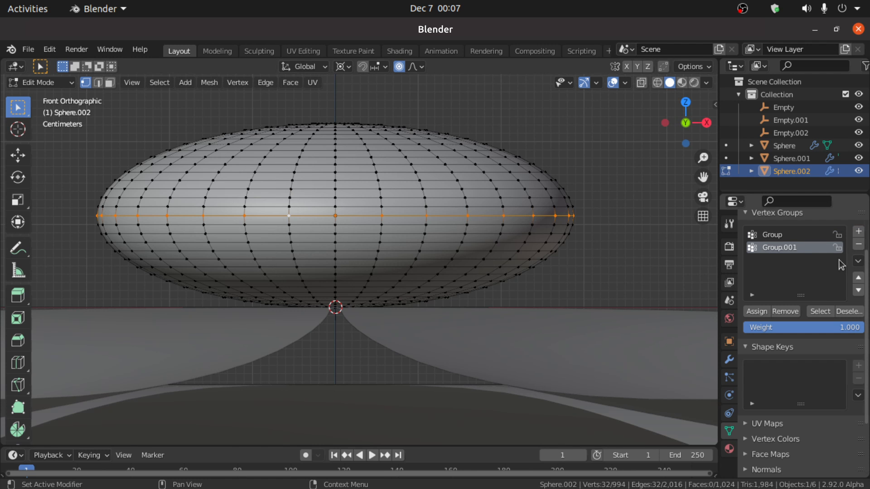
click(757, 311)
click(757, 311)
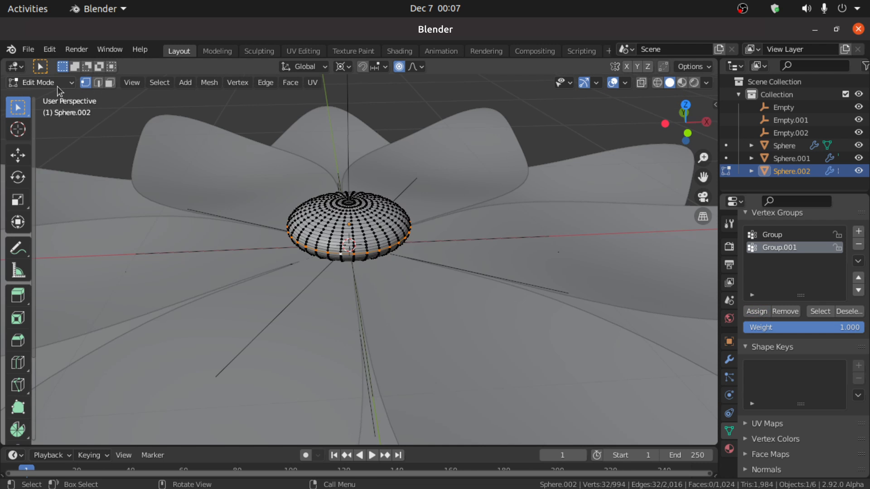
click(57, 86)
click(57, 98)
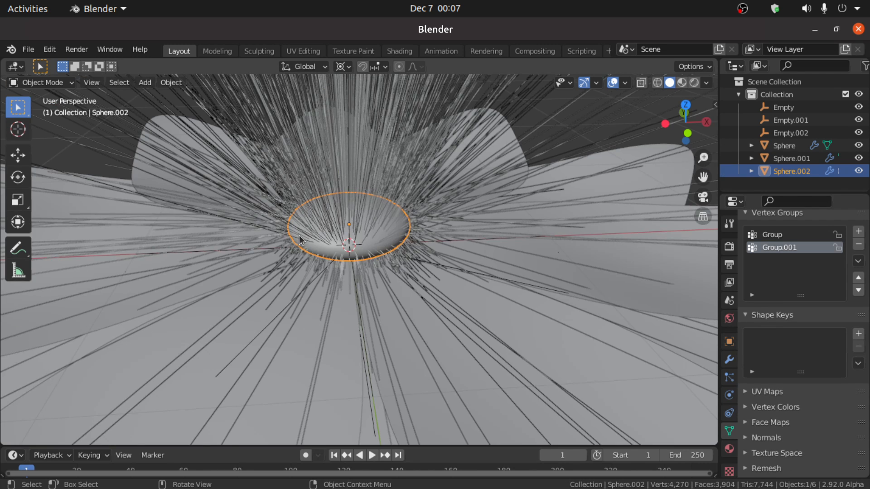
Set the center sphere's hair particle system to emit from Vertices
click(729, 379)
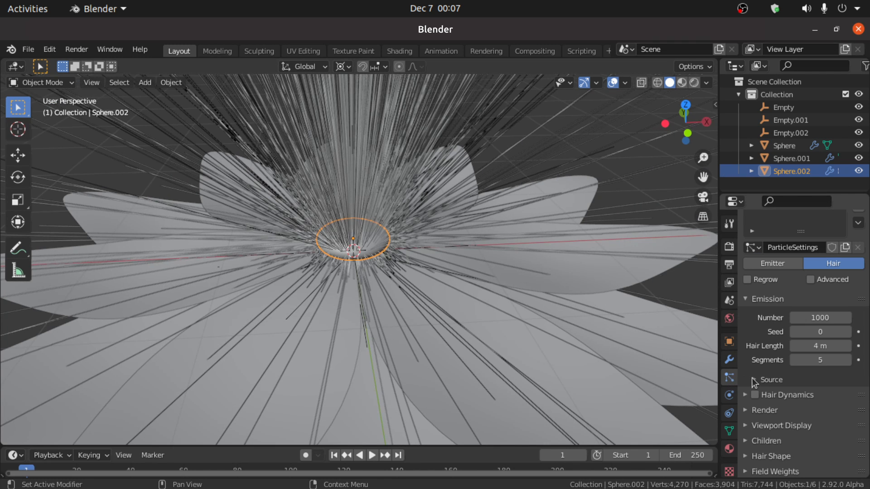
click(755, 381)
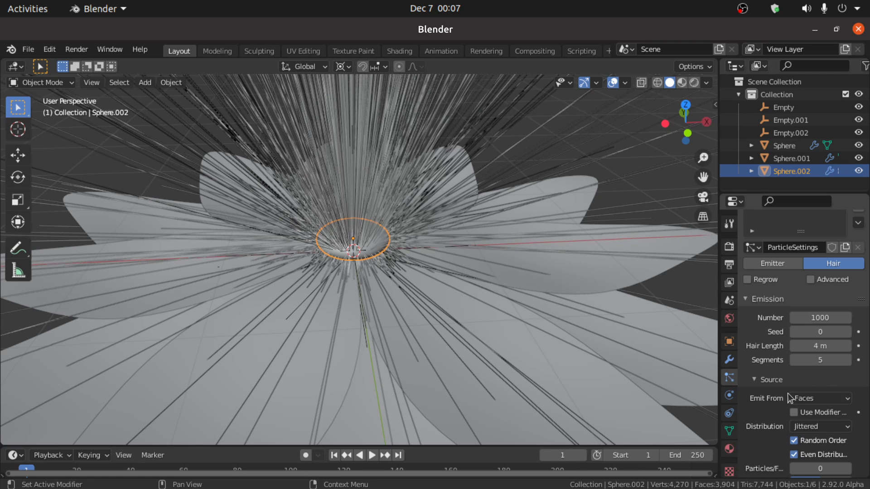
click(803, 394)
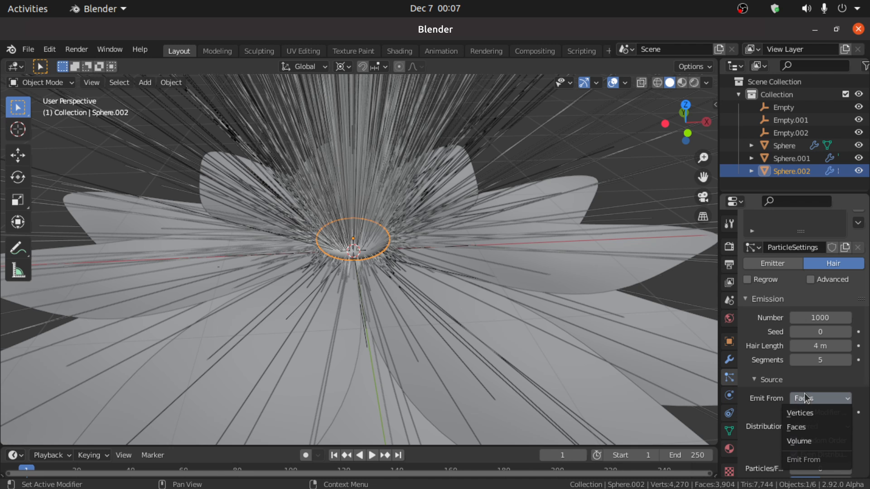
click(792, 414)
scroll(810, 402, down, 3)
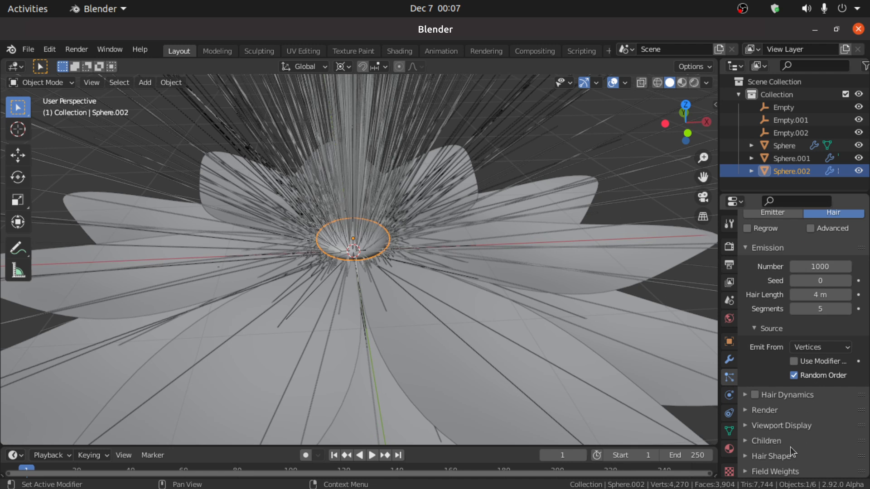
Assign the vertex group named Group as the hair particle system's Density group
scroll(790, 448, down, 3)
click(747, 443)
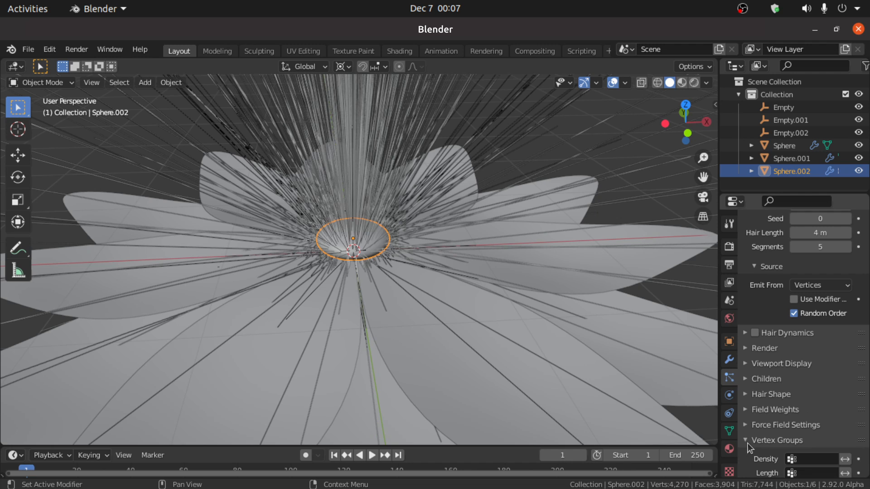
click(811, 459)
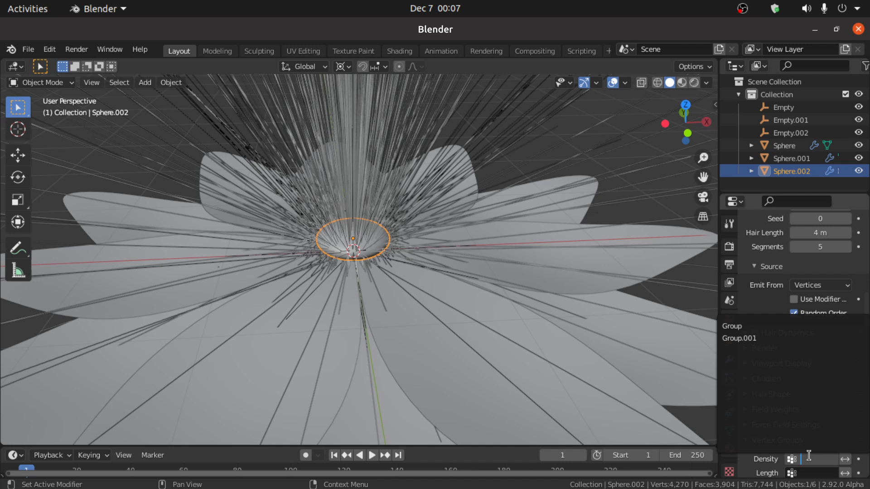
click(743, 327)
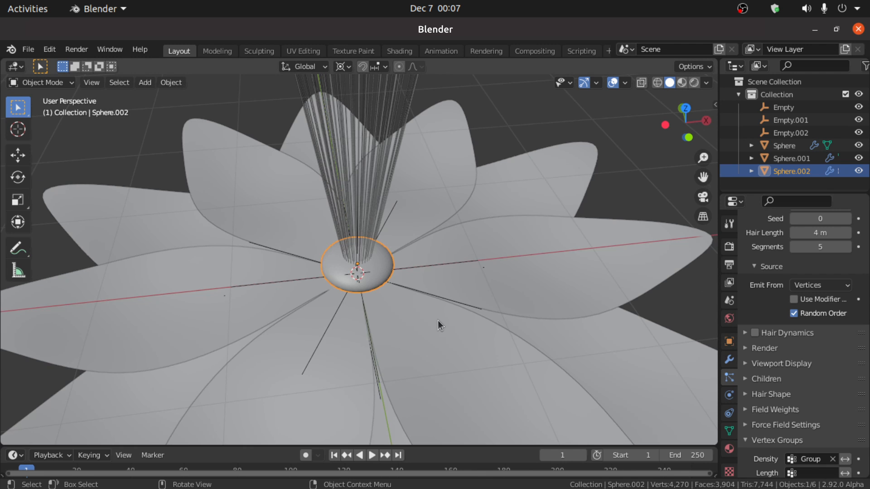
Add a UV sphere at the flower's center and move it about 1.2 m down along Z
scroll(439, 321, up, 3)
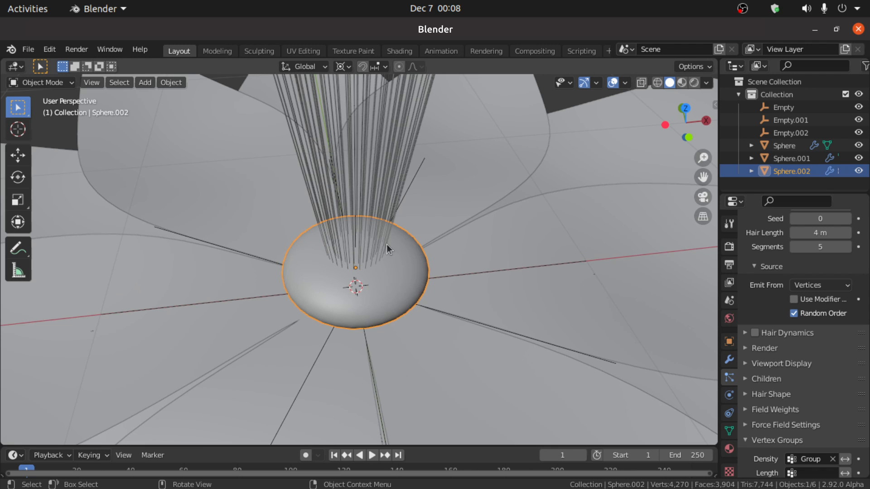
key(KP_1)
scroll(376, 302, down, 3)
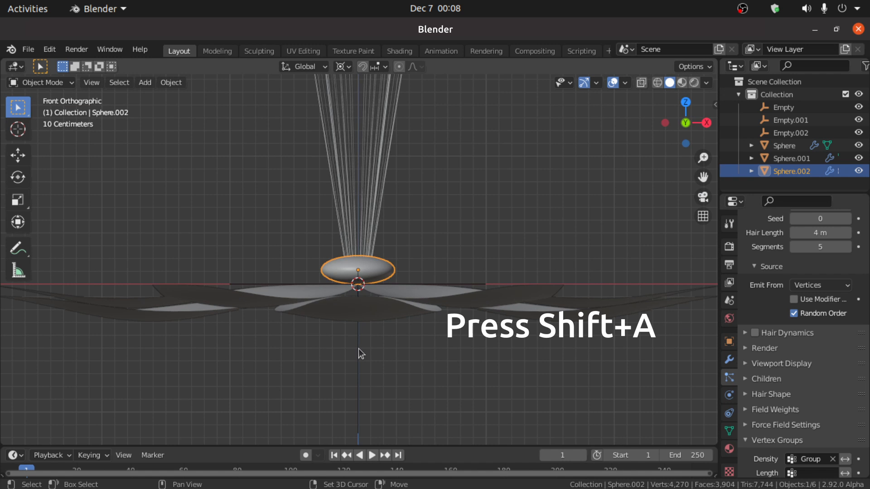
key(shift+a)
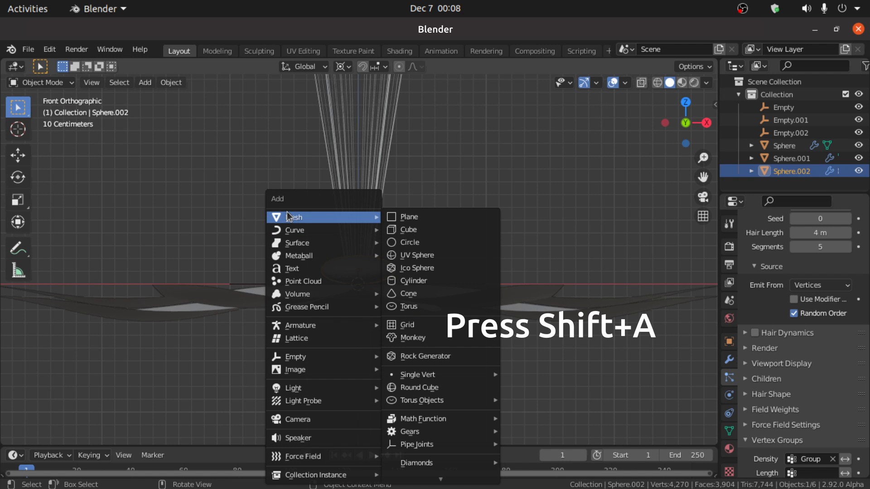
click(419, 257)
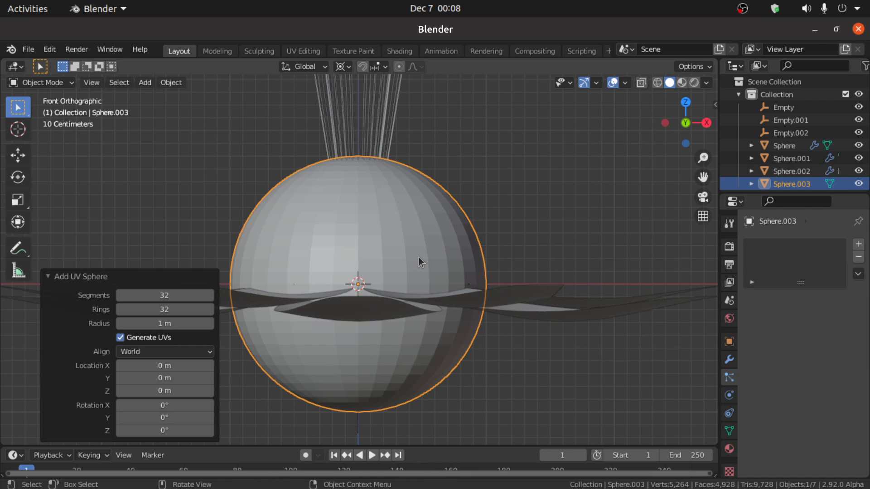
key(g)
key(z)
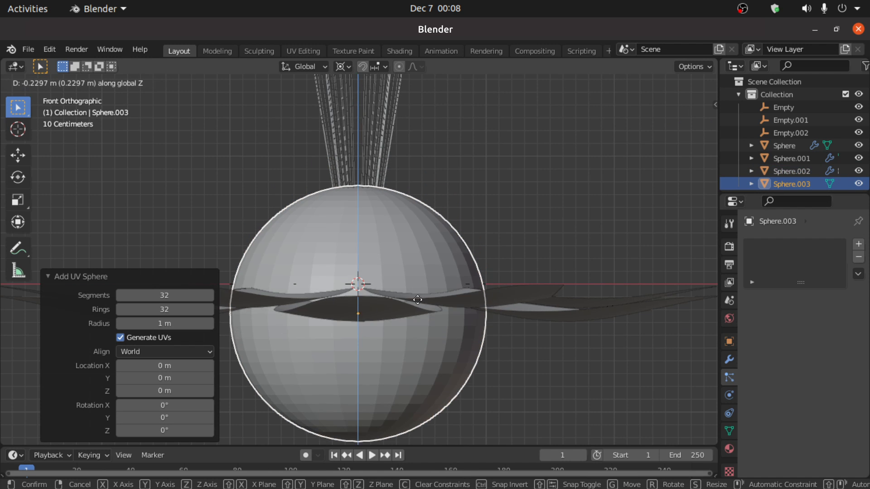
click(407, 411)
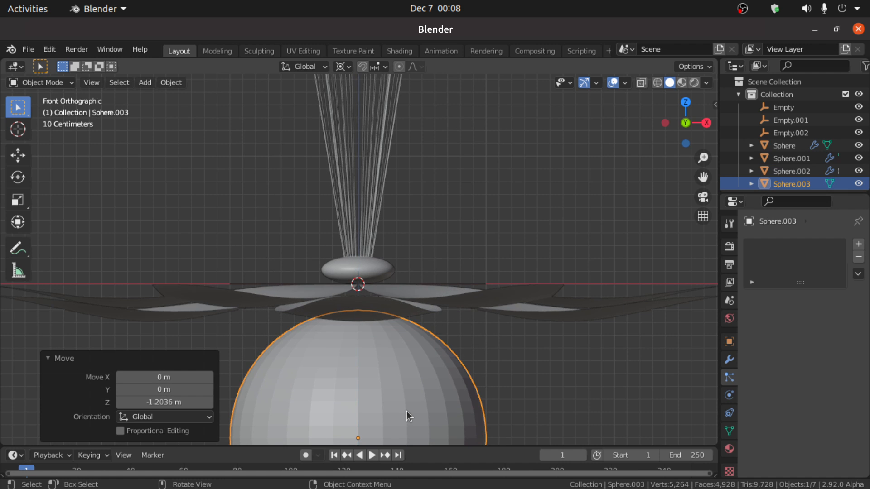
Scale the new UV sphere uniformly by 0.1
scroll(409, 392, down, 1)
key(s)
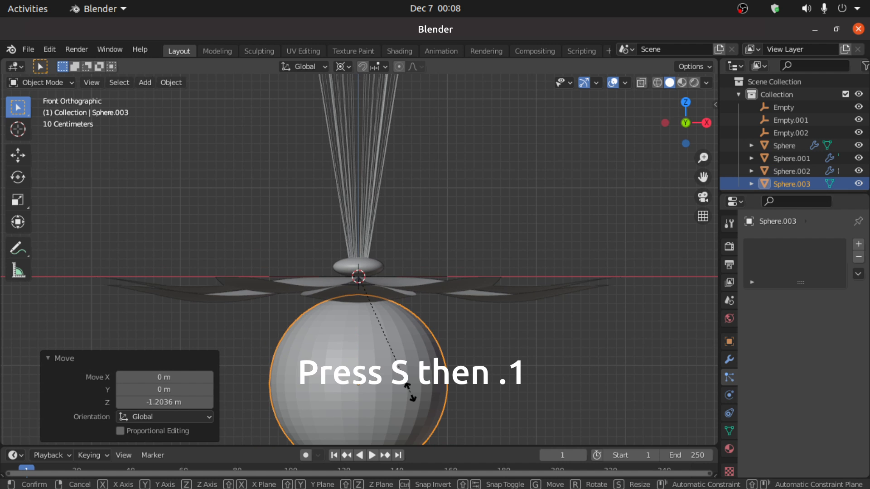
key(period)
key(1)
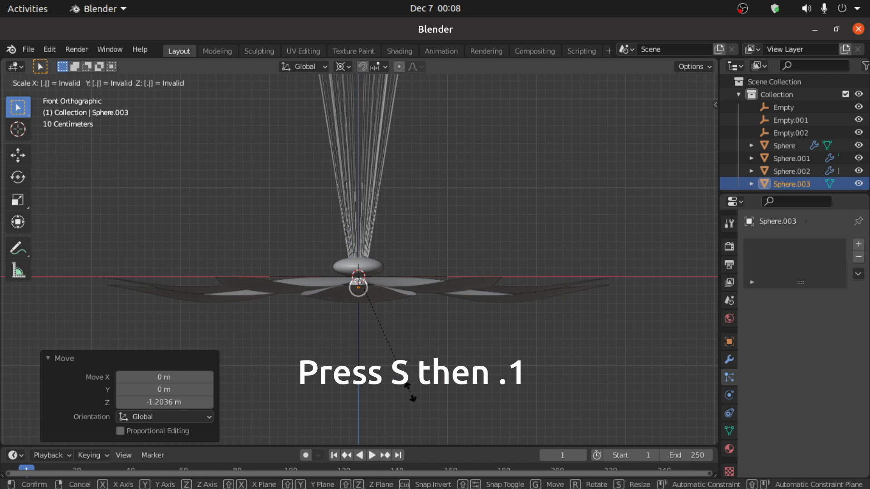
key(Return)
Move the small sphere about 0.33 m down along Z and set the transform pivot point to Median Point
key(g)
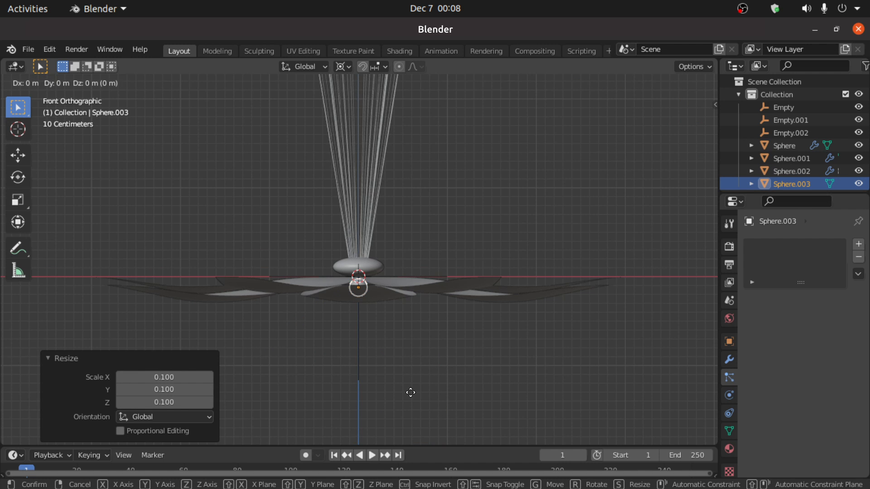
key(z)
click(407, 417)
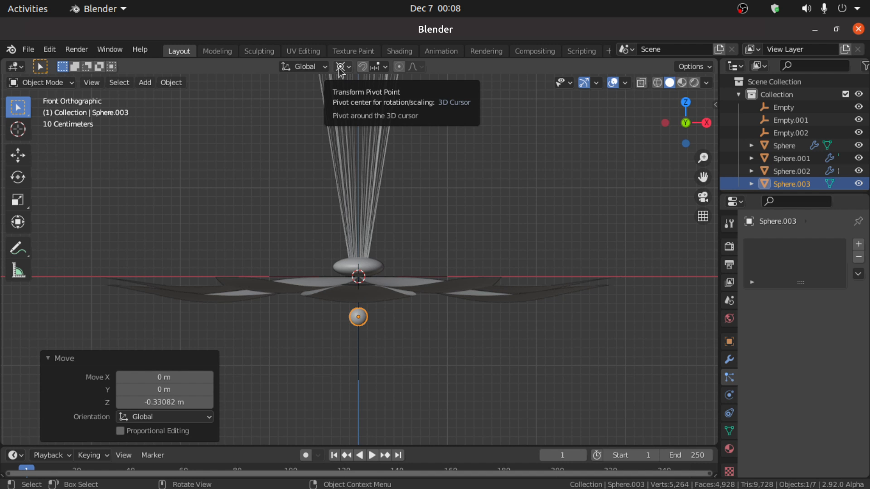
click(340, 68)
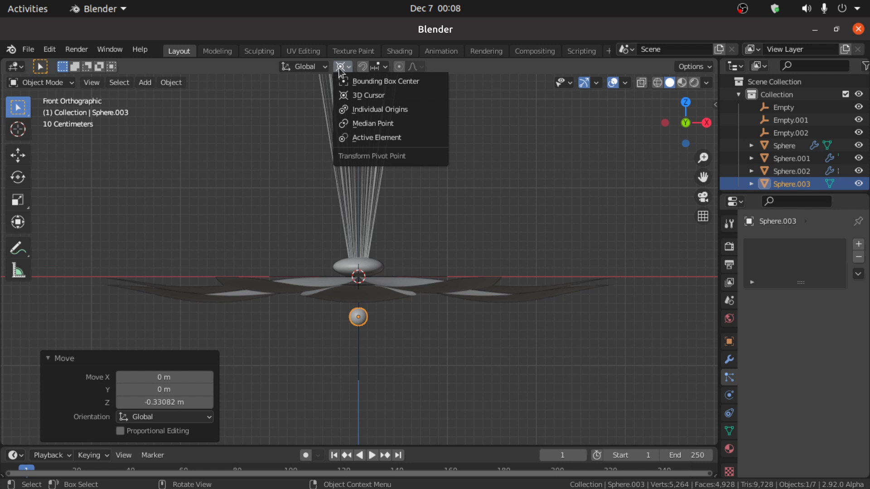
click(347, 123)
Render the flattened center sphere's hair particles as Object, using Sphere.003 as the instance object
middle_drag(349, 136, 360, 251)
scroll(361, 253, up, 4)
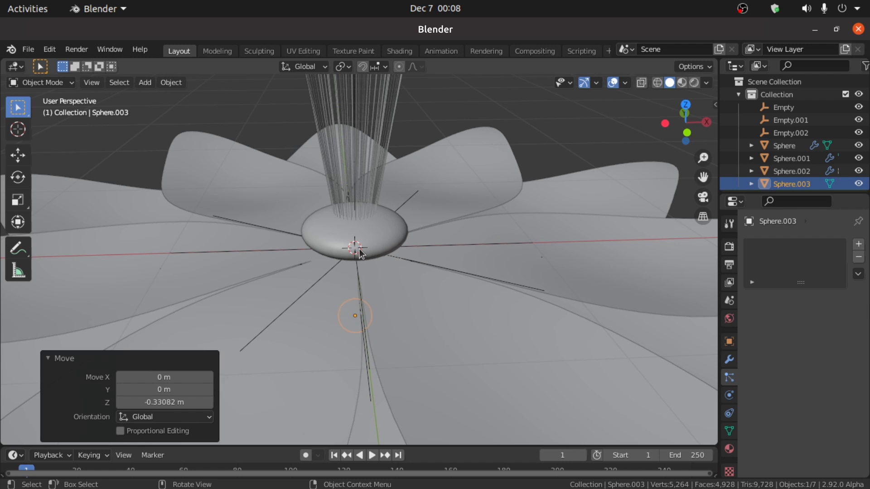
click(360, 253)
scroll(742, 361, down, 5)
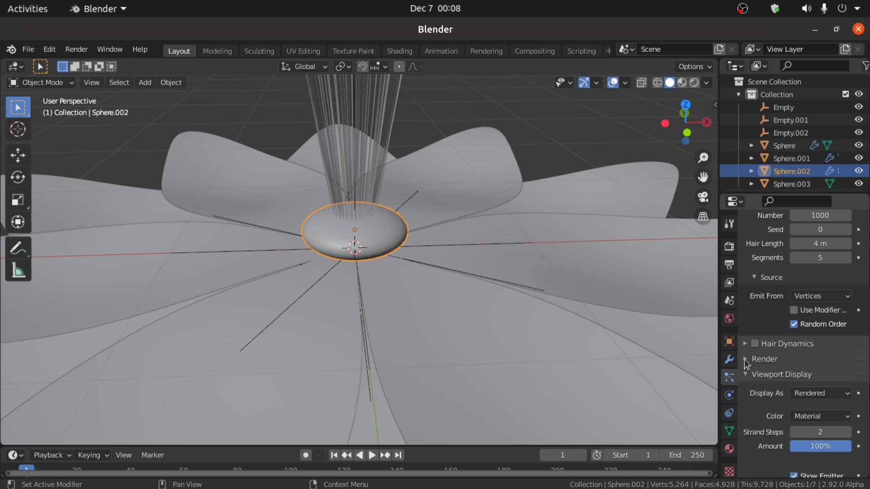
click(745, 359)
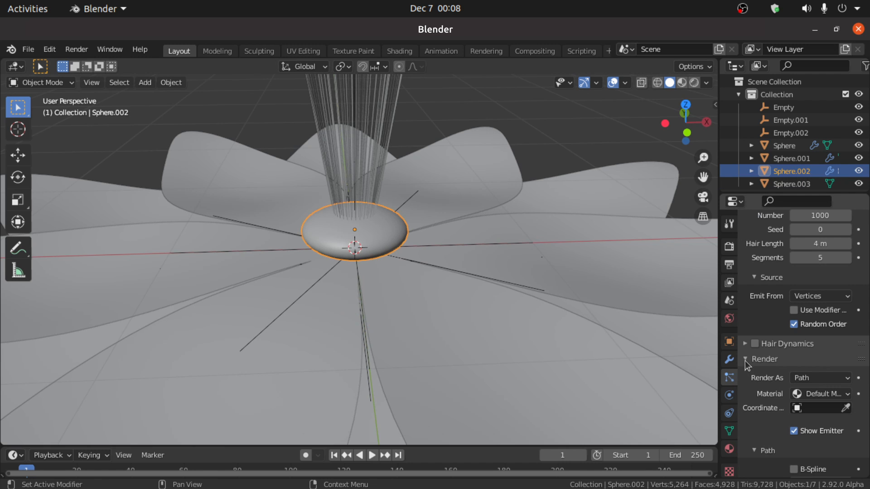
click(808, 379)
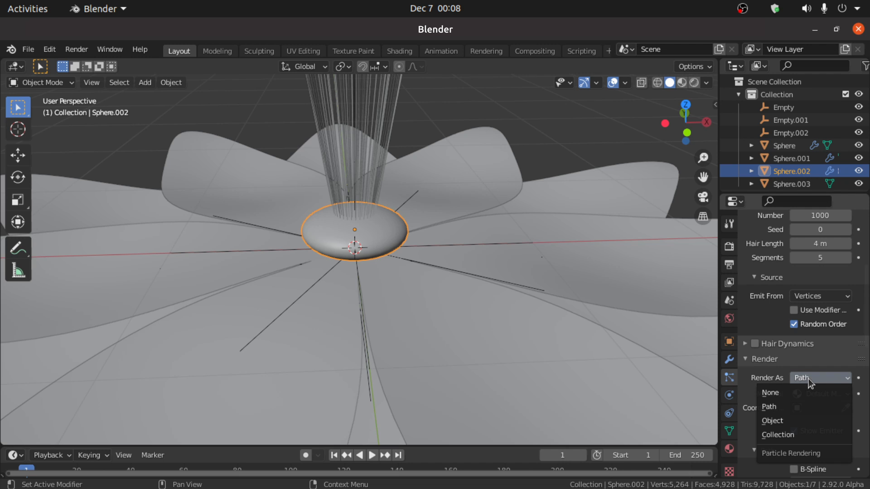
click(781, 423)
scroll(786, 423, down, 2)
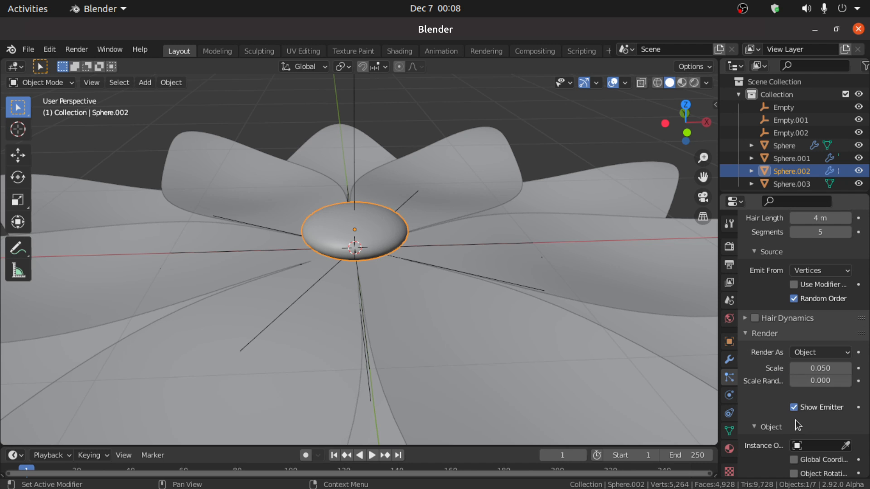
click(813, 445)
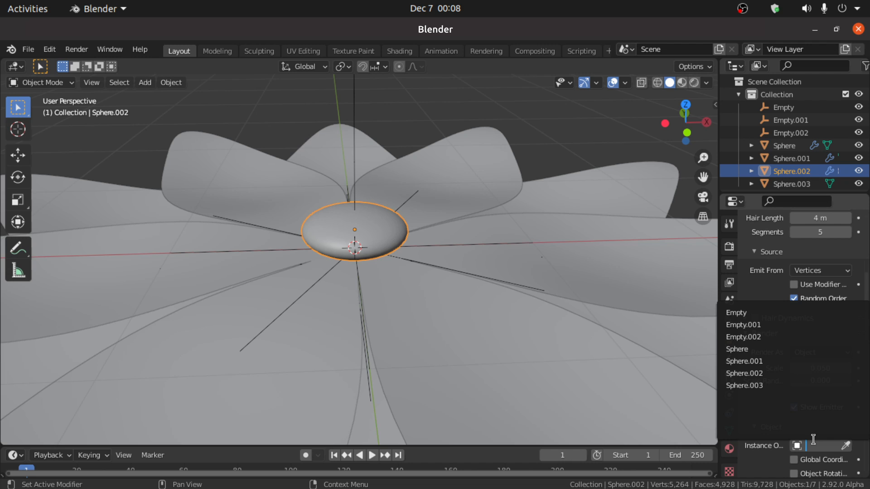
click(757, 386)
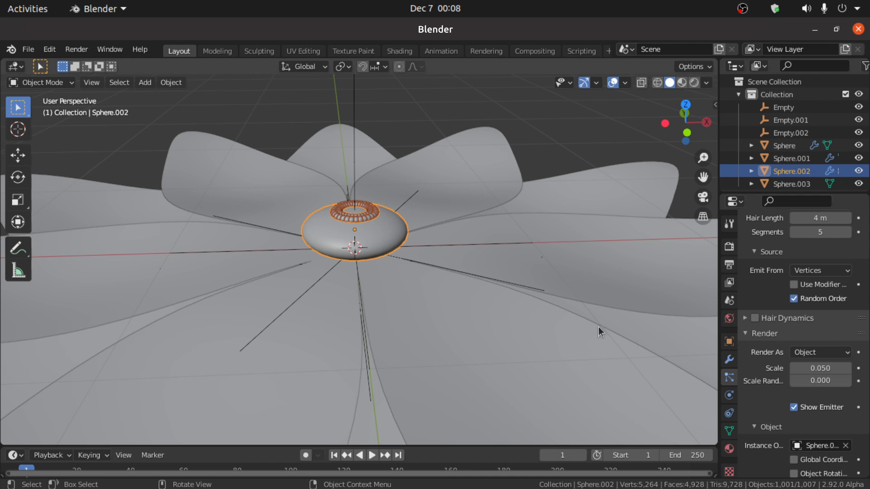
Reduce the render scale of the center sphere's particle instances to 0.025
middle_drag(598, 327, 447, 304)
scroll(337, 259, up, 5)
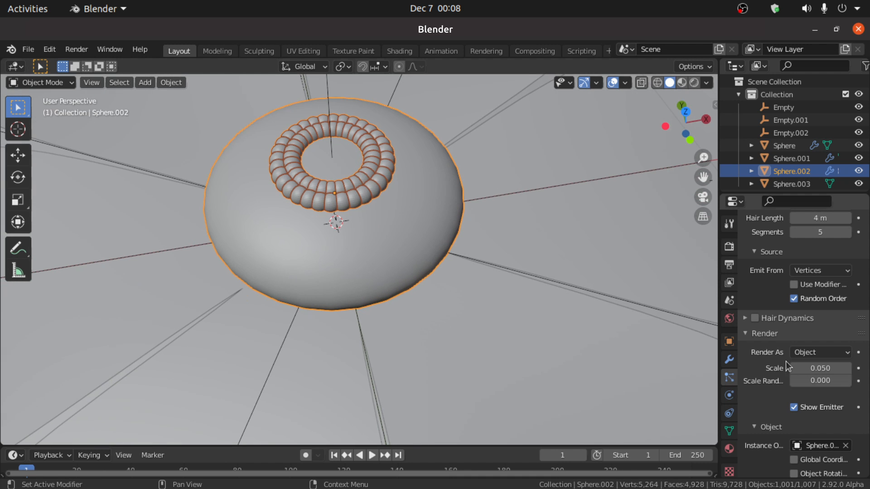
drag(821, 368, 796, 368)
scroll(508, 273, down, 8)
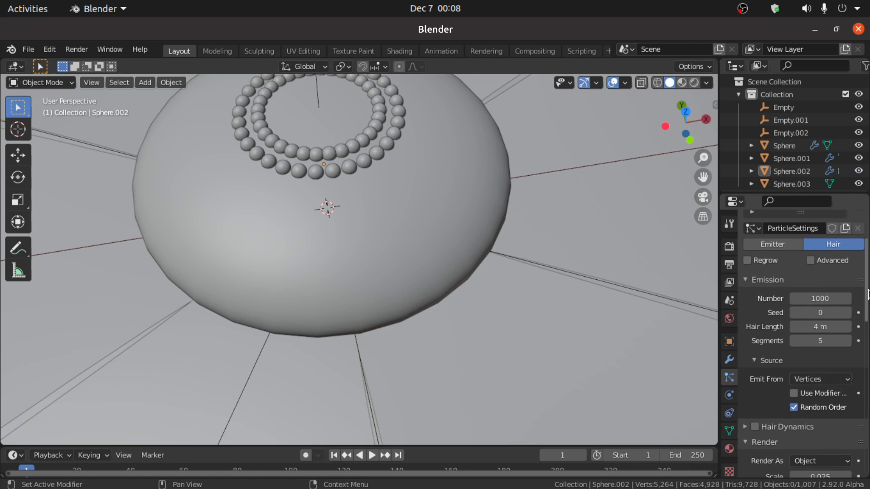
Set the number of hair particles in Sphere.002's particle system to 300
drag(868, 281, 868, 258)
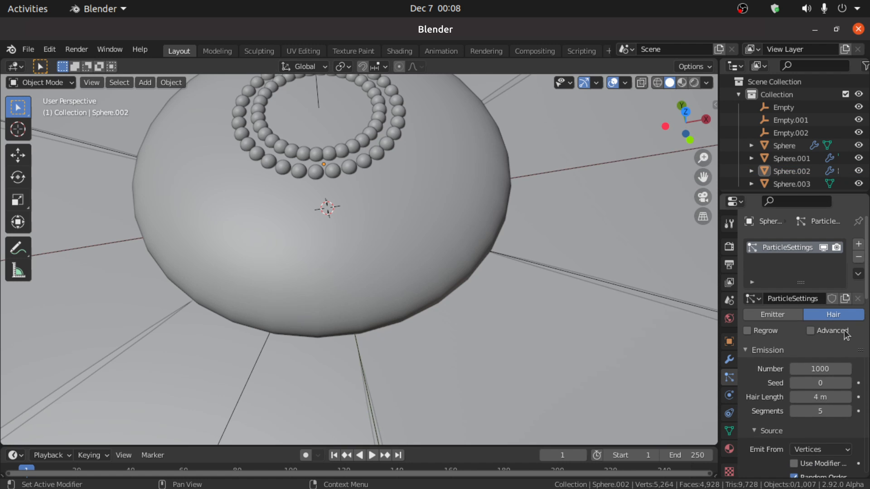
click(822, 368)
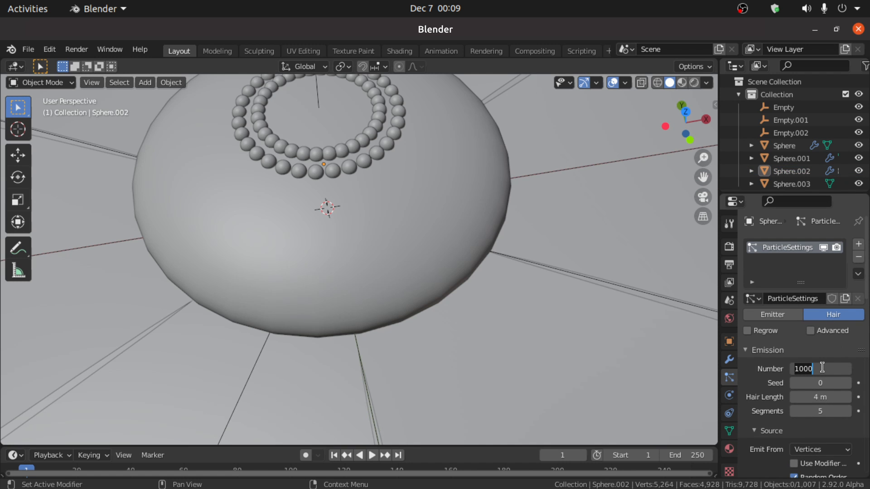
text(30)
key(Return)
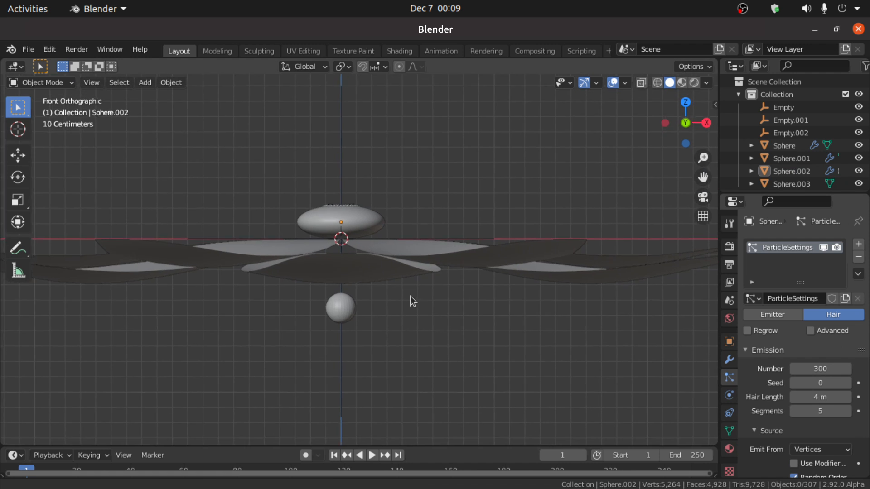
Add a Bezier curve at the world origin and show it in the front view
shift+middle_drag(409, 296, 402, 273)
middle_drag(298, 213, 324, 241)
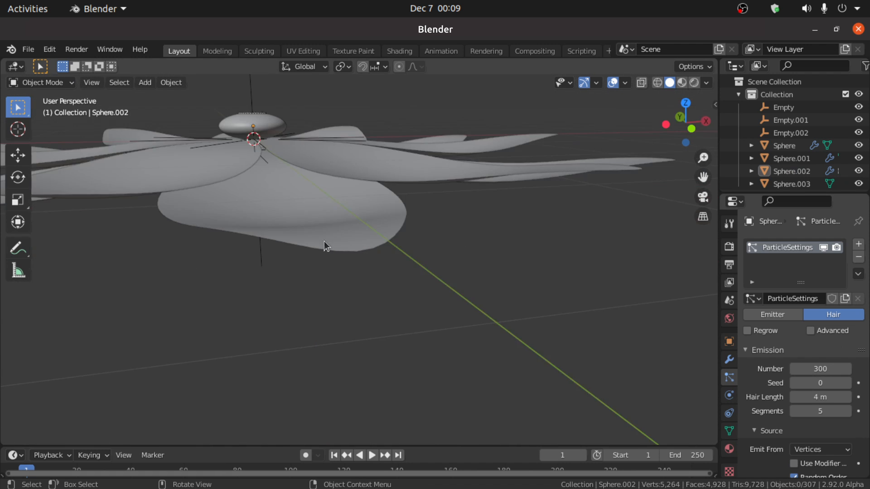
key(KP_1)
scroll(309, 258, up, 5)
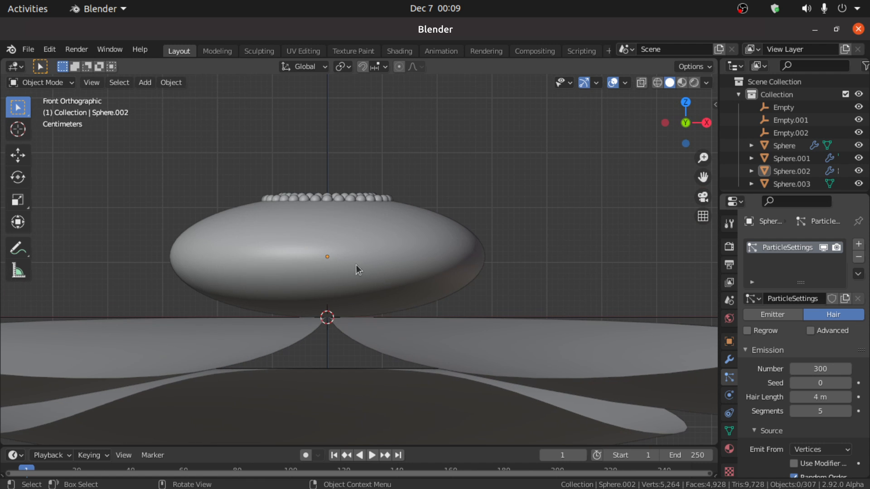
key(Delete)
scroll(317, 281, down, 5)
key(shift+a)
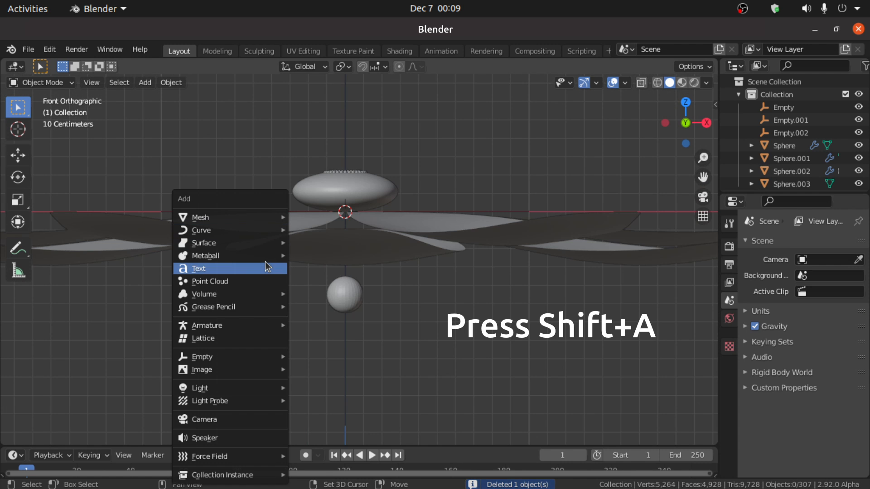
mouse_move(215, 231)
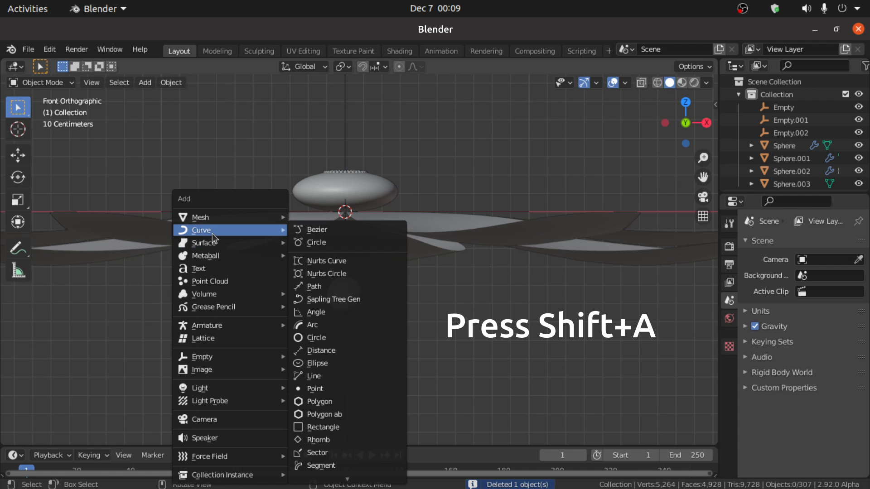
click(338, 233)
middle_drag(338, 233, 352, 248)
key(KP_1)
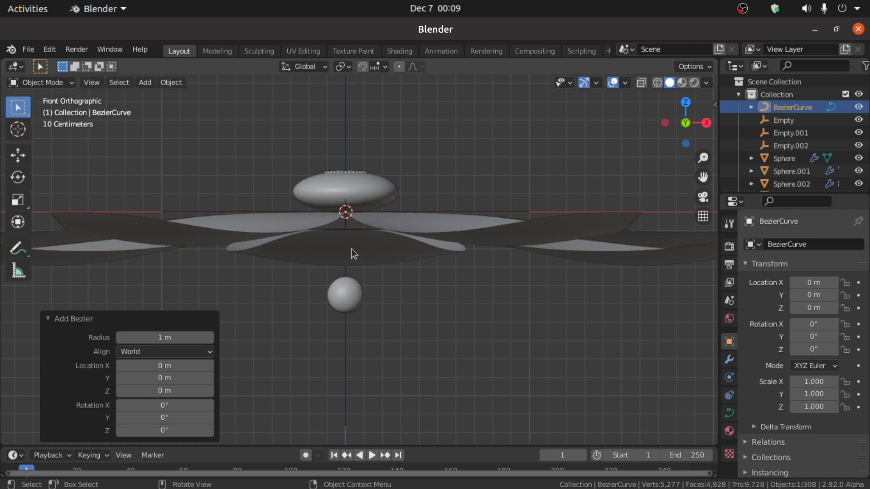
Move the Bezier curve straight down about 0.7 m along Z, below the small sphere
key(g)
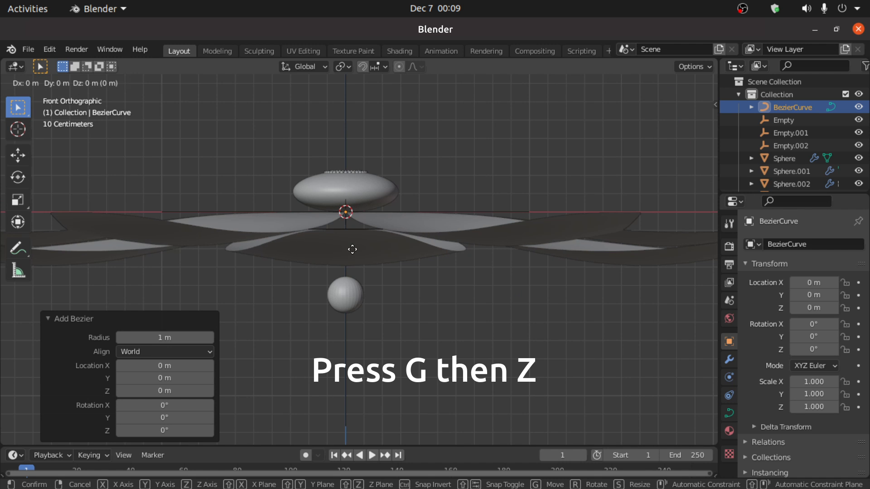
key(z)
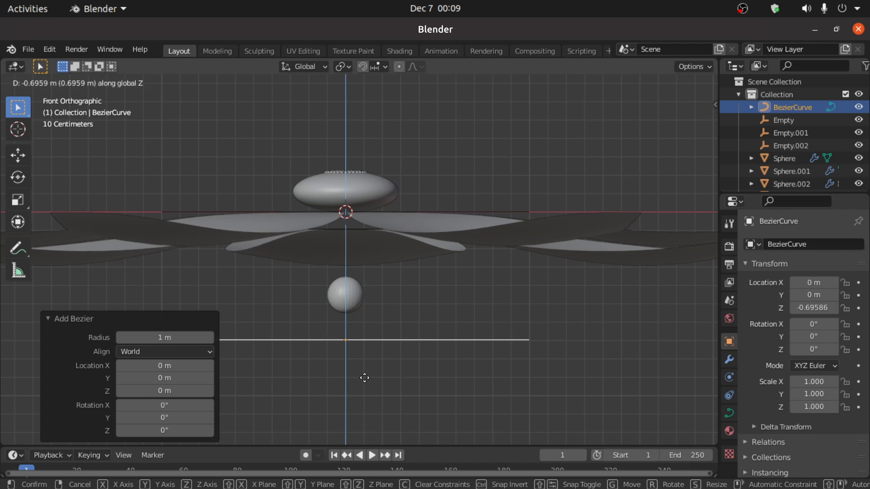
click(366, 377)
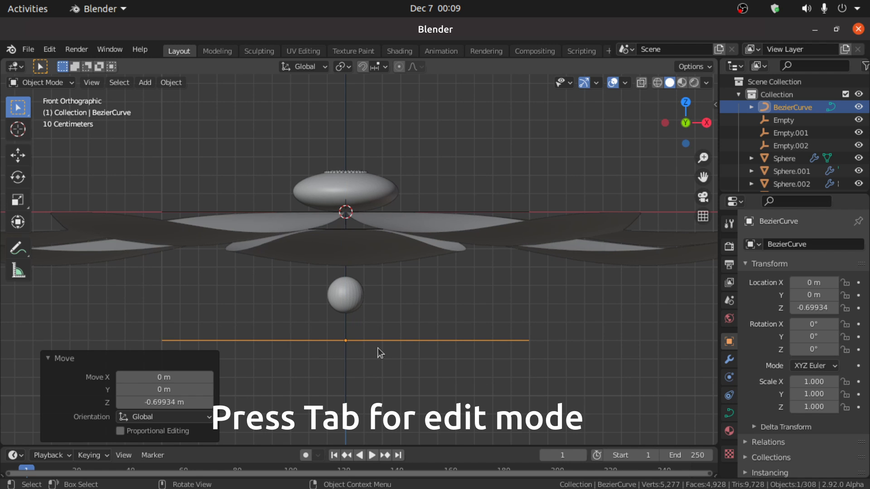
In Edit Mode, set the curve's handles to Vector and rotate all its points 90° about the global Y axis
key(Tab)
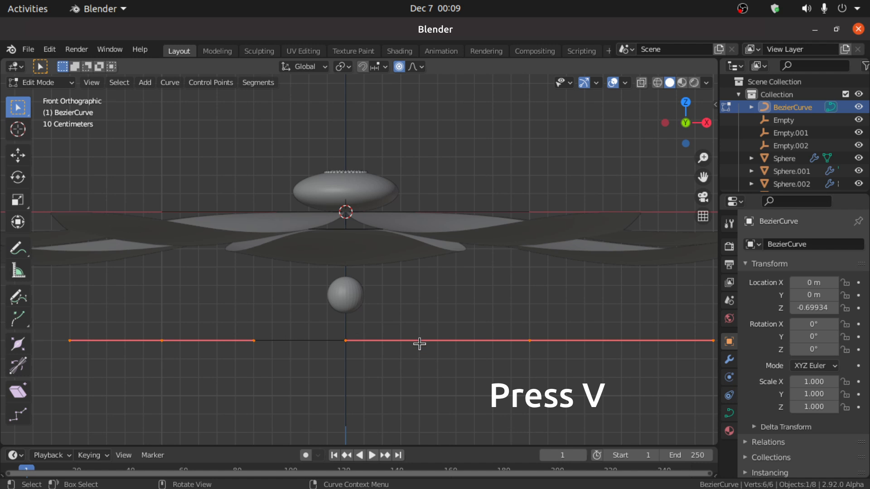
key(v)
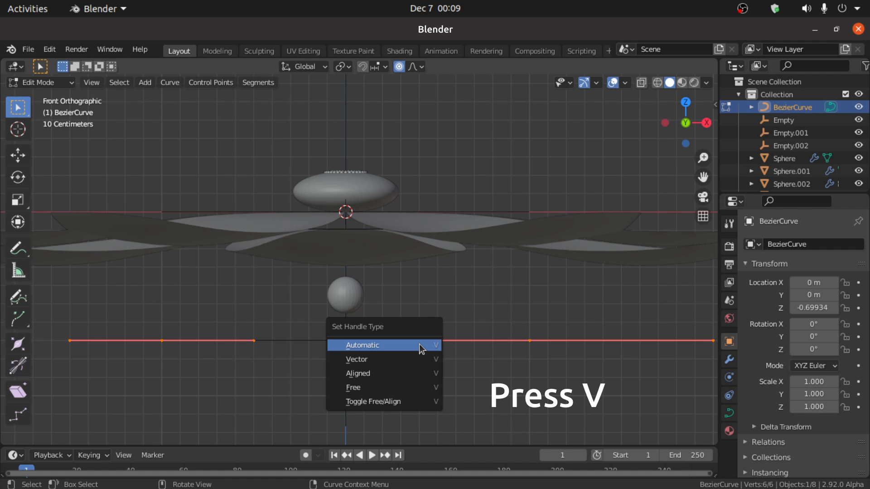
click(404, 363)
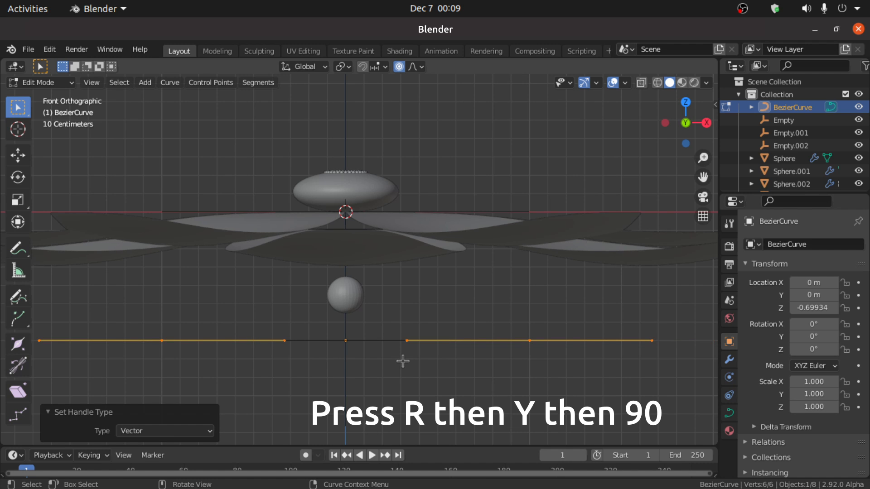
key(r)
key(y)
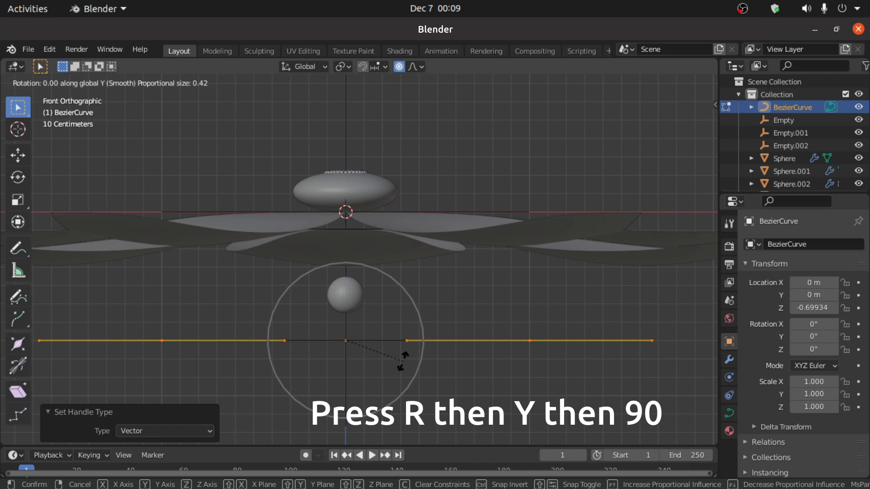
text(90)
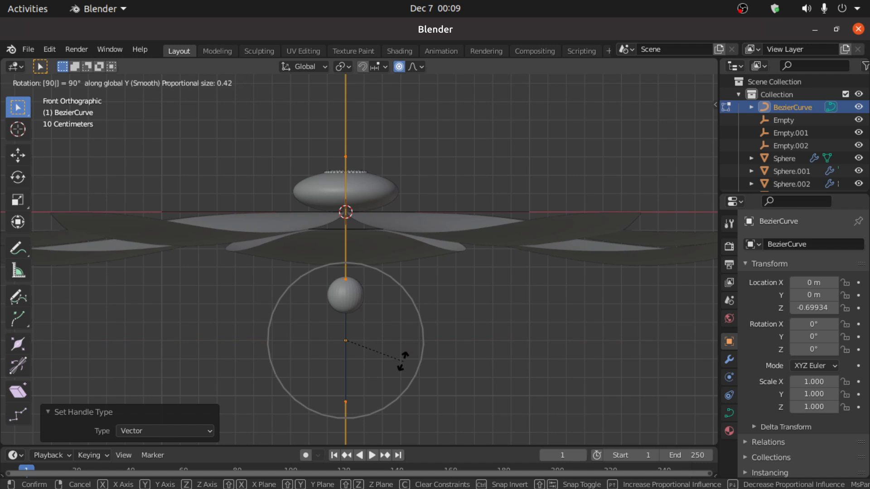
key(Return)
scroll(403, 361, down, 3)
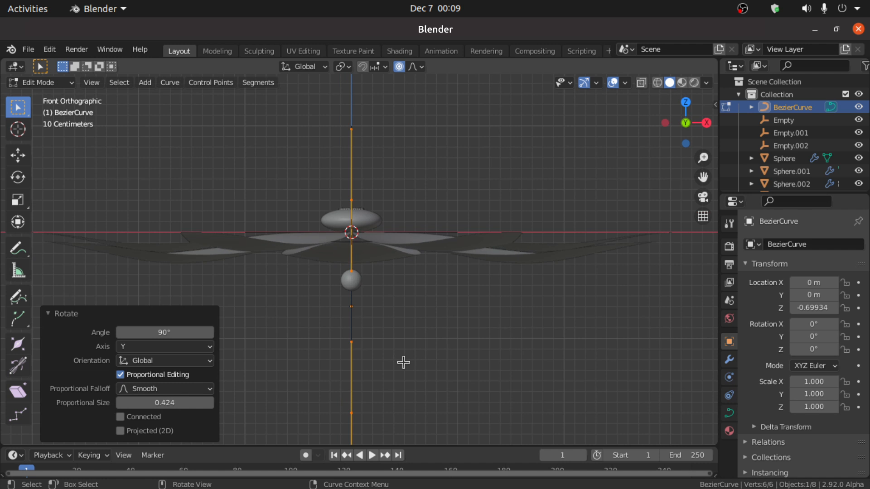
Turn off proportional editing and extrude the curve's top control point diagonally upward in the positive X direction
click(398, 67)
click(432, 334)
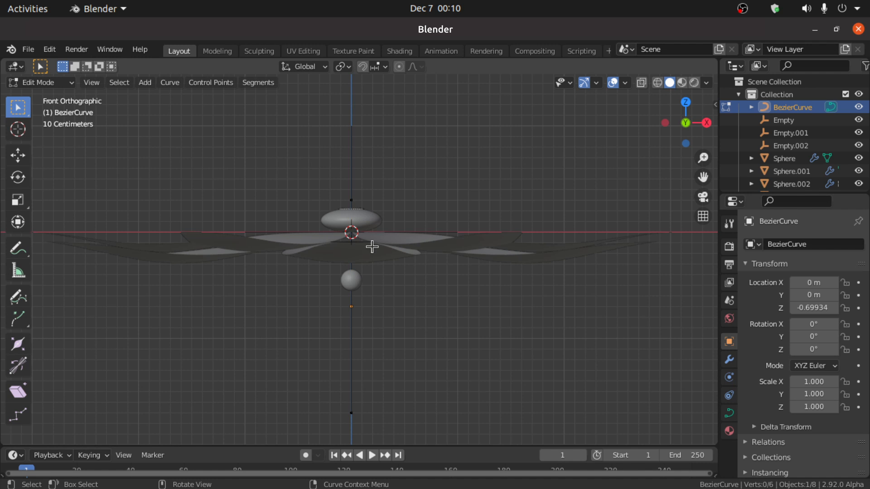
click(358, 199)
key(e)
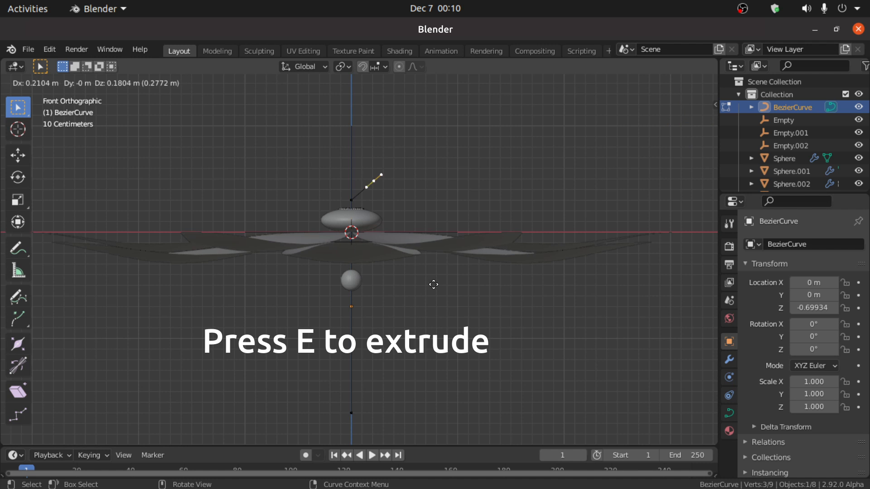
click(503, 209)
Scale all of the curve's control points down uniformly to about 0.31
click(429, 334)
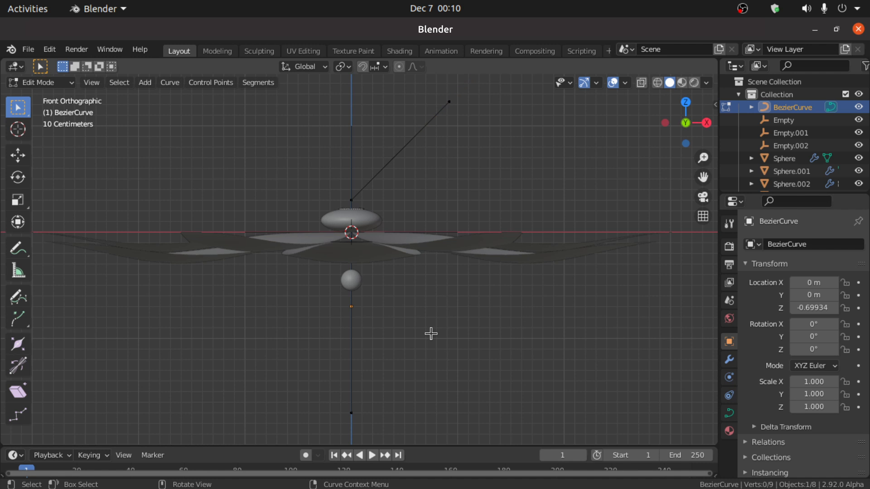
key(a)
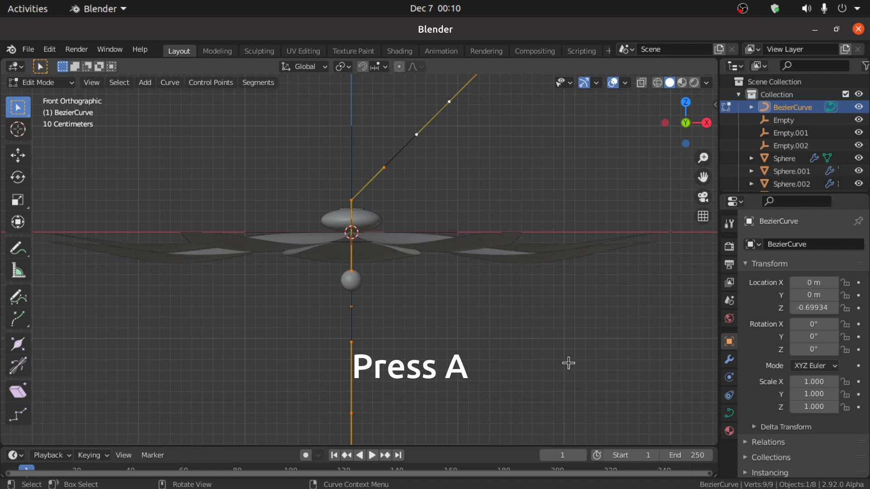
key(s)
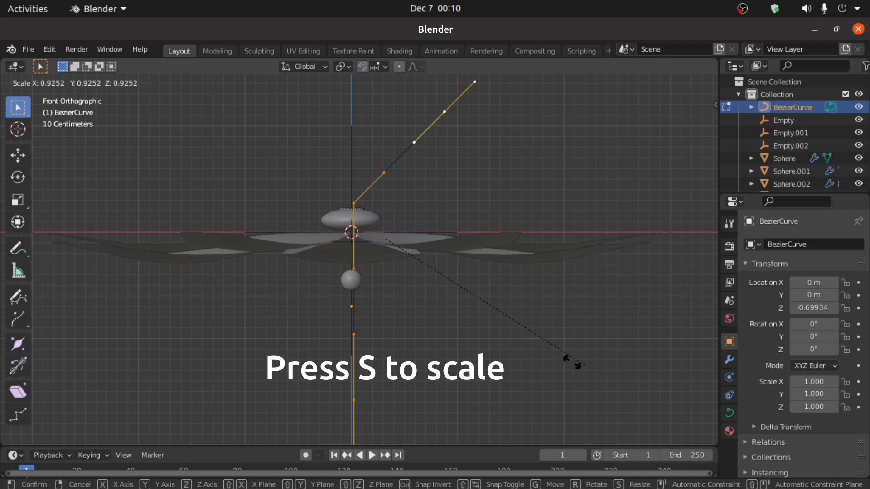
click(421, 309)
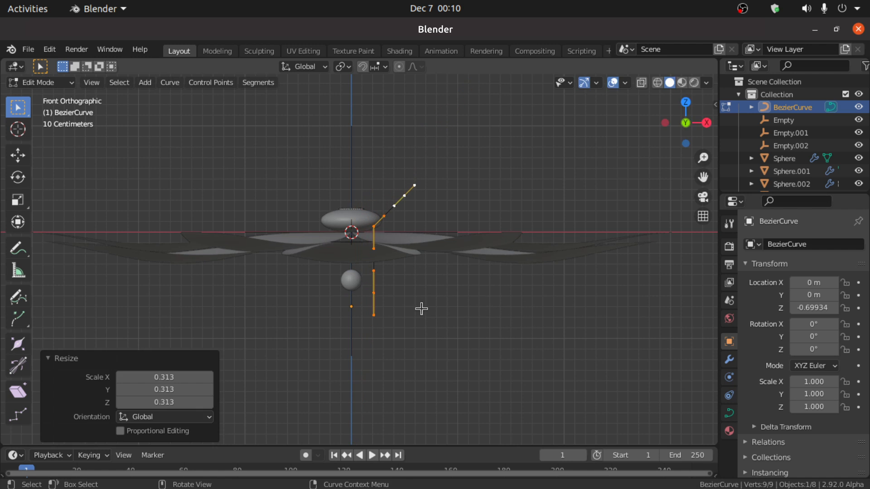
click(431, 337)
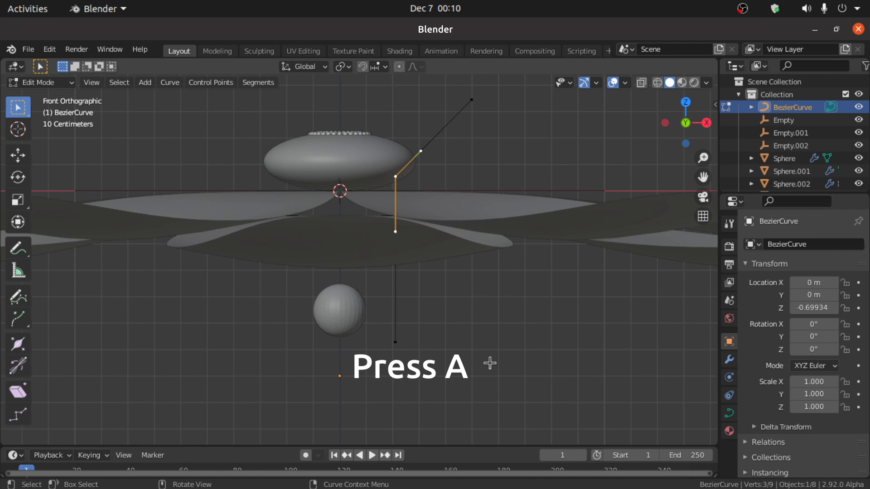
Set the handle type of all the curve's control points to Aligned
click(489, 362)
key(a)
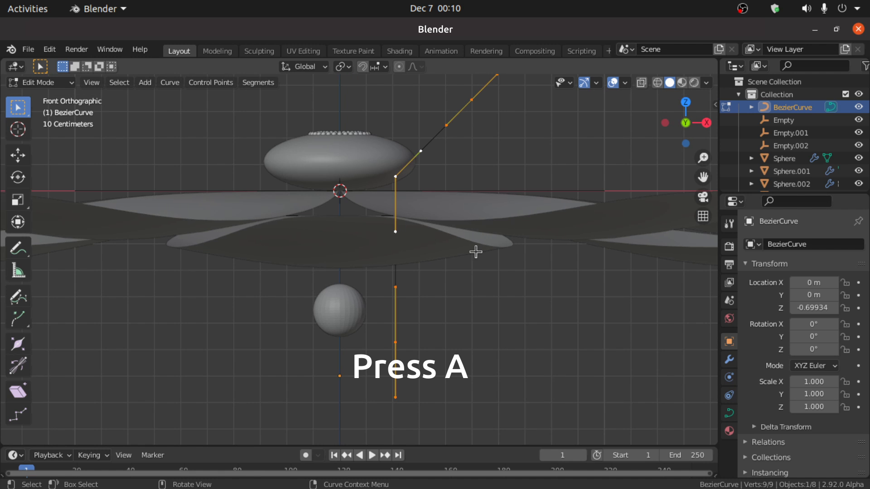
key(v)
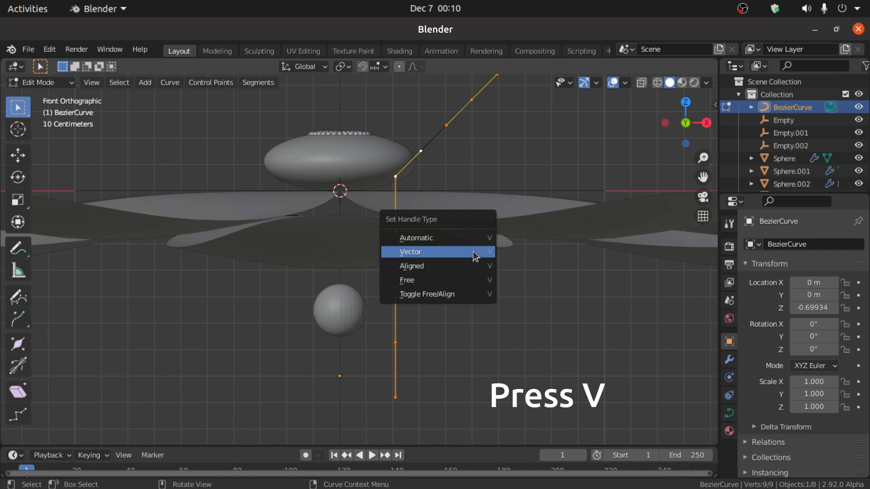
click(406, 267)
click(447, 330)
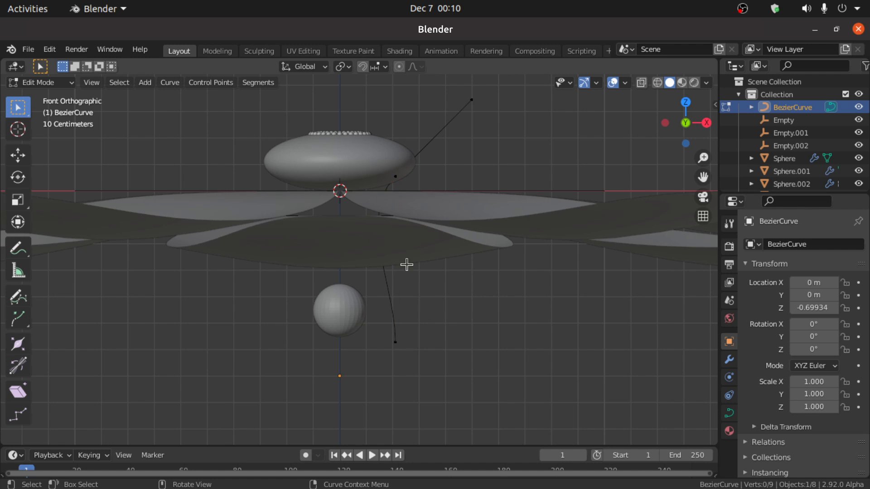
Scale the curve's middle and lowest control points to 0 along X, and return to Object Mode
click(397, 179)
shift+click(397, 348)
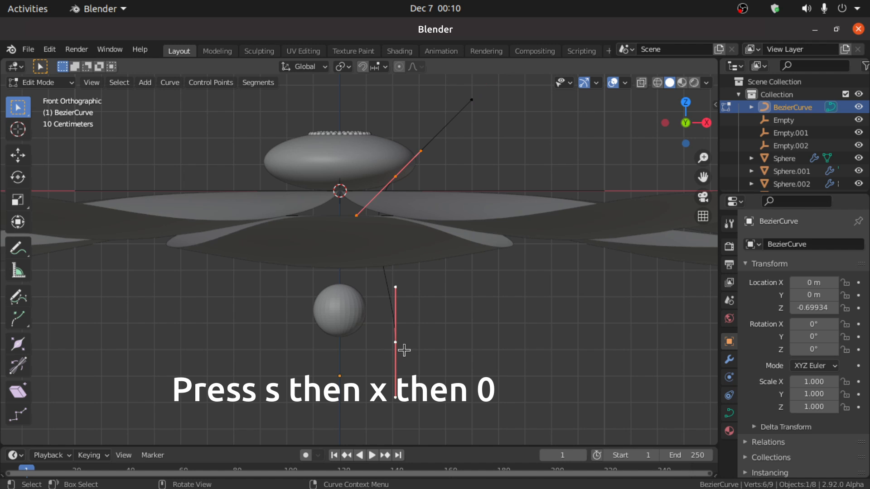
key(s)
key(x)
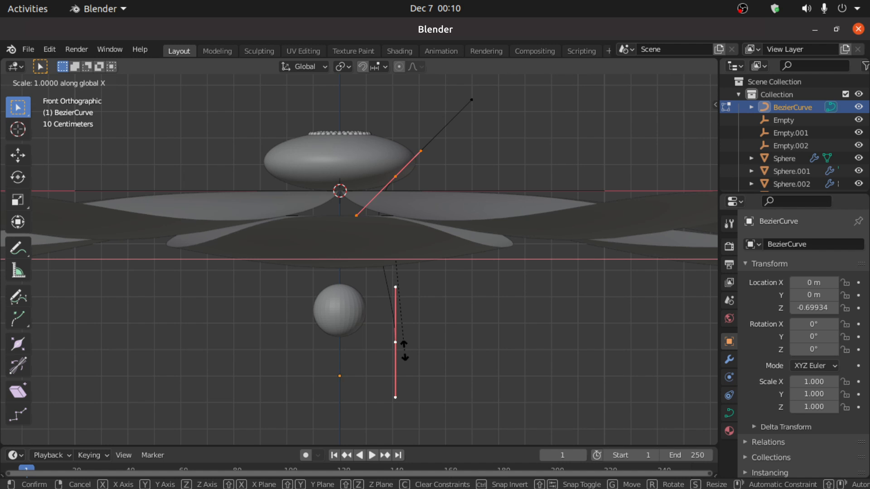
key(0)
key(Return)
key(Tab)
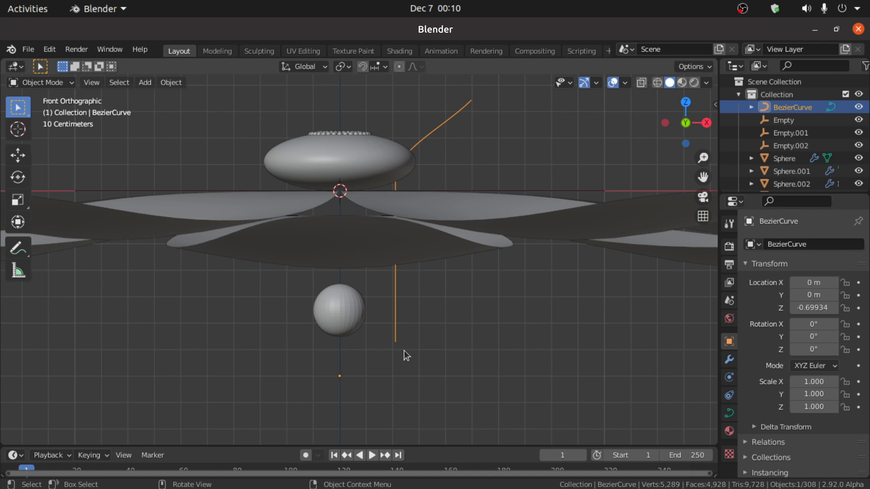
Move the whole curve down about 0.72 m along Z so it sits beneath the petals
key(g)
key(z)
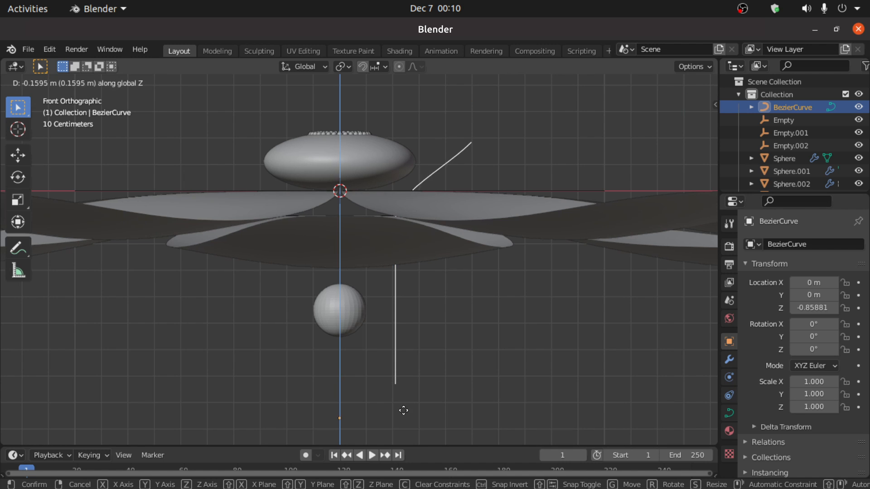
click(402, 199)
scroll(401, 199, down, 4)
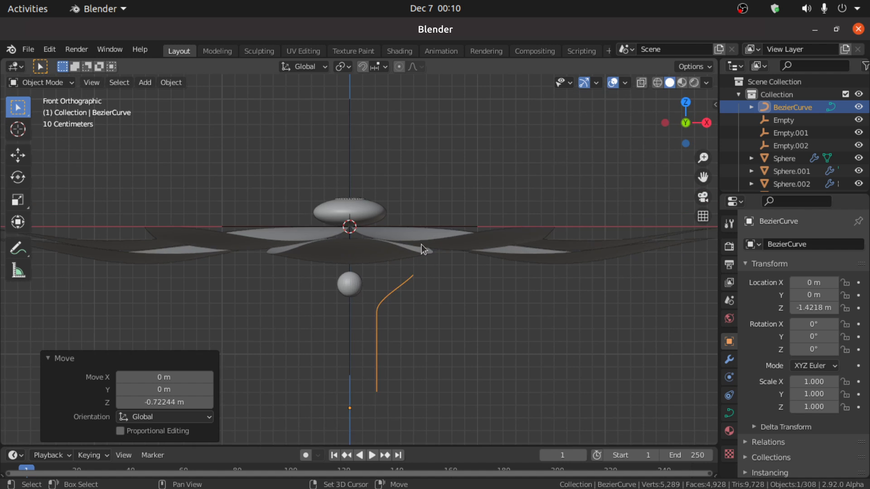
Shorten the curve by moving its lowest control point up about 0.27 m along Z in Edit Mode
shift+scroll(420, 243, down, 3)
key(Tab)
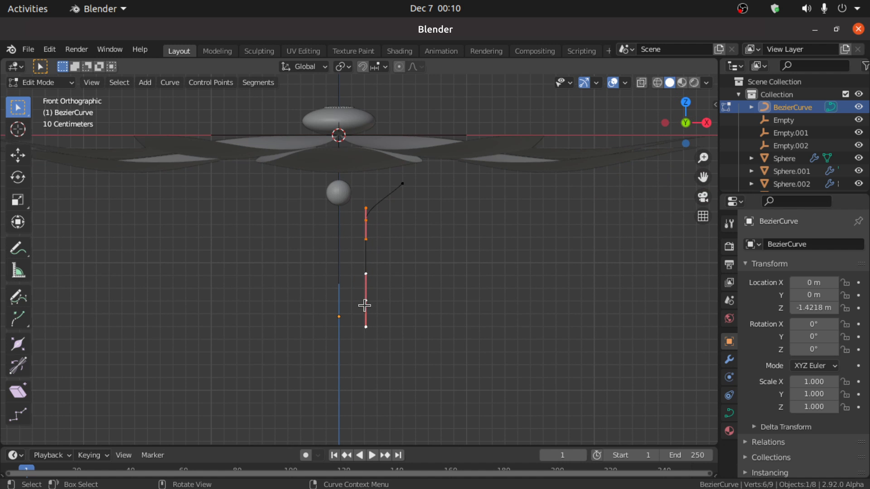
click(382, 310)
key(g)
key(z)
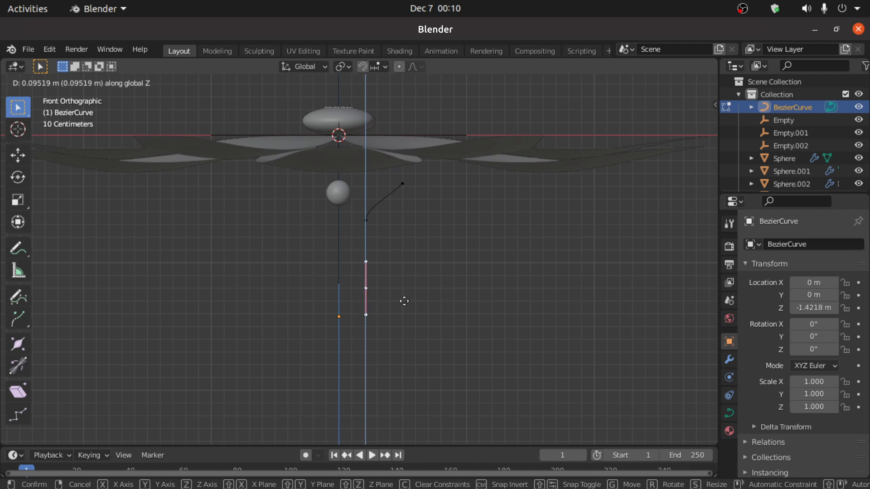
click(404, 282)
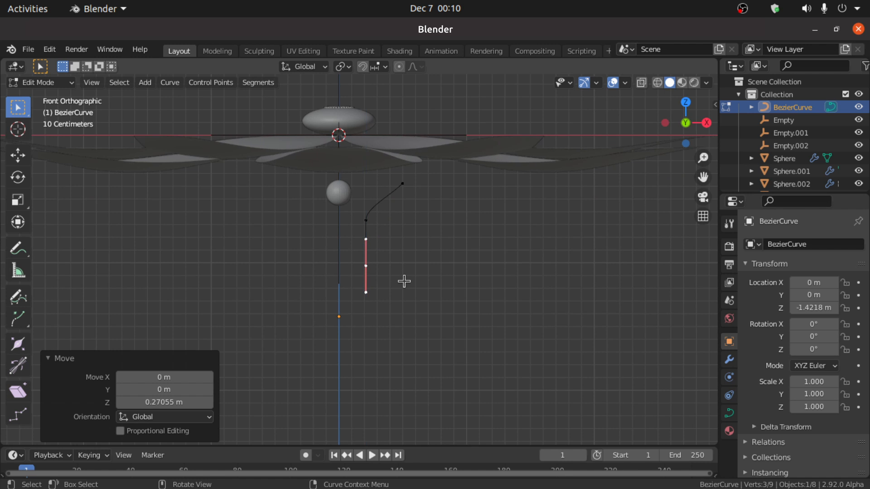
Move the curve's lowest control point slightly further up along Z and return to Object Mode
scroll(404, 282, up, 4)
key(g)
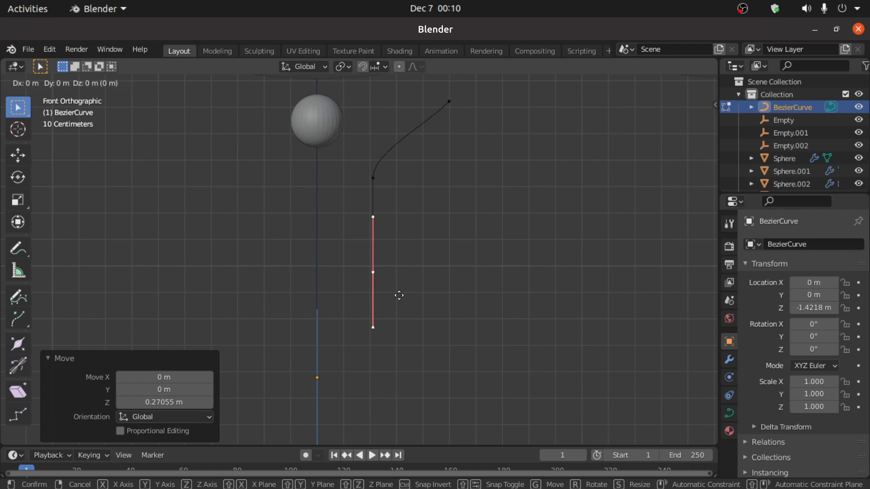
key(z)
click(398, 283)
key(Tab)
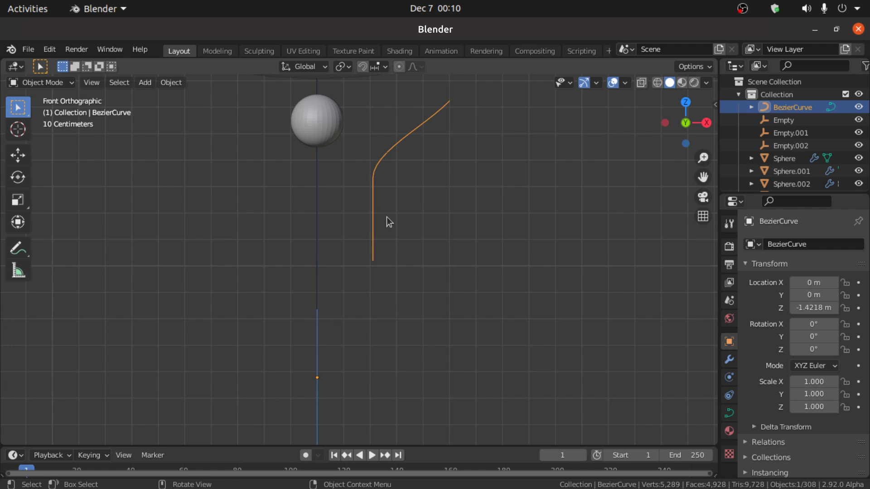
Snap the 3D cursor to the curve's middle control point in Edit Mode, and return to Object Mode
key(Tab)
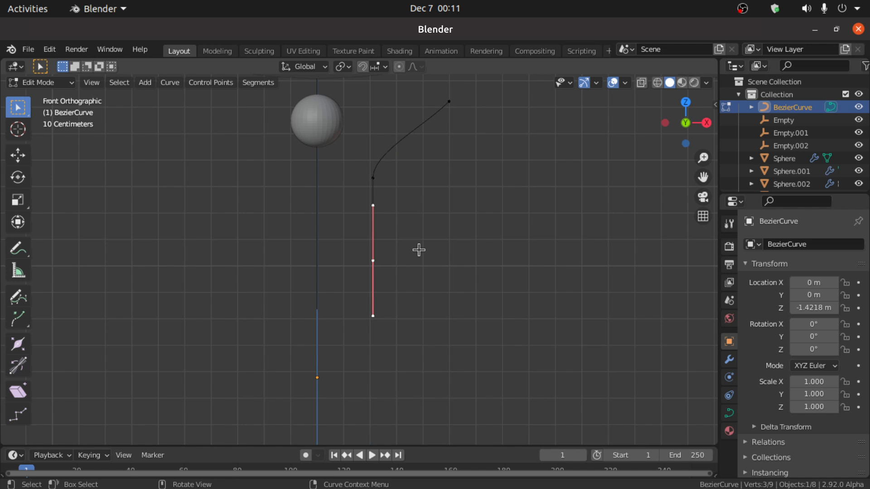
key(alt+a)
click(379, 190)
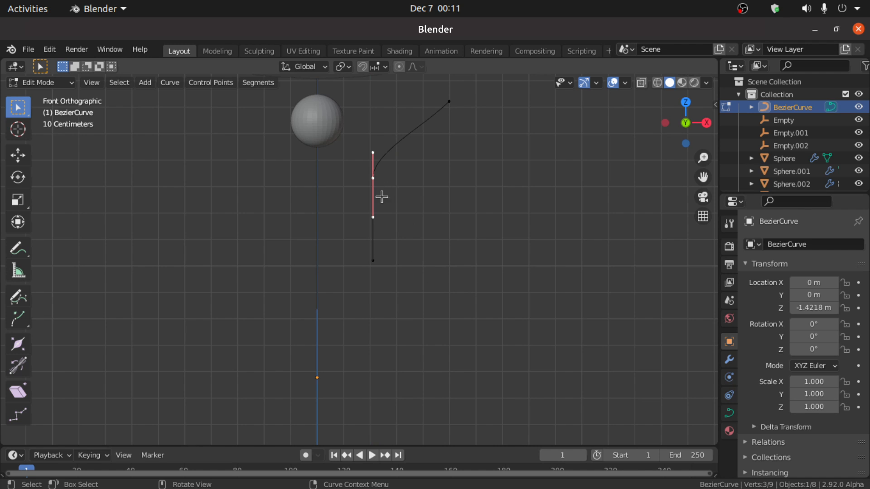
key(shift+s)
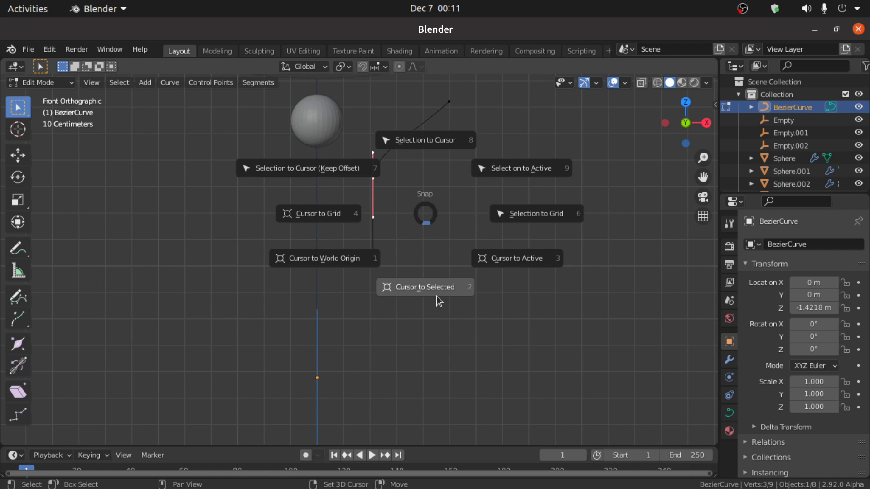
click(441, 290)
key(Tab)
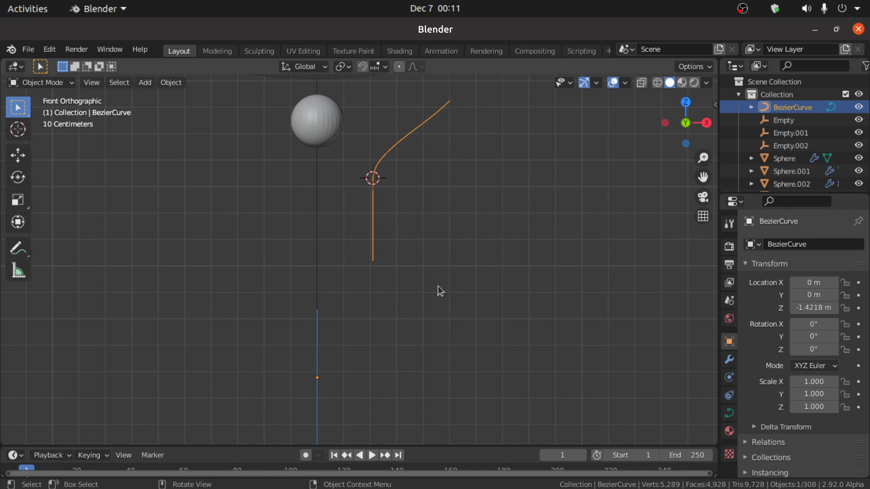
Set the curve's origin to the 3D cursor
right_click(390, 151)
mouse_move(324, 194)
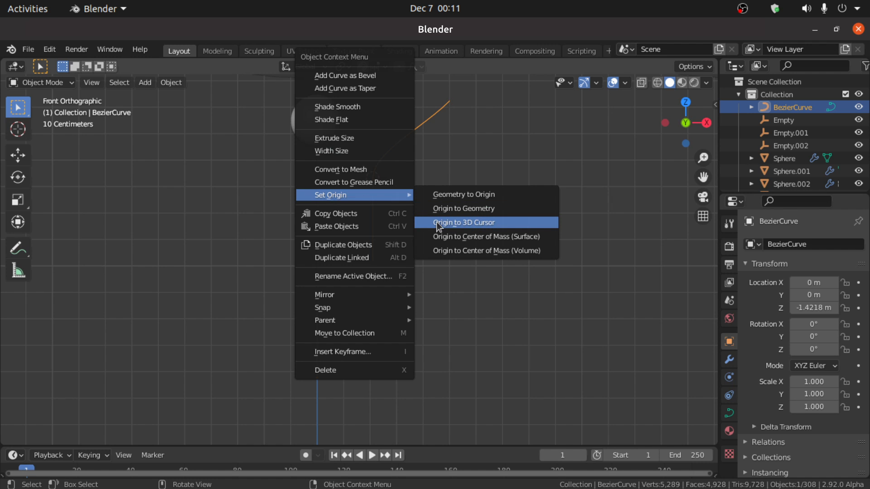
click(466, 222)
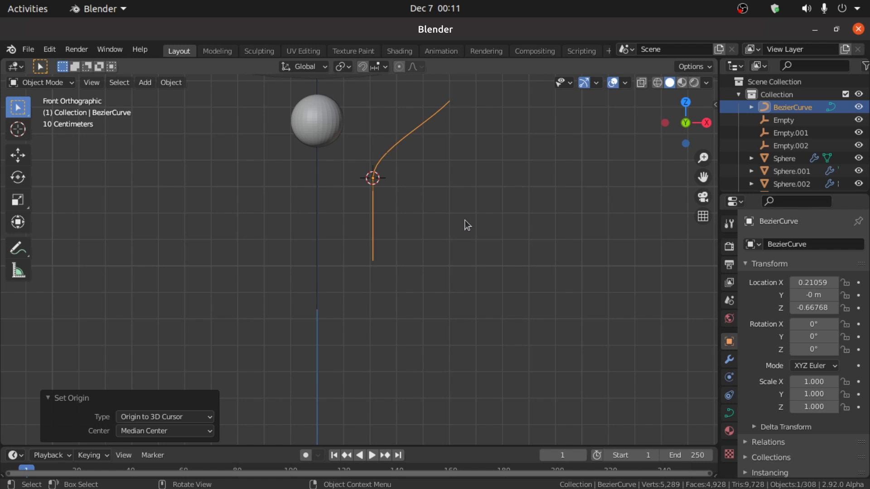
click(461, 225)
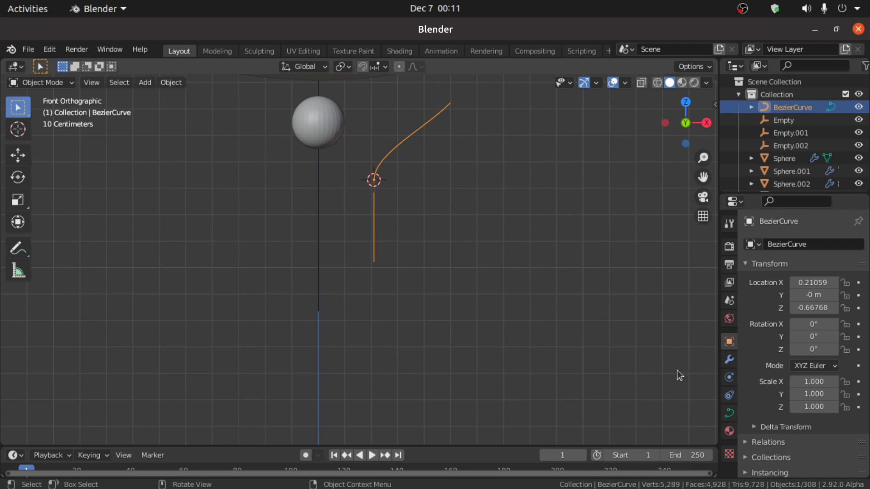
Give the curve a round bevel with a depth of 0.02 m and enable Fill Caps
click(729, 413)
scroll(868, 385, down, 4)
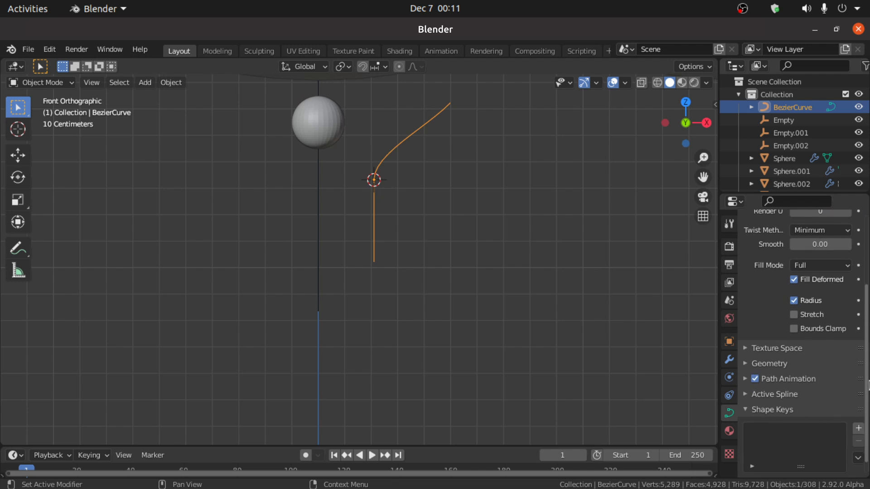
click(746, 364)
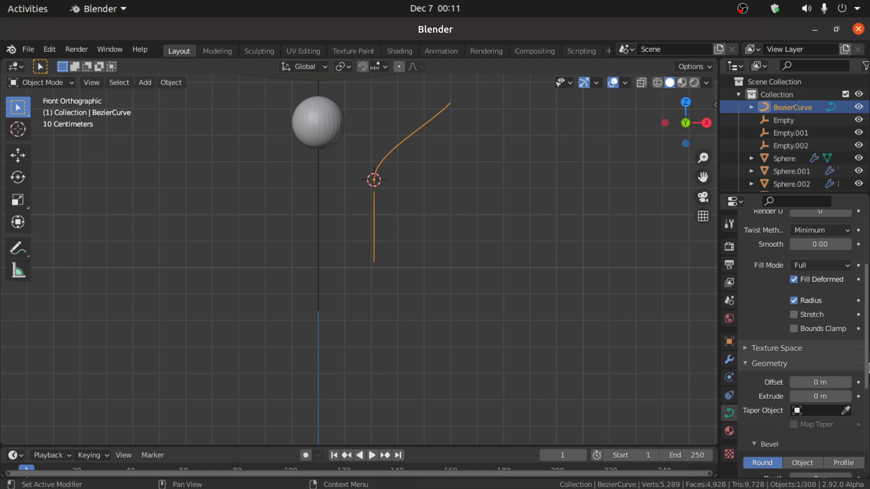
drag(867, 349, 868, 388)
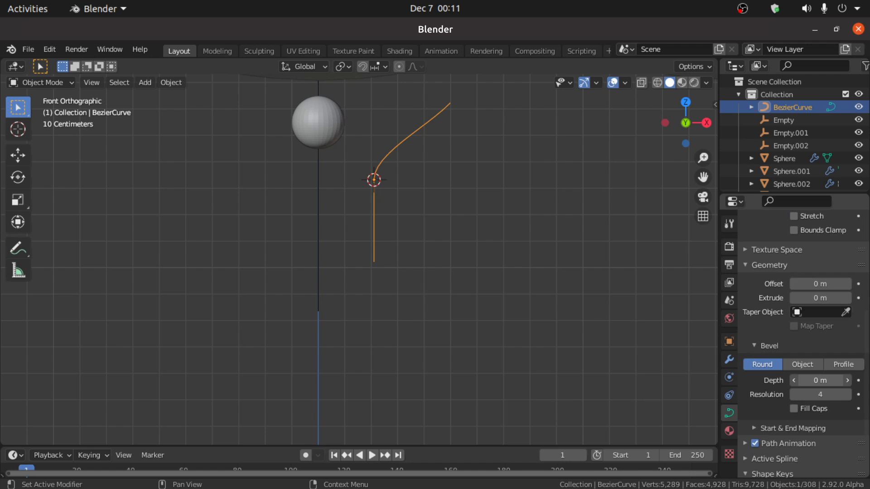
click(847, 380)
click(847, 380)
click(847, 381)
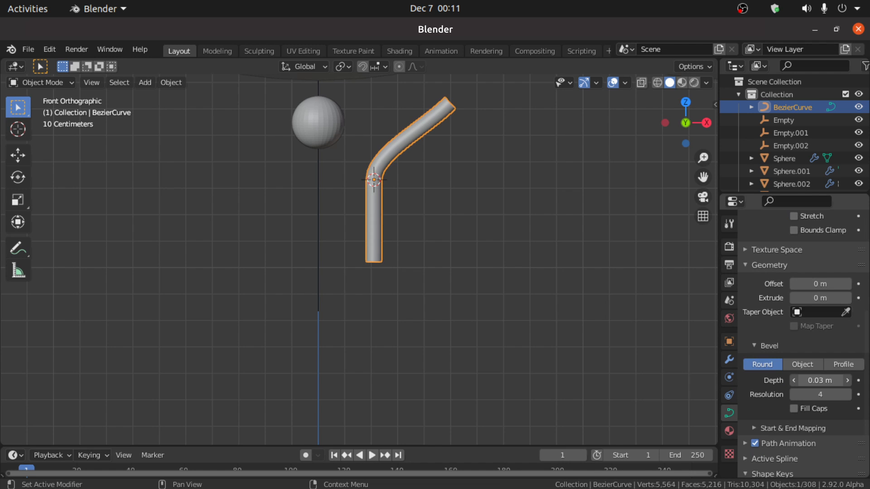
click(794, 381)
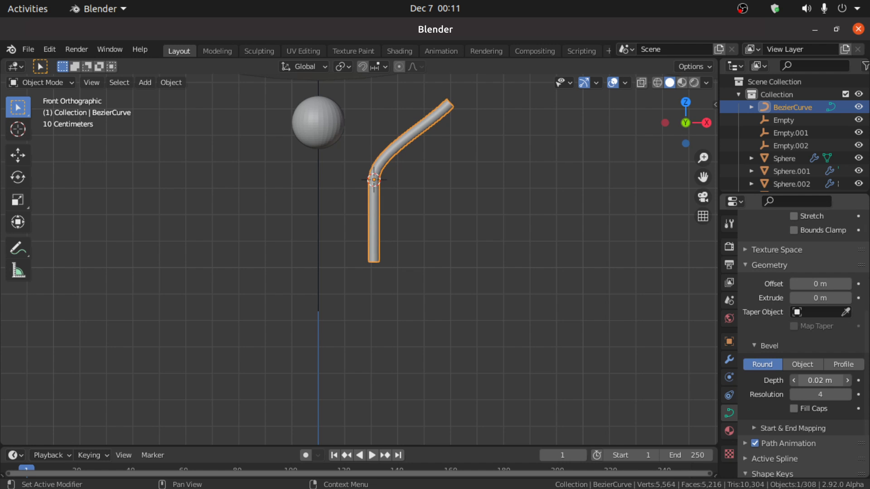
click(797, 409)
scroll(552, 346, down, 1)
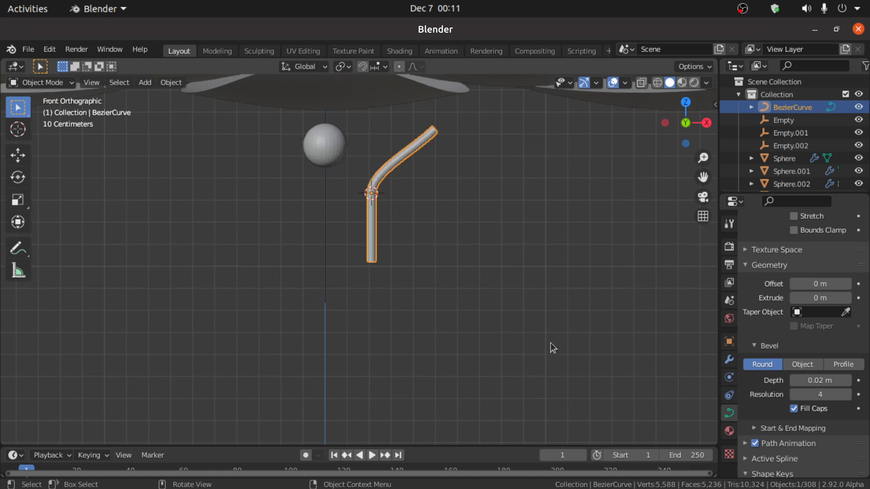
Add a second particle system of type Hair to the flattened sphere at the flower's centre
middle_drag(552, 347, 339, 194)
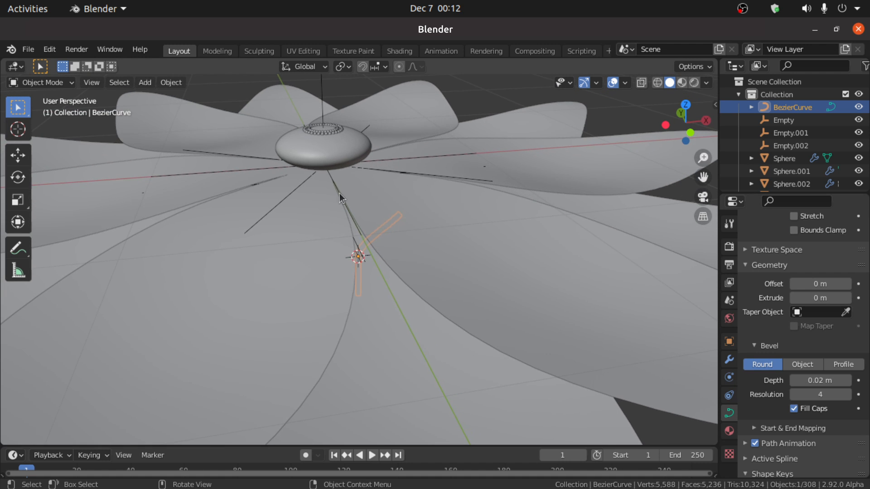
click(333, 159)
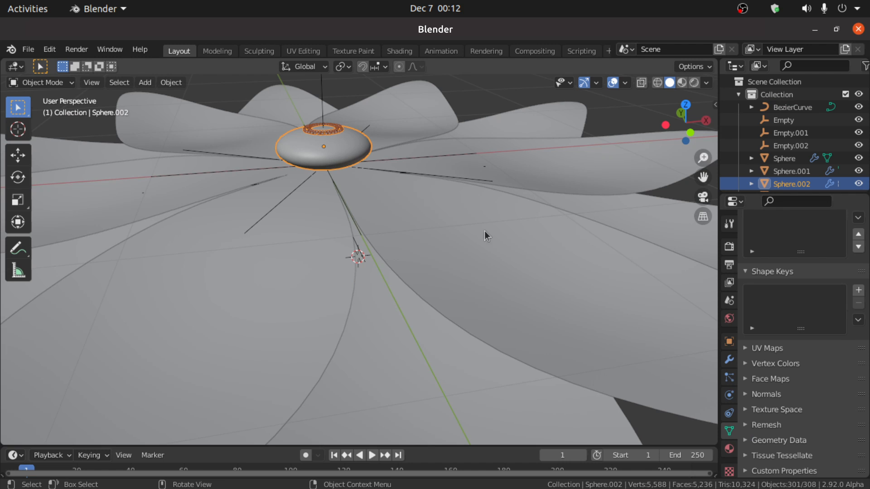
click(730, 377)
scroll(820, 371, up, 5)
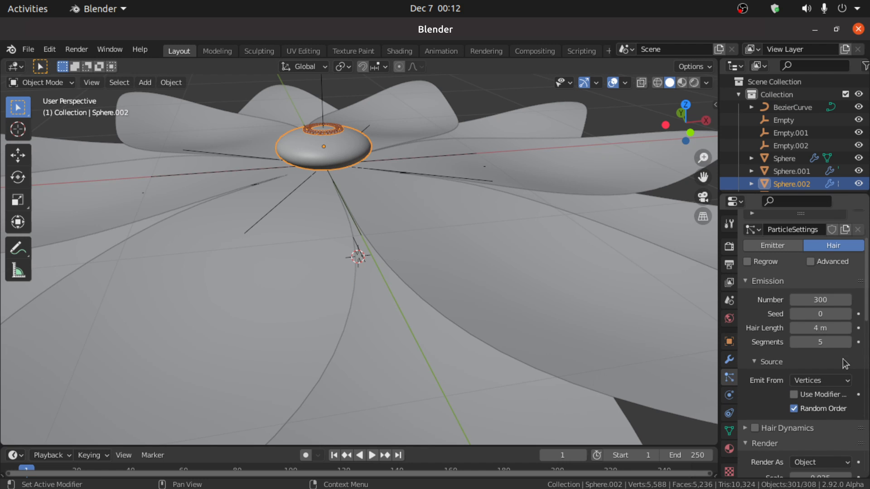
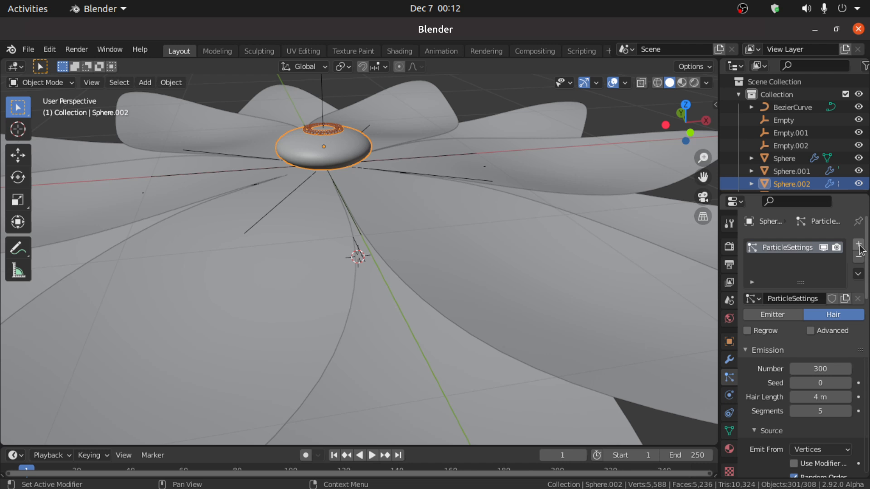
click(858, 245)
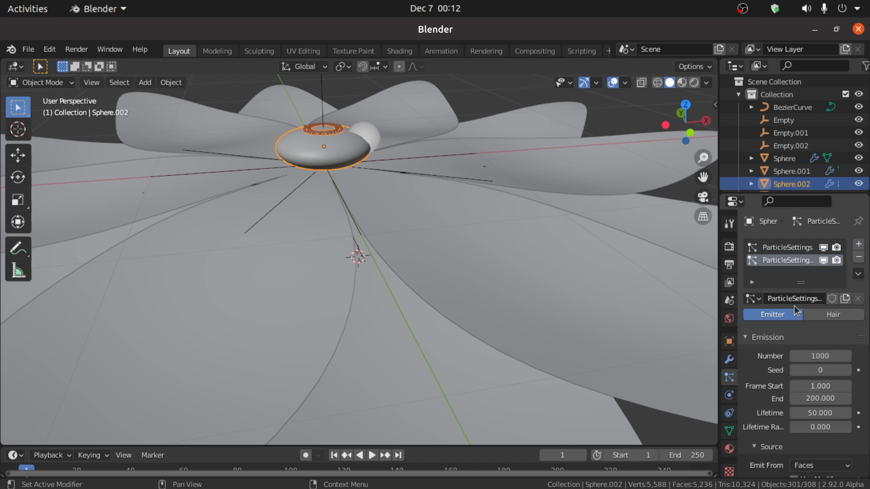
click(833, 314)
Set the new hair system to emit from Vertices and enable its Advanced settings
scroll(816, 335, down, 5)
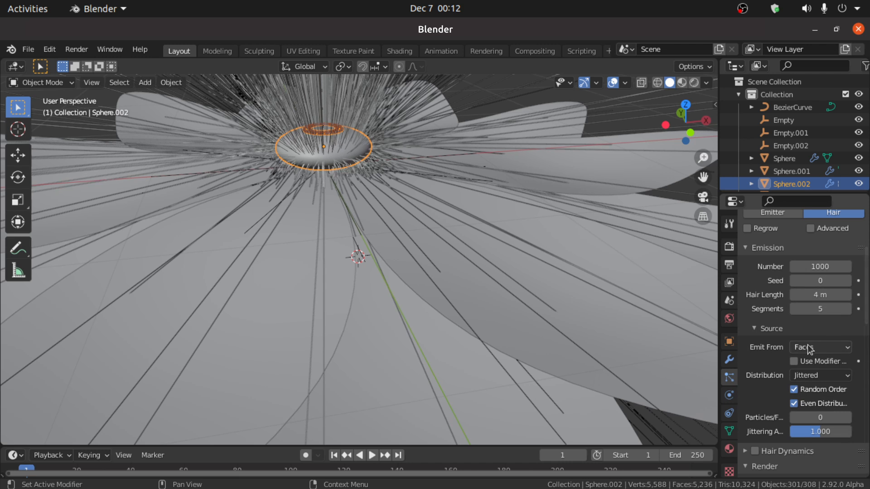
click(809, 348)
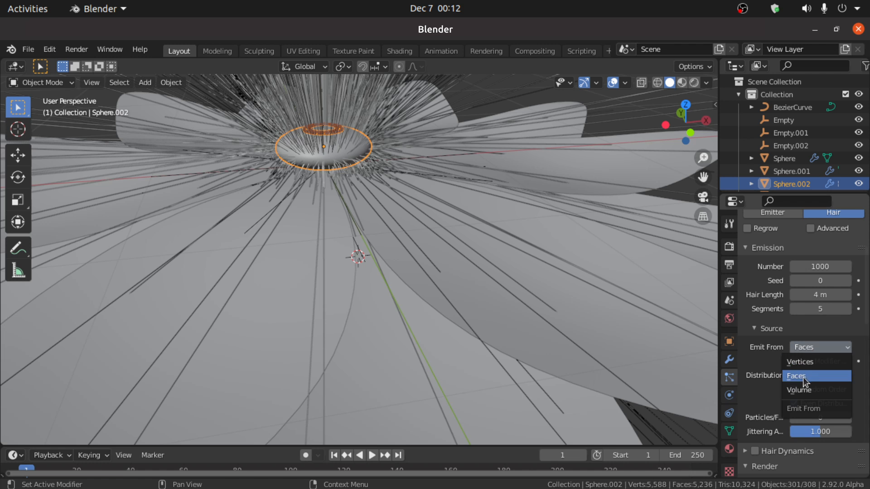
click(803, 365)
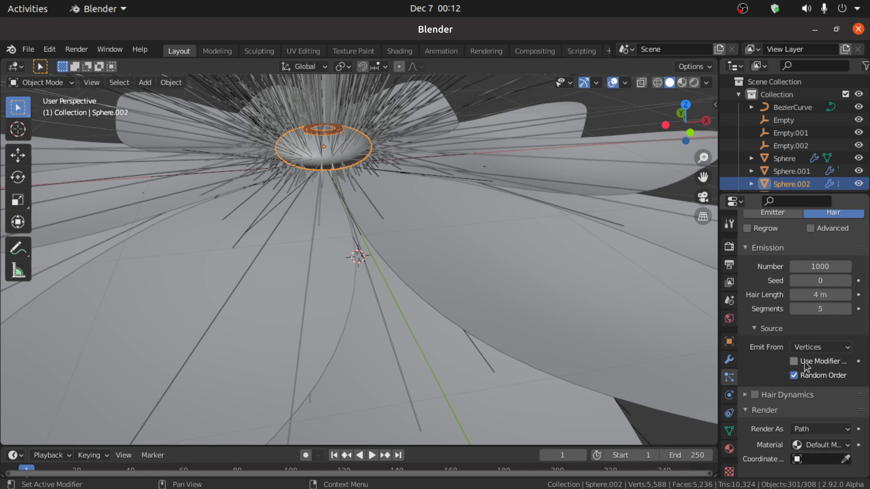
click(811, 228)
Enable Rotation for the new hair particles and set the Orientation Axis to Normal
scroll(806, 317, down, 3)
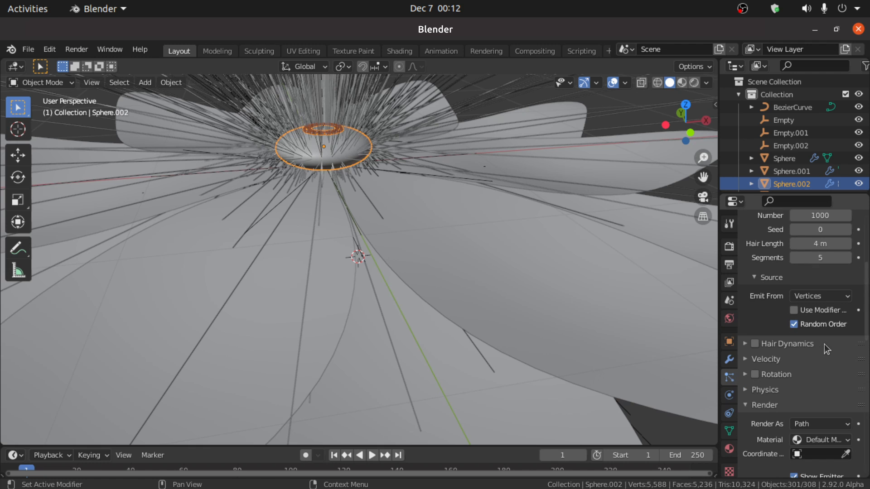
click(754, 374)
click(745, 376)
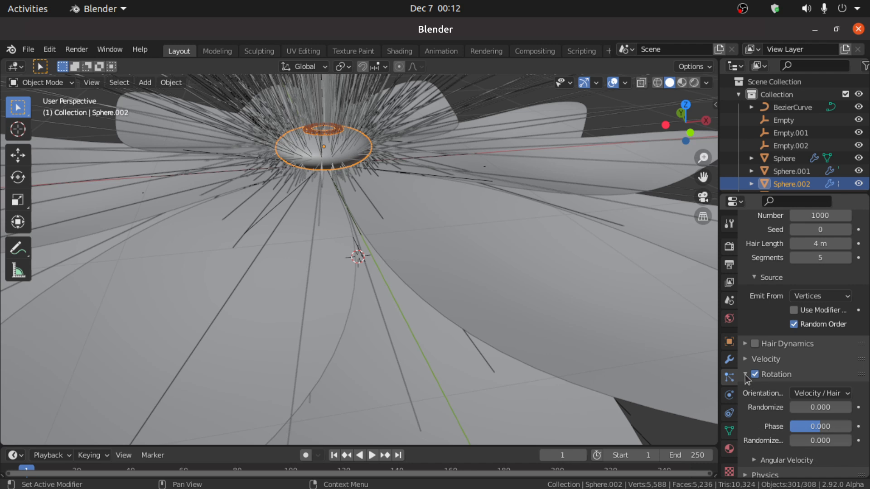
scroll(798, 392, down, 3)
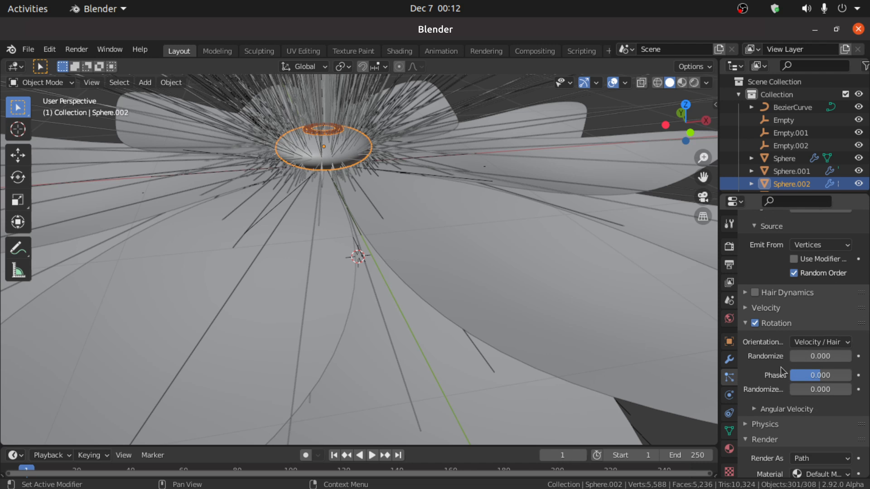
click(815, 341)
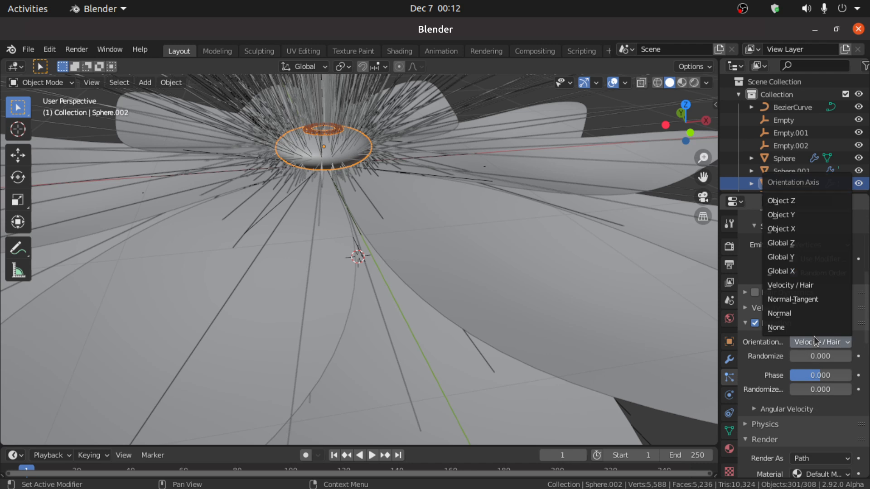
click(798, 318)
Render the new hair particles as Object with BezierCurve as the instance object, and enable Object Rotation
scroll(820, 357, down, 3)
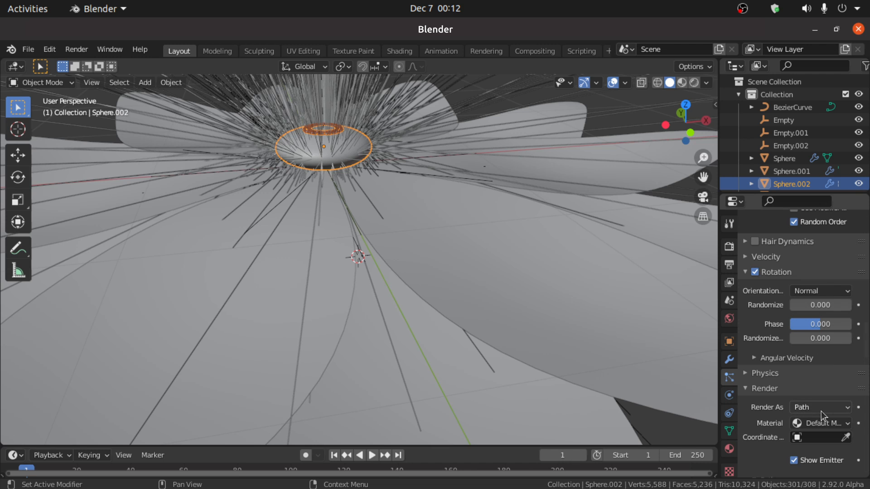
click(809, 409)
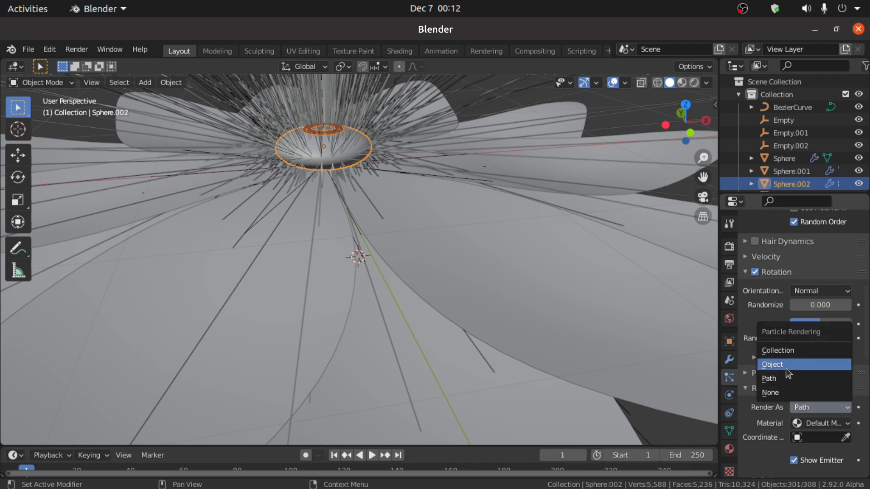
click(785, 367)
scroll(802, 390, down, 5)
click(818, 424)
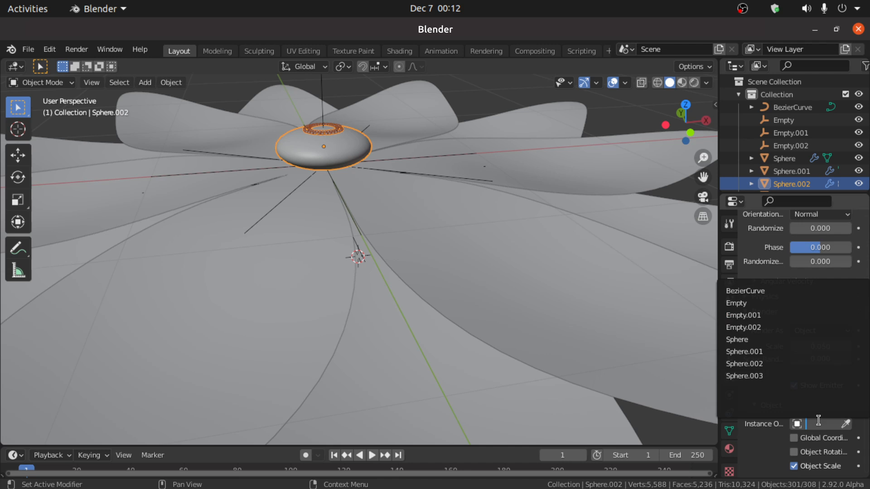
click(756, 290)
scroll(838, 395, down, 5)
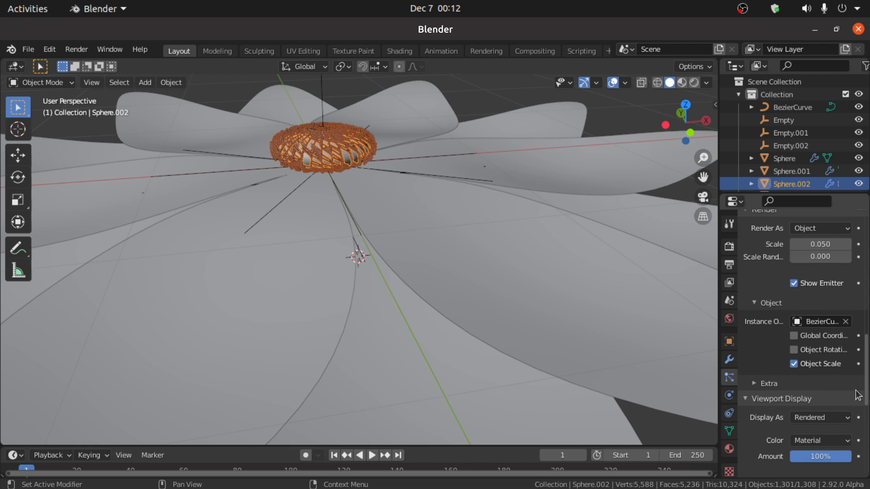
click(793, 349)
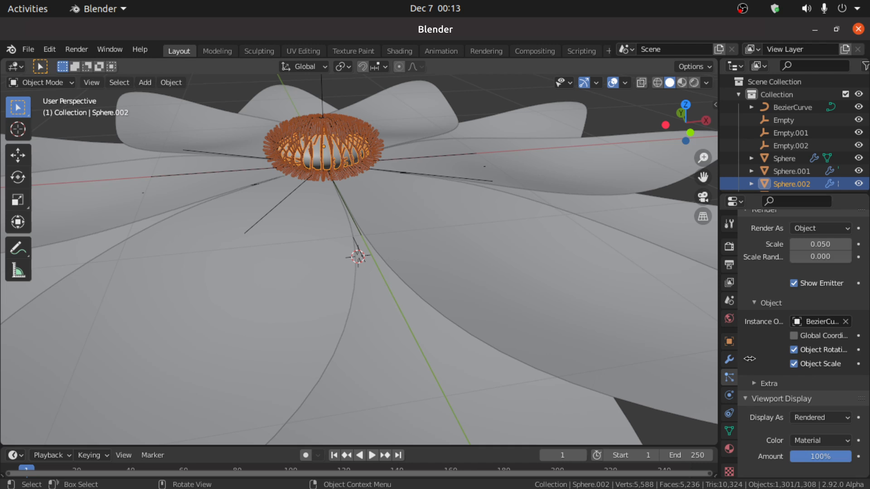
Limit the new hair particles' density to the vertex group Group.001
scroll(776, 458, down, 5)
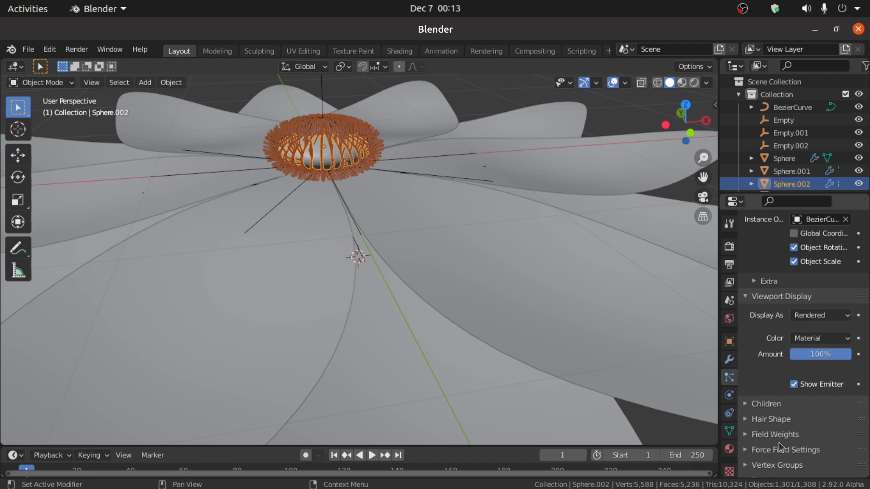
scroll(801, 459, down, 1)
click(803, 459)
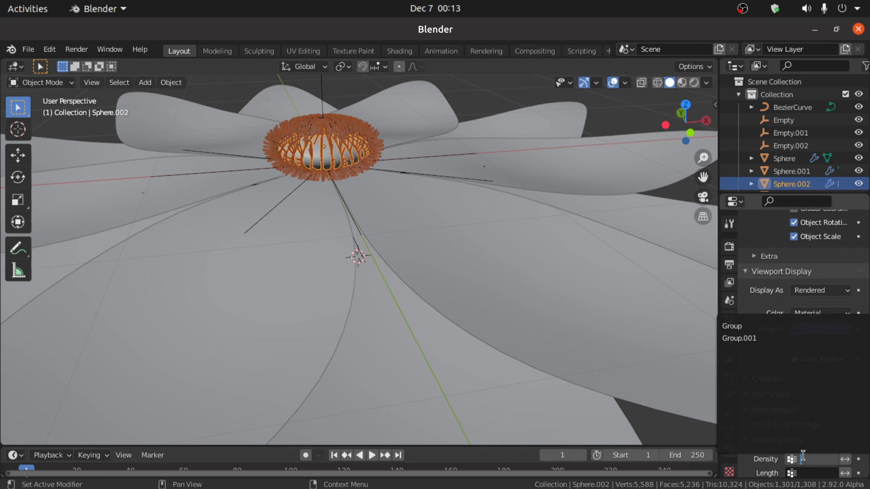
click(754, 340)
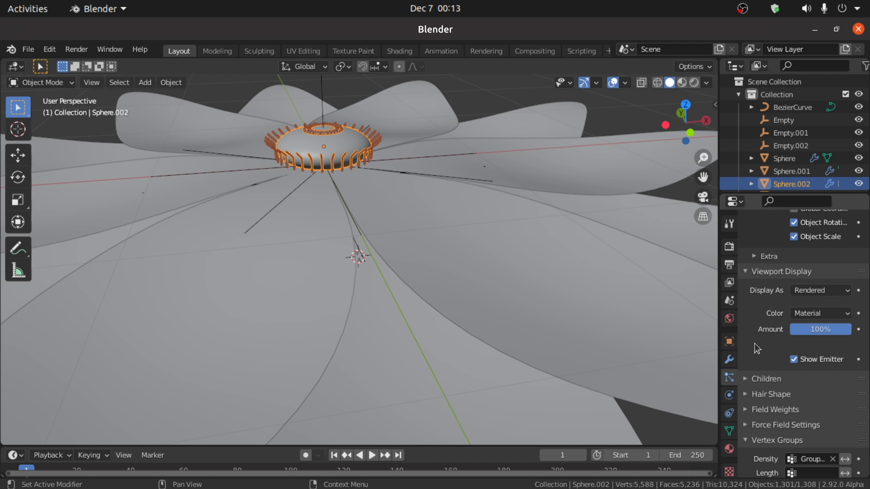
Set the render Scale of the BezierCurve hair particles around the flower centre to 0.110
middle_drag(489, 259, 499, 286)
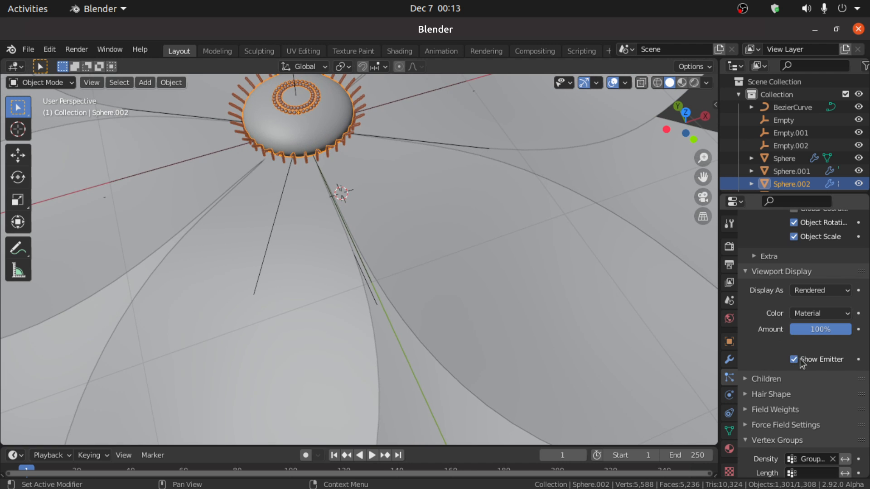
scroll(801, 364, up, 6)
scroll(814, 320, up, 1)
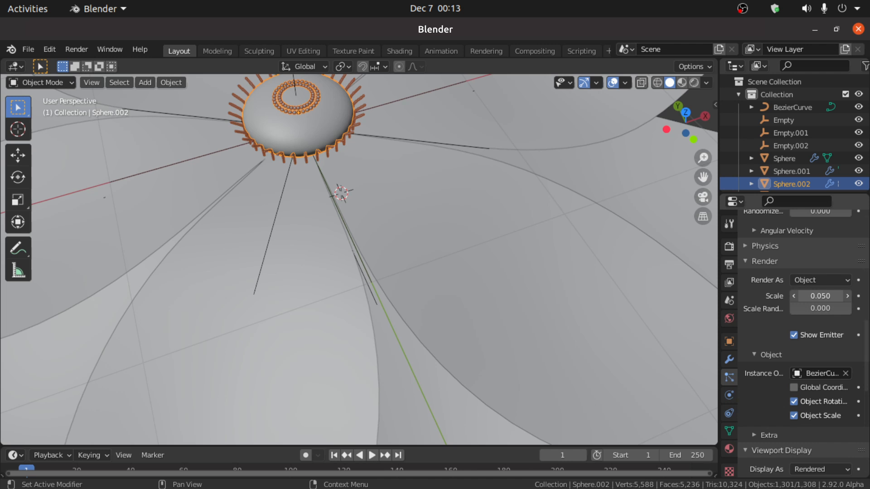
click(847, 296)
click(847, 296)
click(847, 295)
click(847, 296)
click(847, 295)
click(847, 296)
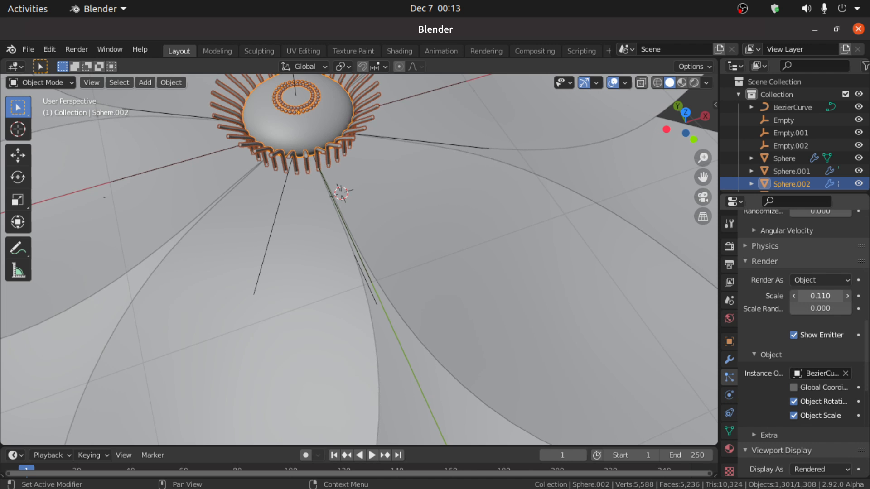
Set the emission Number of the stamen hair particle system to 300
ctrl+scroll(820, 296, down, 5)
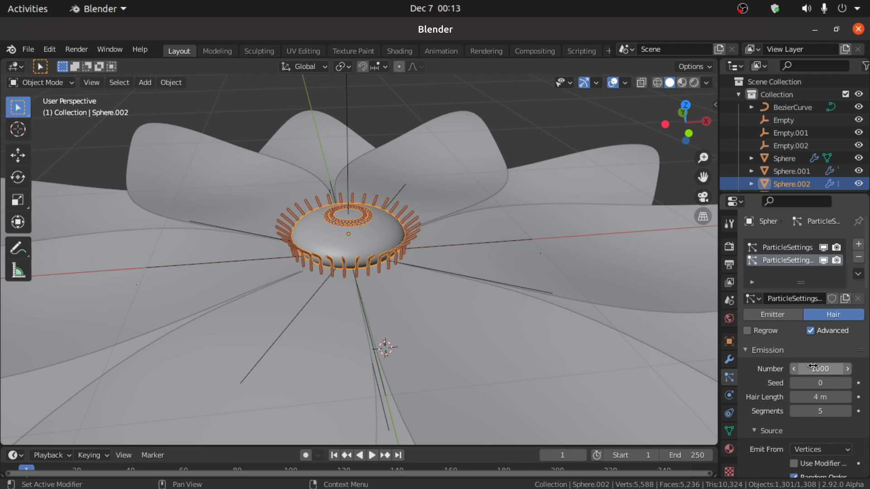
click(814, 369)
text(3)
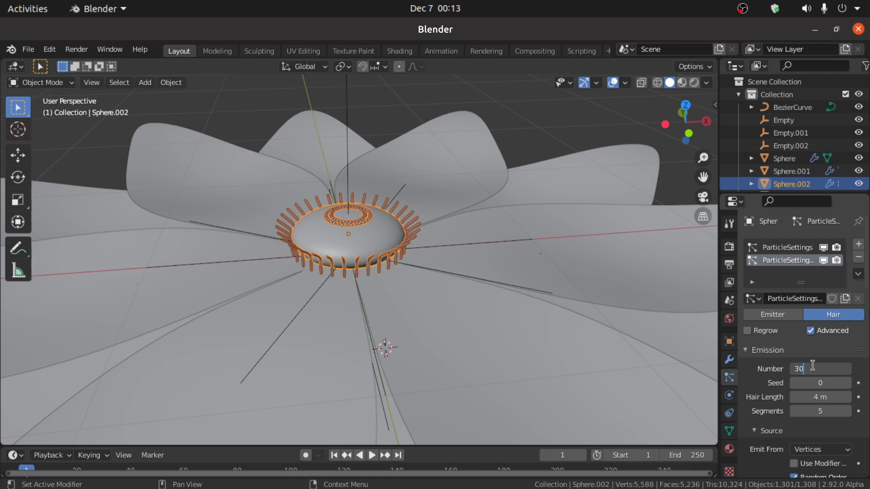
key(Return)
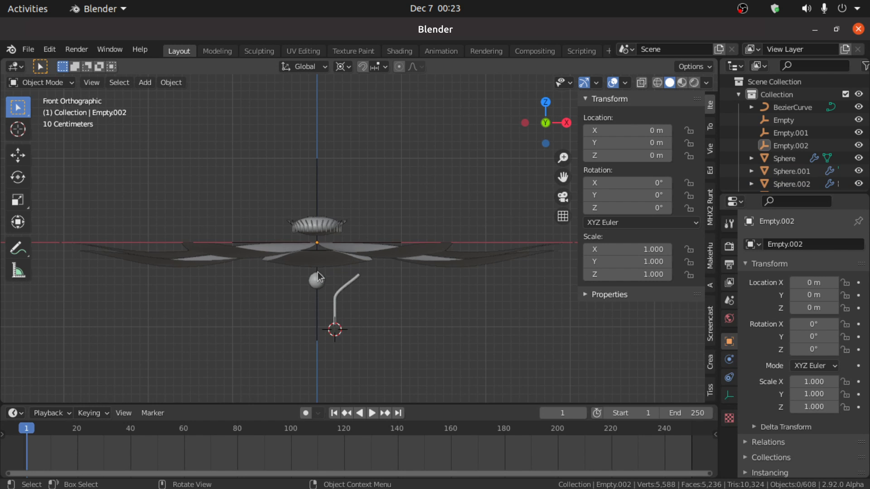
Set the animation's end frame to 130
shift+middle_drag(314, 301, 332, 264)
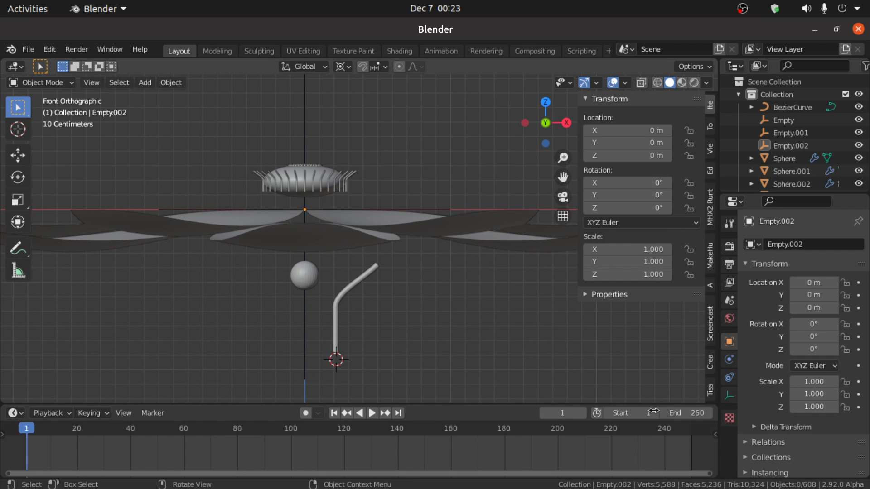
click(686, 412)
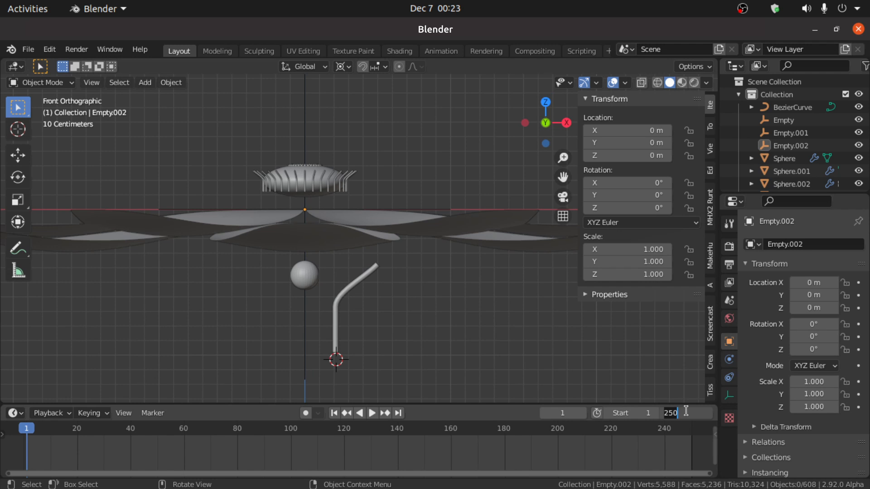
text(130)
key(Return)
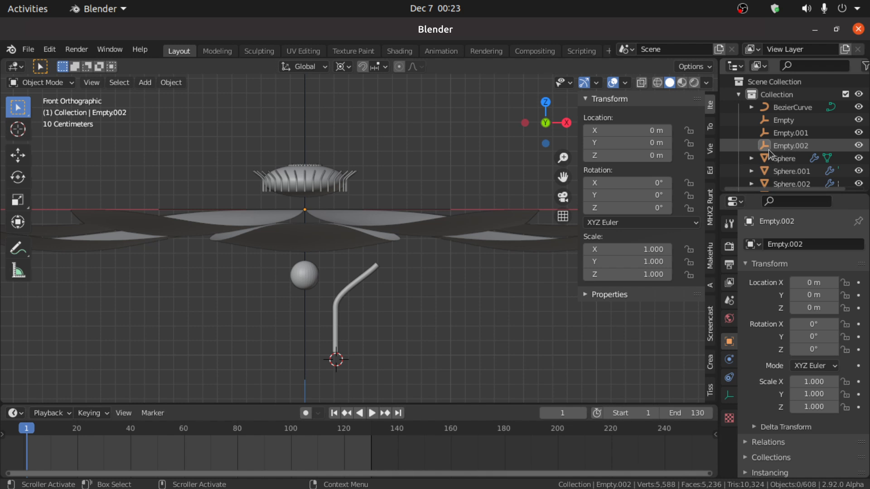
Set Empty.002's X location to -1 m and insert a single keyframe on that value at frame 1
click(784, 147)
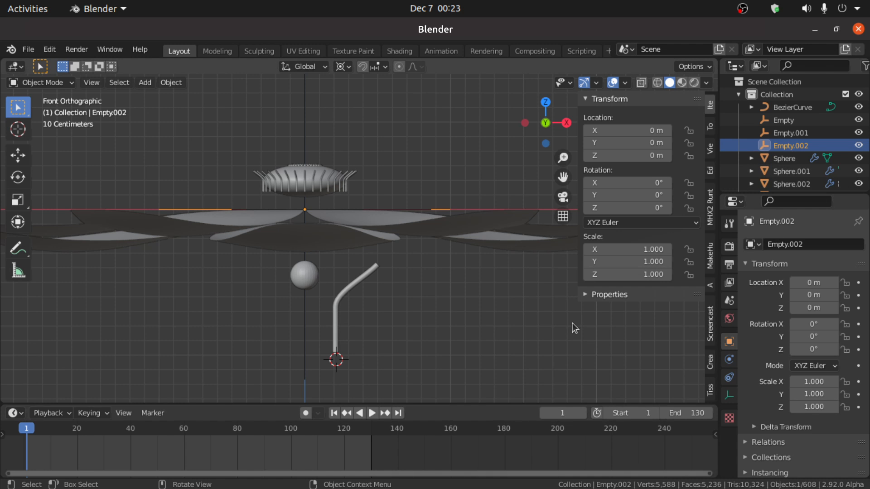
key(n)
key(n)
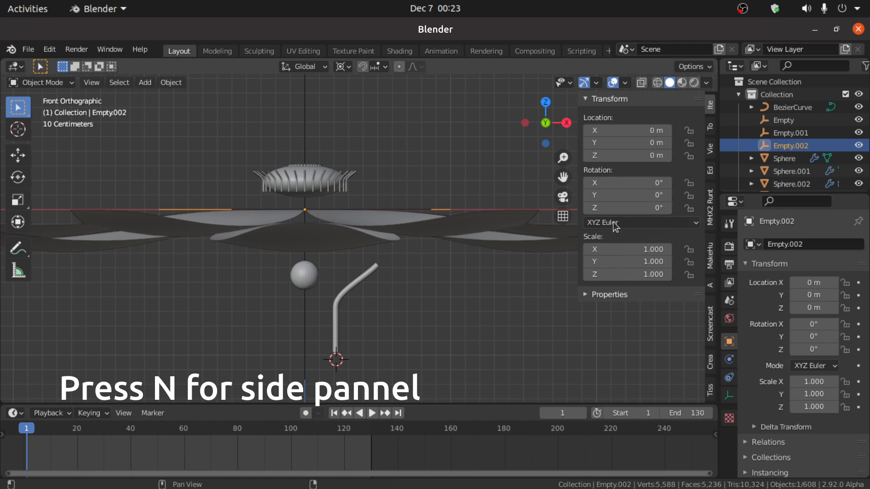
click(624, 132)
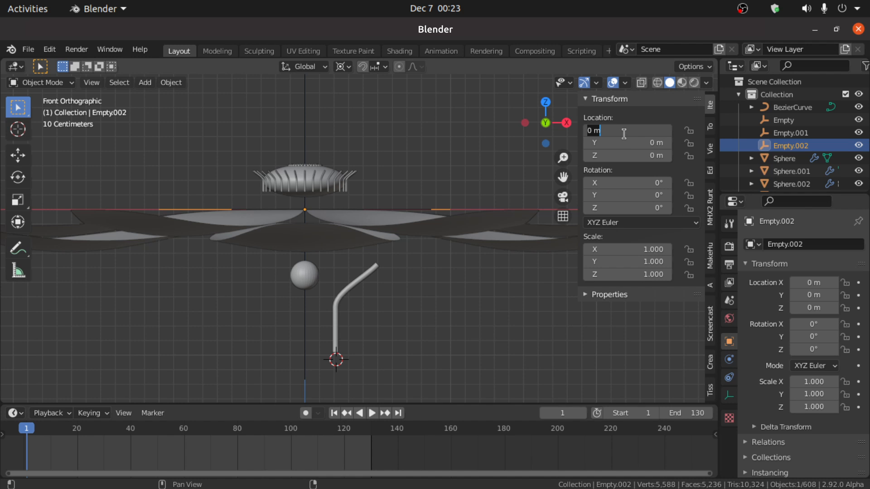
key(BackSpace)
key(Return)
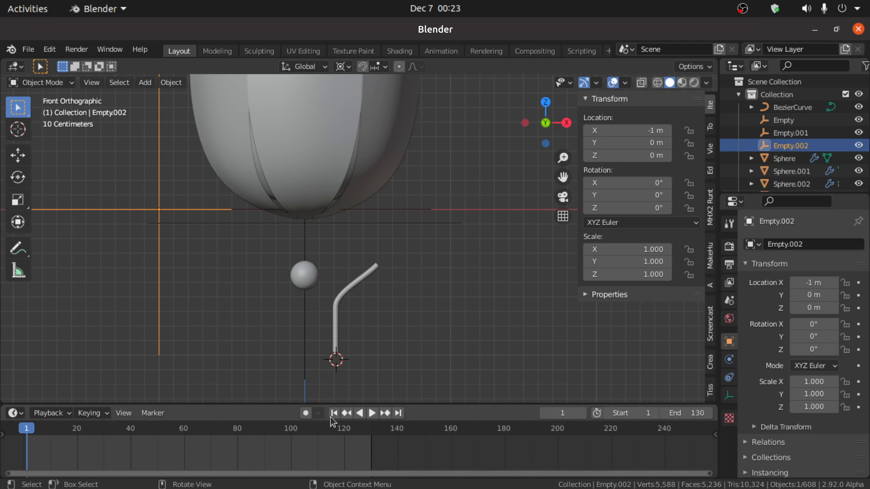
right_click(608, 127)
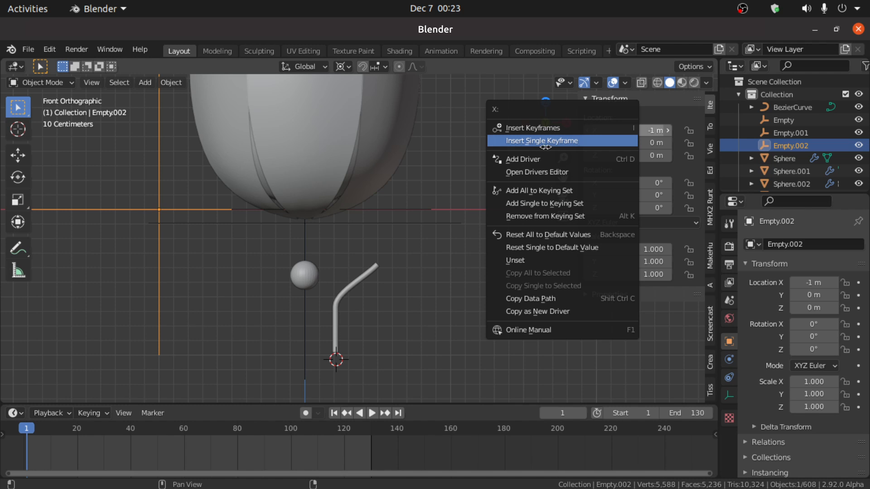
click(533, 141)
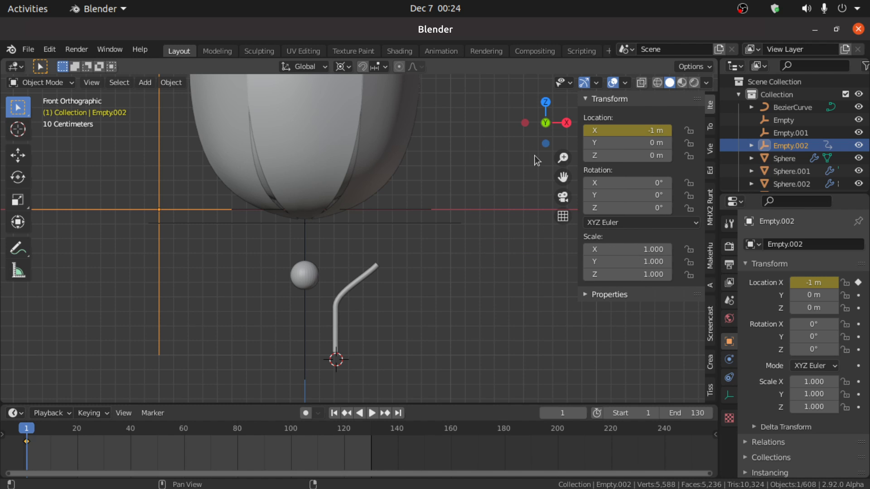
At frame 120, set Empty.002's X location to -0.3 m and insert a single keyframe on it
click(566, 413)
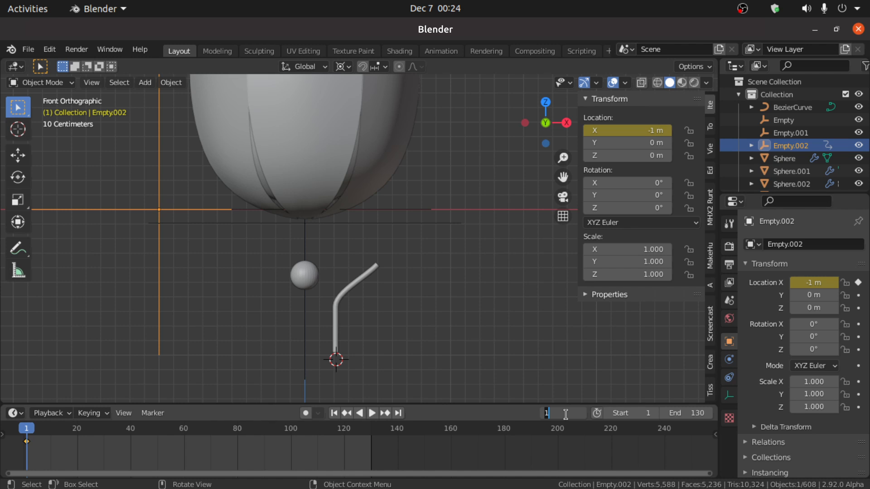
key(Return)
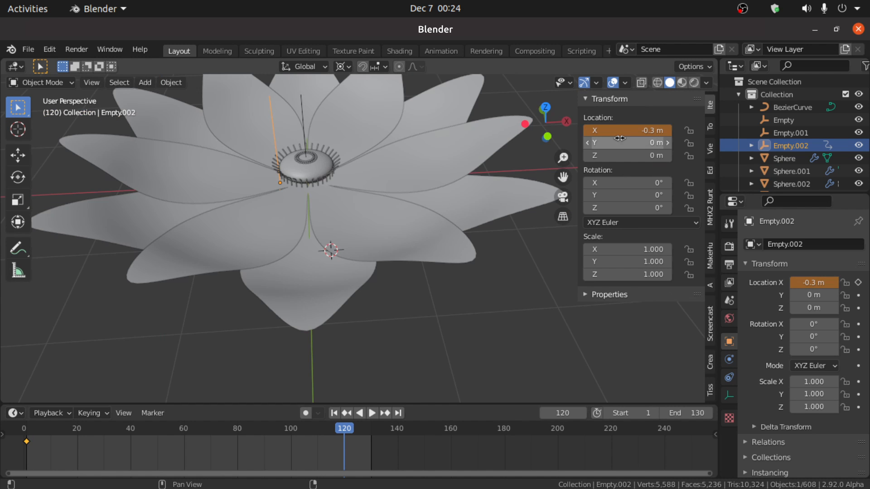
drag(607, 130, 616, 131)
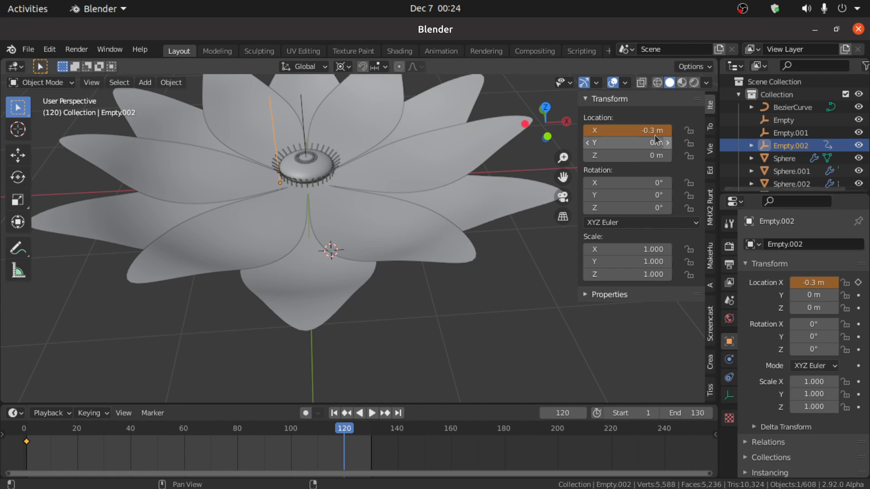
right_click(638, 130)
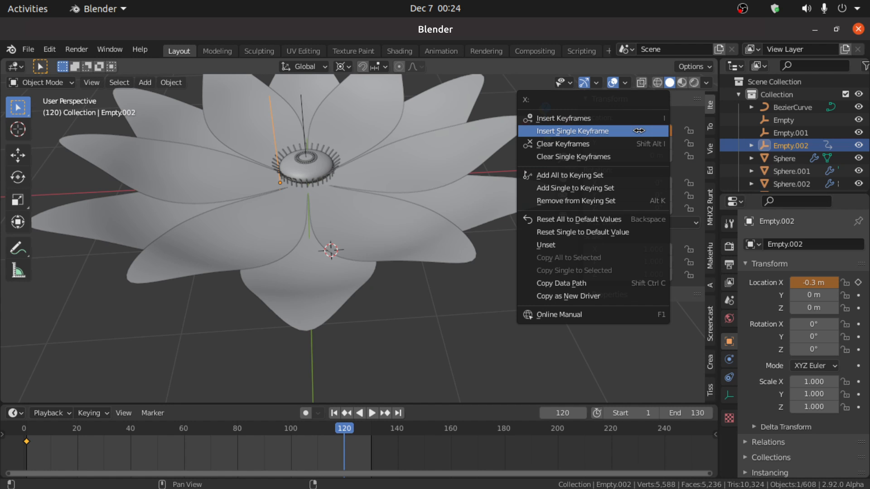
click(567, 131)
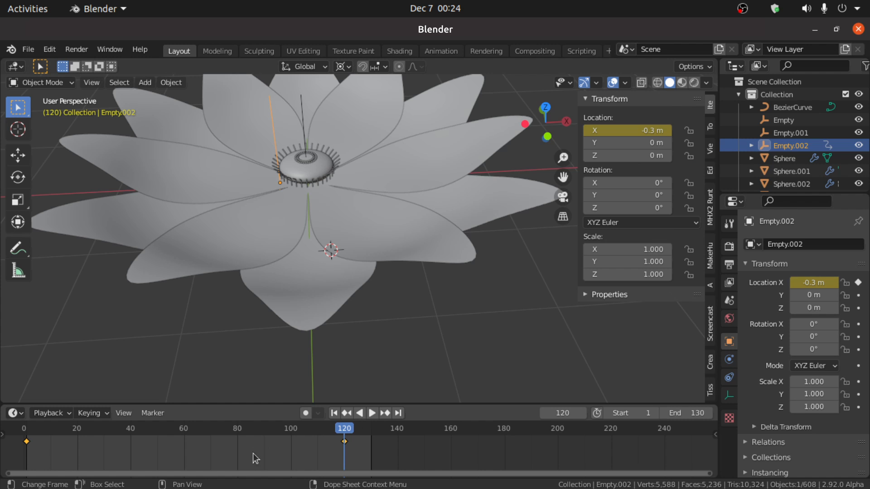
Set the interpolation of Empty.002's keyframes to Linear, and play the blooming animation from frame 1 to check it
key(t)
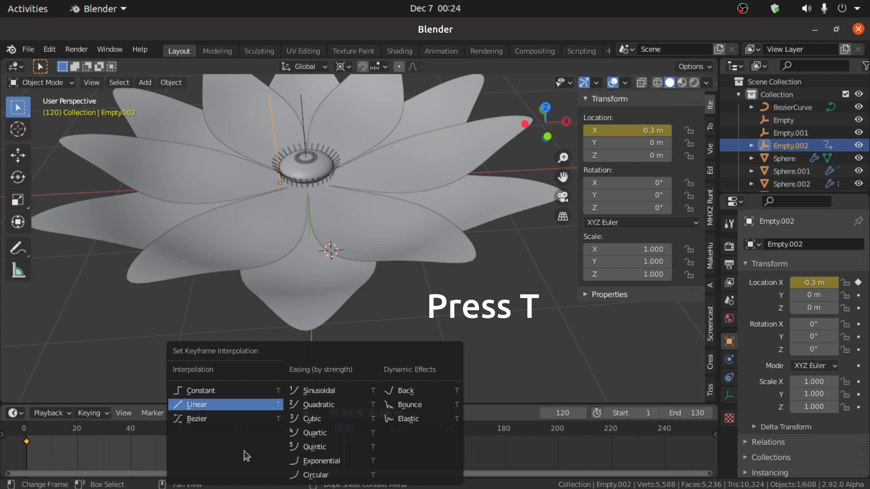
click(195, 406)
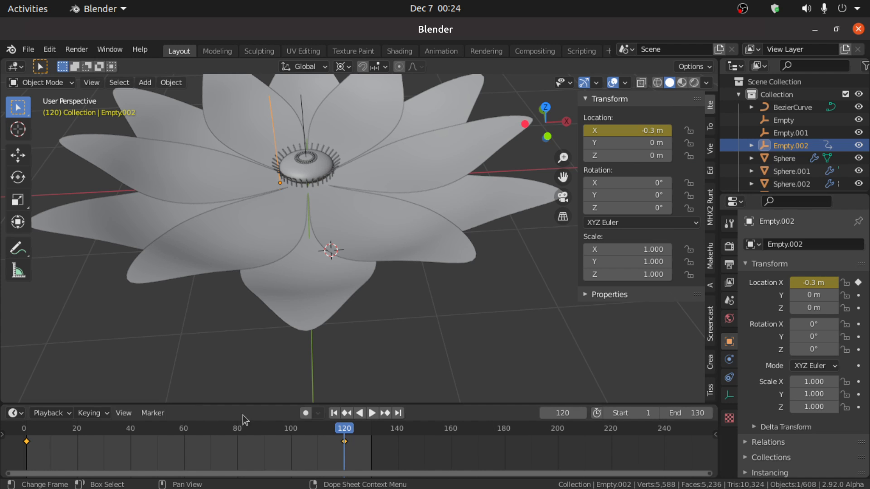
click(334, 413)
key(space)
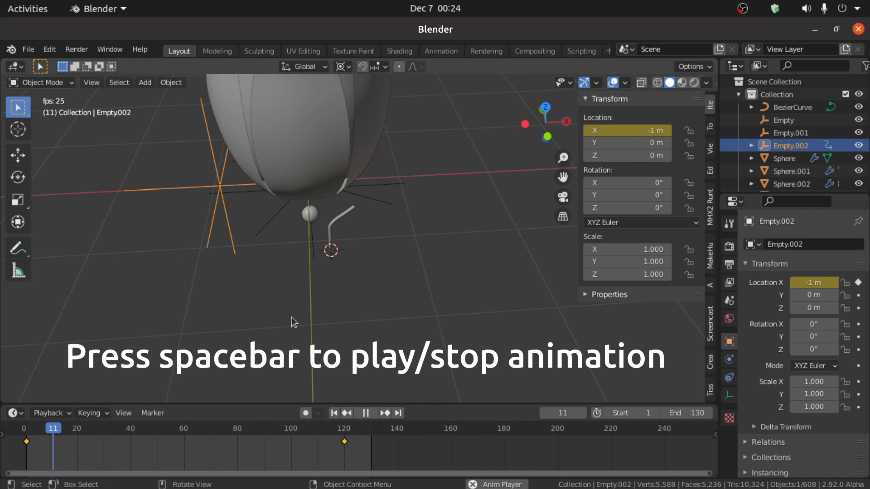
middle_drag(312, 241, 328, 272)
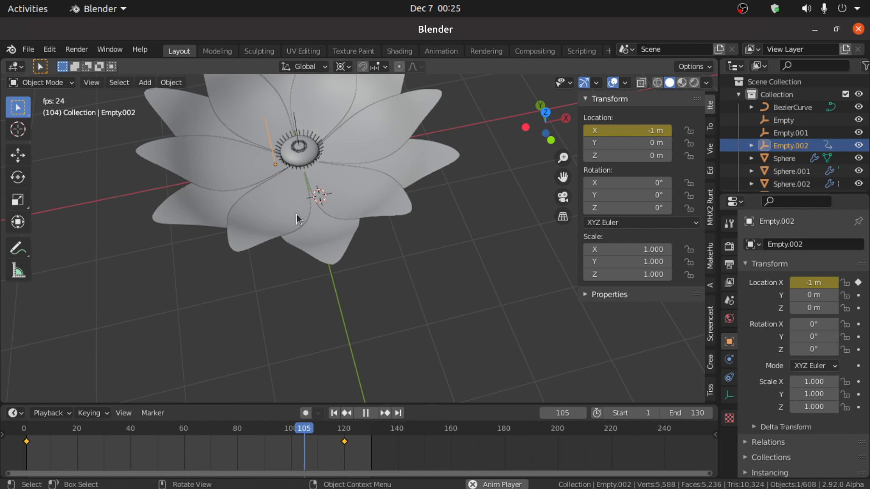
key(space)
key(shift+Left)
middle_drag(337, 290, 285, 228)
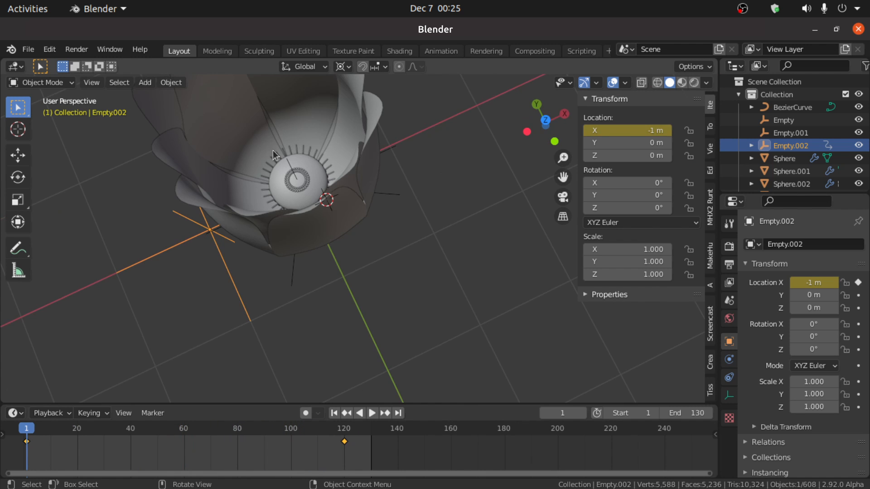
Snap the 3D cursor to the world origin and set the transform pivot point to 3D Cursor
key(KP_1)
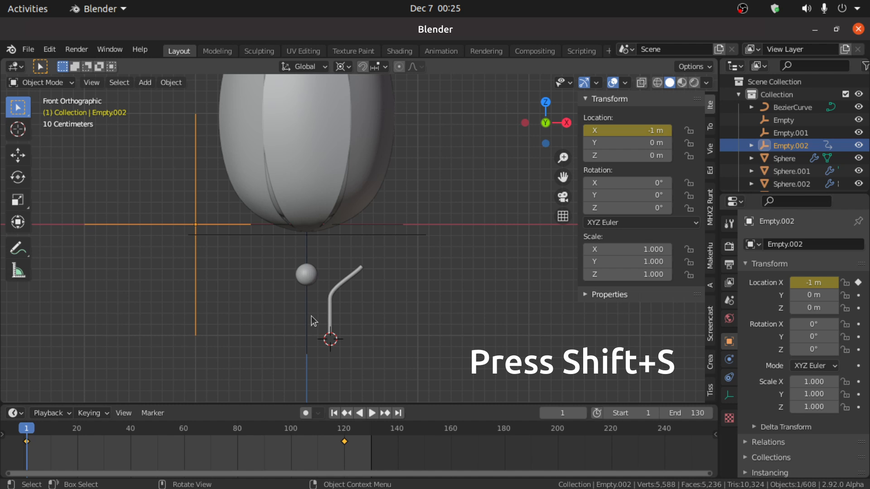
key(shift+s)
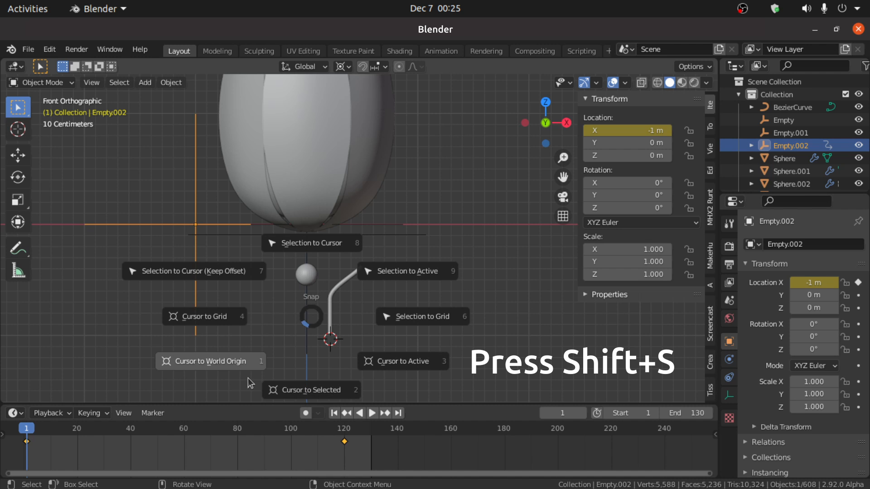
click(206, 362)
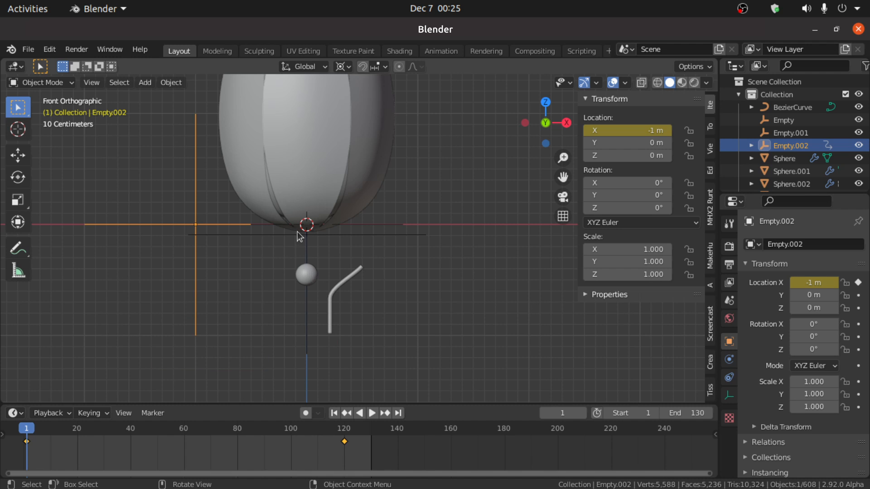
click(344, 66)
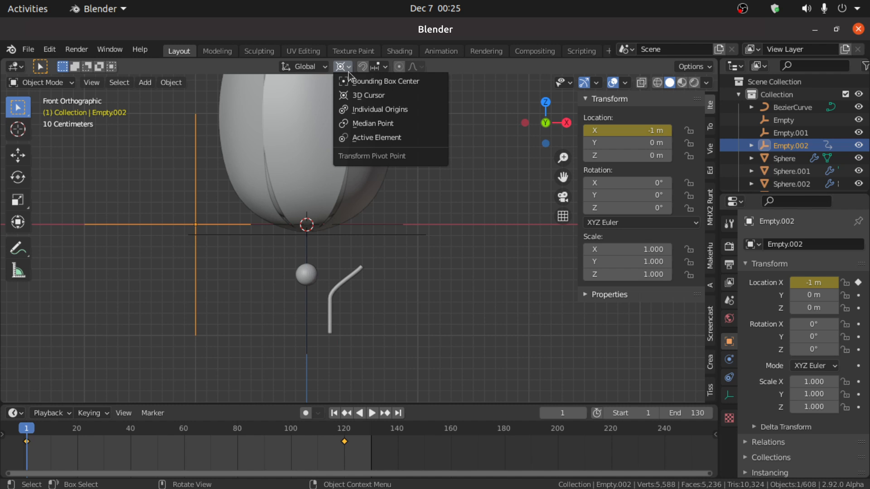
click(359, 96)
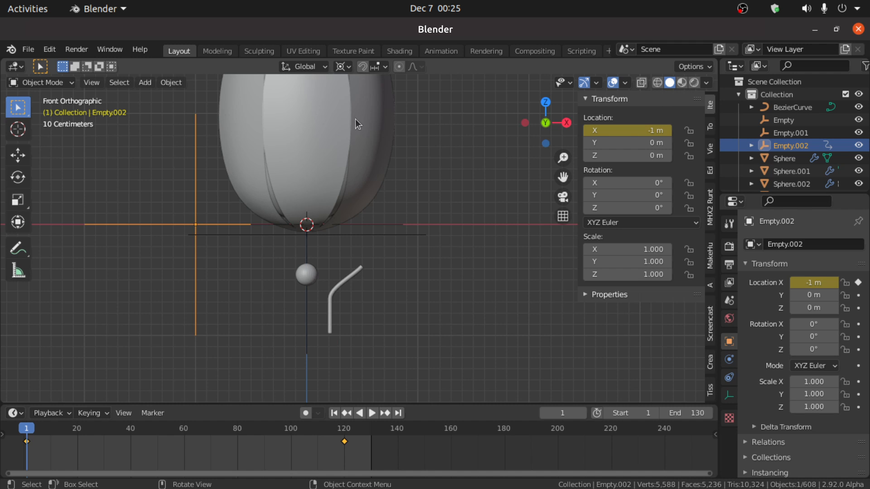
Select the flower centre Sphere.002 and insert a Scale keyframe for it at frame 1
middle_drag(359, 119, 318, 417)
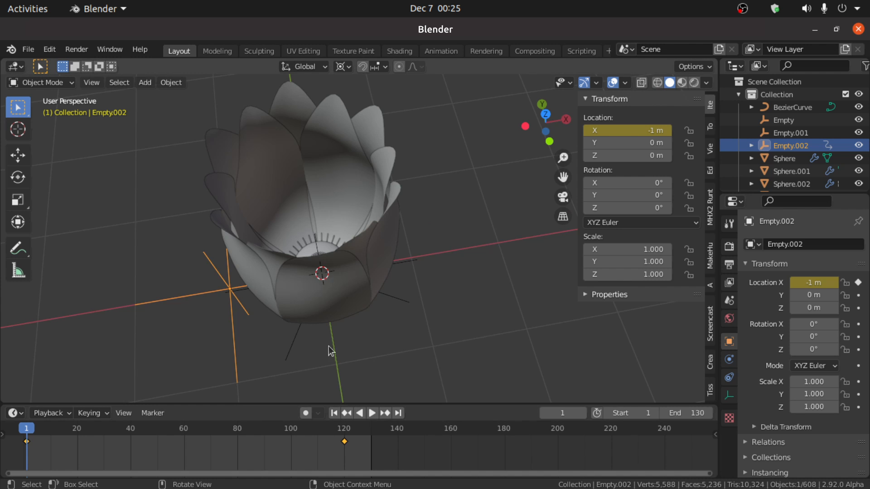
scroll(304, 252, up, 1)
scroll(304, 251, up, 3)
click(260, 244)
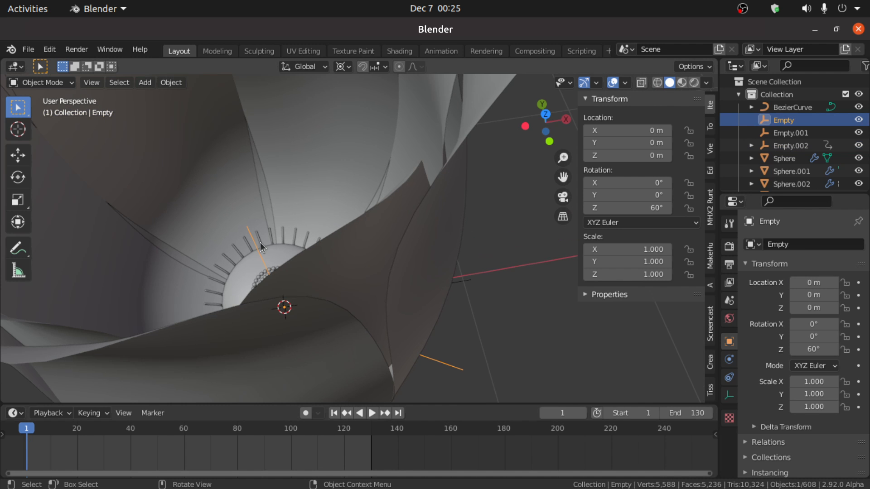
click(269, 246)
key(KP_Decimal)
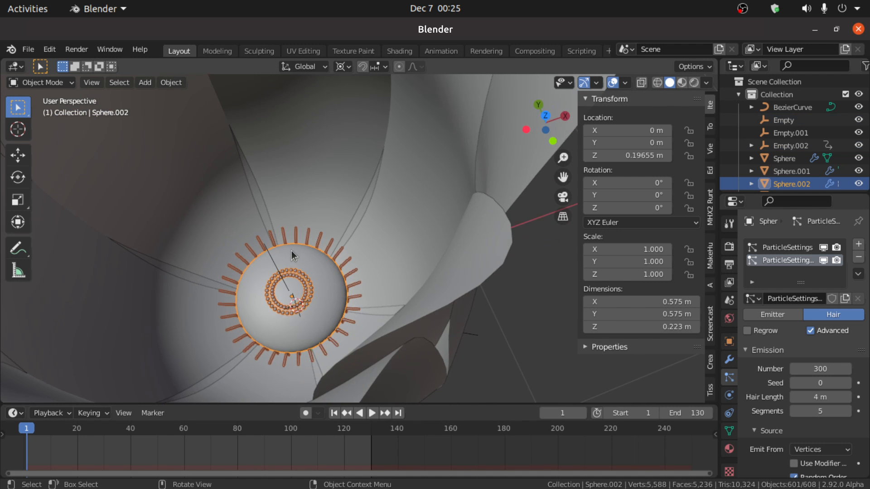
key(i)
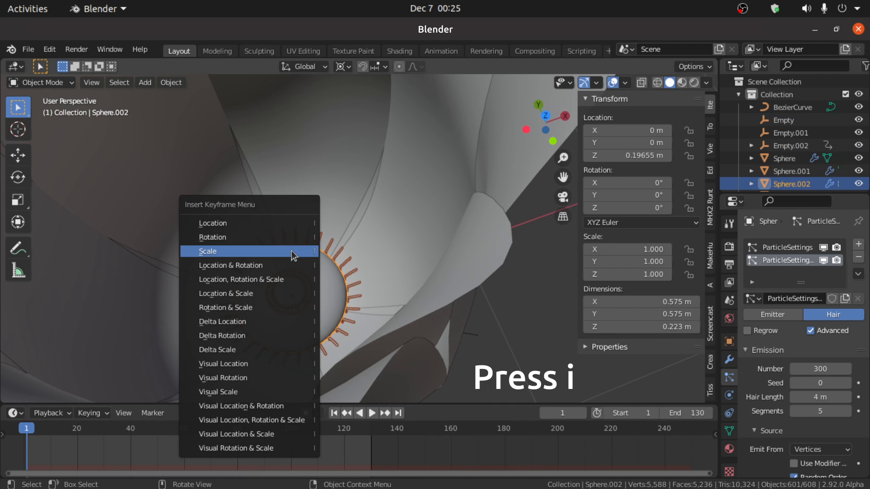
click(241, 251)
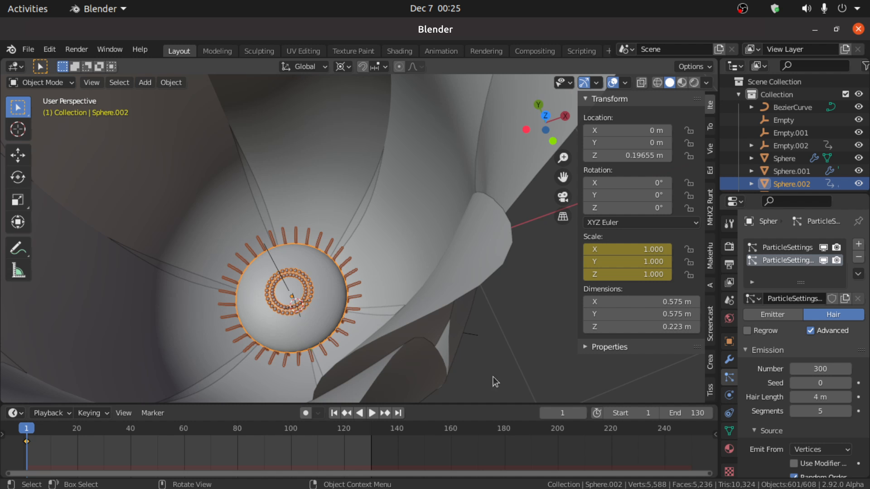
At frame 120, scale the flower centre Sphere.002 to about 1.993 and insert a Scale keyframe for it
click(562, 409)
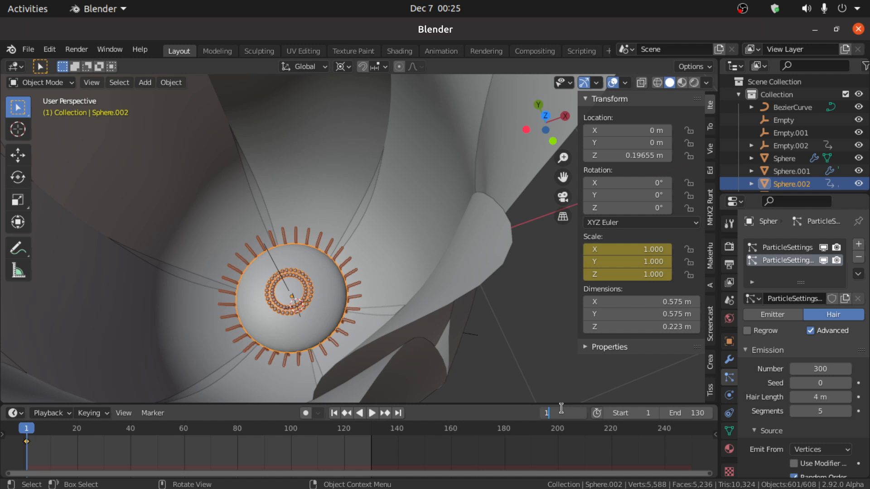
text(120)
key(Return)
scroll(355, 276, down, 5)
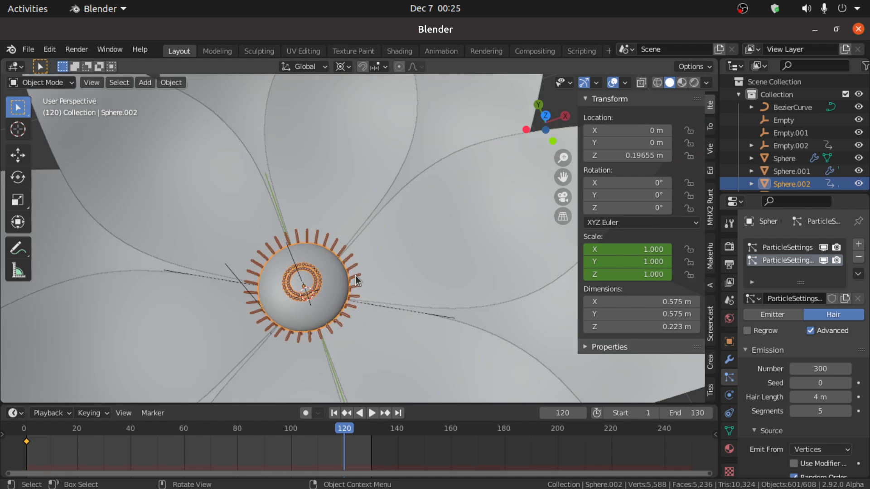
key(s)
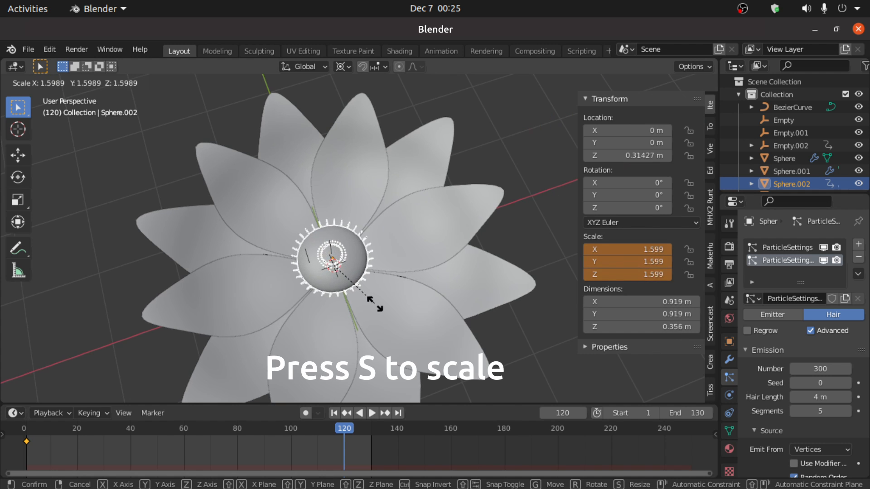
click(385, 311)
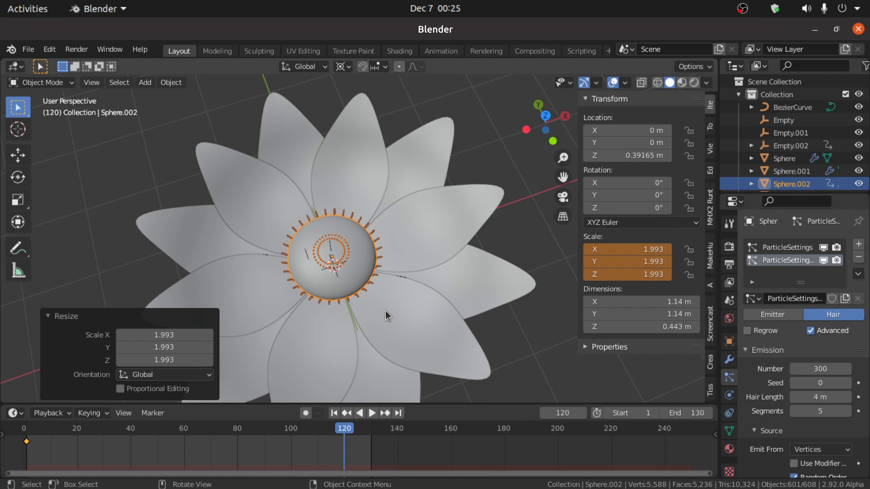
key(i)
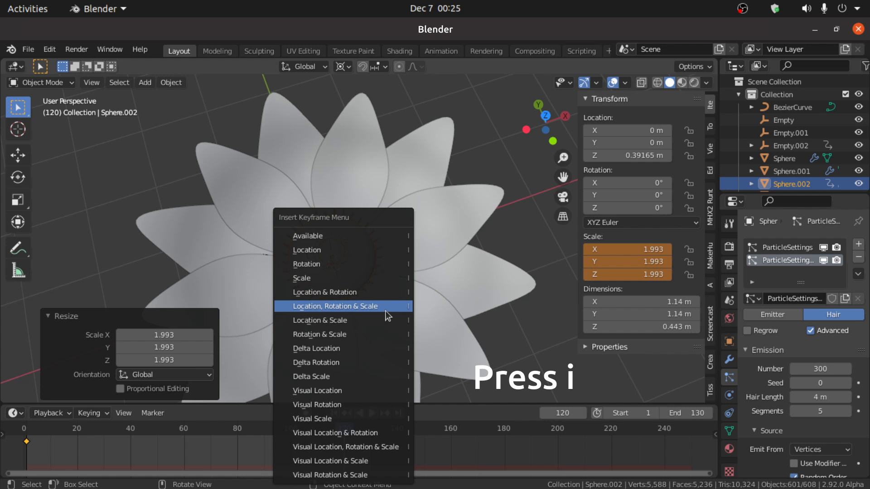
click(315, 277)
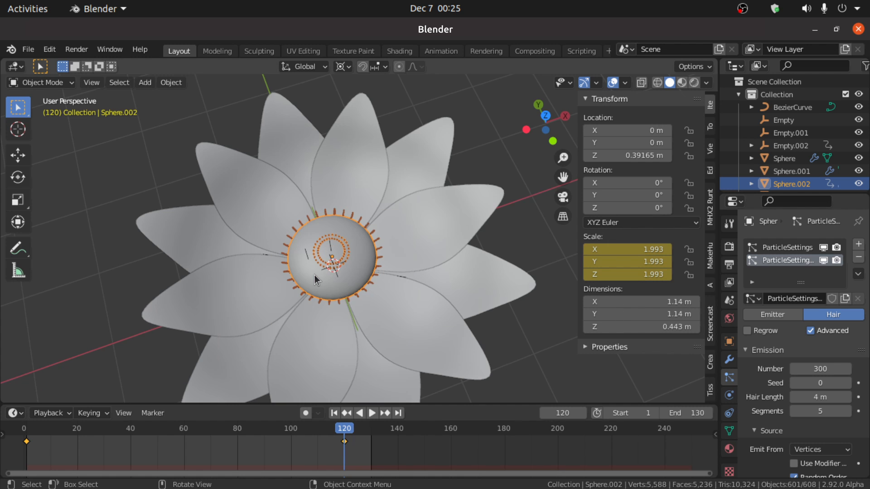
Play the animation from frame 1 to check how the flower centre grows while the petals open
click(334, 412)
key(space)
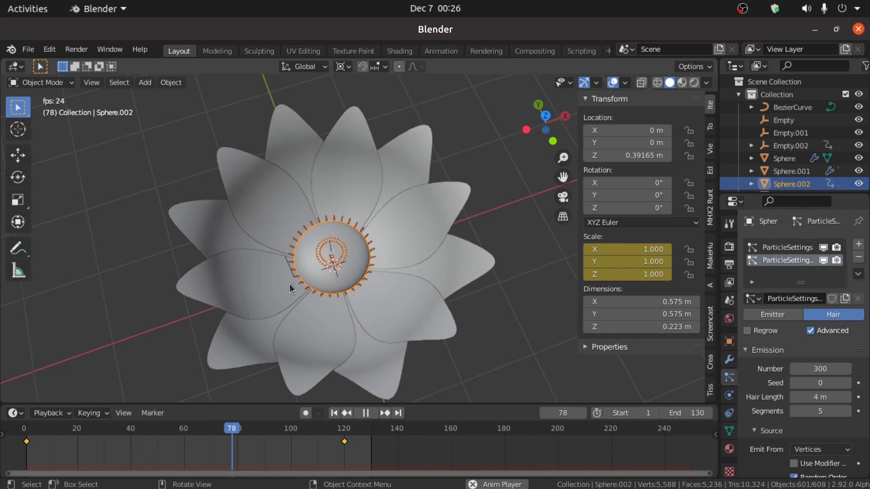
key(space)
Select the petal object Sphere, switch to the Shading workspace, and lower the viewport's World Opacity until the environment background disappears
click(378, 295)
scroll(378, 295, up, 3)
middle_drag(321, 201, 319, 196)
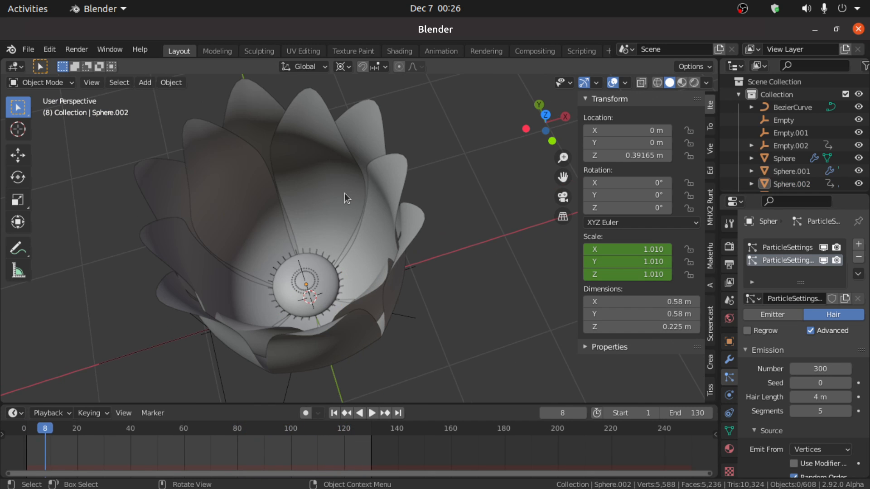
click(314, 177)
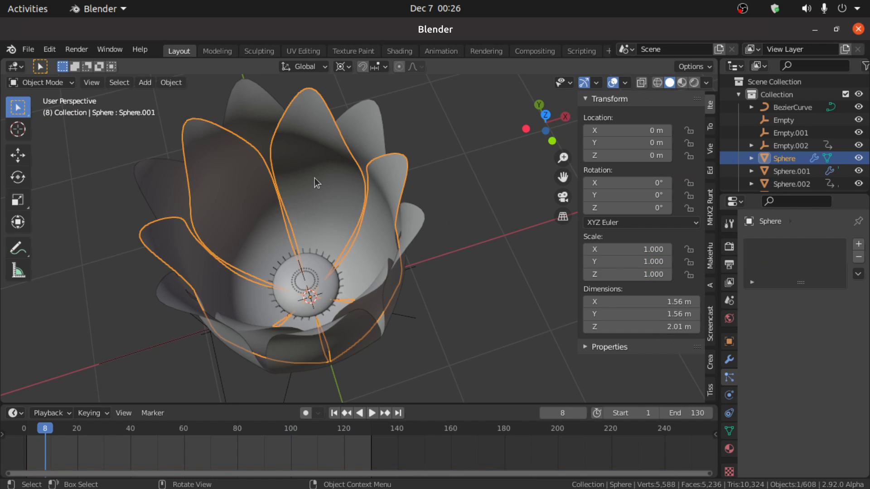
click(397, 51)
click(706, 85)
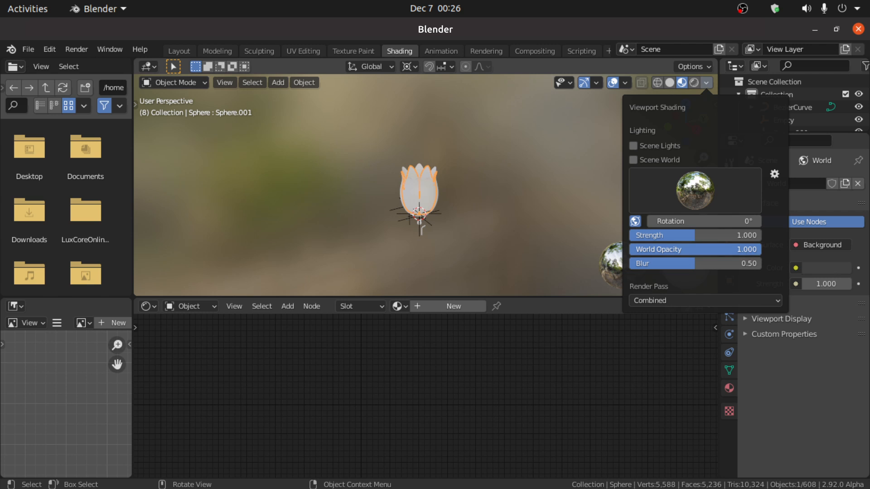
drag(747, 248, 540, 249)
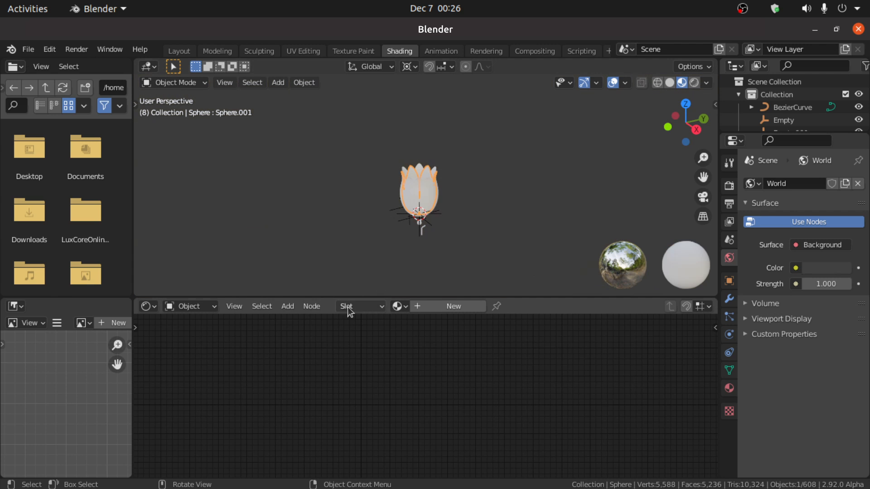
Create a new material for the selected petal object Sphere
click(449, 306)
scroll(444, 358, up, 5)
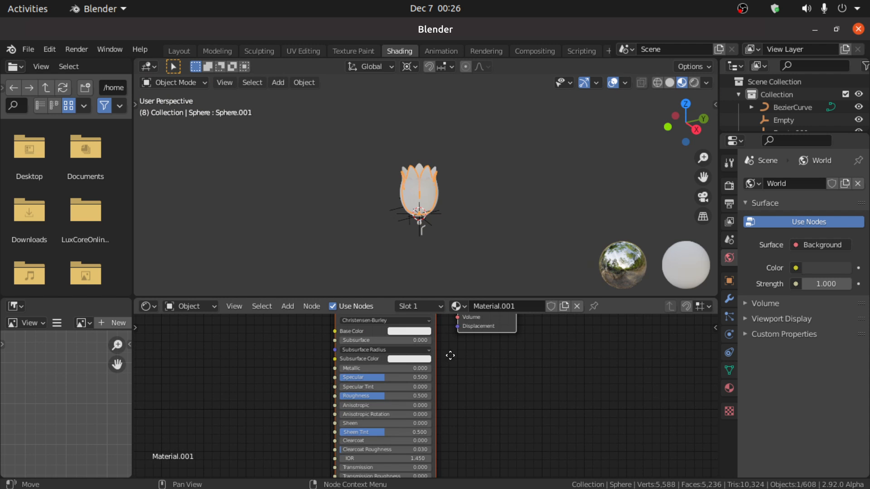
middle_drag(449, 353, 485, 410)
scroll(483, 407, up, 5)
middle_drag(406, 358, 419, 405)
scroll(410, 398, up, 2)
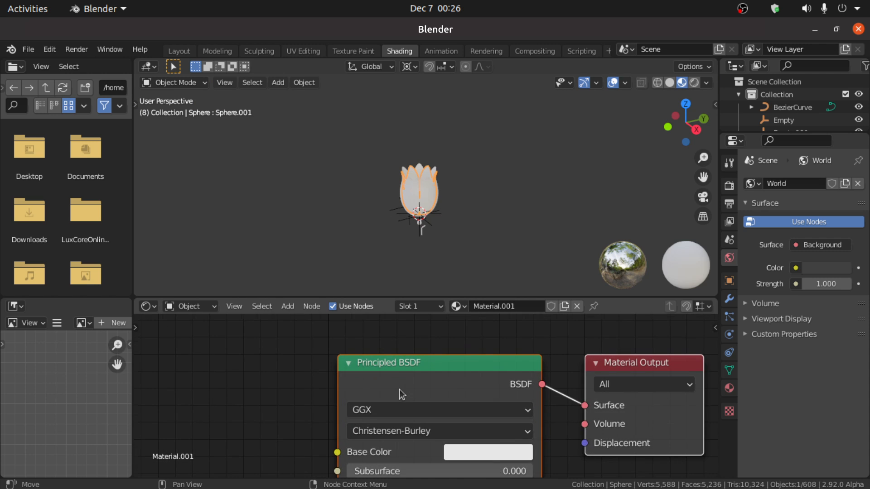
scroll(389, 385, up, 2)
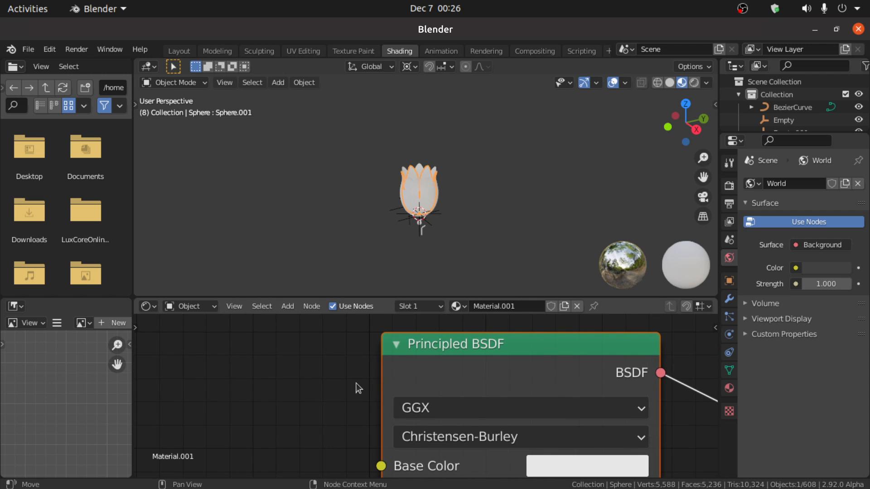
middle_drag(356, 386, 421, 379)
Add a ColorRamp node feeding the Principled BSDF's Base Color, and set its black stop's position to 0.5
key(shift+a)
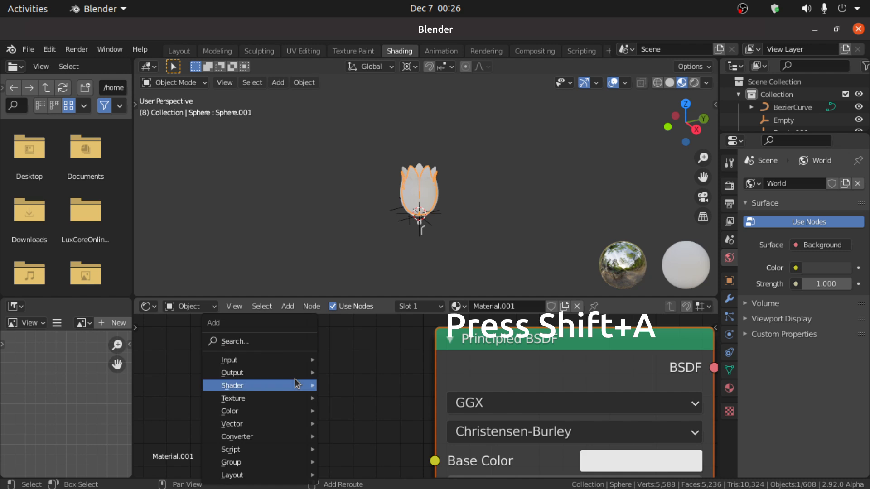
click(265, 344)
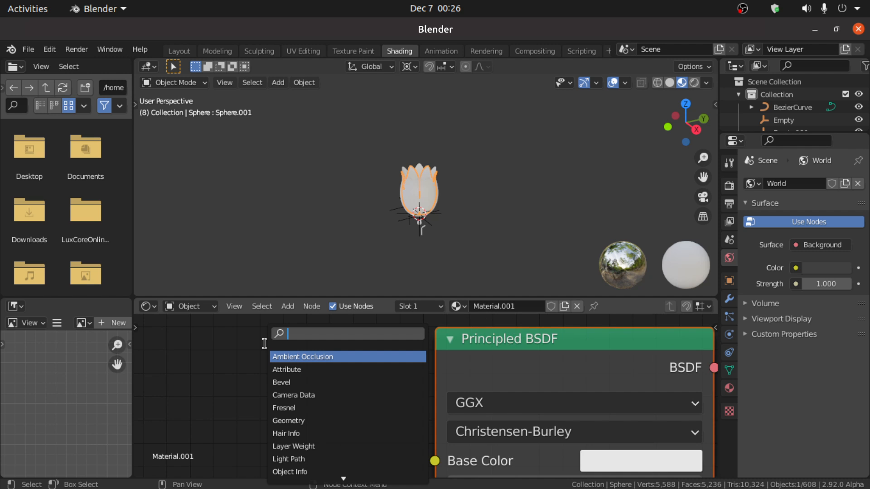
text(colo)
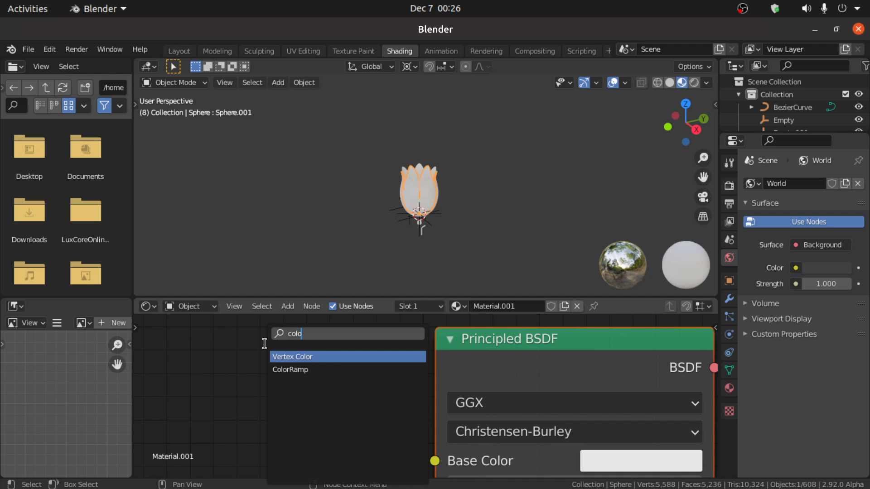
click(292, 371)
drag(352, 374, 435, 419)
key(KP_Decimal)
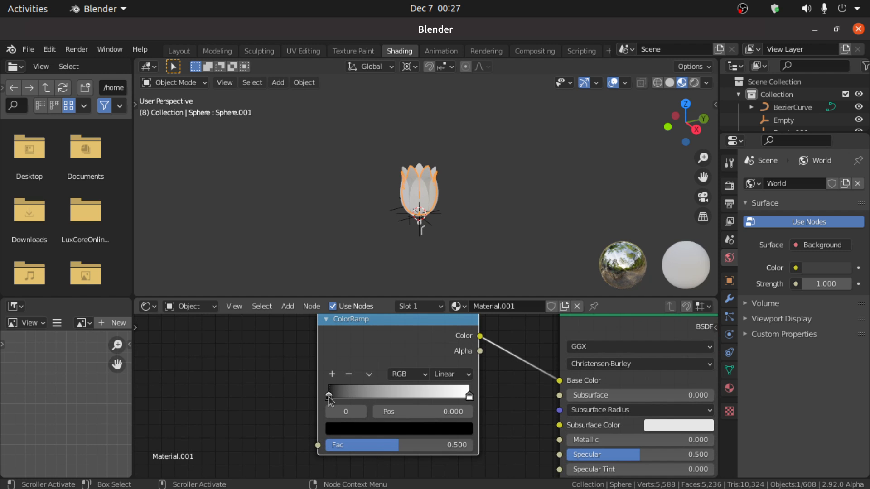
click(438, 411)
key(BackSpace)
key(Return)
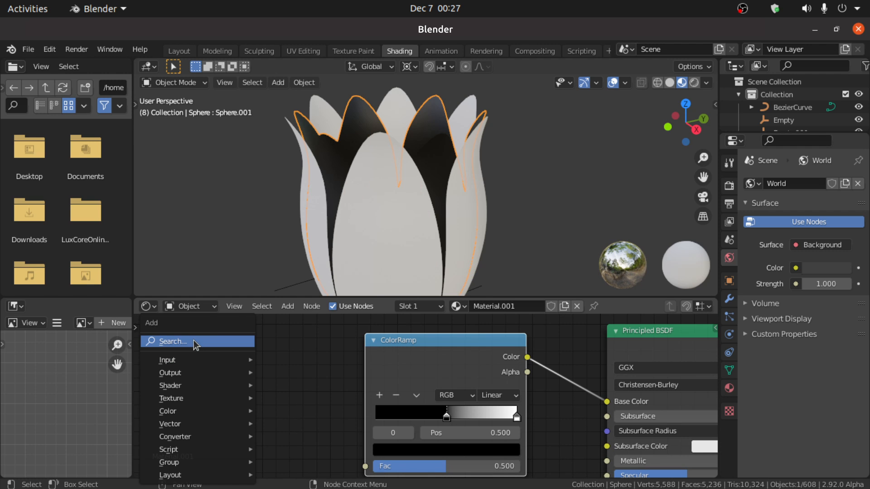
Add a Gradient Texture node and connect its Color output to the ColorRamp's Fac input
click(194, 342)
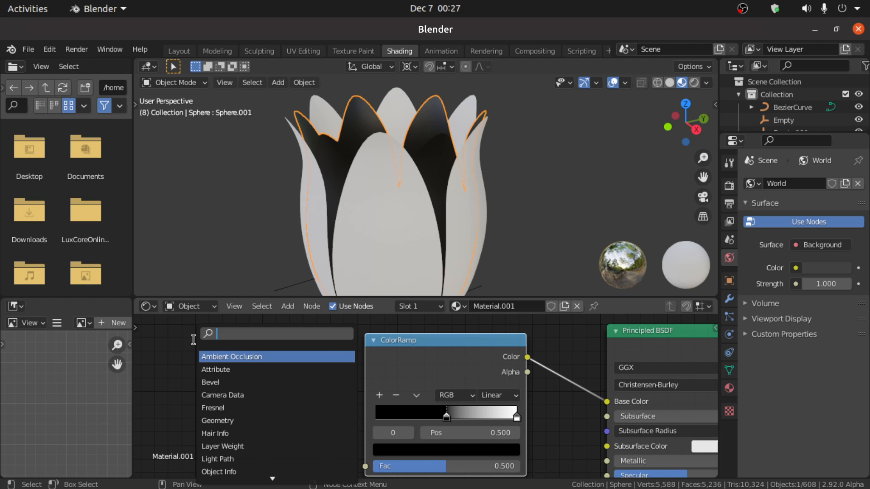
text(gra)
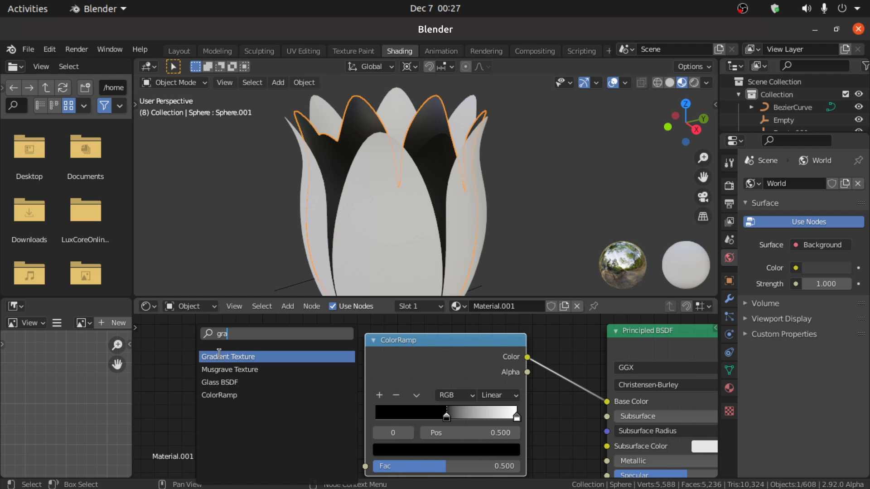
key(Return)
click(195, 360)
click(262, 365)
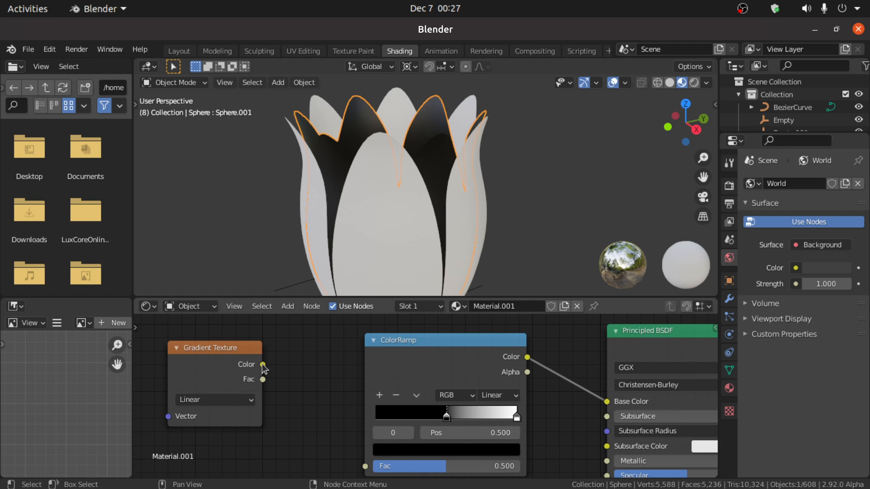
drag(263, 365, 278, 378)
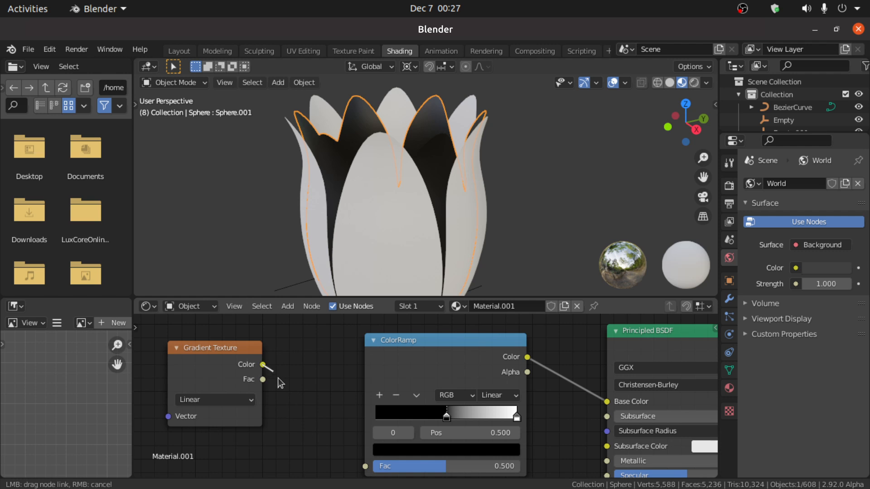
drag(324, 444, 357, 462)
Add a Texture Coordinate node and connect its UV output to the Gradient Texture's Vector input
middle_drag(184, 405, 307, 407)
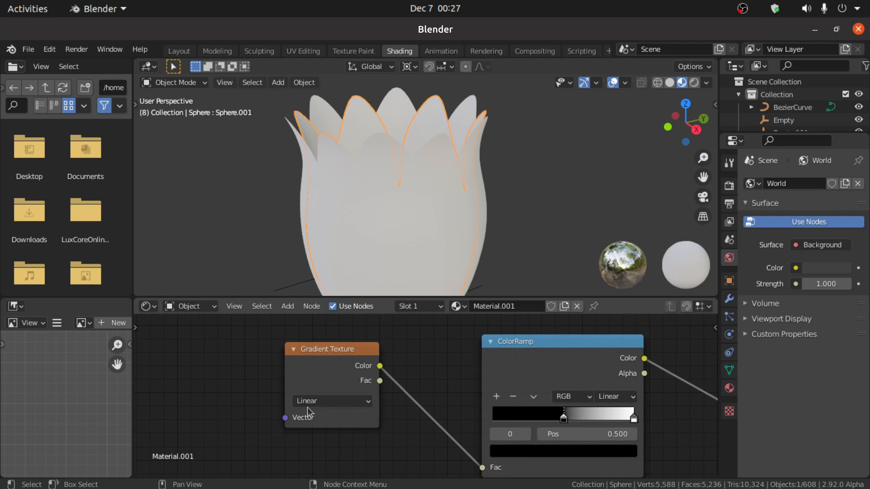
key(shift+a)
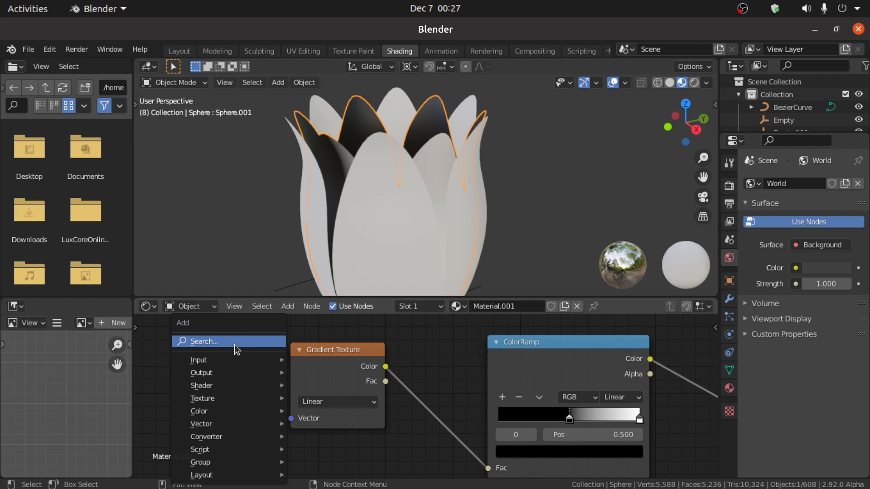
click(234, 344)
text(te)
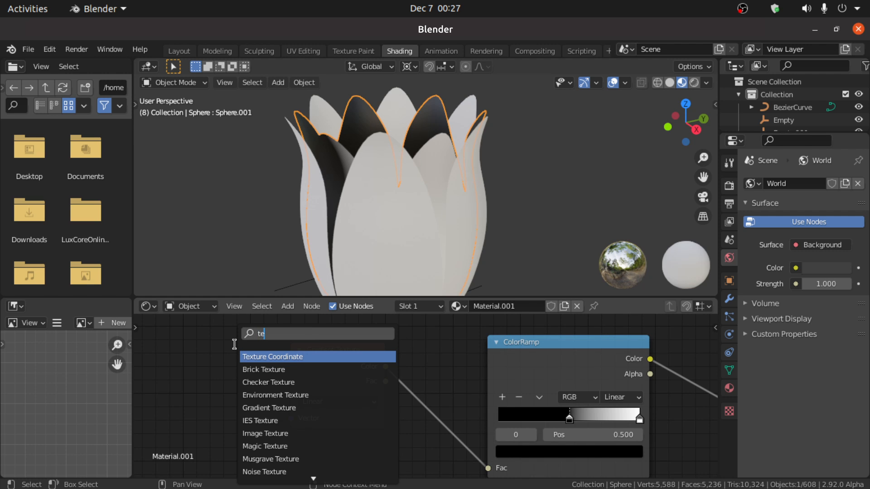
click(244, 357)
mouse_move(239, 379)
mouse_down()
mouse_move(258, 466)
mouse_move(244, 394)
mouse_move(250, 411)
mouse_move(293, 431)
mouse_move(291, 418)
mouse_up()
drag(190, 332, 149, 337)
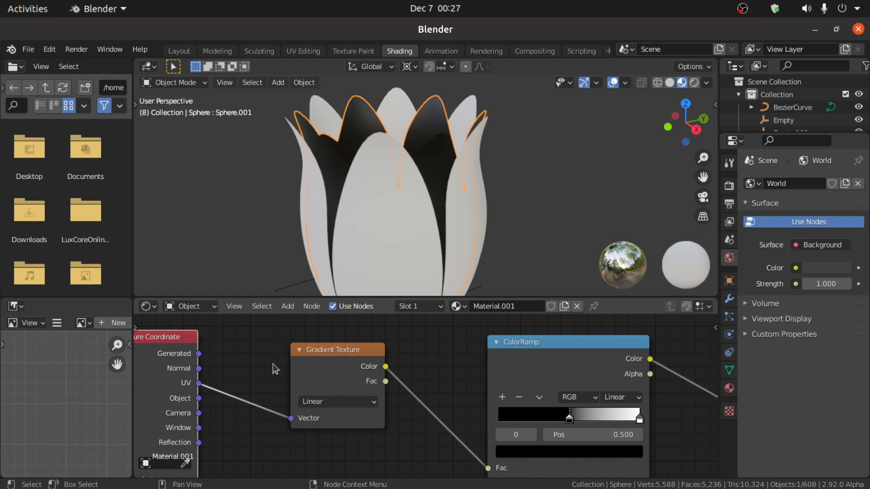
Insert a Mapping node between the Texture Coordinate and Gradient Texture nodes, and set its Z rotation to -90°
key(shift+a)
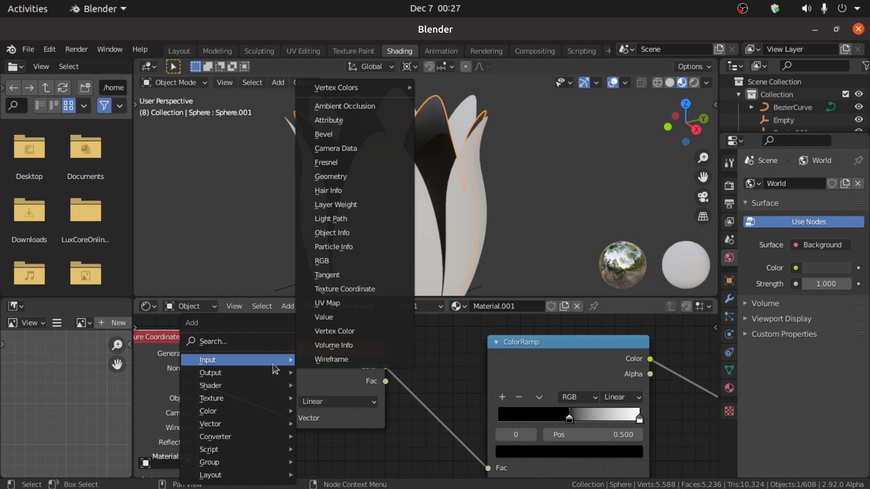
click(254, 341)
text(ma)
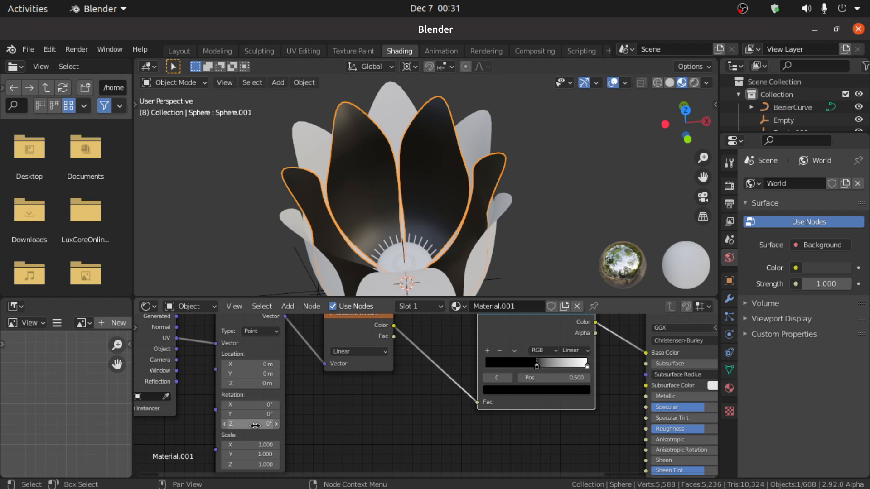
click(255, 425)
text(-90)
key(Return)
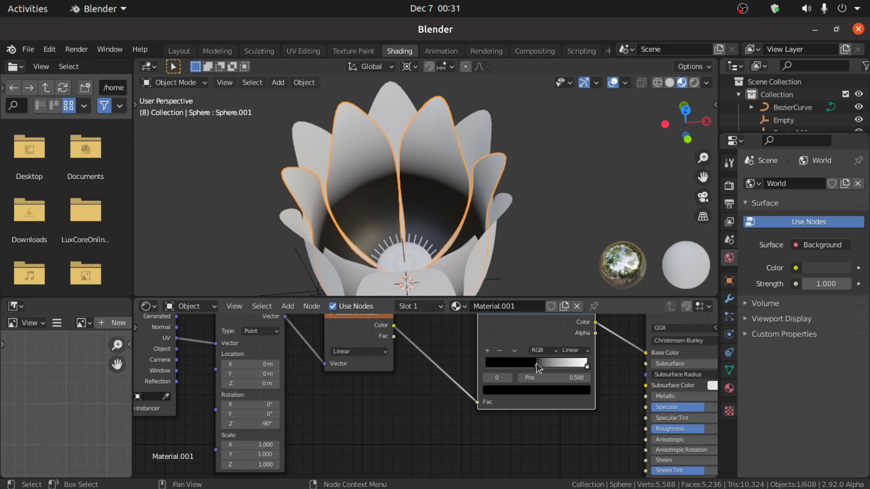
Move the ColorRamp's black stop to about 0.641 and set the ramp interpolation to B-Spline
mouse_move(536, 363)
mouse_down()
mouse_move(525, 363)
mouse_move(552, 371)
mouse_up()
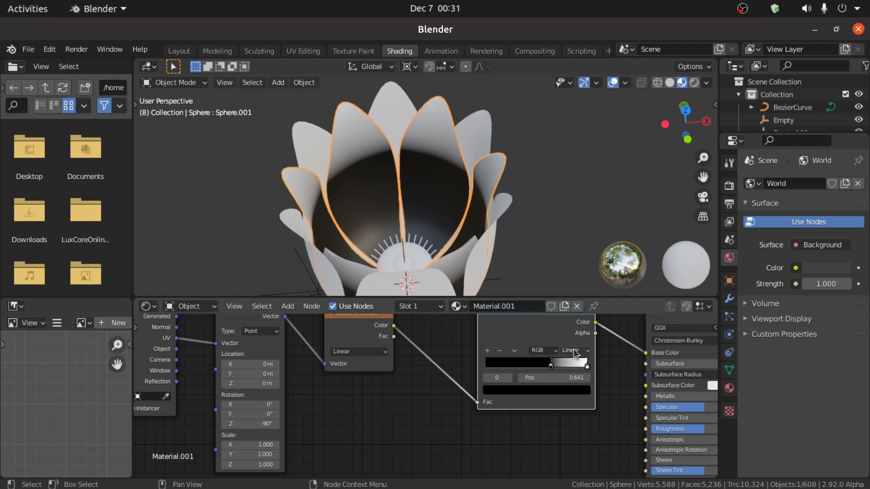
click(573, 350)
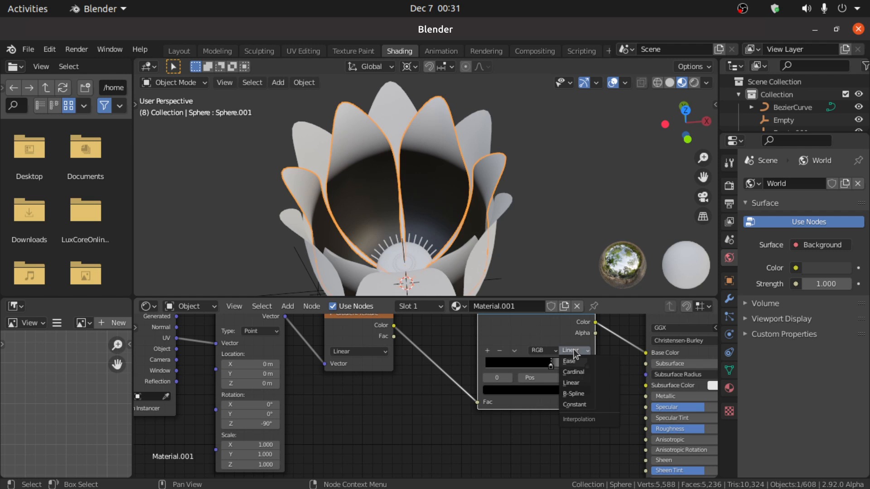
click(573, 393)
middle_drag(432, 209, 409, 216)
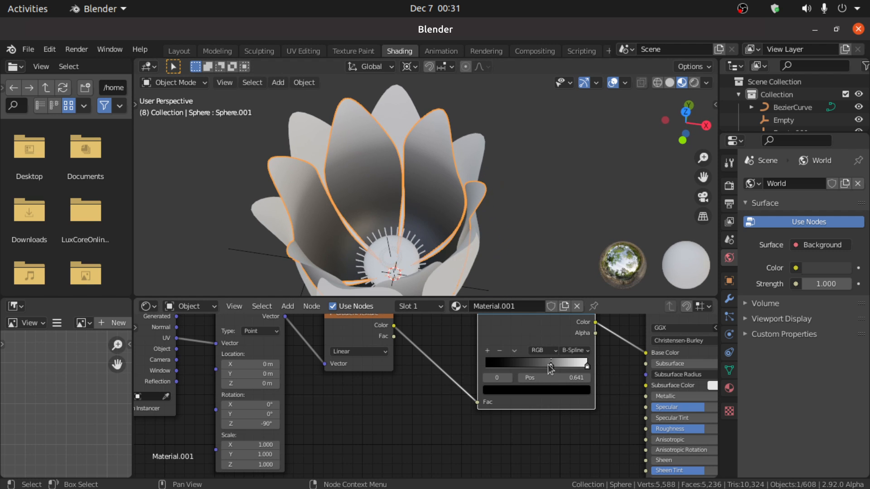
Recolour the ColorRamp's black stop to magenta, about H 0.880, S 0.805, V 0.768
click(547, 390)
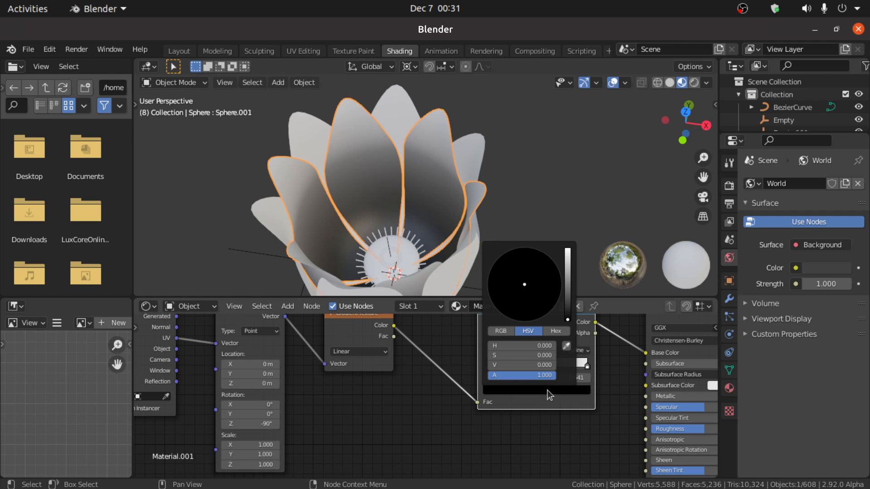
drag(567, 318, 566, 265)
drag(525, 285, 546, 306)
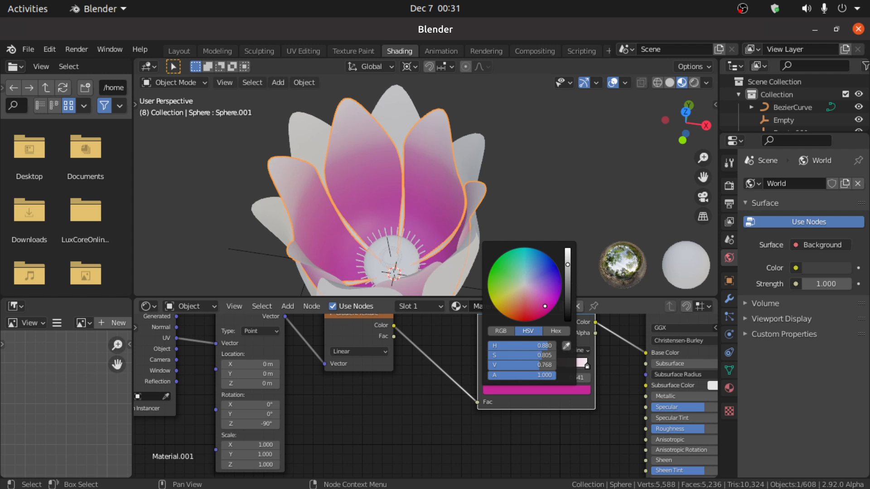
Shift the ColorRamp's magenta stop to a slightly more saturated pink
drag(545, 306, 548, 311)
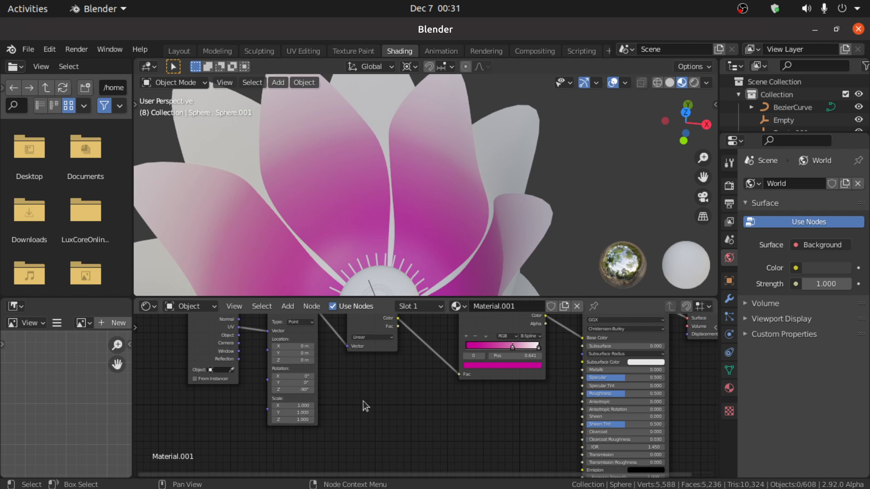
Add a Bump node and connect its Normal output to the Principled BSDF's Normal input
middle_drag(397, 397, 387, 387)
key(shift+a)
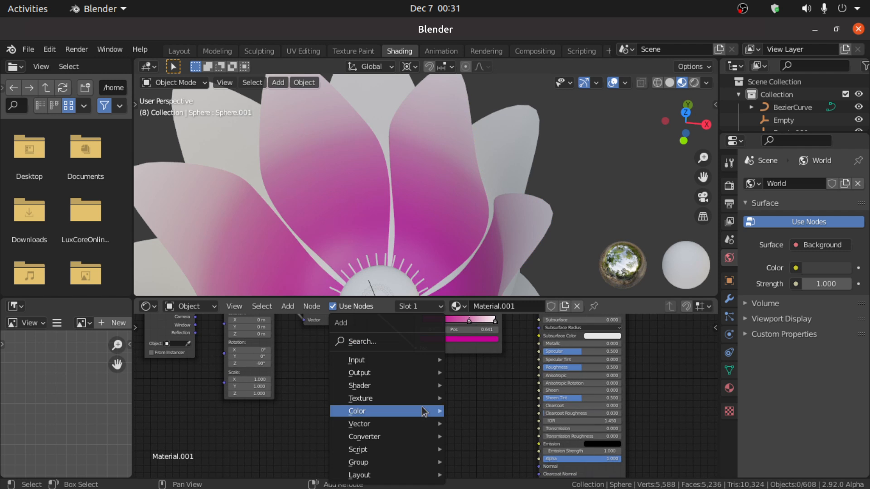
click(369, 341)
text(b)
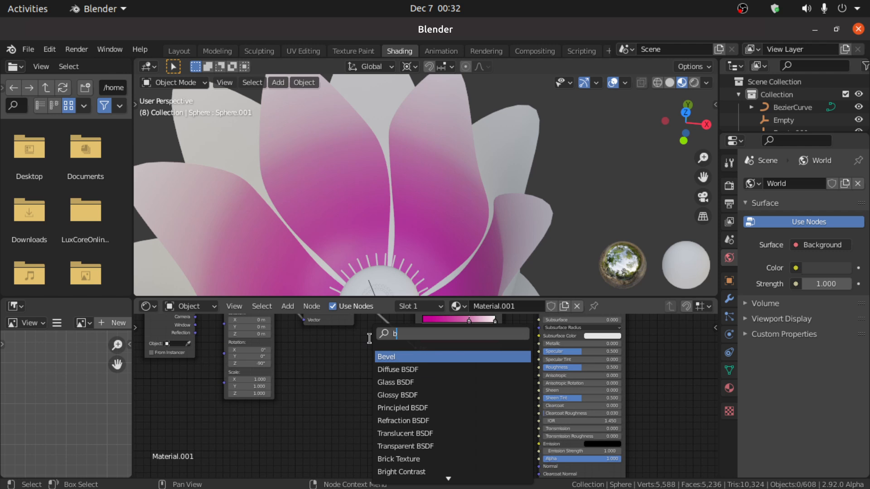
text(up)
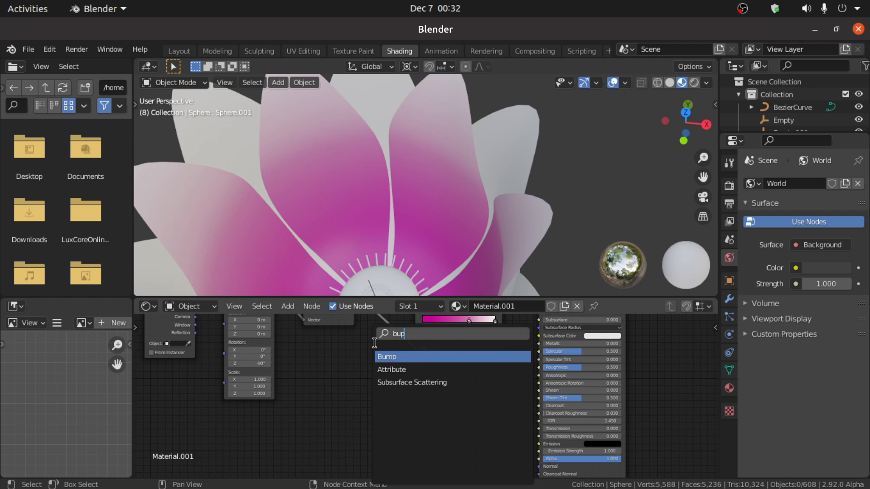
key(Return)
click(403, 389)
scroll(405, 389, up, 1)
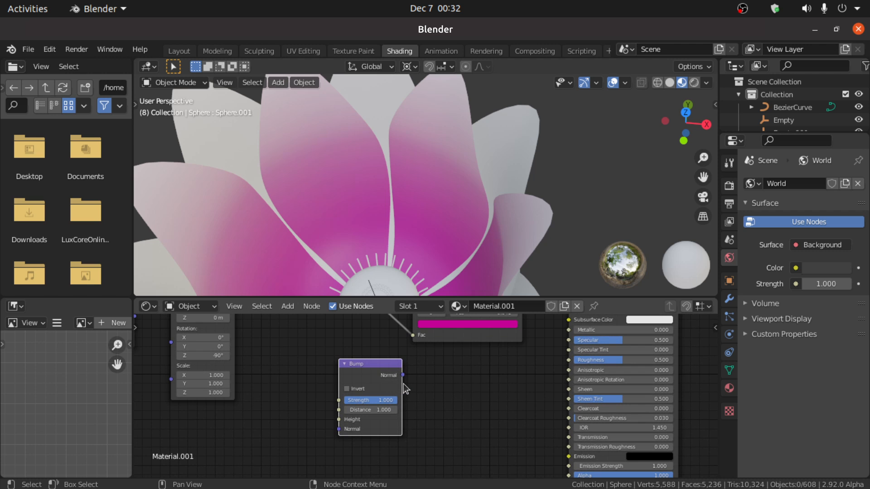
drag(403, 375, 533, 442)
Add a Noise Texture node and connect its Fac output to the Bump node's Height input
middle_drag(261, 381, 304, 383)
key(shift+a)
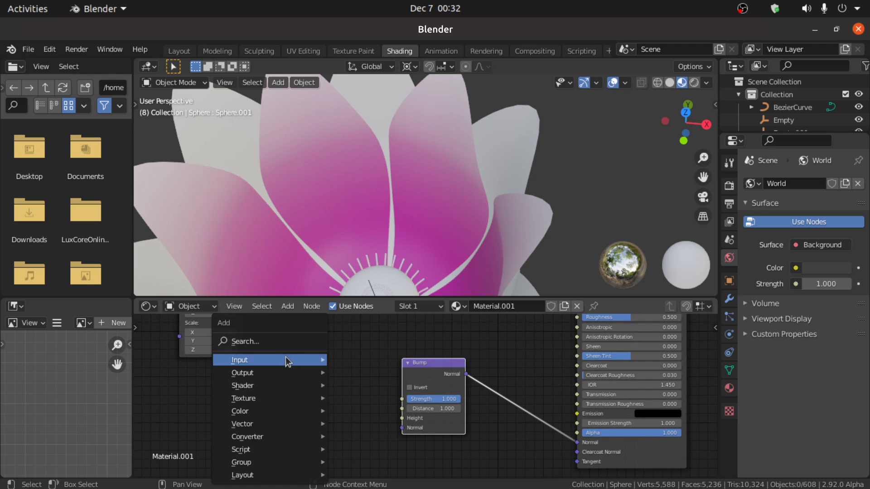
click(277, 347)
text(n)
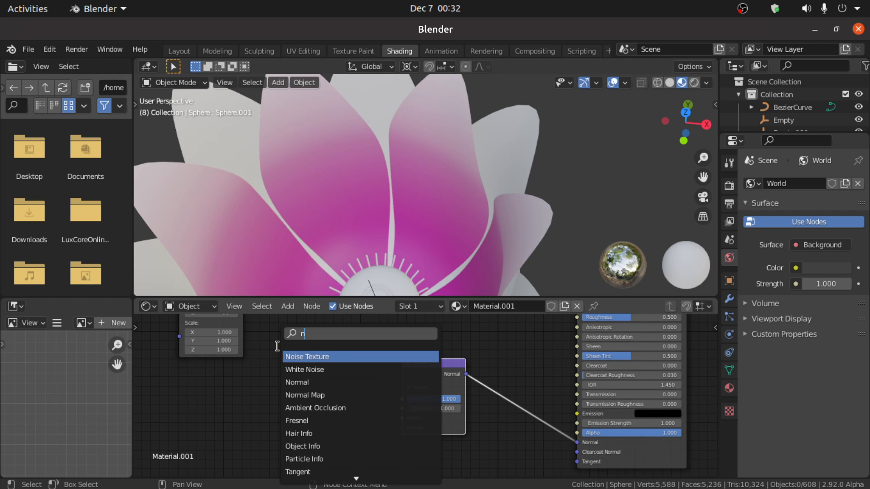
text(oi)
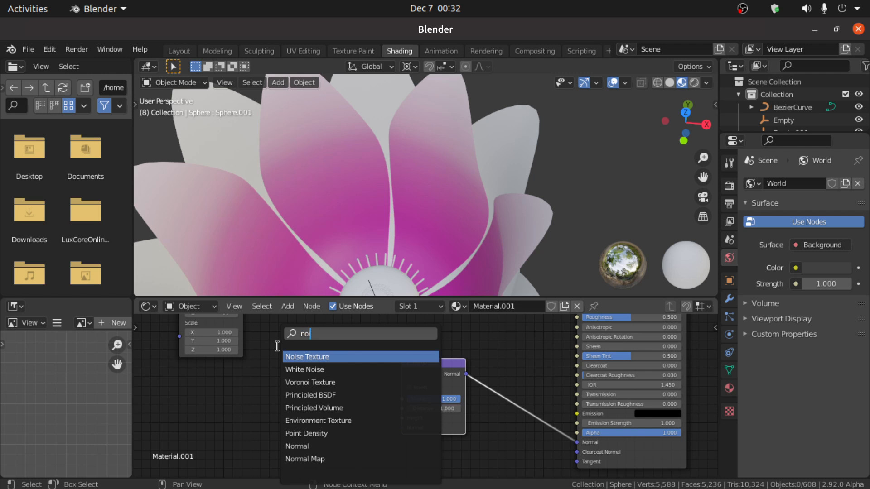
key(Return)
click(256, 364)
drag(310, 376, 332, 388)
drag(356, 426, 402, 418)
Add a Combine XYZ node and connect its Vector output to the Noise Texture's Vector input
key(shift+a)
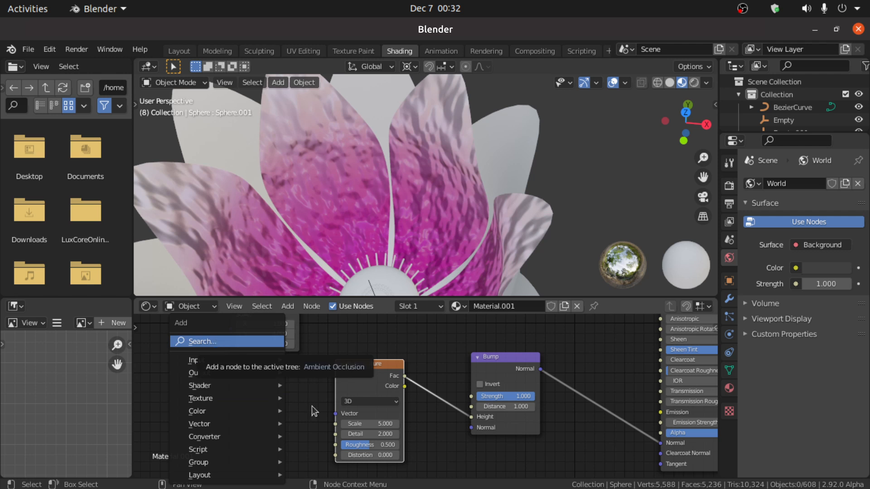
key(shift+a)
click(223, 343)
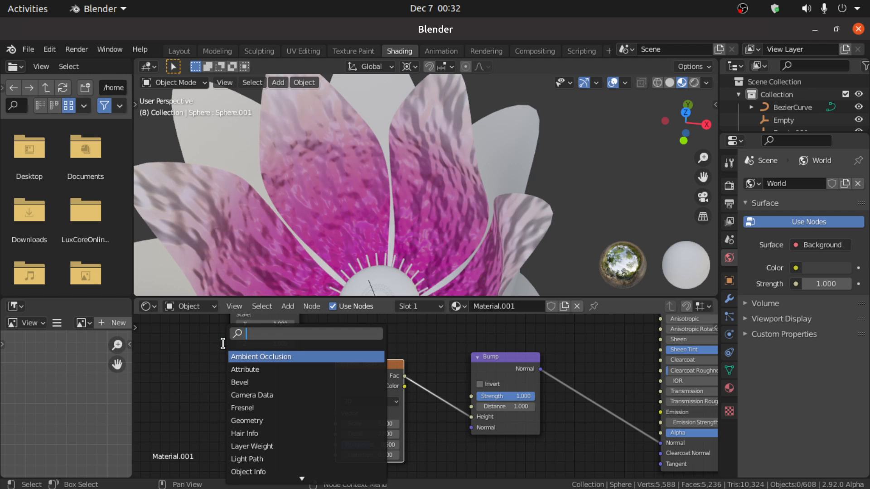
text(comm)
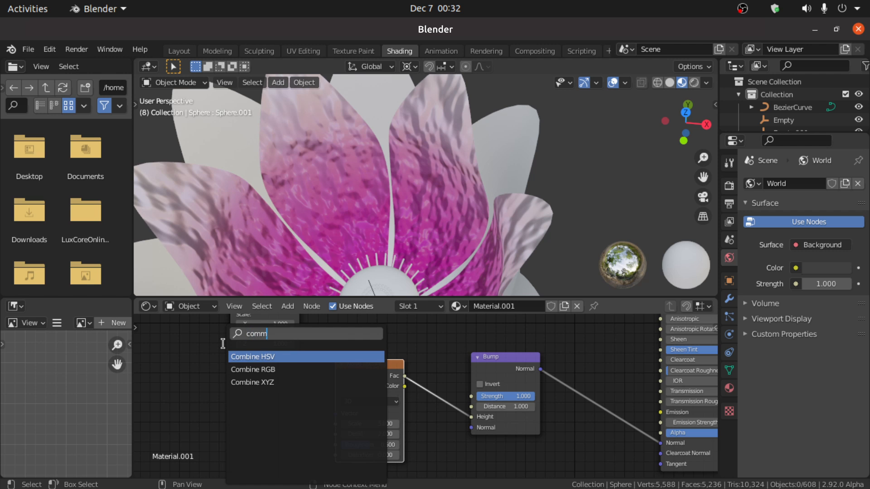
click(251, 382)
click(252, 404)
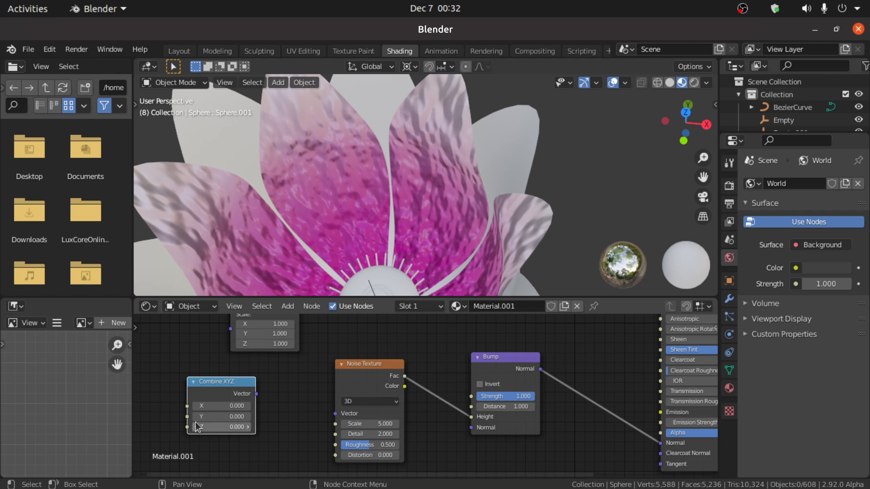
drag(256, 394, 335, 417)
drag(222, 391, 245, 396)
Add a Separate XYZ node and connect its Y output to the Combine XYZ node's Y input
middle_drag(245, 398, 319, 401)
key(shift+a)
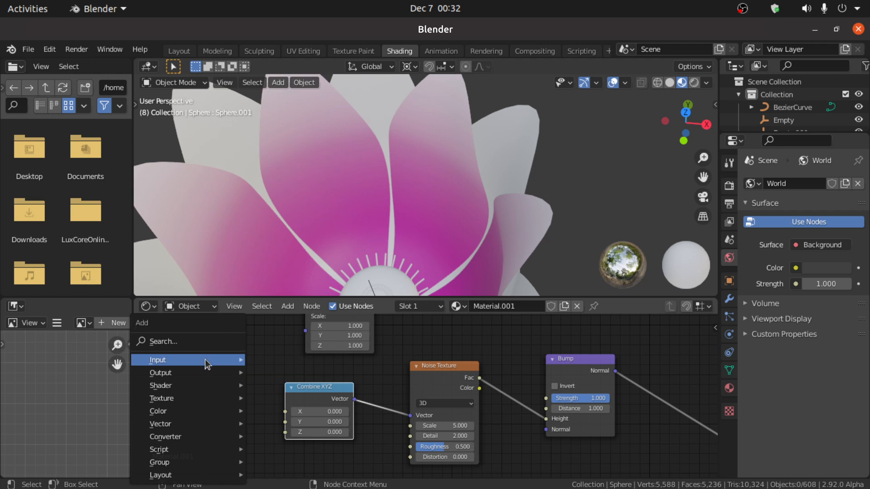
click(197, 343)
text(se)
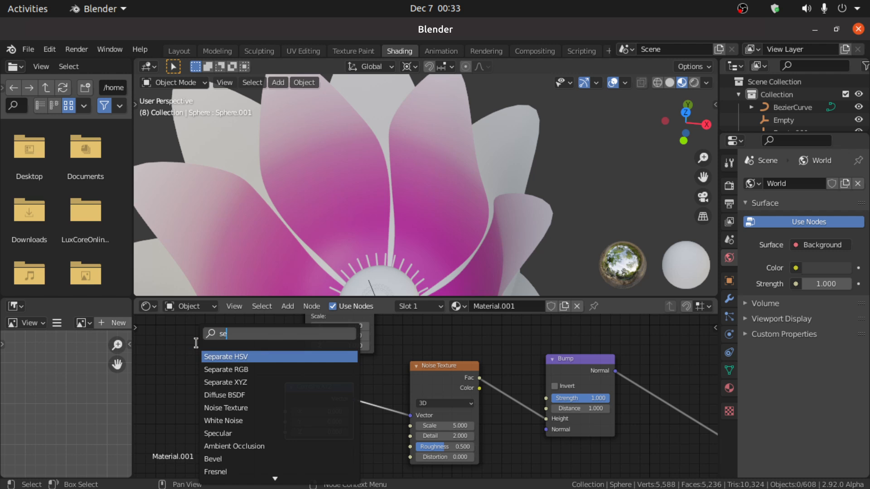
click(225, 382)
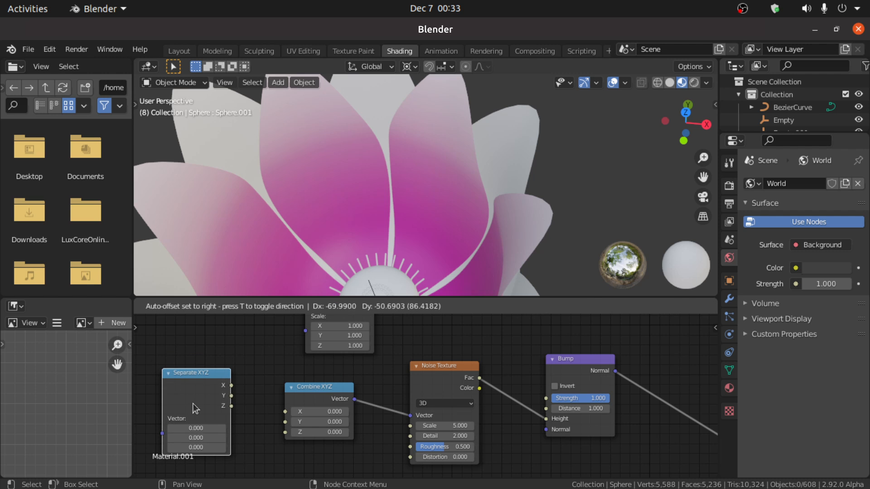
click(179, 399)
drag(231, 396, 275, 420)
Duplicate the Texture Coordinate and Mapping nodes and connect the copied Mapping's Vector output to the Separate XYZ node's Vector input
scroll(262, 398, down, 6)
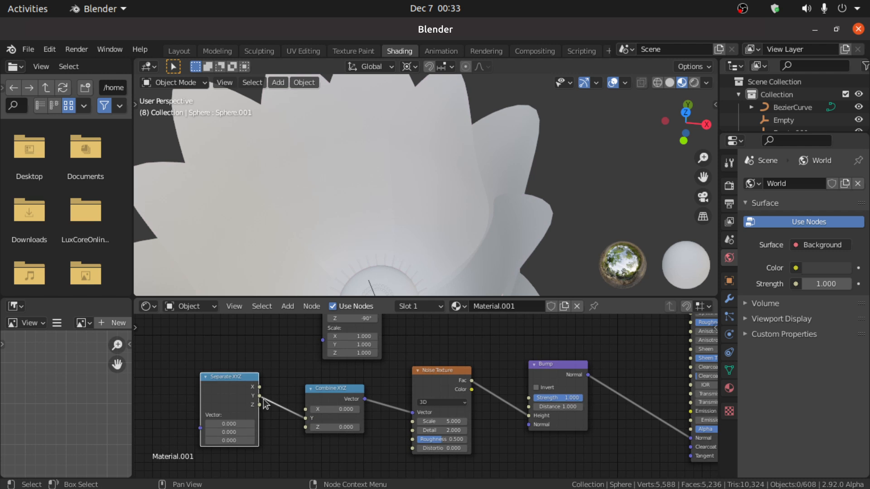
middle_drag(263, 399, 293, 458)
drag(272, 342, 425, 399)
key(shift+d)
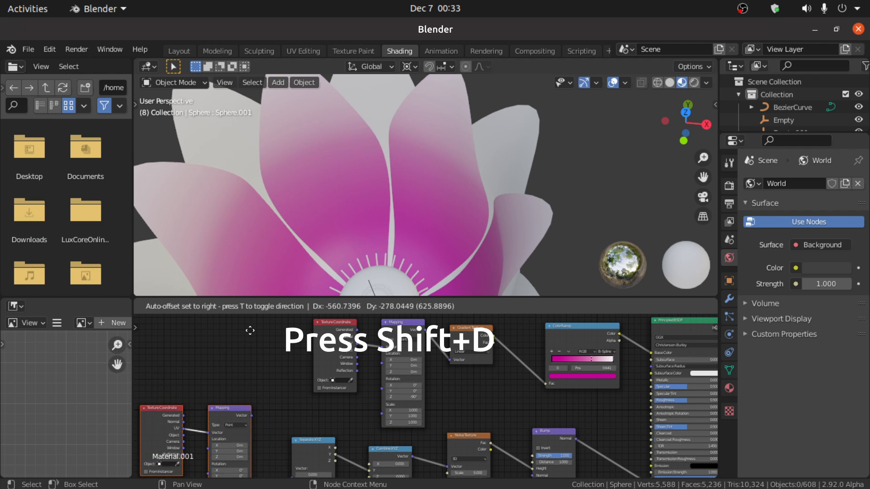
click(243, 339)
middle_drag(333, 385, 387, 336)
scroll(322, 368, up, 2)
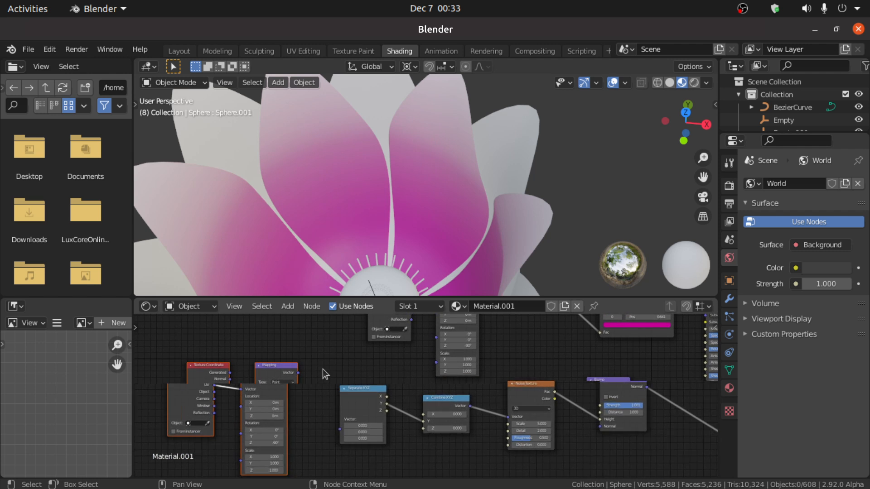
drag(251, 365, 313, 438)
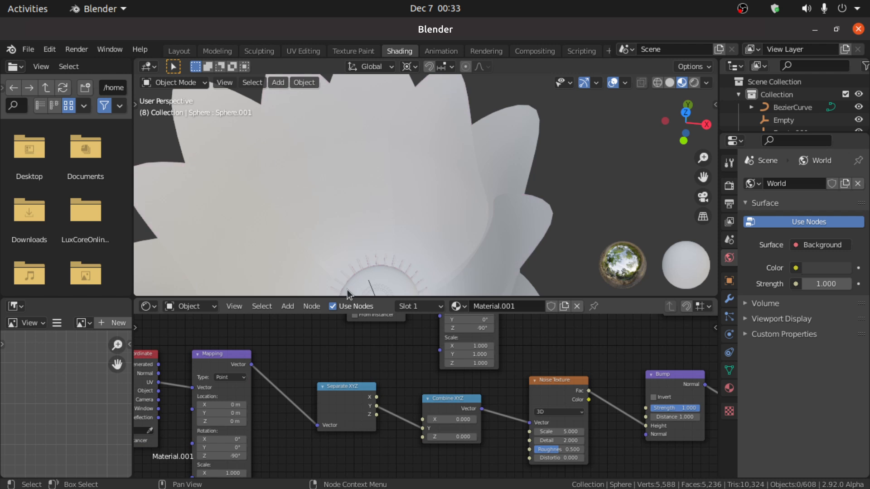
Raise the Noise Texture's scale to about 18.4 for finer streaks along the petals
scroll(347, 288, down, 1)
drag(557, 432, 604, 432)
middle_drag(520, 390, 436, 344)
scroll(483, 385, up, 1)
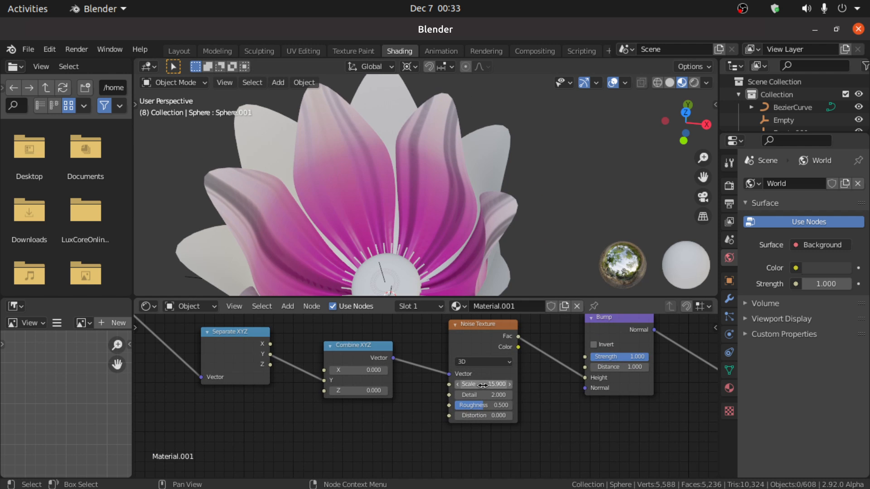
drag(483, 385, 494, 385)
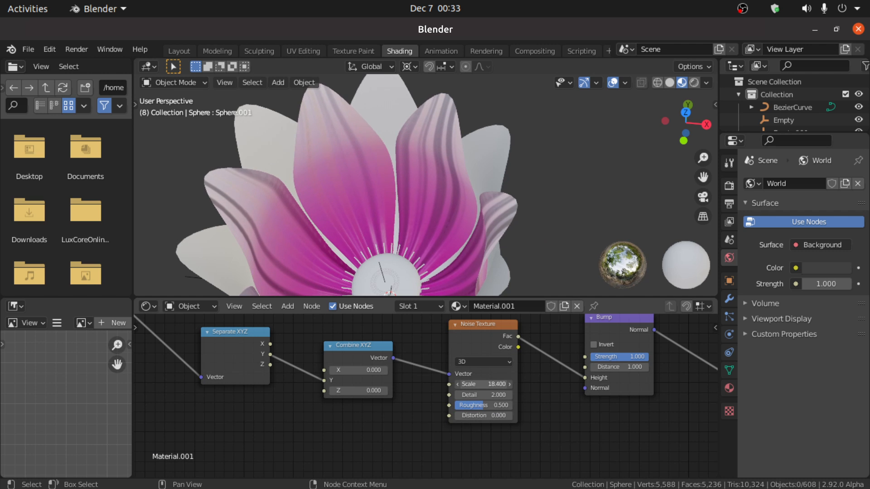
Set the Bump node's strength to 0.1
scroll(573, 385, up, 2)
middle_drag(573, 384, 397, 417)
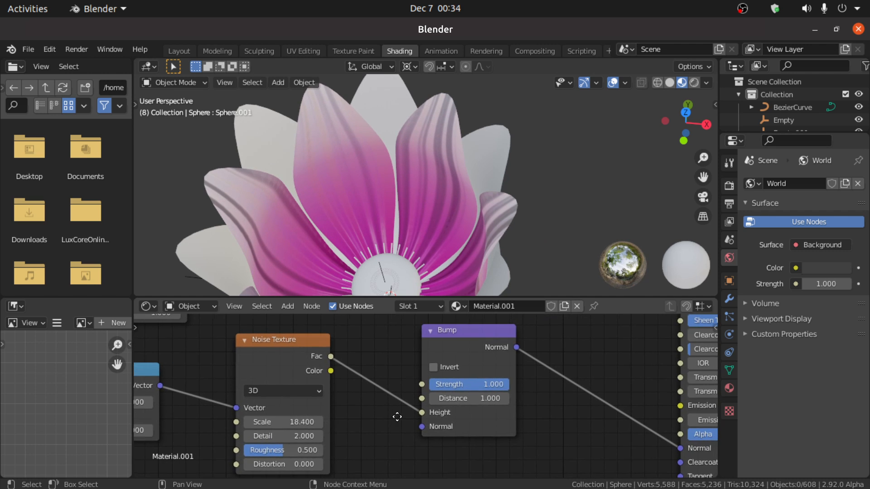
click(480, 384)
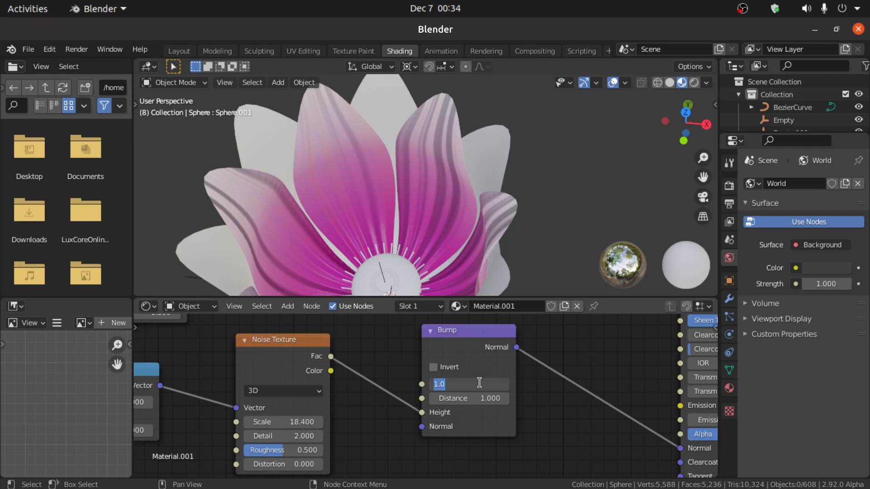
key(BackSpace)
text(.1)
key(Return)
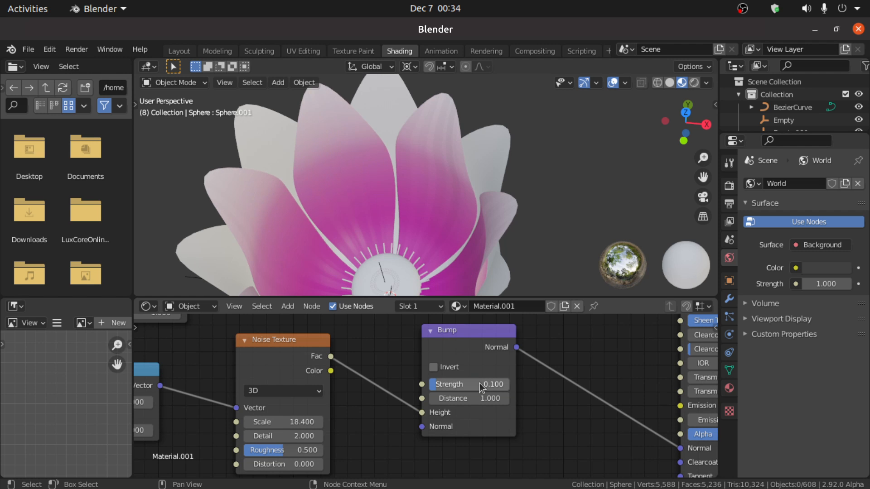
Increase the Noise Texture's scale to about 22.9
middle_drag(431, 203, 423, 146)
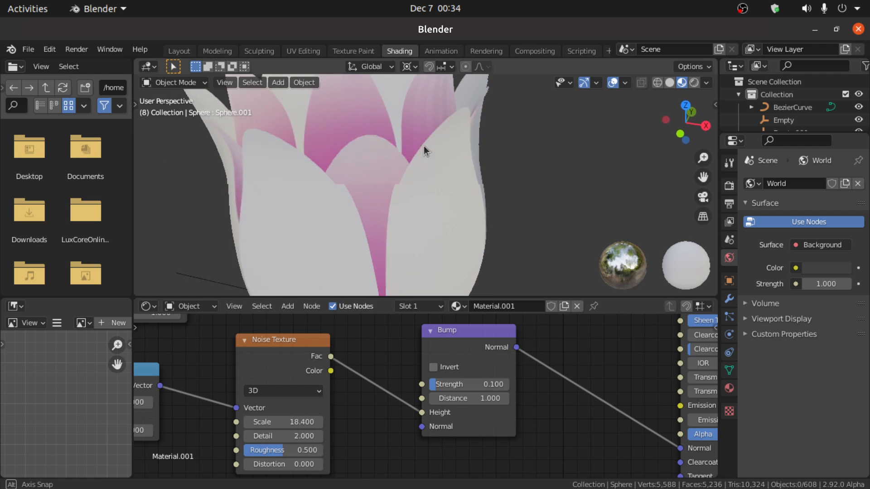
drag(283, 422, 304, 422)
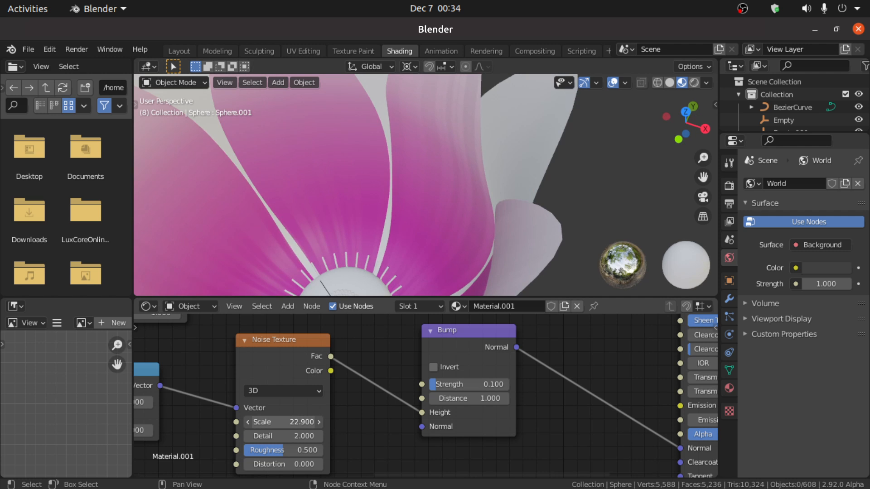
Assign the existing Material.001 to the white ring of petals that has no material
scroll(401, 243, down, 6)
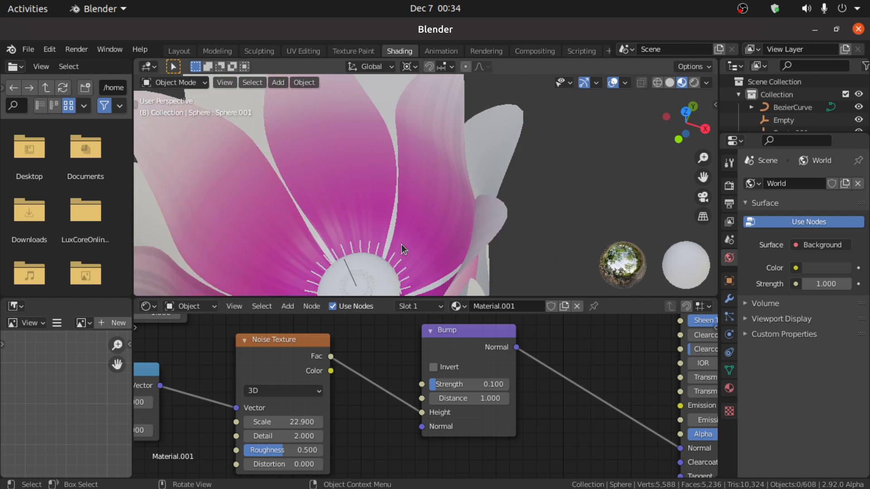
click(412, 125)
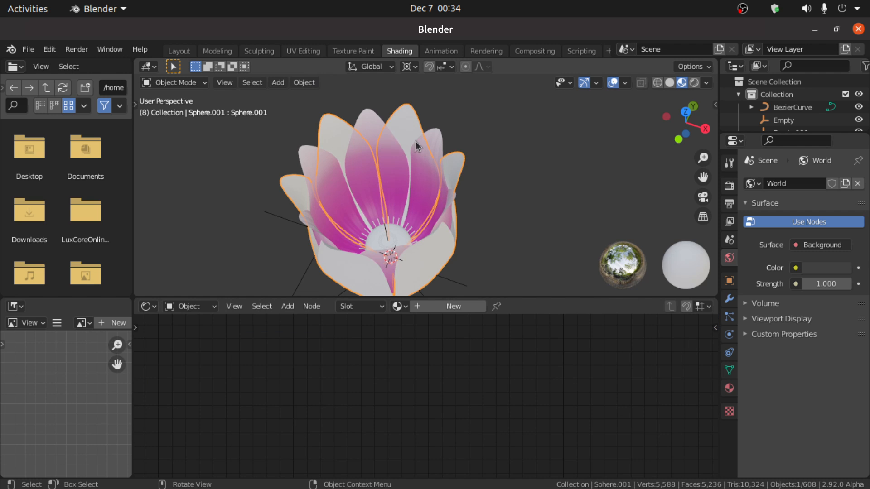
click(404, 307)
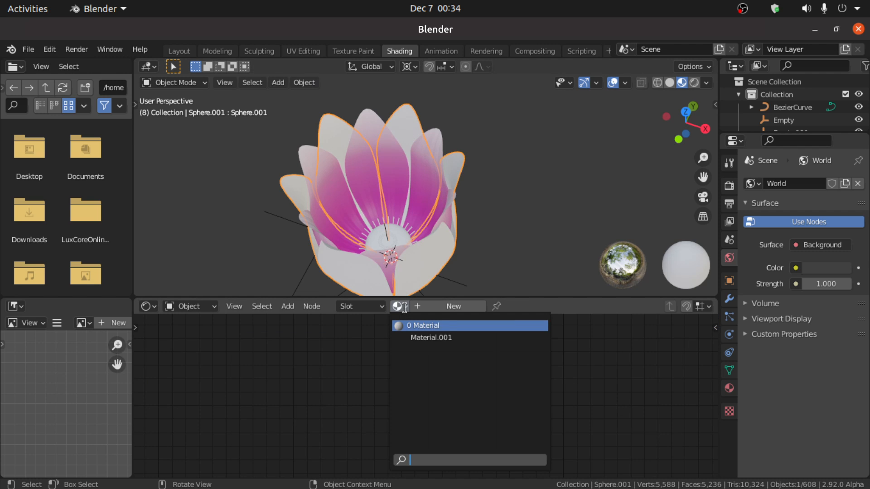
click(409, 339)
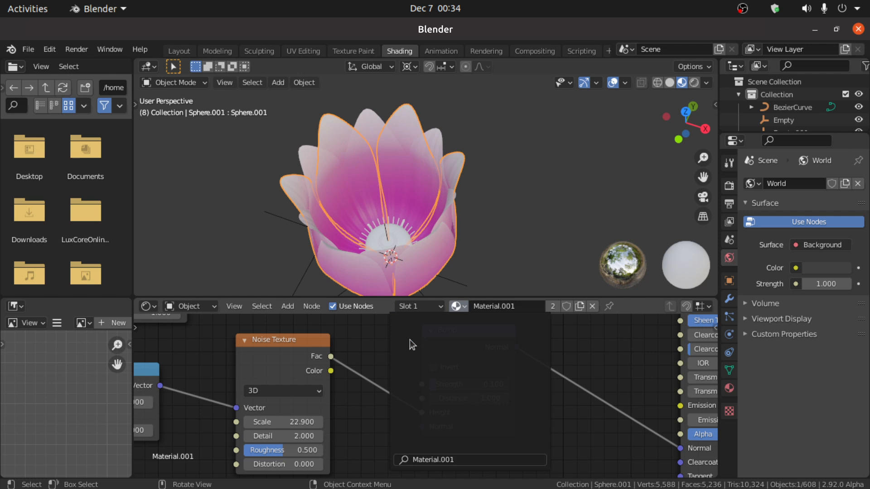
Deselect the petals and play the blooming animation to check the petal material, stopping with the flower open
click(495, 221)
key(space)
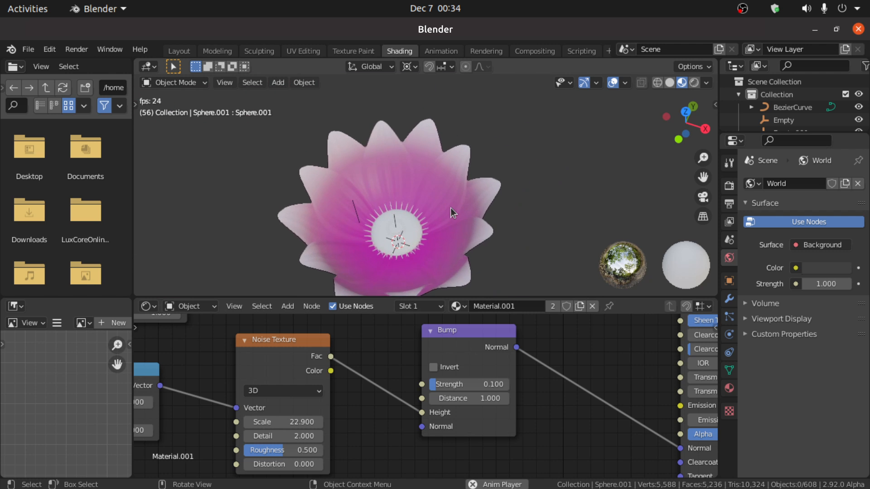
key(space)
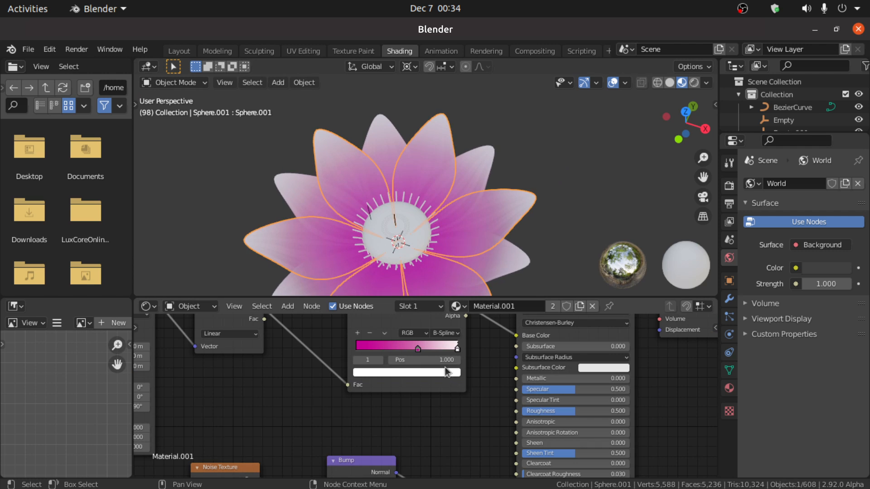
Tint the ColorRamp's white stop a pale lavender
click(444, 372)
drag(425, 276, 402, 264)
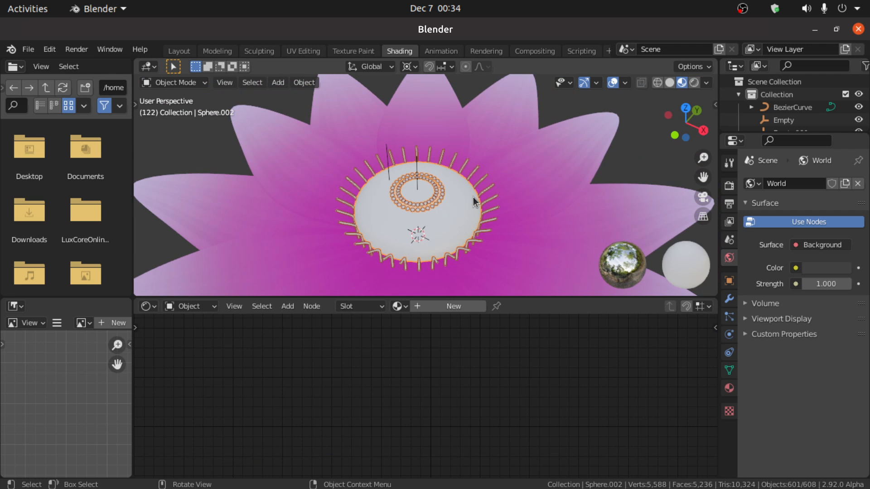
Create a new material for the flower's central sphere and set its base colour to pale yellow, H 0.125, S 0.415, V 0.906
click(456, 306)
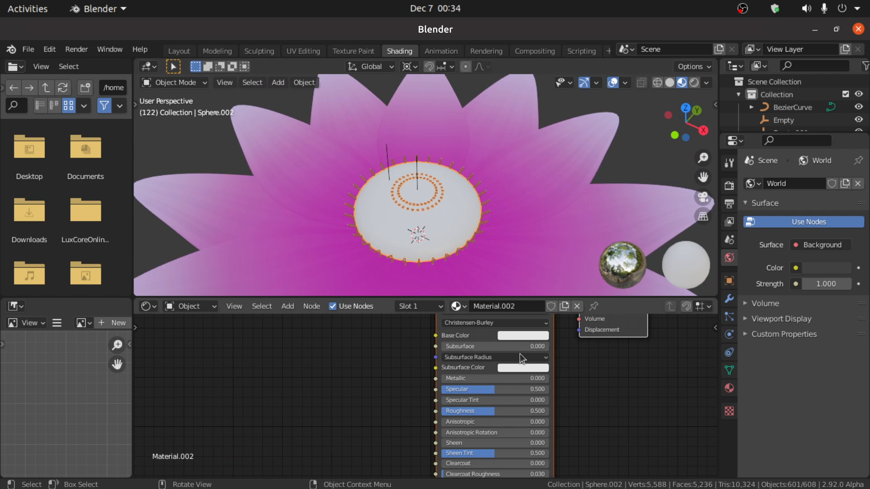
click(522, 335)
click(528, 240)
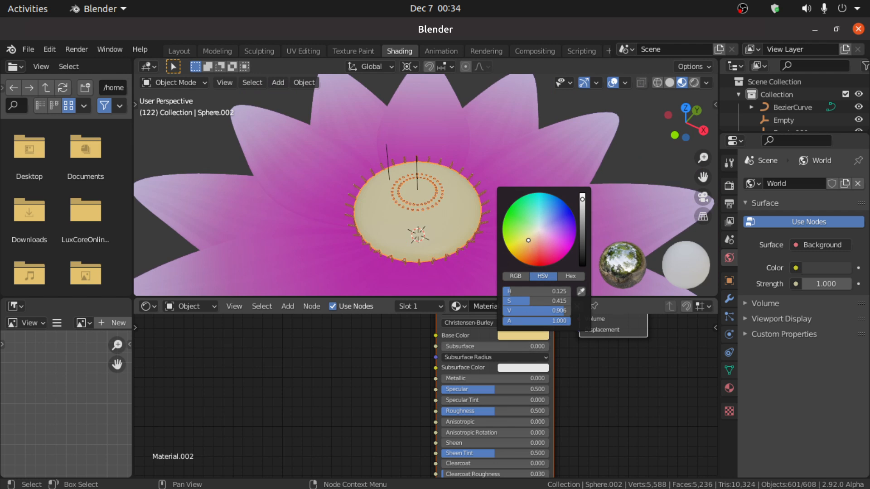
Change the central sphere's base color to a soft orange, H 0.066, S 0.602, V 0.906
drag(528, 240, 530, 249)
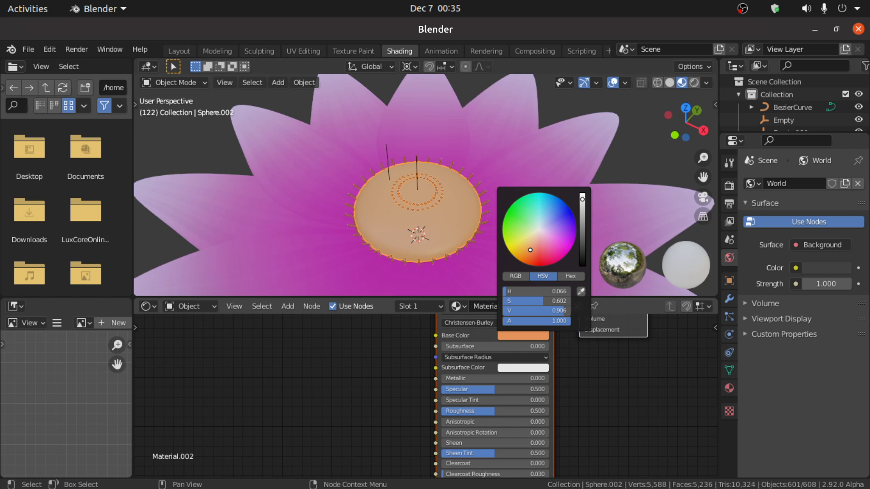
scroll(406, 221, up, 4)
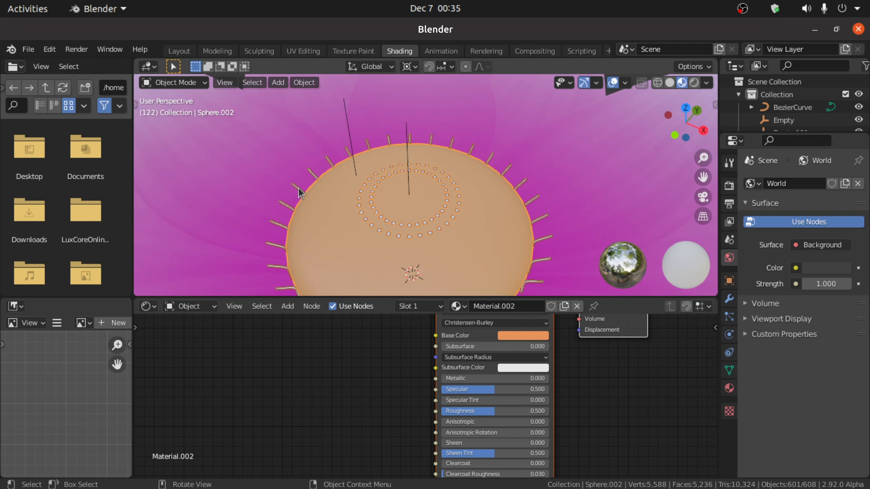
scroll(299, 192, up, 3)
Create a new material for the small sphere below the flower in front view and give it a deep burnt-orange base color
click(341, 191)
scroll(335, 187, down, 4)
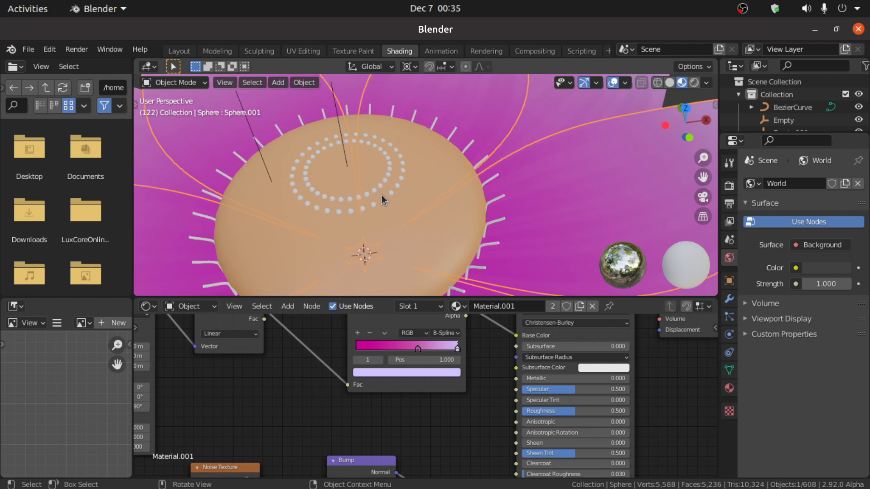
scroll(377, 188, down, 5)
key(KP_1)
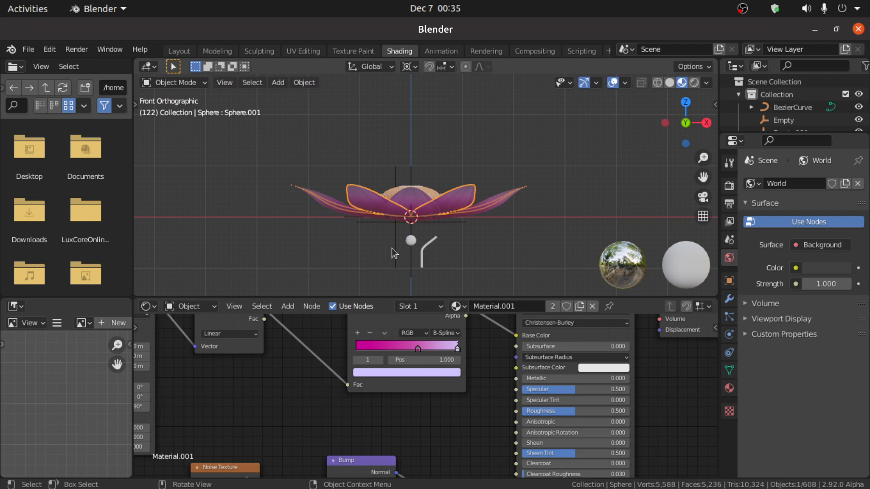
click(411, 241)
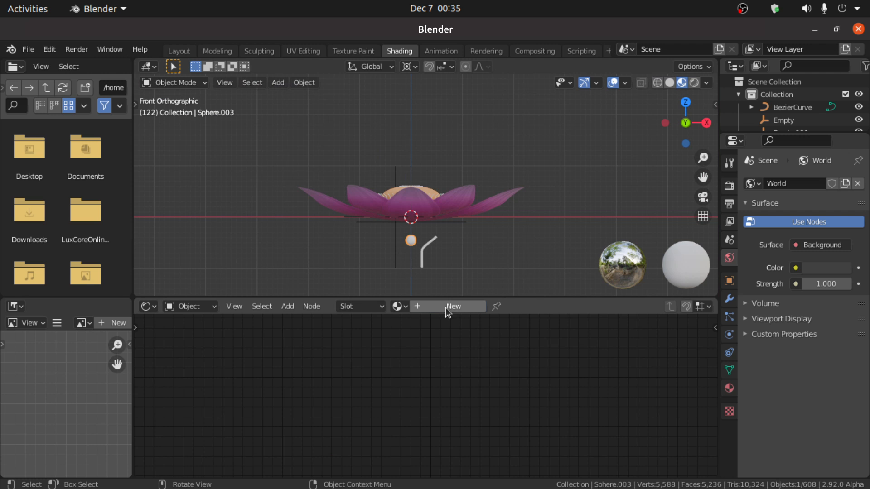
scroll(516, 335, up, 2)
middle_drag(515, 334, 462, 354)
click(464, 352)
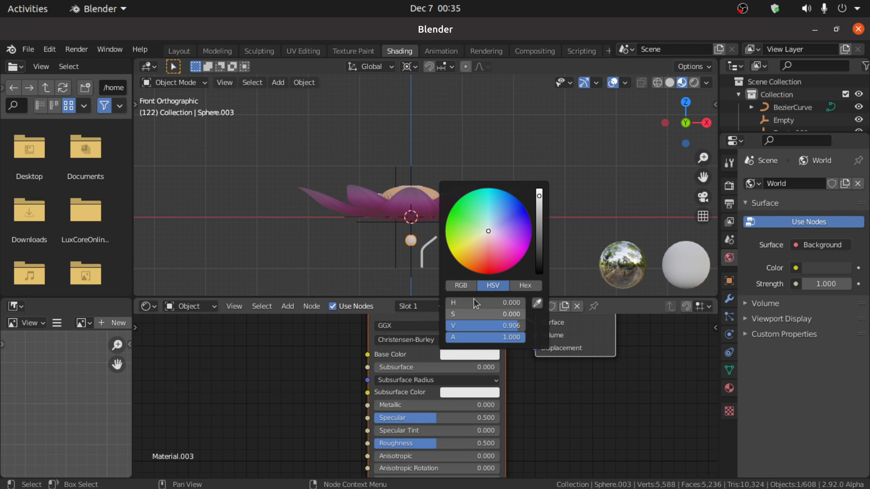
drag(479, 256, 476, 264)
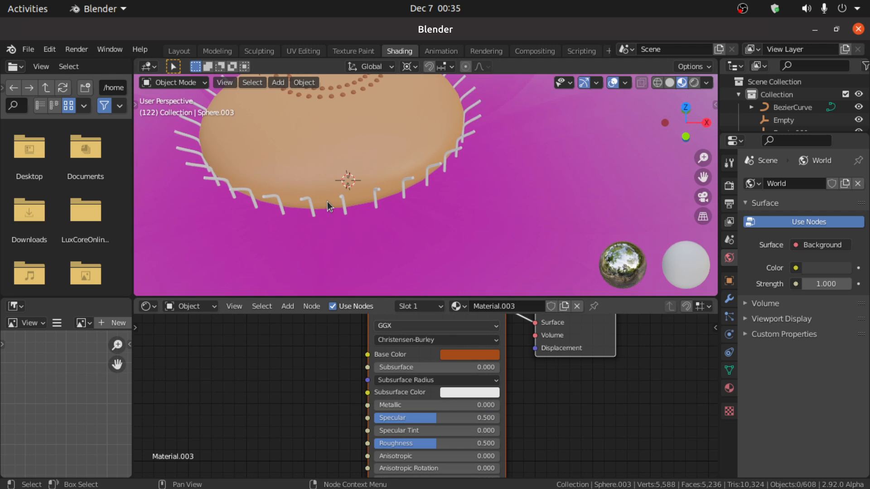
Assign the existing Material.003 to the stamen curve below the flower
middle_drag(335, 195, 318, 179)
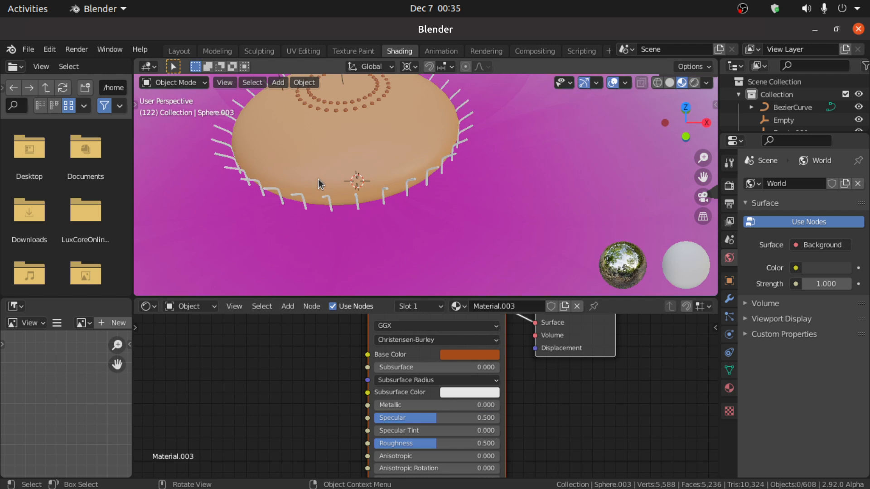
middle_drag(381, 227, 395, 149)
click(423, 278)
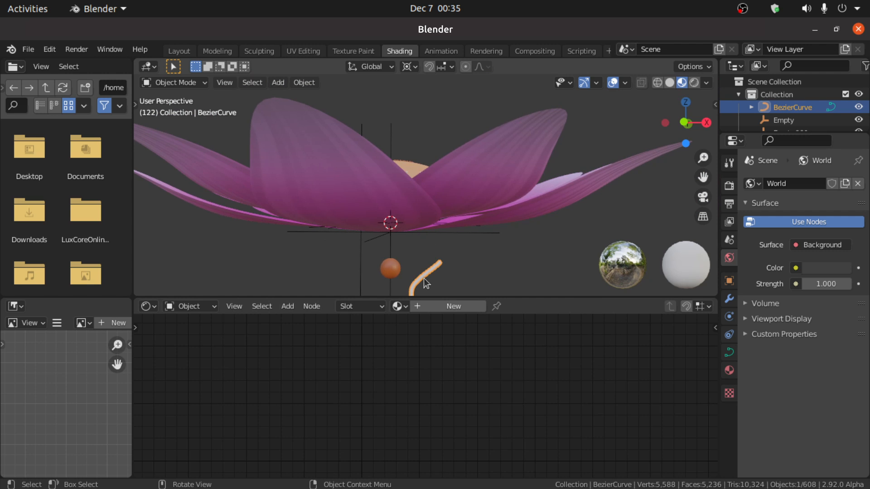
click(398, 306)
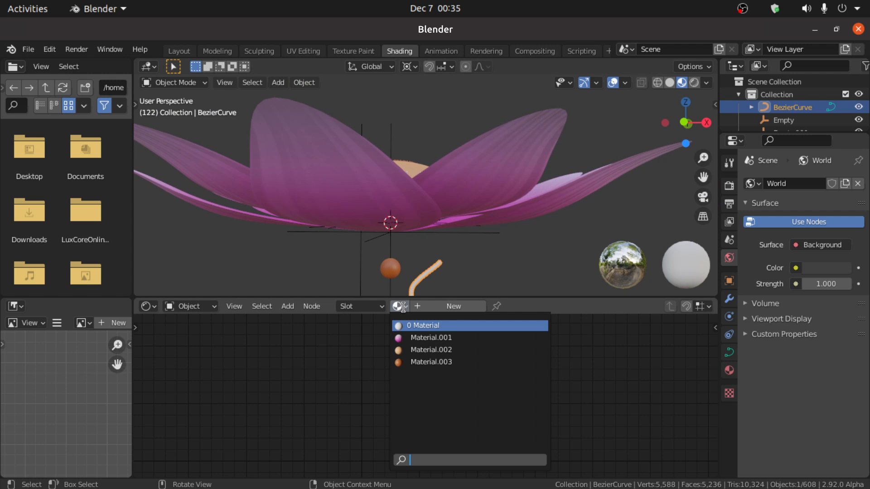
click(416, 362)
middle_drag(403, 251, 440, 203)
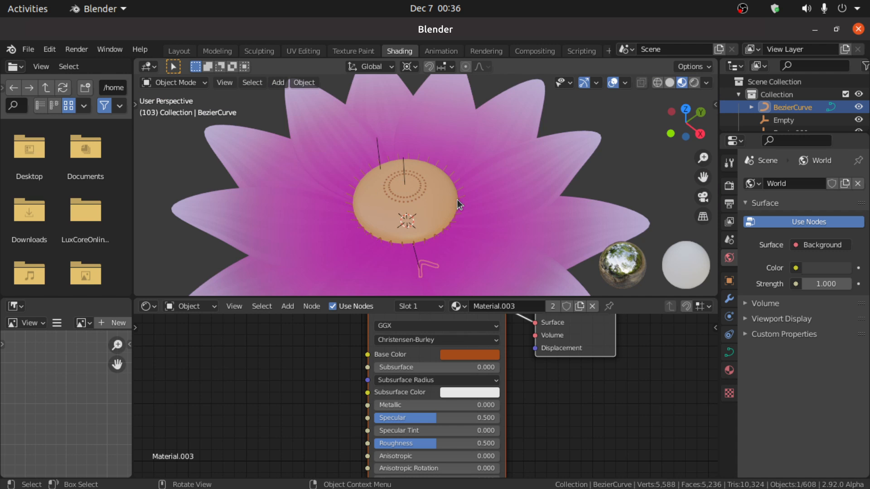
Enable Ambient Occlusion in the Eevee render settings and set the color management View Transform to Standard
click(729, 186)
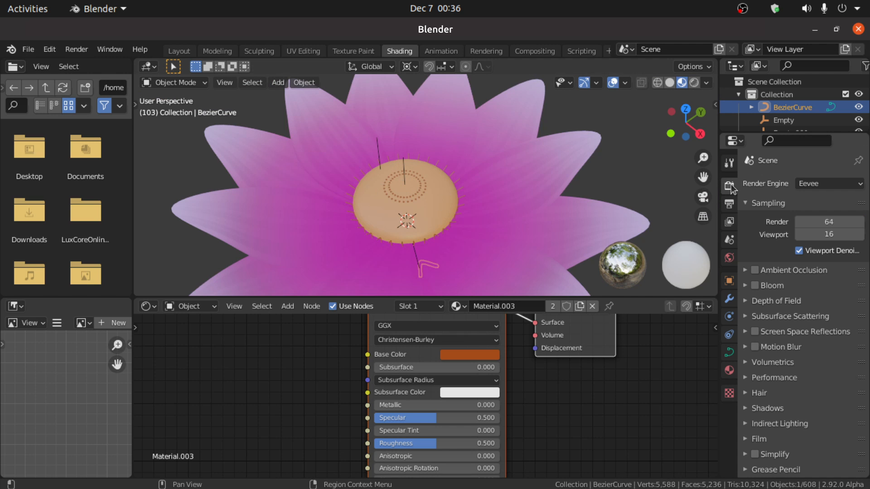
click(754, 270)
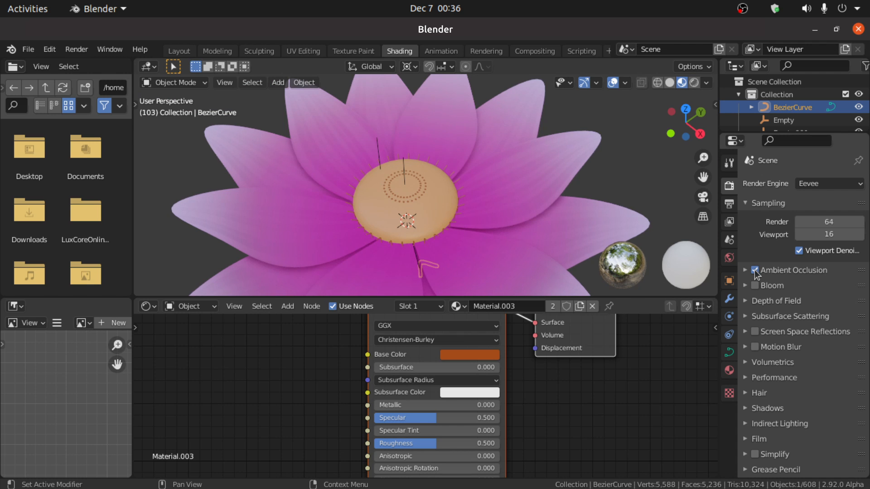
scroll(756, 363, down, 2)
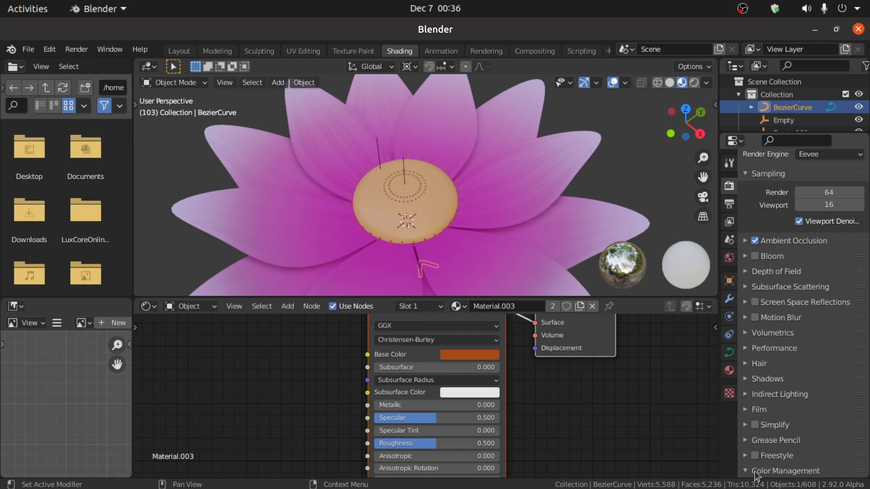
scroll(818, 442, down, 5)
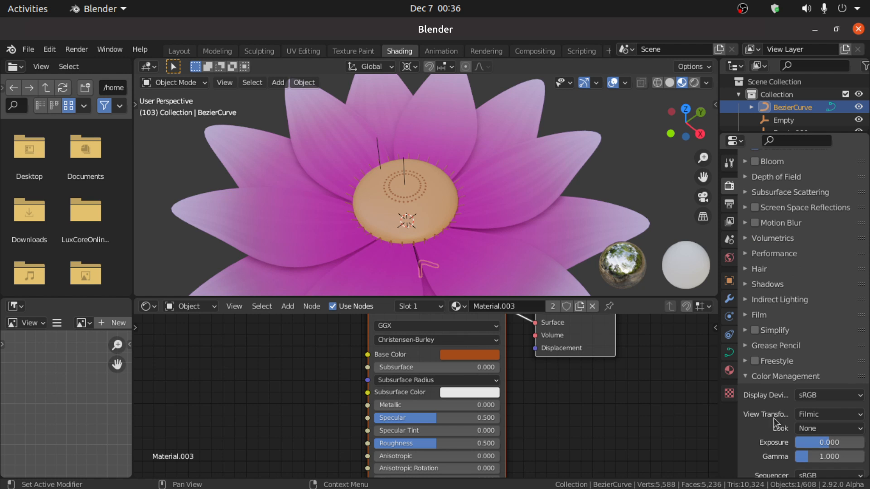
click(807, 413)
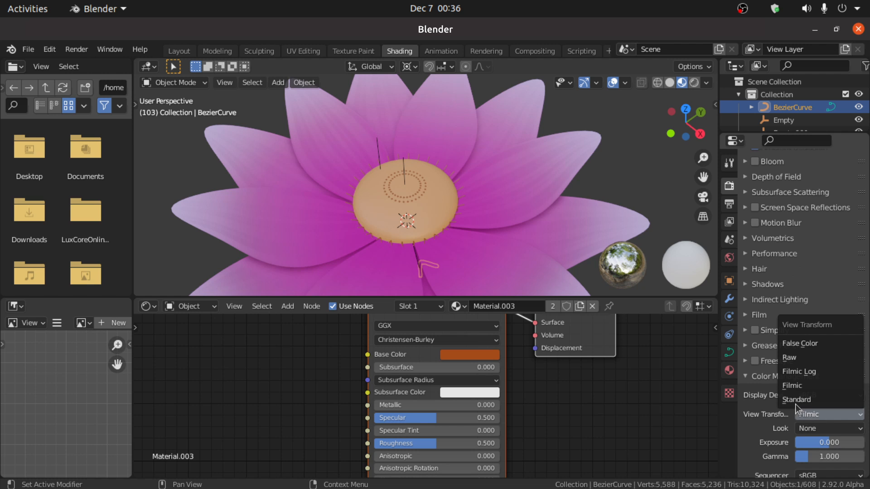
click(800, 400)
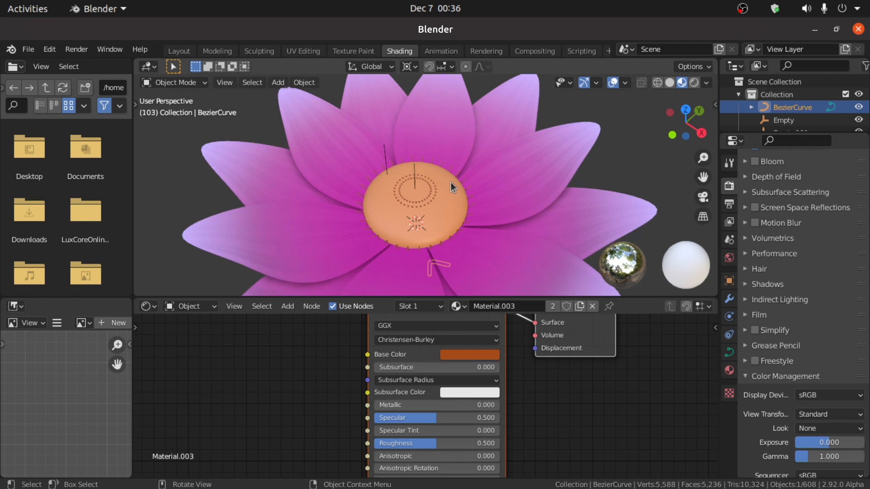
key(space)
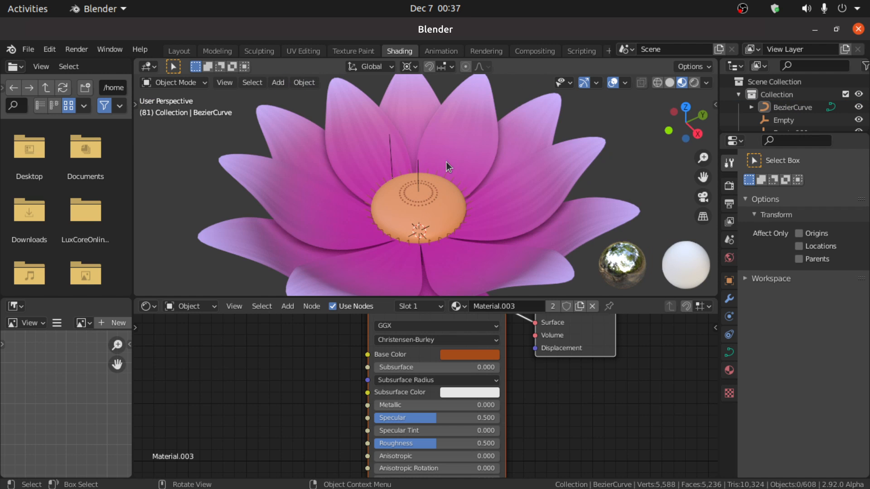
Use abandoned_hopper_terminal_04.jpg from Downloads as the world color's Environment Texture and show the viewport in rendered shading
click(728, 259)
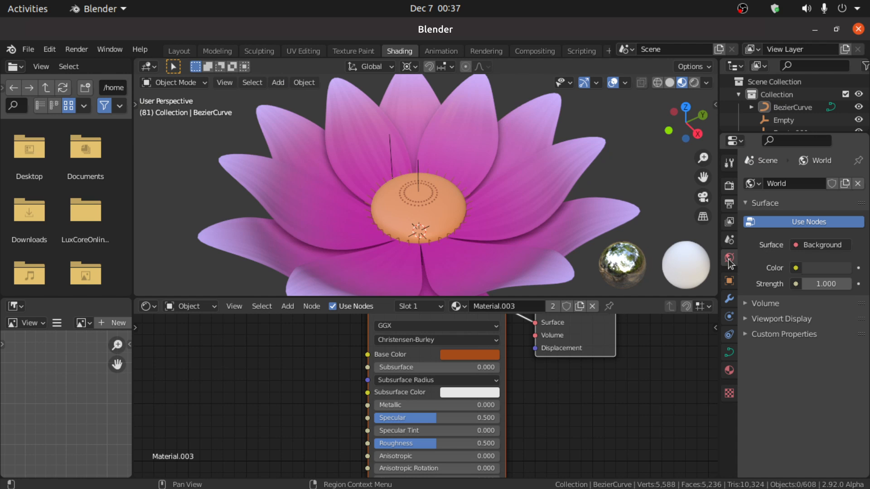
click(796, 268)
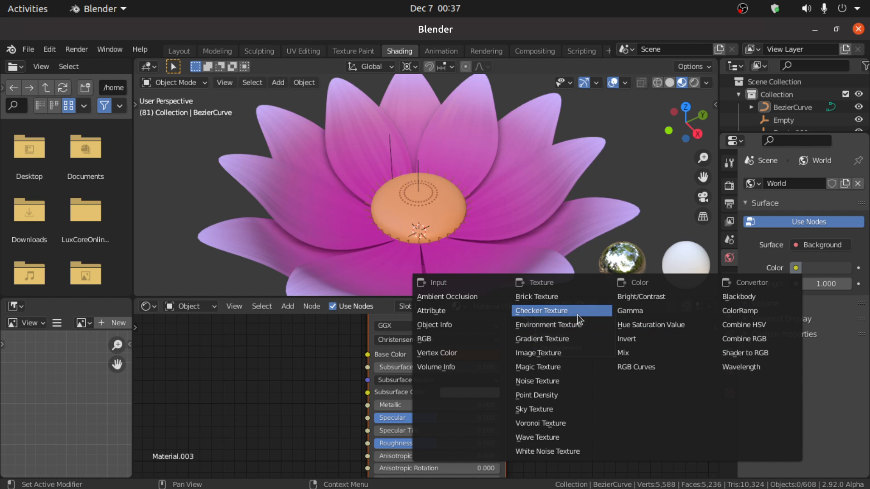
click(566, 325)
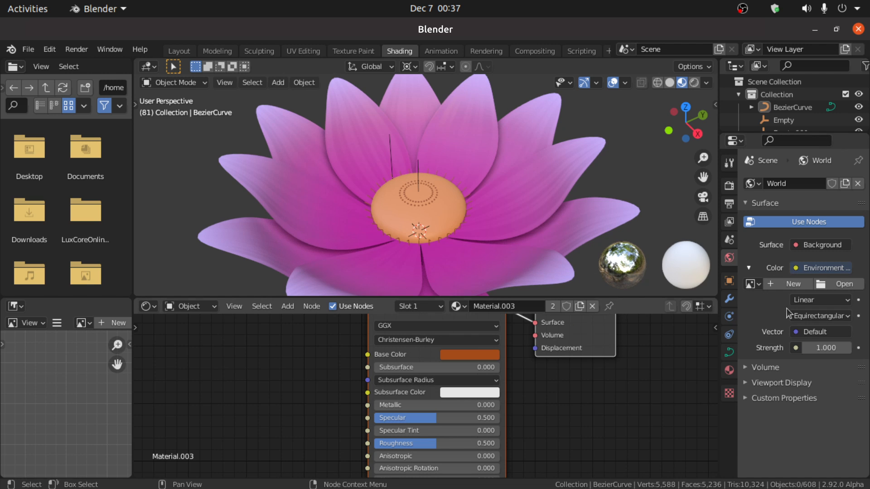
click(844, 284)
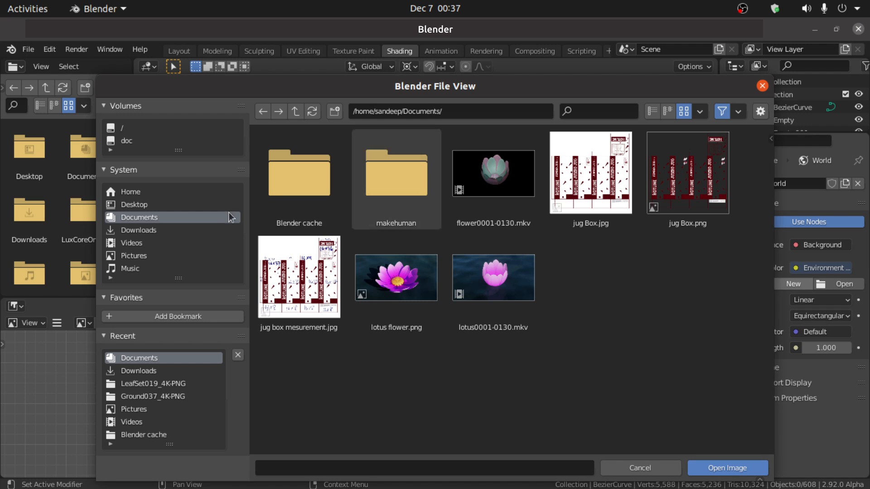
click(131, 230)
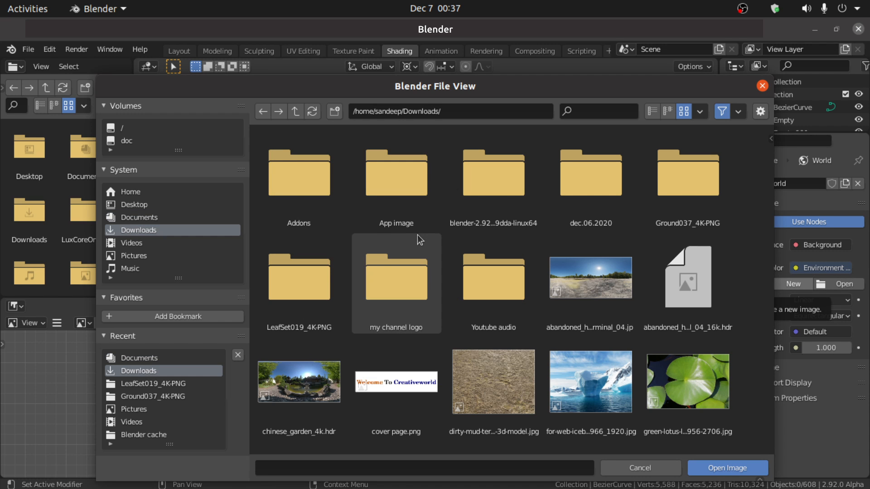
scroll(420, 240, down, 3)
click(571, 252)
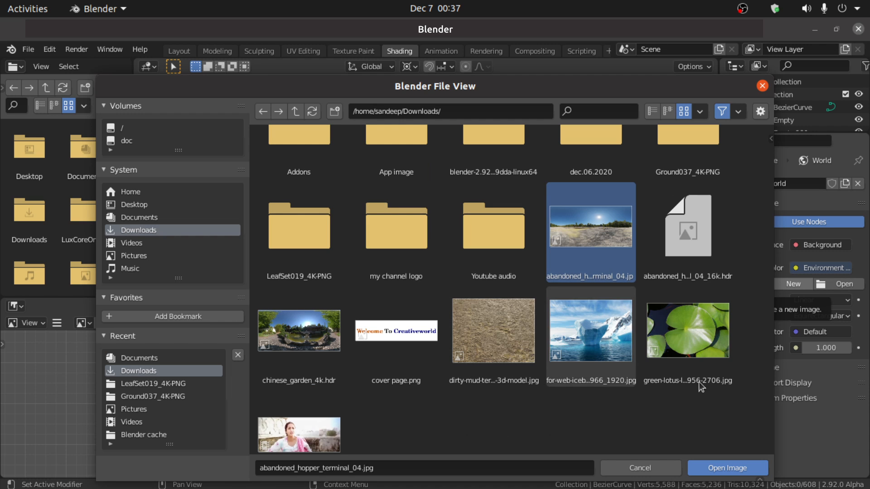
click(712, 469)
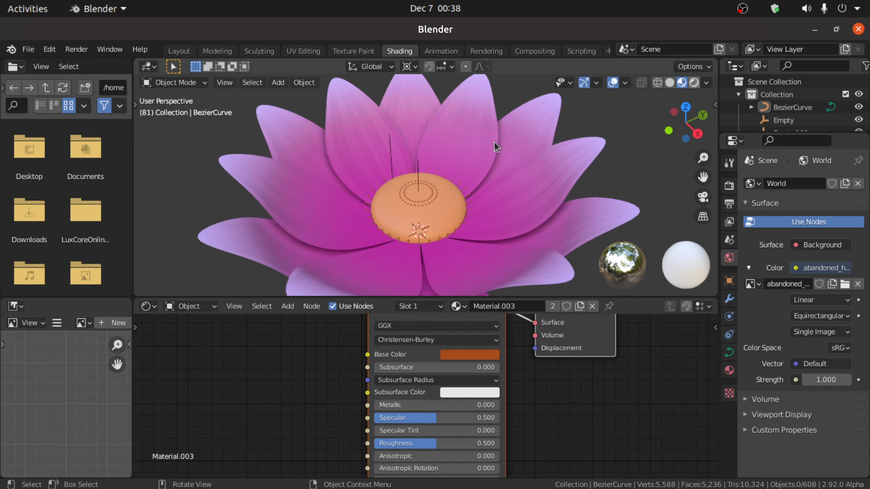
scroll(433, 194, down, 5)
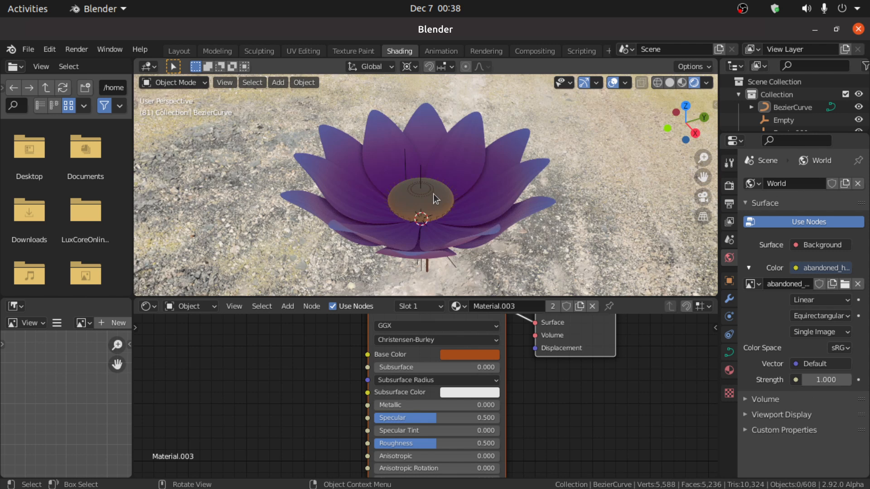
Add a Sun light in the front view and move it up above the right side of the flower
middle_drag(433, 194, 450, 204)
key(KP_1)
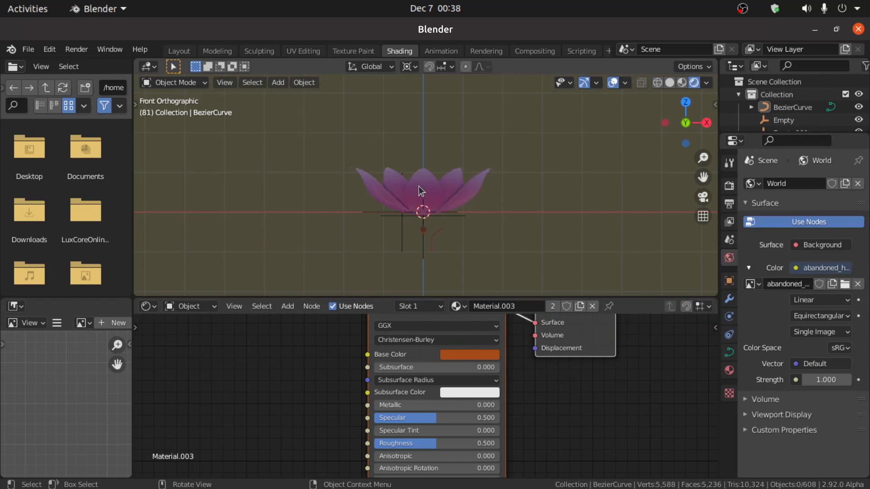
middle_drag(420, 173, 428, 192)
key(KP_1)
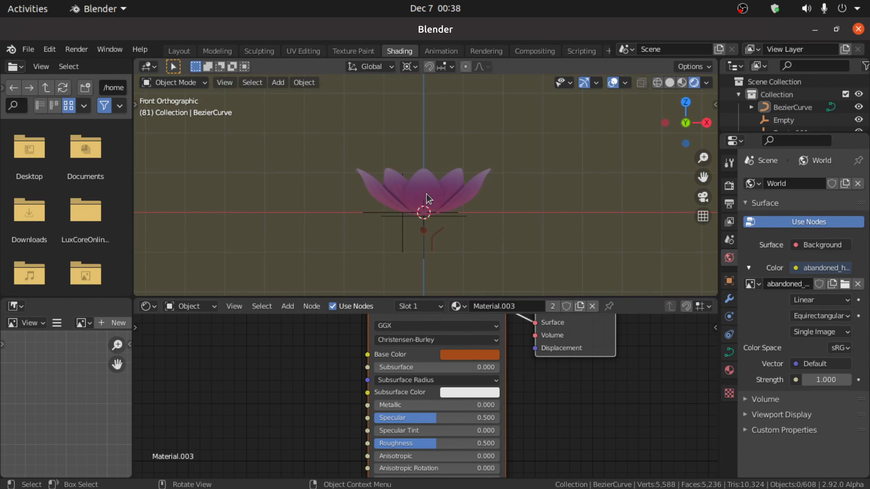
scroll(426, 193, up, 2)
key(shift+a)
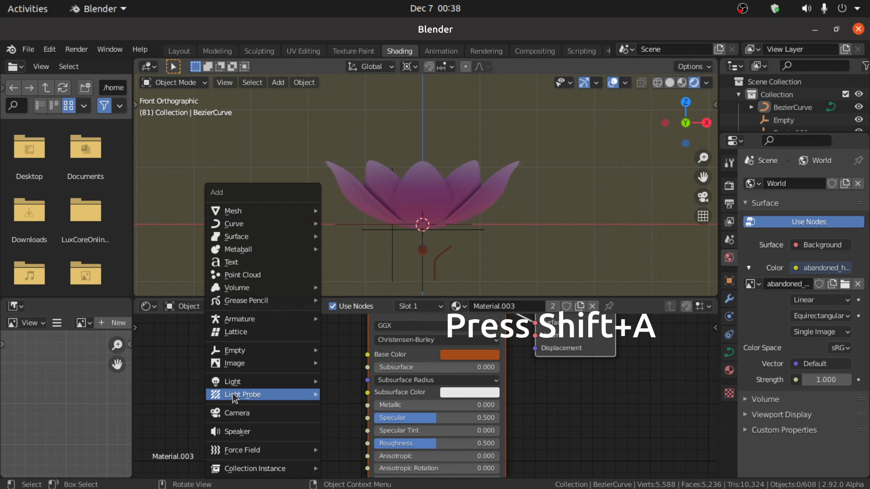
mouse_move(247, 381)
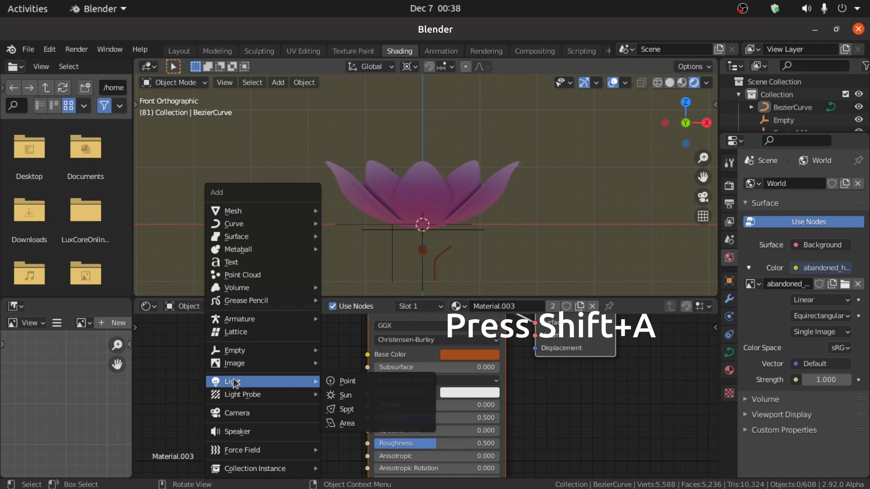
click(368, 396)
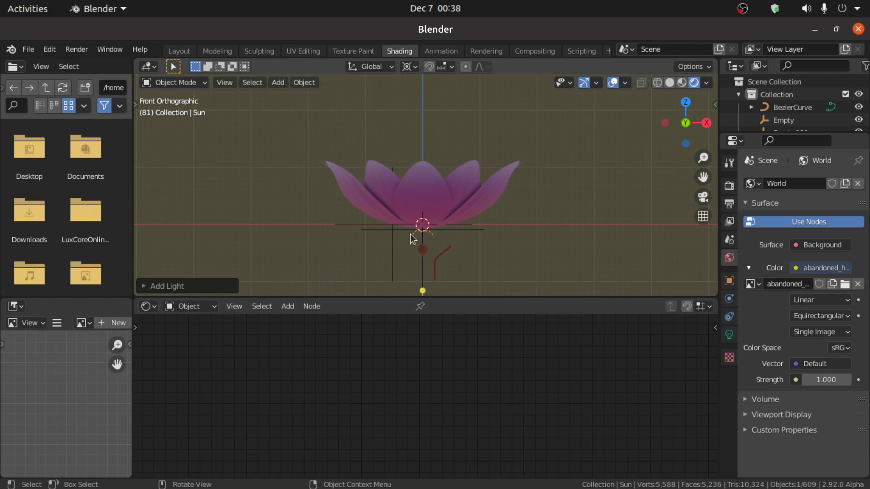
key(g)
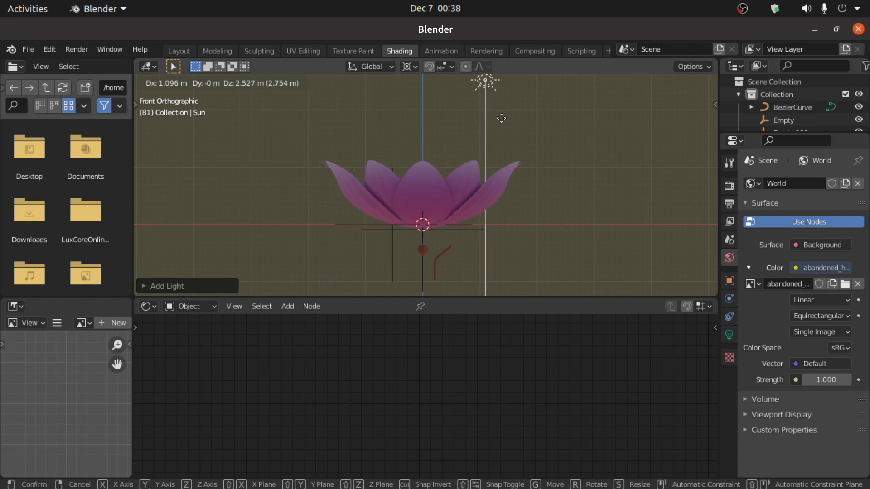
click(504, 109)
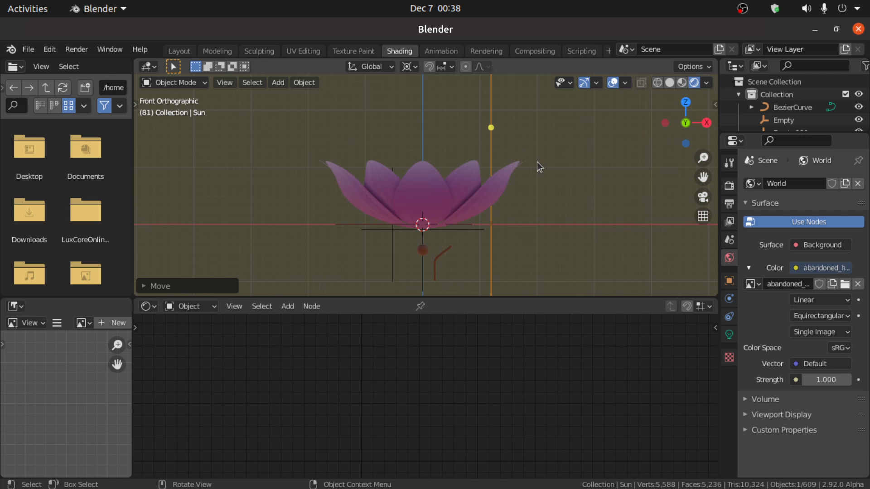
Set the transform pivot to Median Point and rotate the Sun in front view so its beam slants down through the flower
key(r)
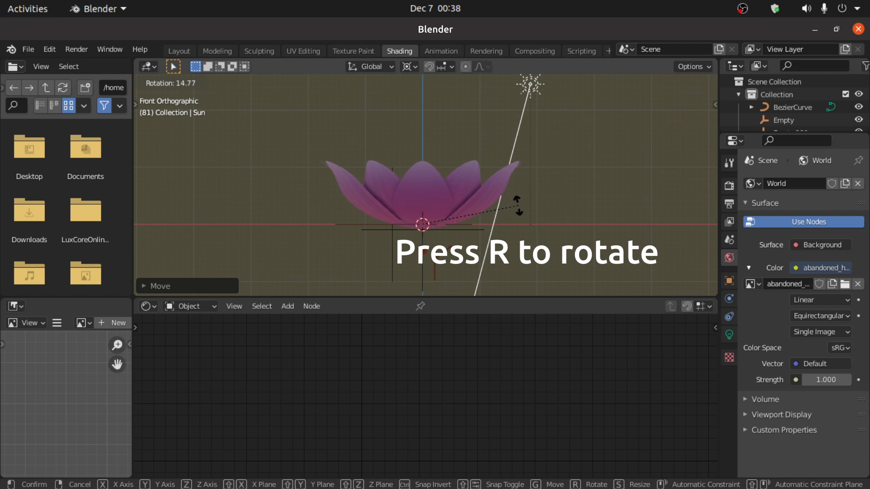
right_click(517, 202)
click(409, 66)
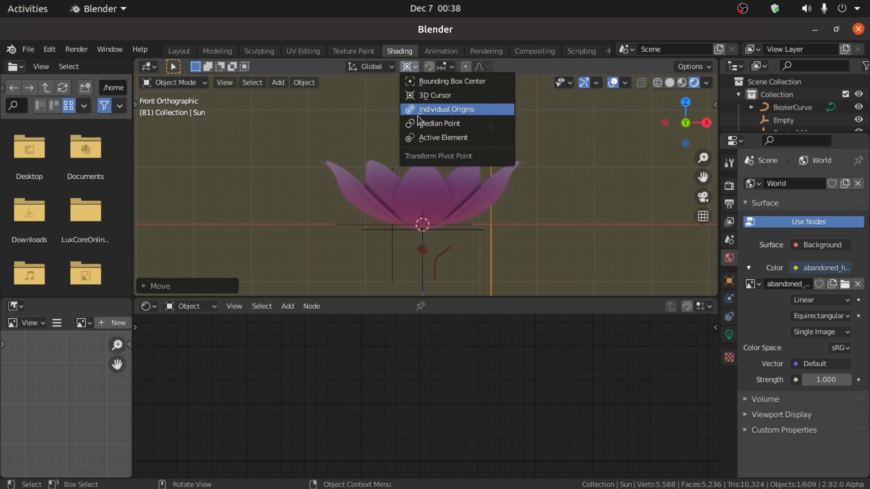
click(439, 123)
key(r)
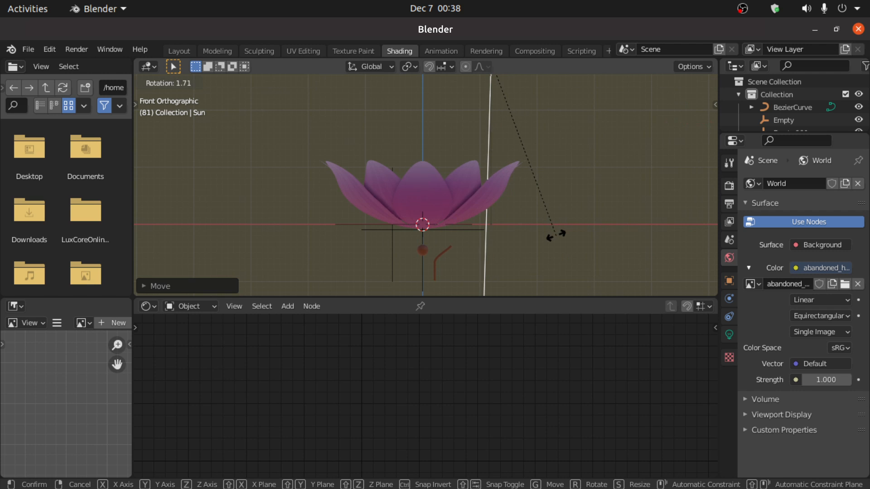
click(467, 235)
middle_drag(466, 232, 481, 268)
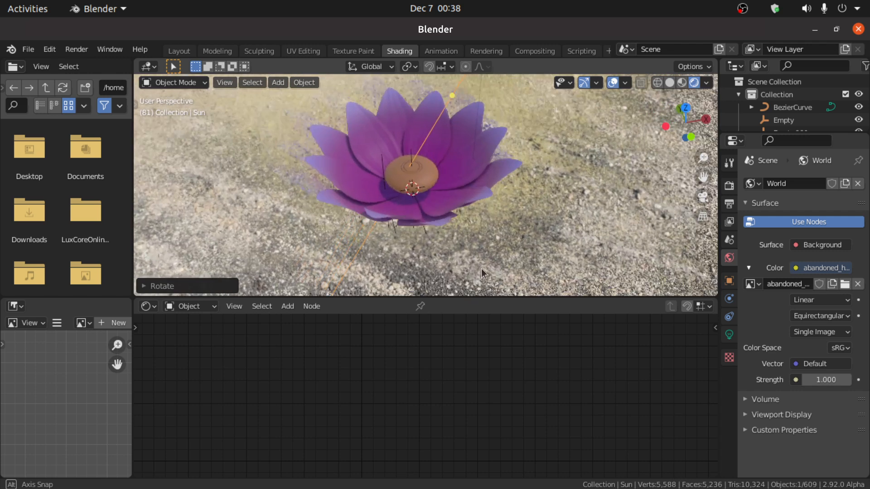
Increase the Sun light's strength to 2.870
scroll(457, 229, up, 5)
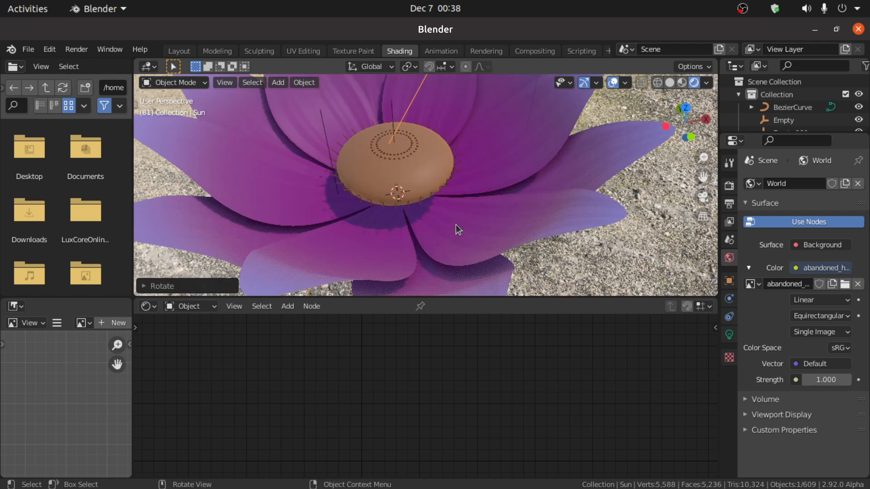
click(729, 335)
drag(822, 268, 860, 267)
scroll(513, 202, down, 3)
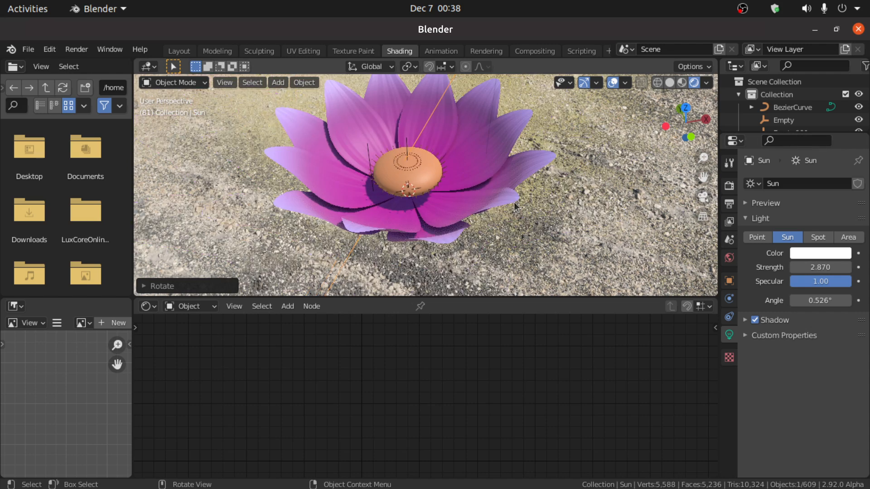
Enable the Transparent film option in the Eevee render settings and briefly play the blooming animation
middle_drag(480, 191, 458, 176)
scroll(458, 176, up, 3)
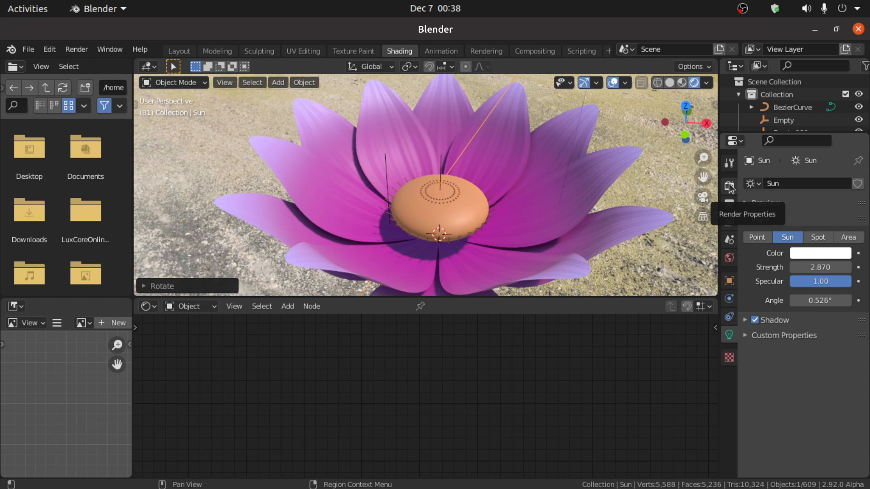
click(729, 186)
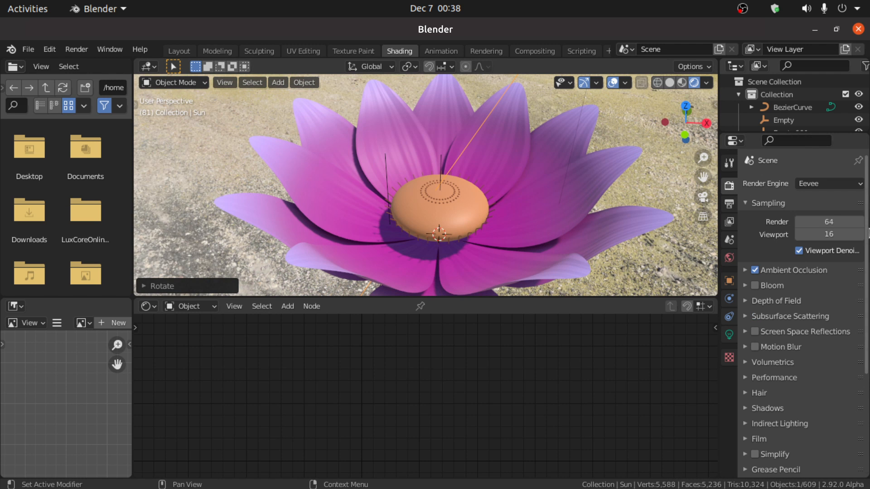
scroll(868, 233, down, 5)
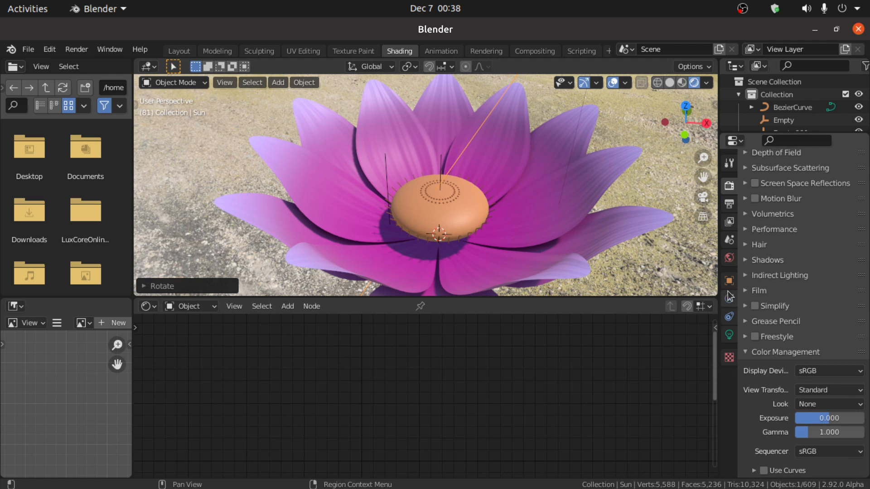
click(746, 290)
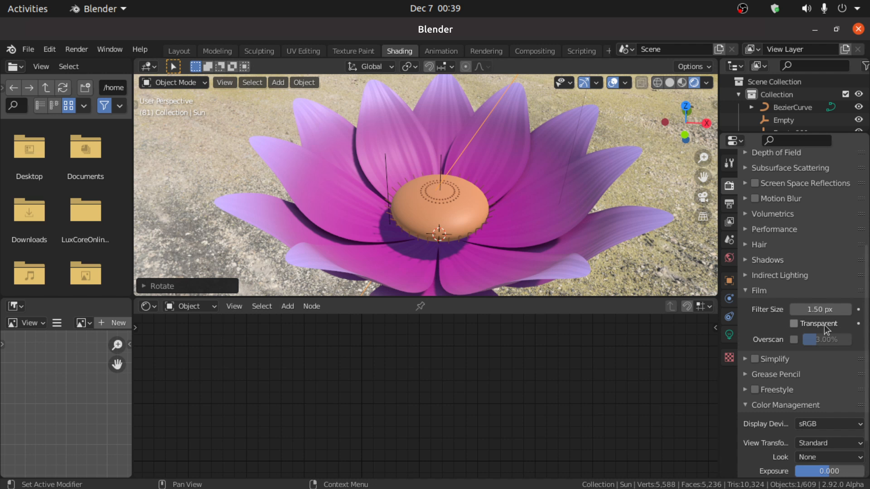
click(794, 324)
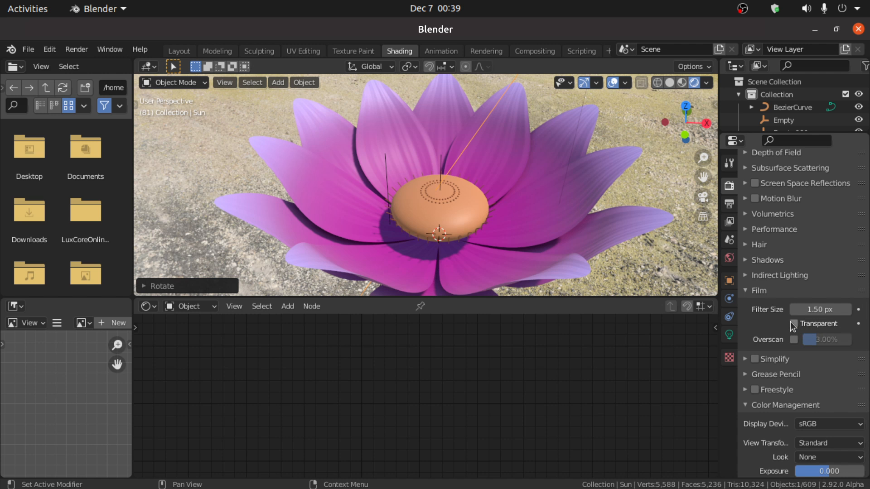
key(space)
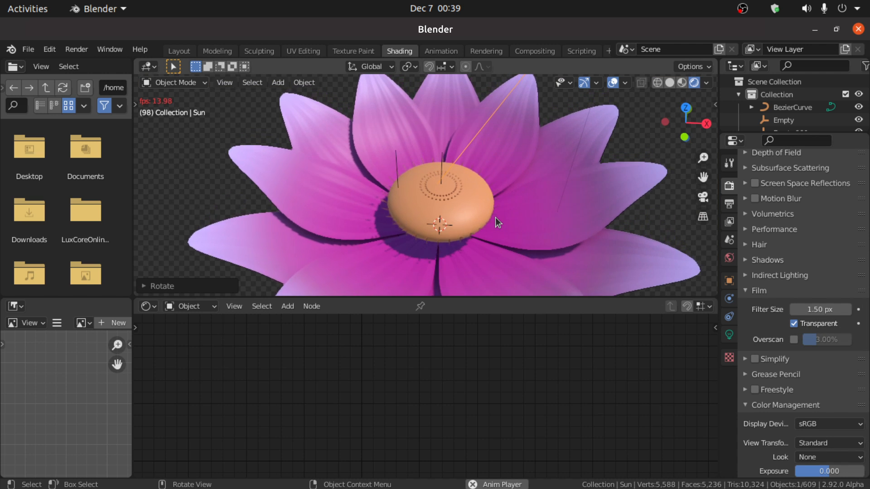
key(Escape)
Add a camera and align it to an angled perspective view looking down on the flower from the front
key(KP_1)
key(shift+a)
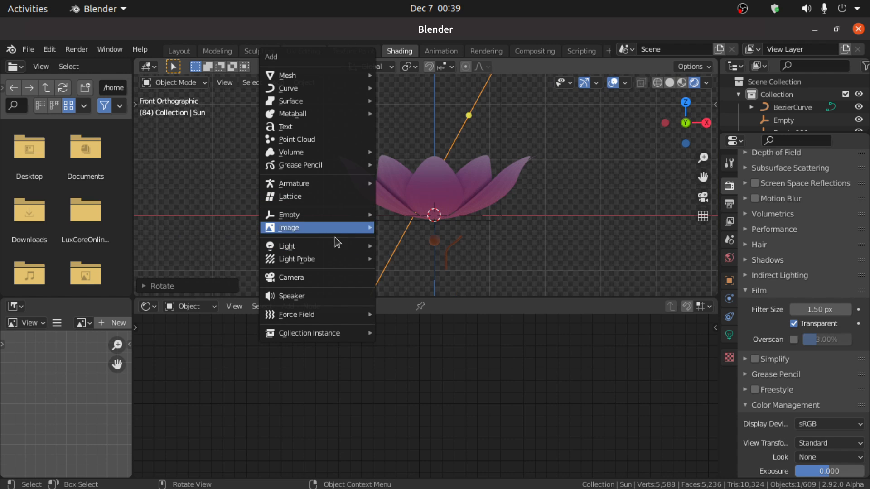
click(306, 279)
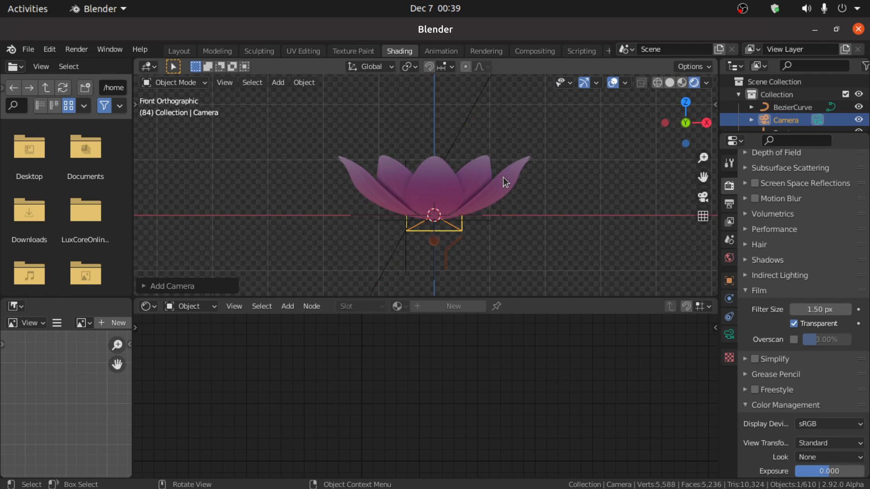
middle_drag(503, 177, 475, 173)
scroll(439, 216, up, 3)
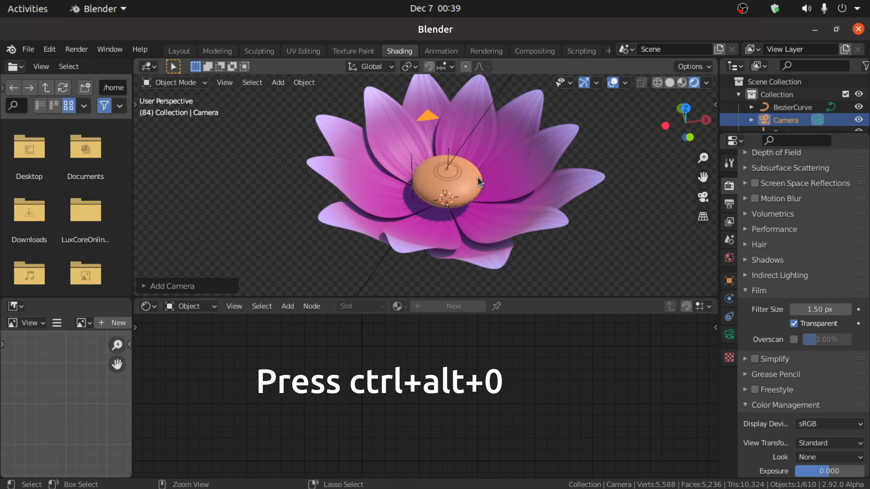
key(ctrl+alt+KP_0)
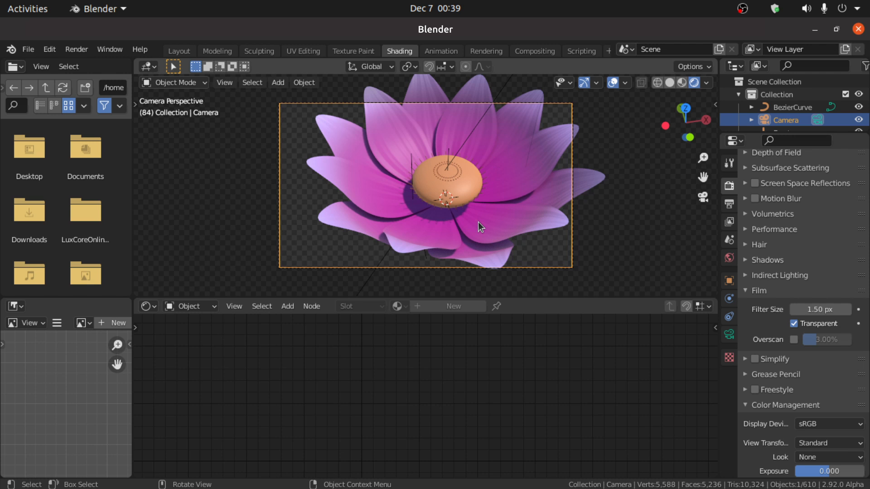
Lock the camera to the view and reframe it so the whole flower fits inside the camera frame
key(n)
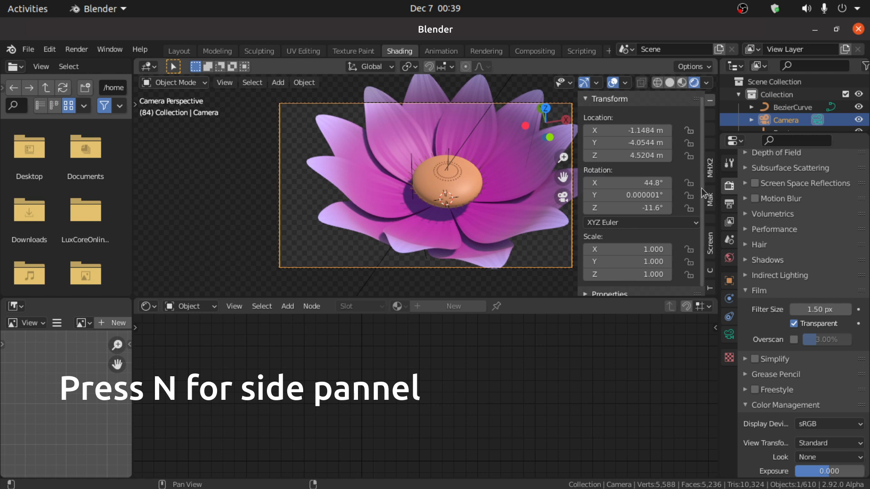
click(711, 129)
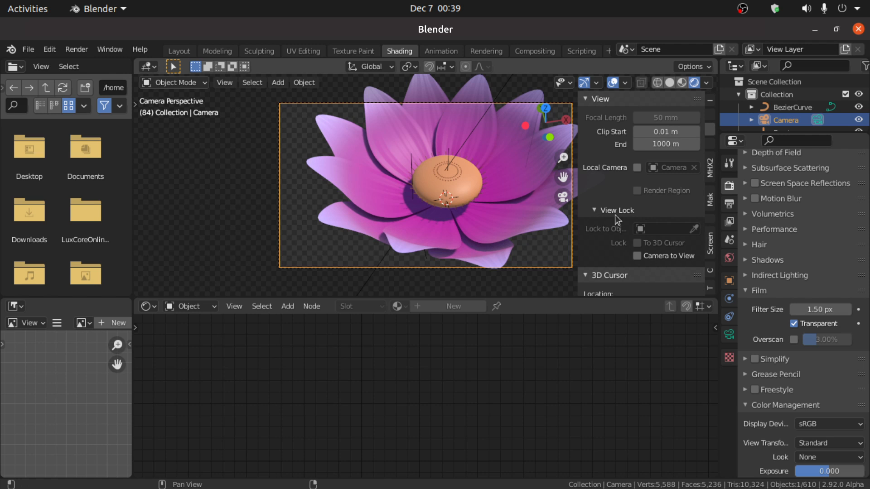
click(637, 256)
drag(565, 171, 565, 184)
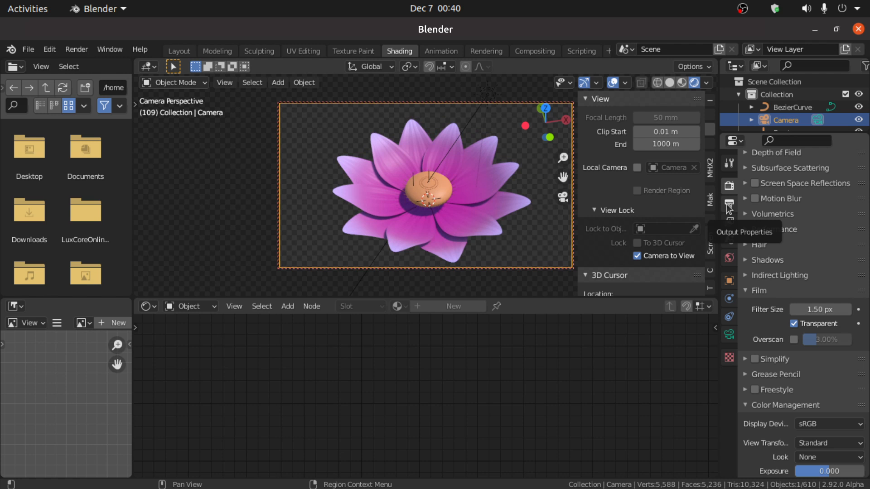
Set the output file format to FFmpeg Video and the video encoding's output quality to High Quality
click(728, 204)
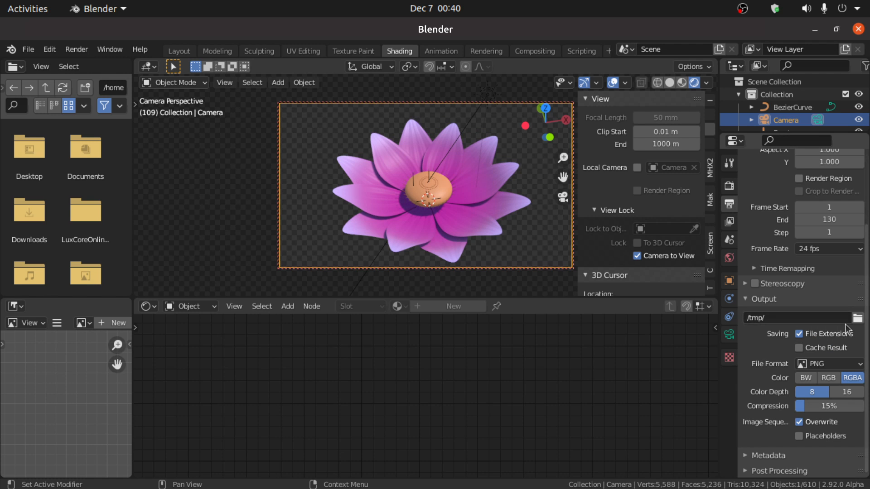
click(818, 365)
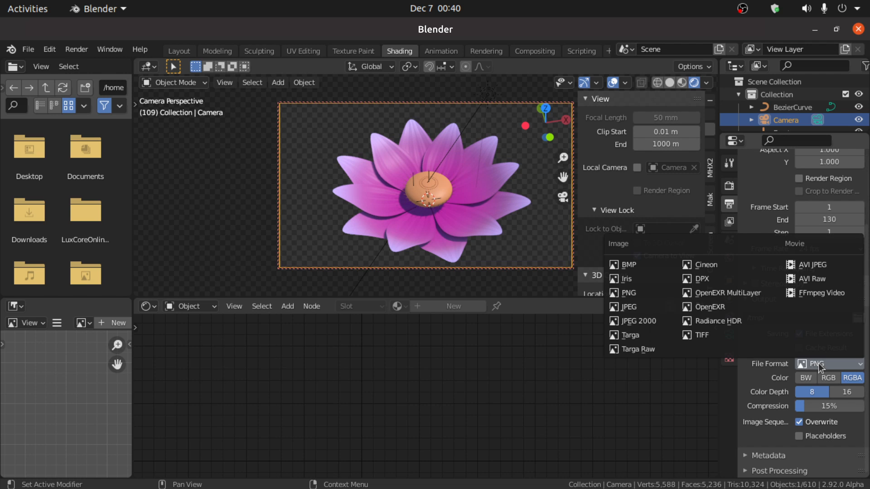
click(823, 305)
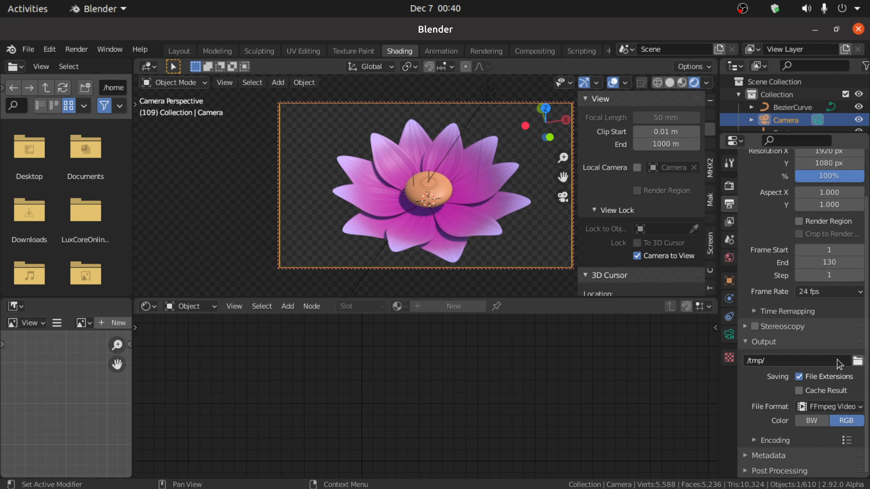
click(770, 442)
scroll(788, 428, down, 2)
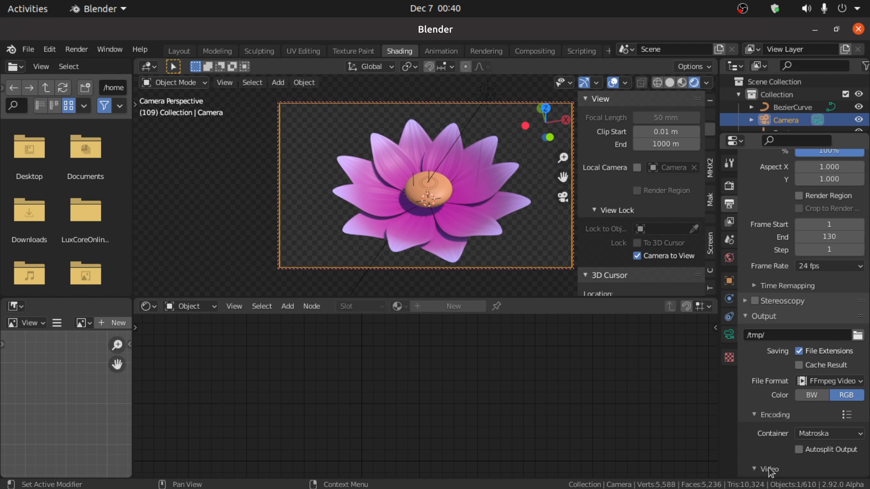
scroll(770, 471, down, 4)
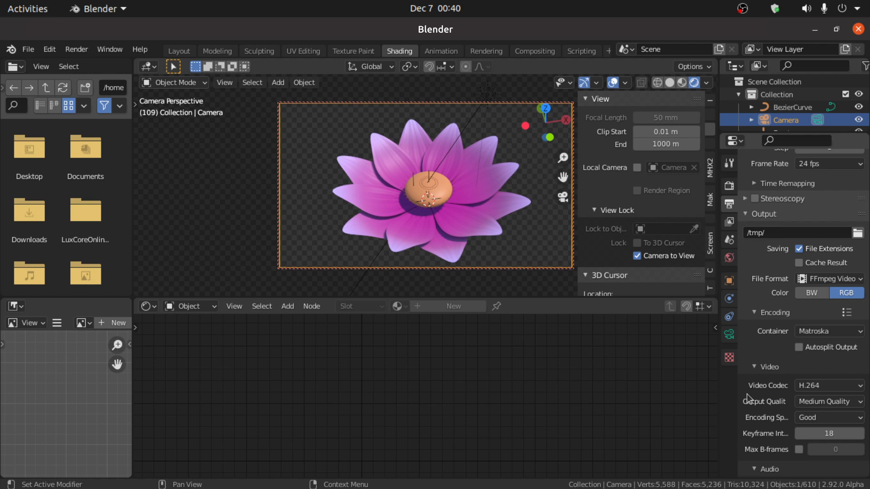
click(825, 401)
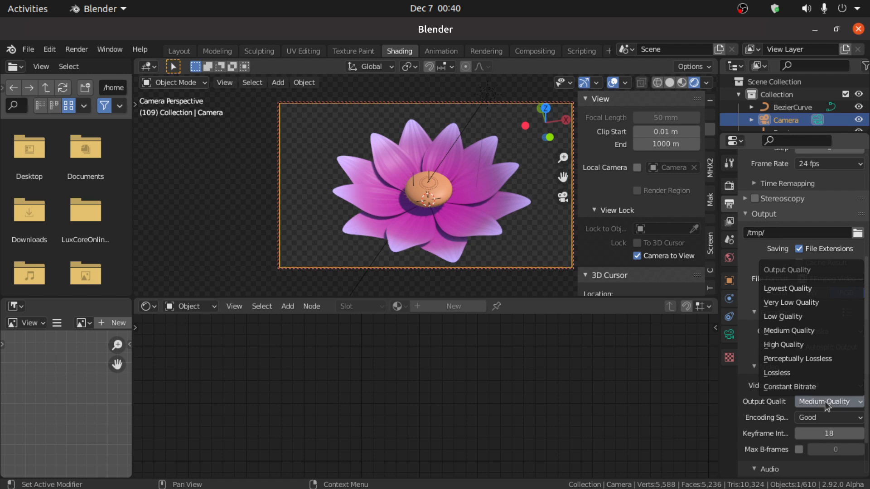
click(796, 351)
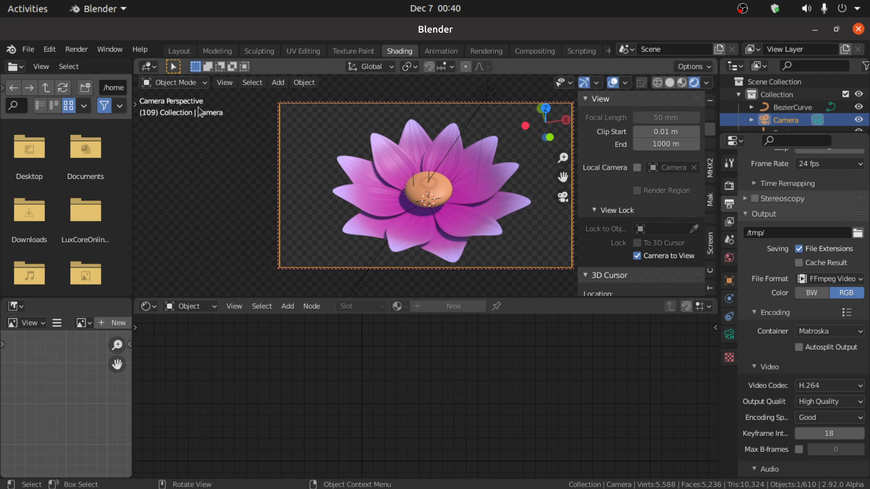
Open the list of render commands
click(78, 52)
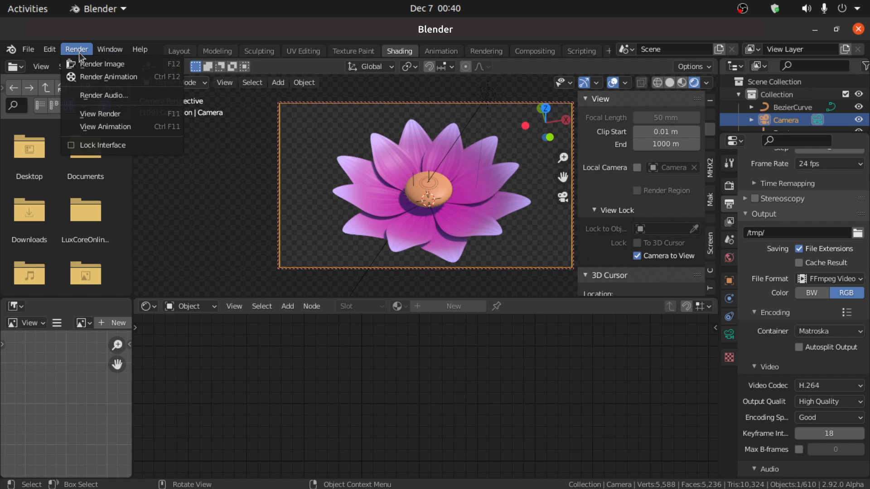